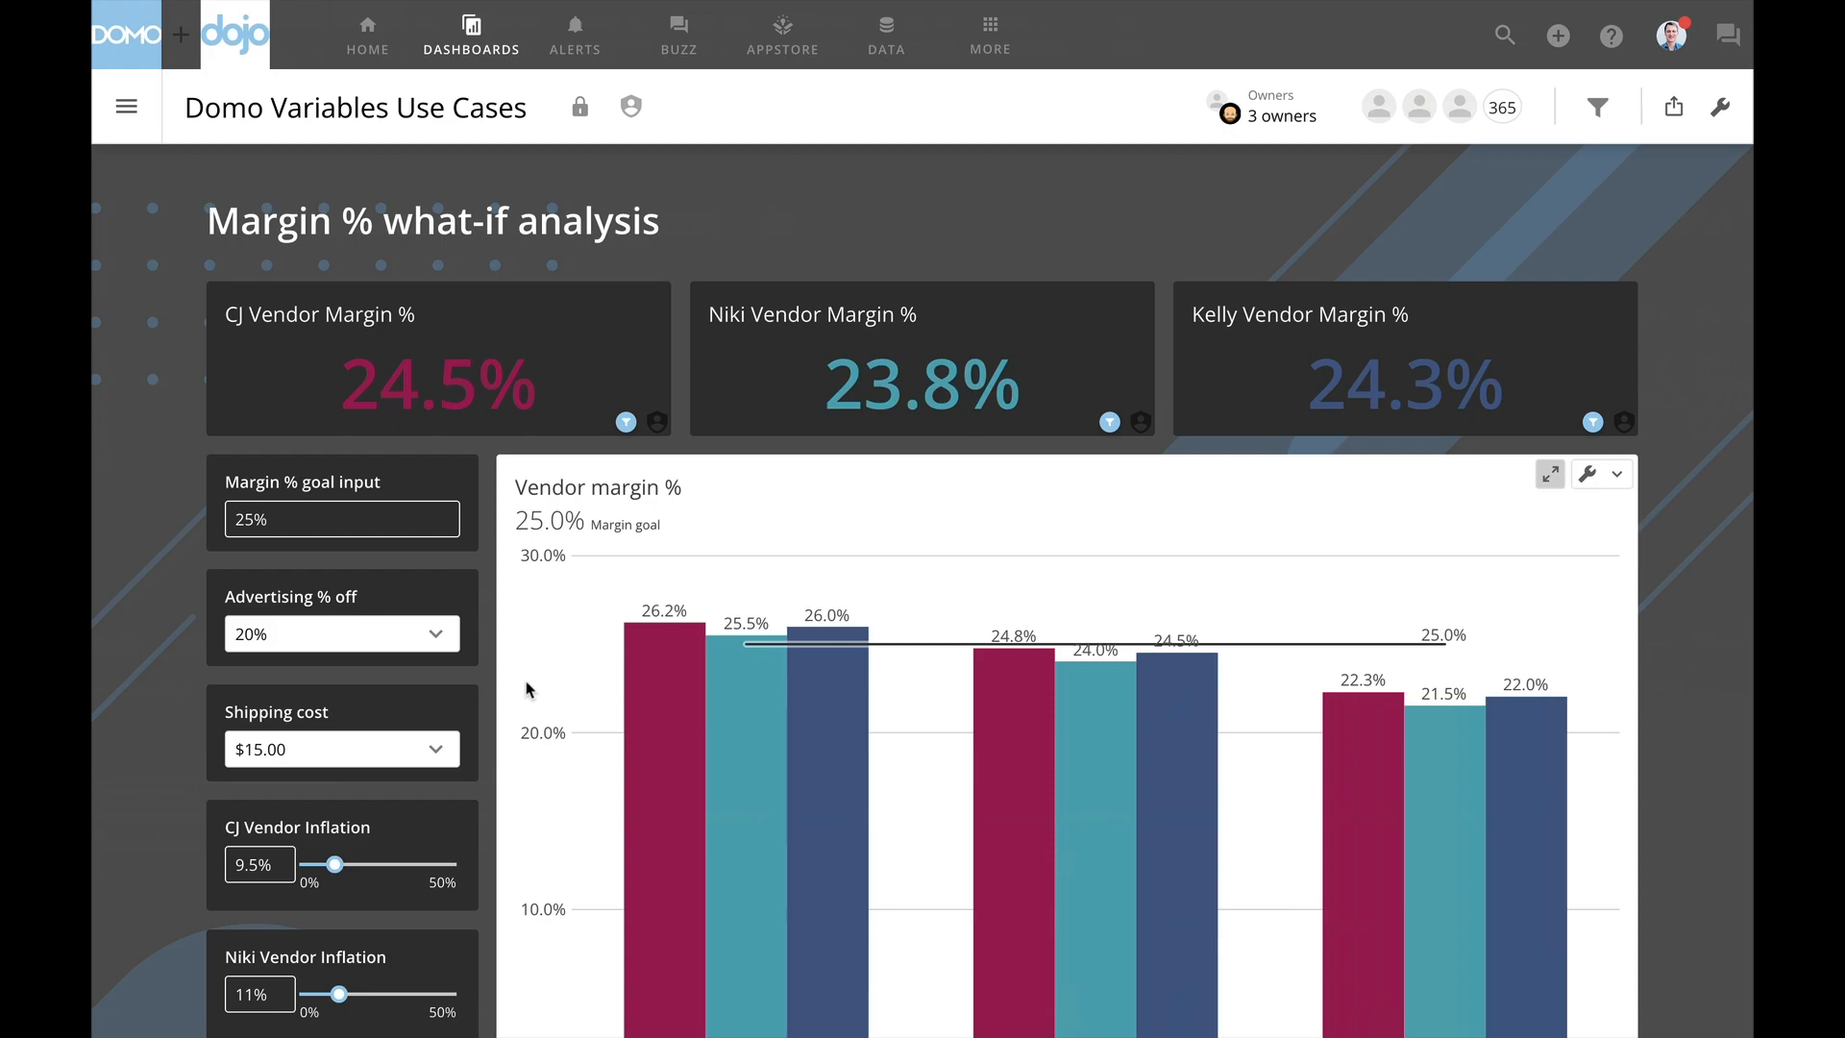
- Examine the vendor margin cards, the category margin chart and the variable controls of the margin what-if analysis
{"action": "scroll", "coordinate": [527, 689], "scroll_direction": "down", "scroll_amount": 1}
{"action": "scroll", "coordinate": [527, 689], "scroll_direction": "down", "scroll_amount": 1}
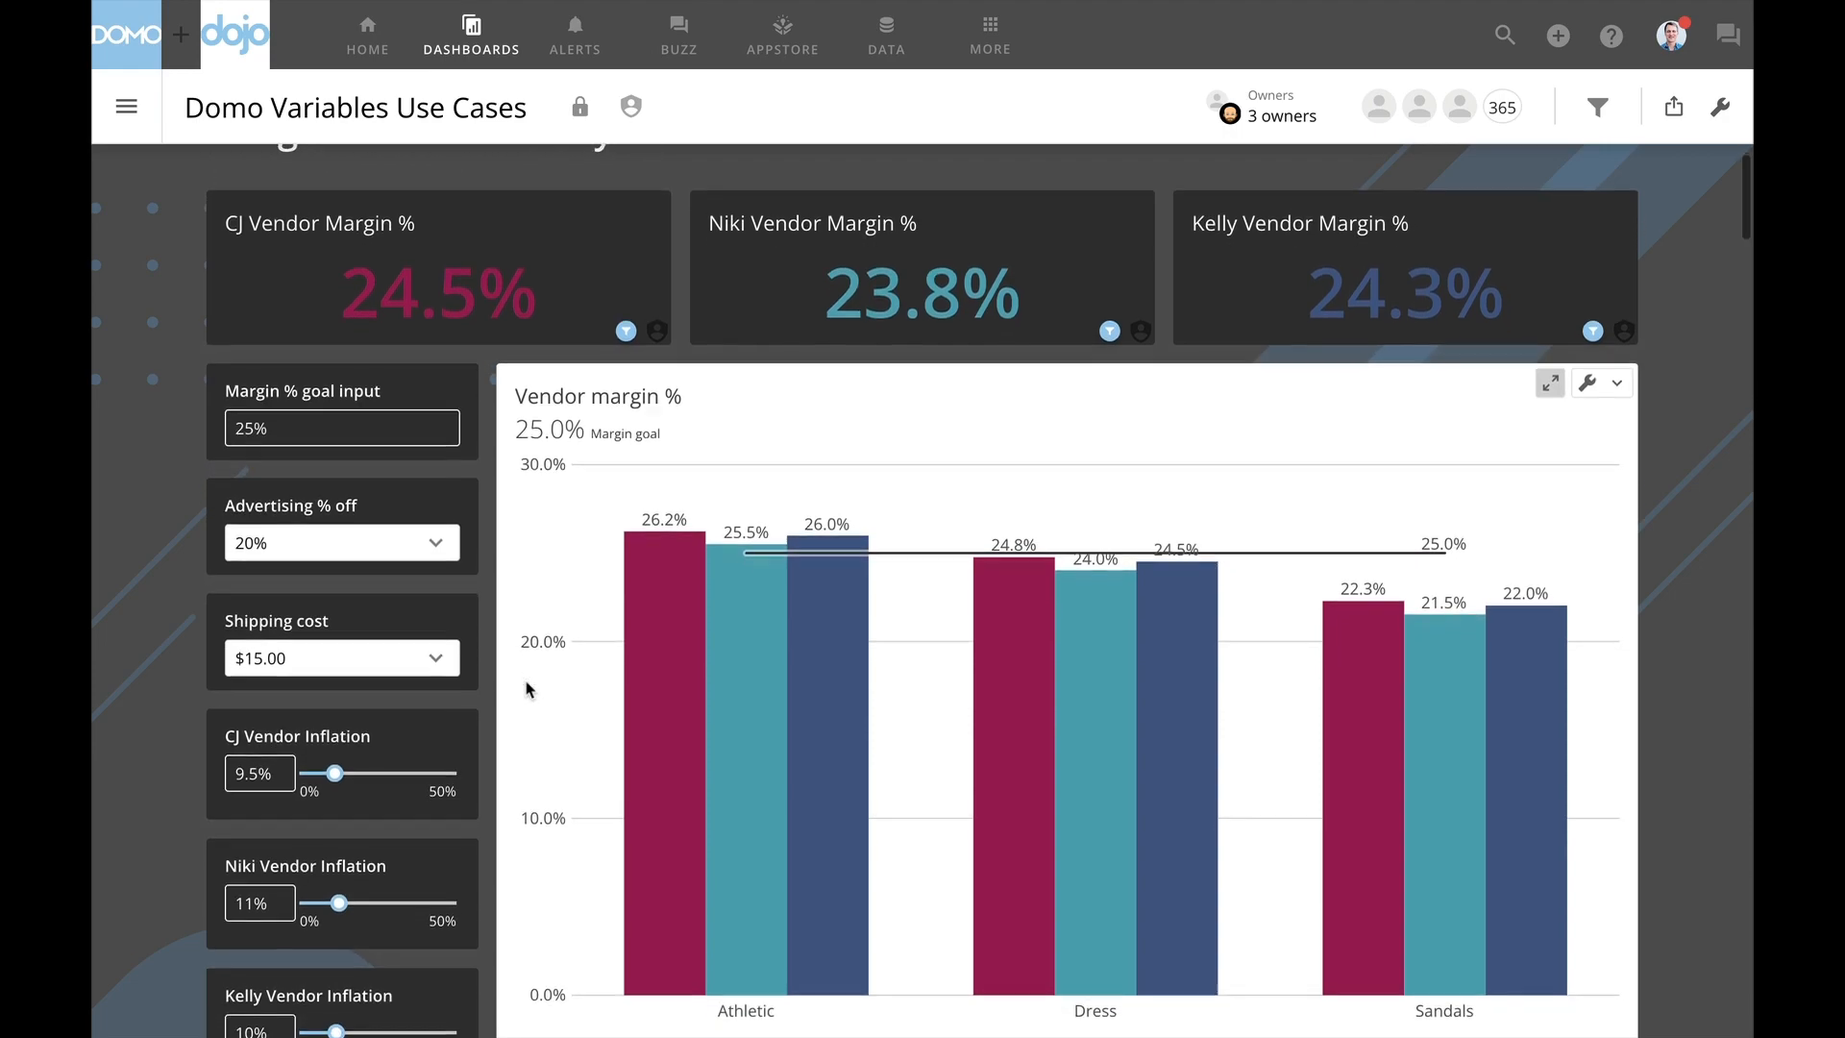
{"action": "scroll", "coordinate": [527, 689], "scroll_direction": "down", "scroll_amount": 1}
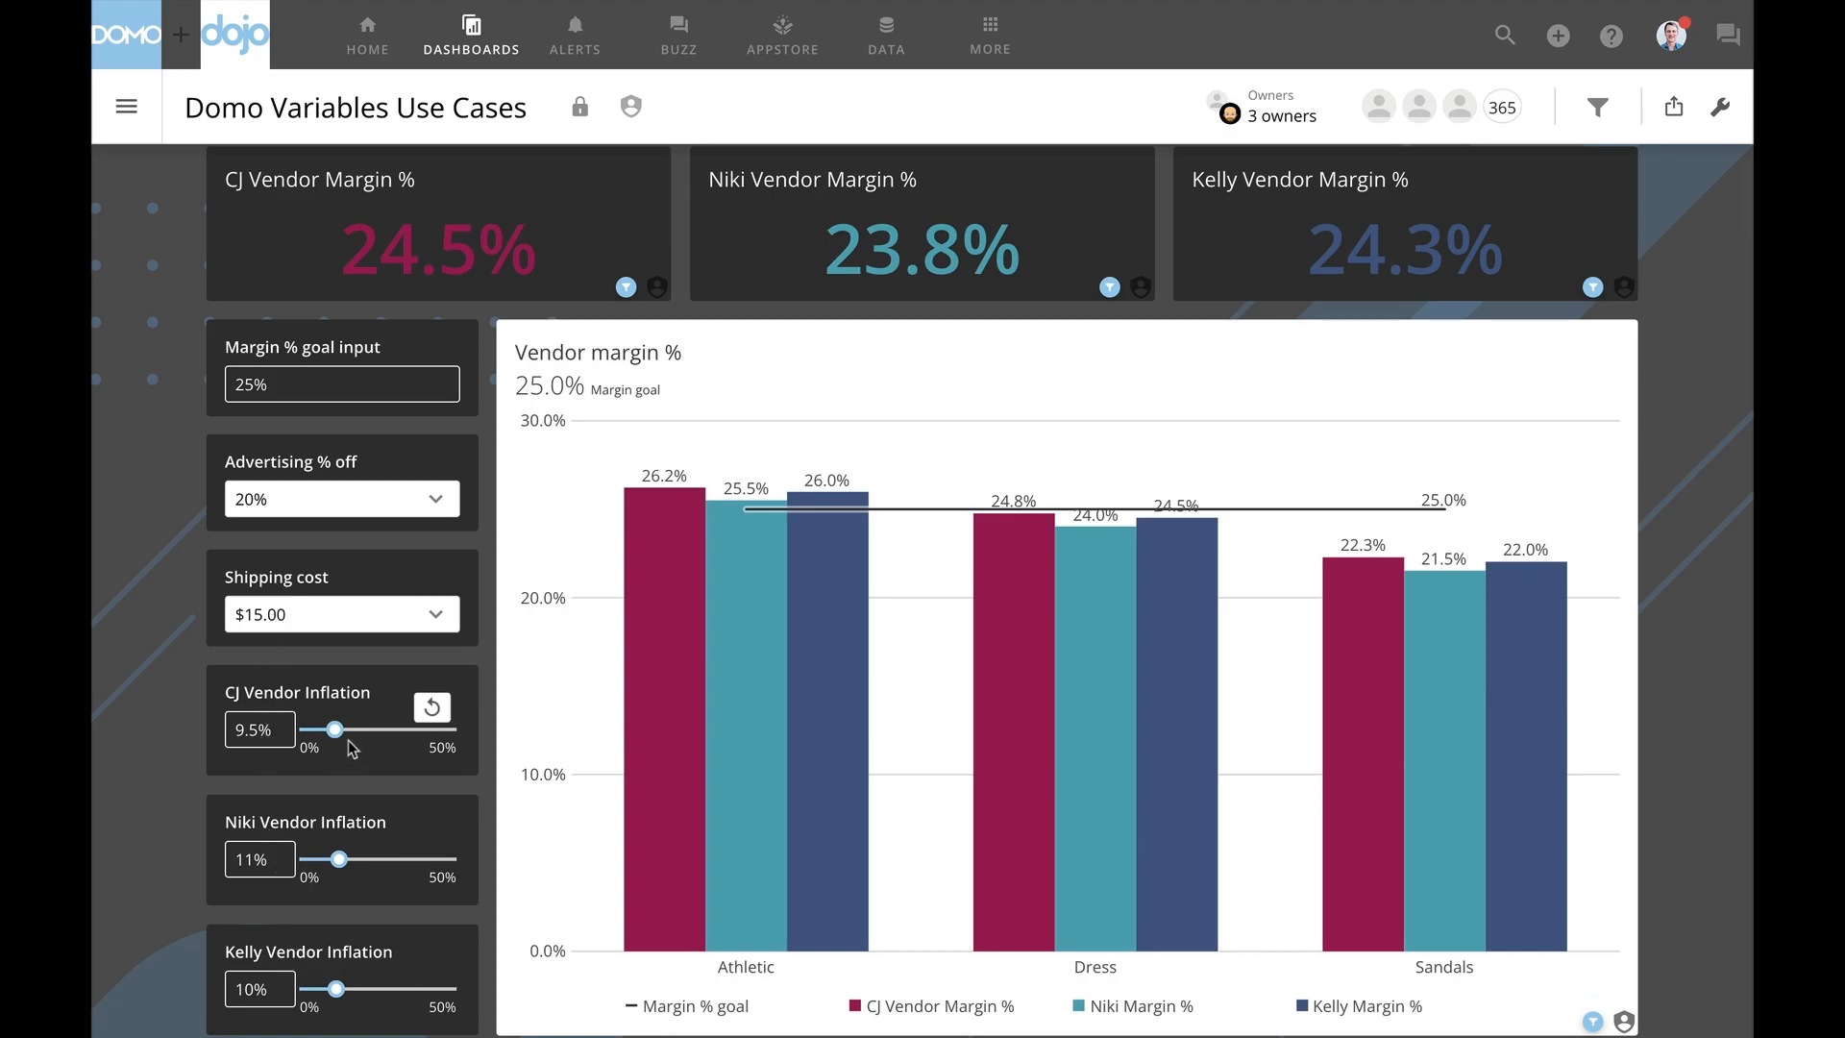
{"action": "scroll", "coordinate": [403, 721], "scroll_direction": "up", "scroll_amount": 2}
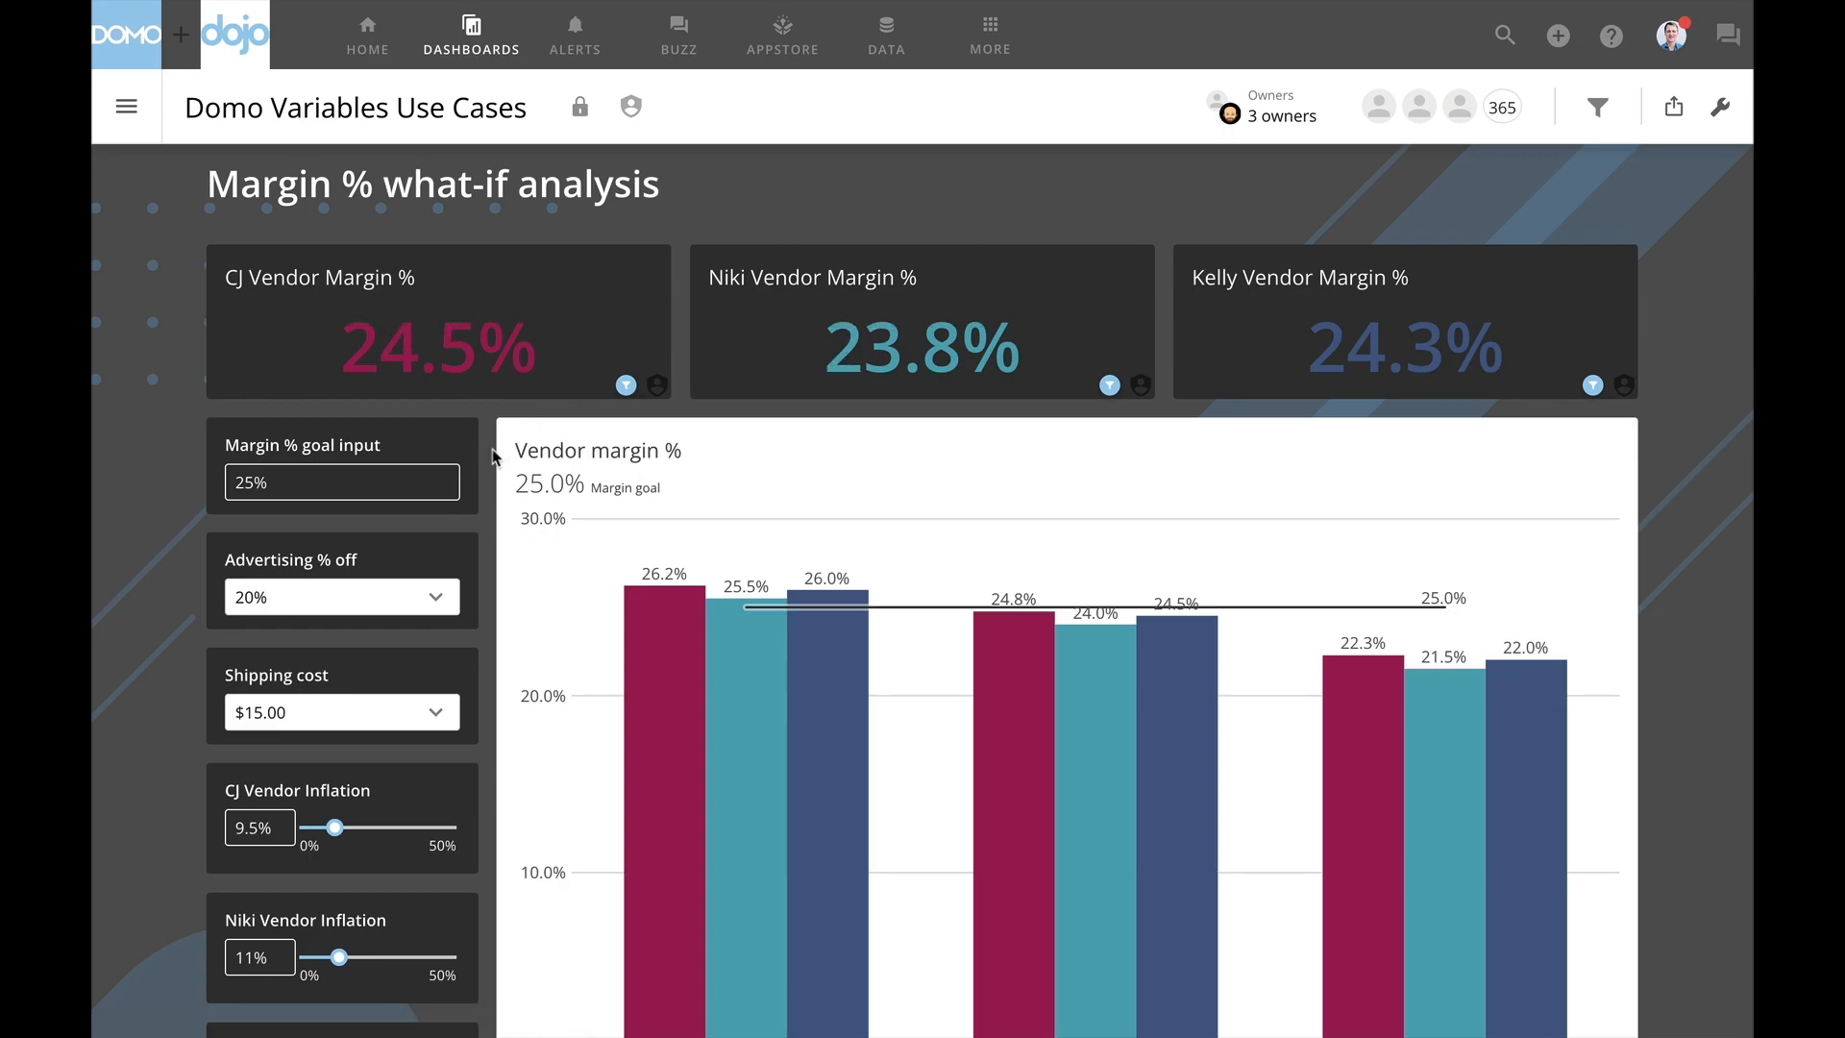
{"action": "scroll", "coordinate": [493, 457], "scroll_direction": "down", "scroll_amount": 3}
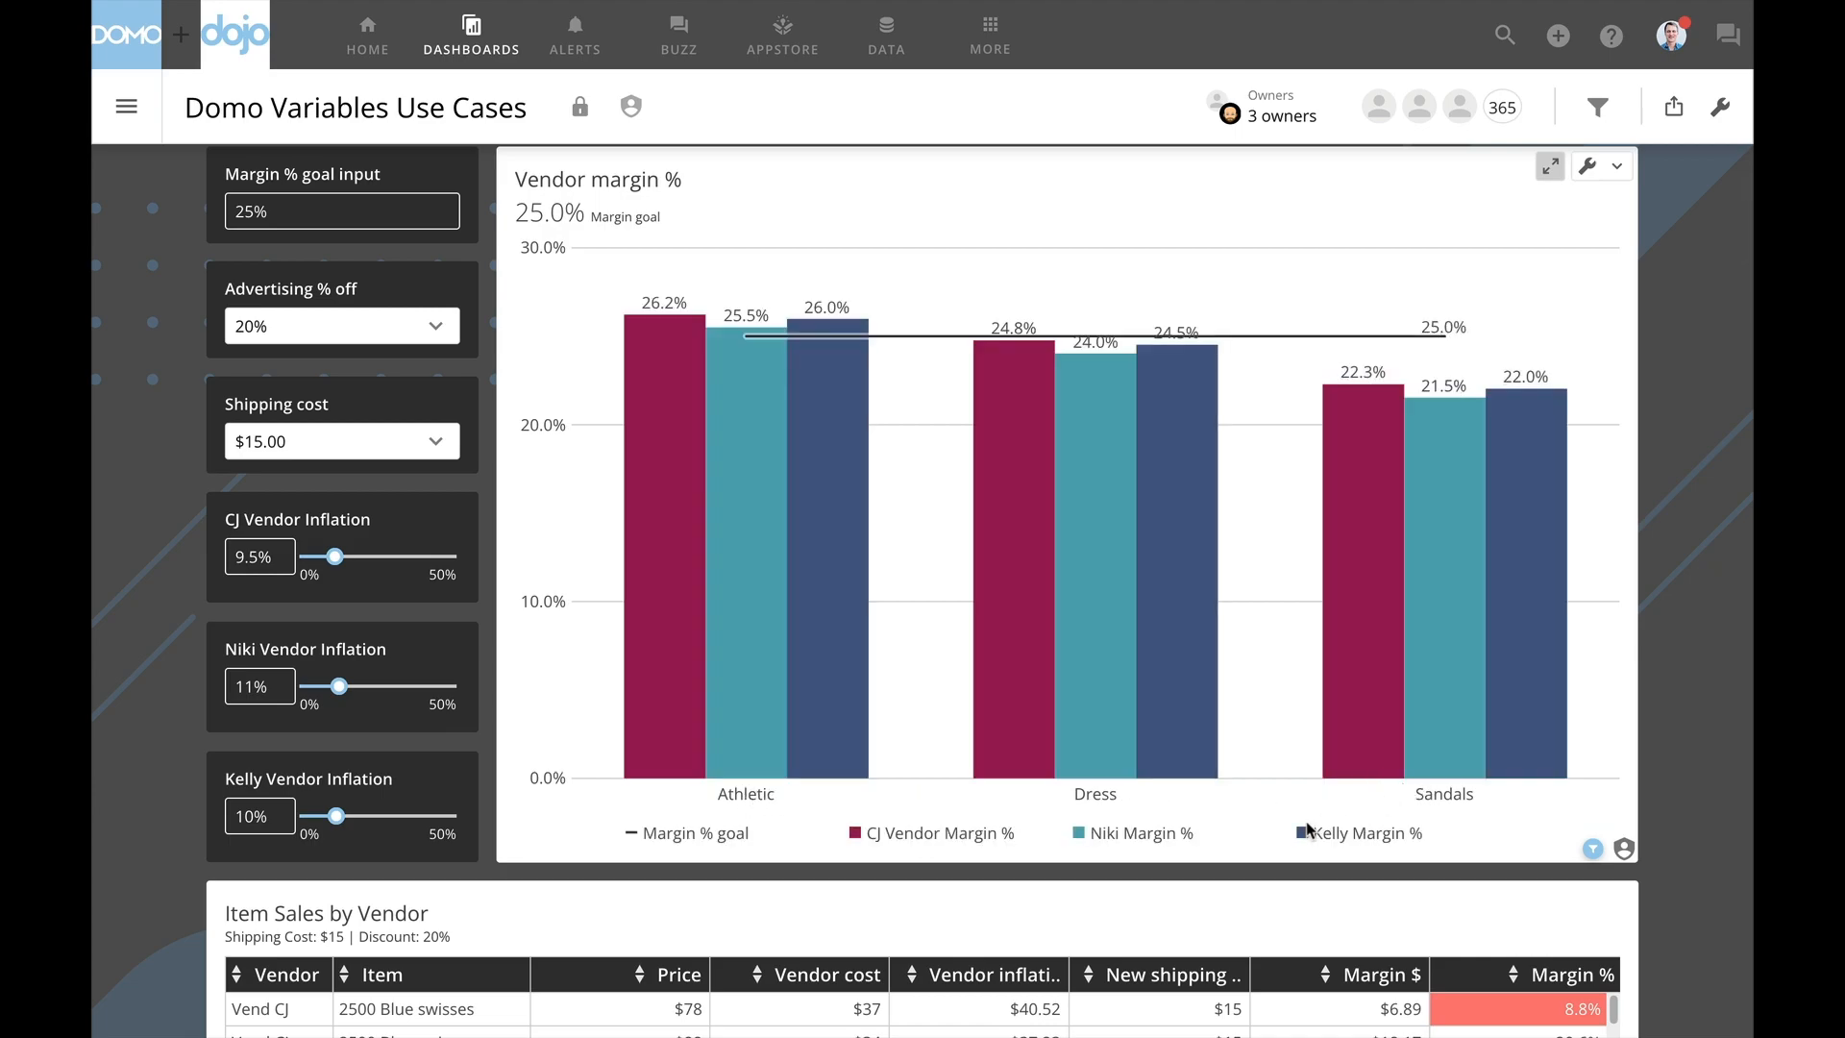
{"action": "scroll", "coordinate": [1307, 828], "scroll_direction": "up", "scroll_amount": 2}
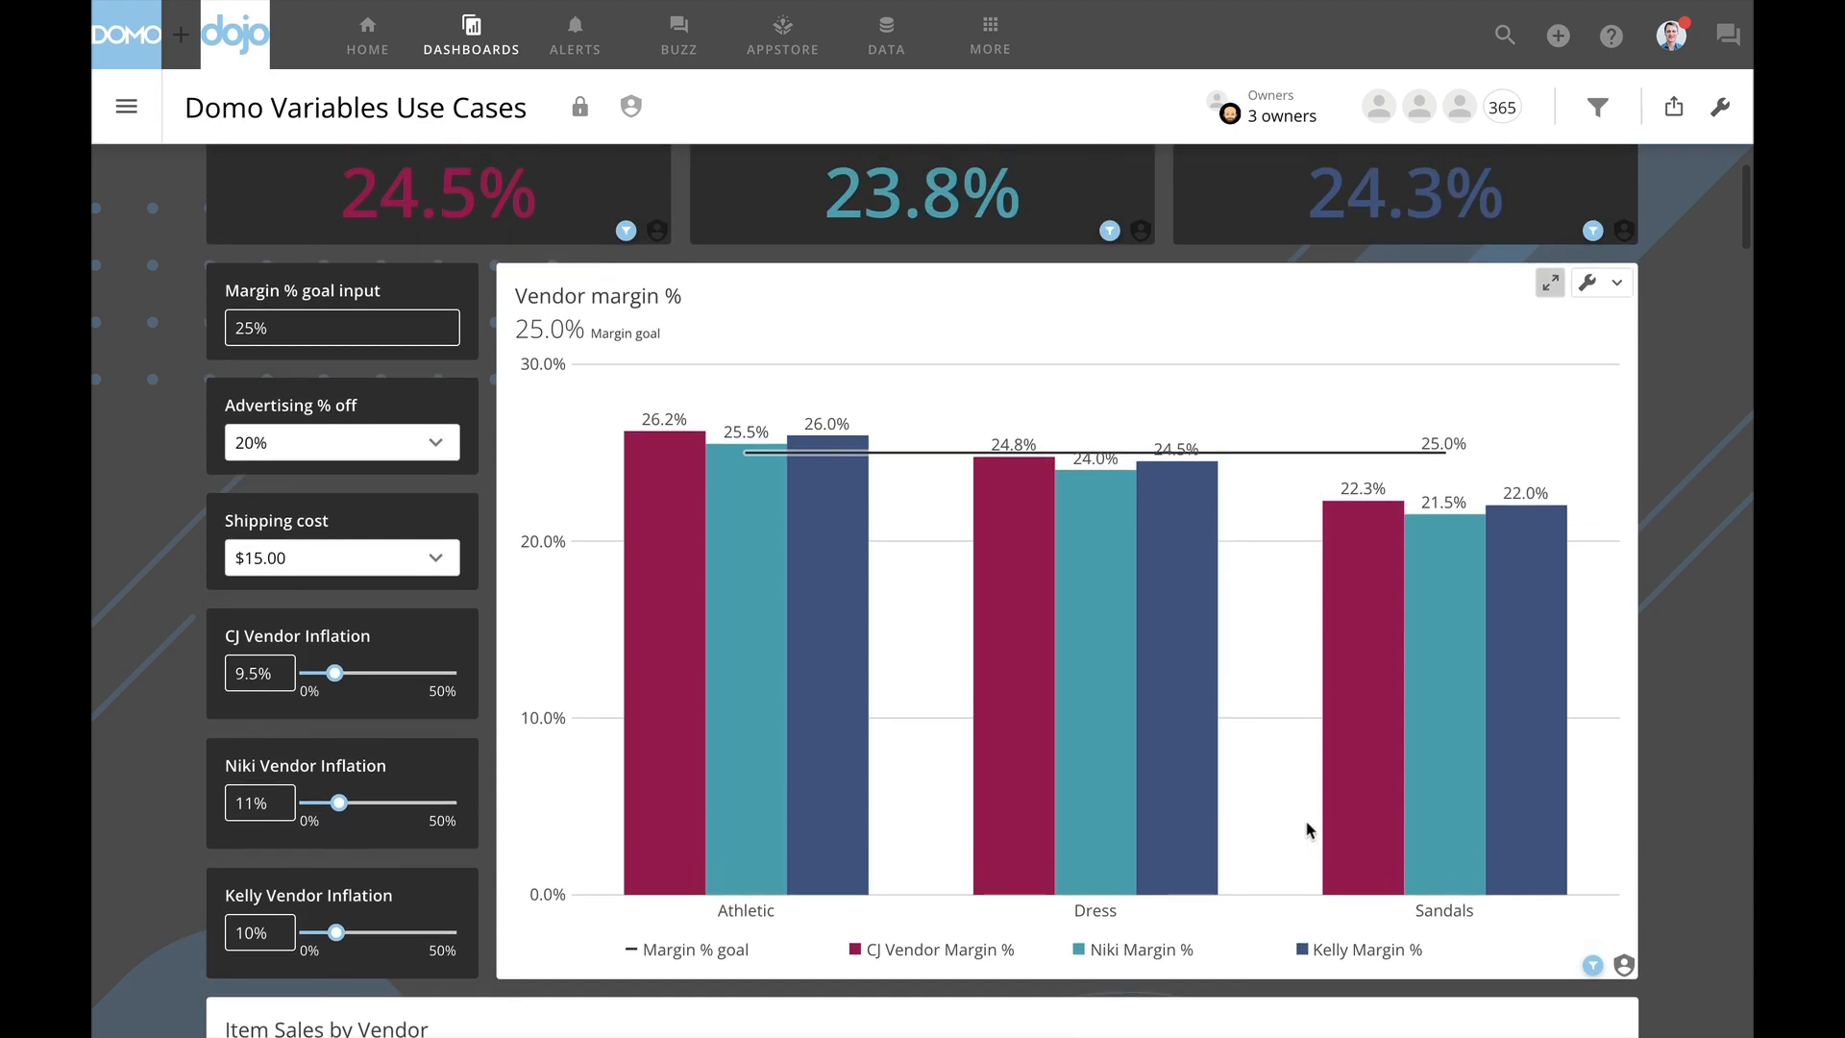
{"action": "scroll", "coordinate": [1309, 830], "scroll_direction": "up", "scroll_amount": 1}
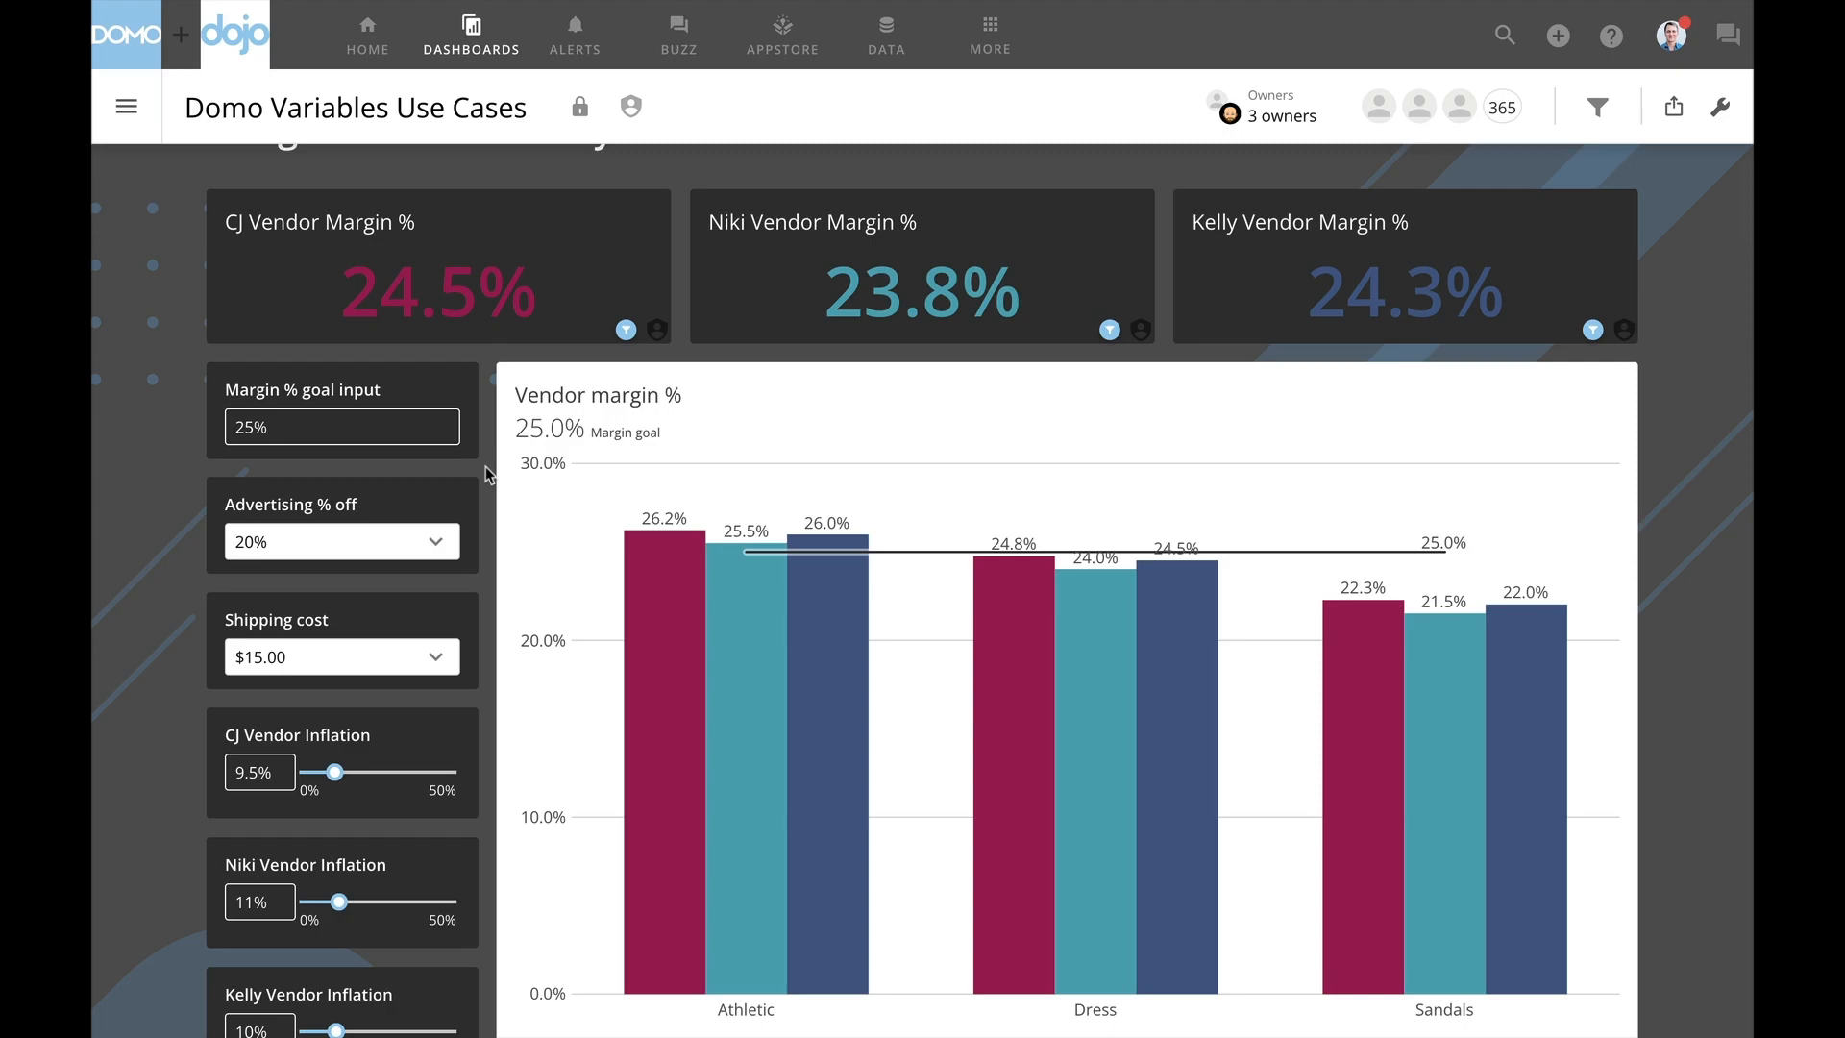
- Set the margin goal to 35% and the advertised discount to 10%
{"action": "triple_click", "coordinate": [281, 427]}
{"action": "type", "text": "35"}
{"action": "key", "text": "Return"}
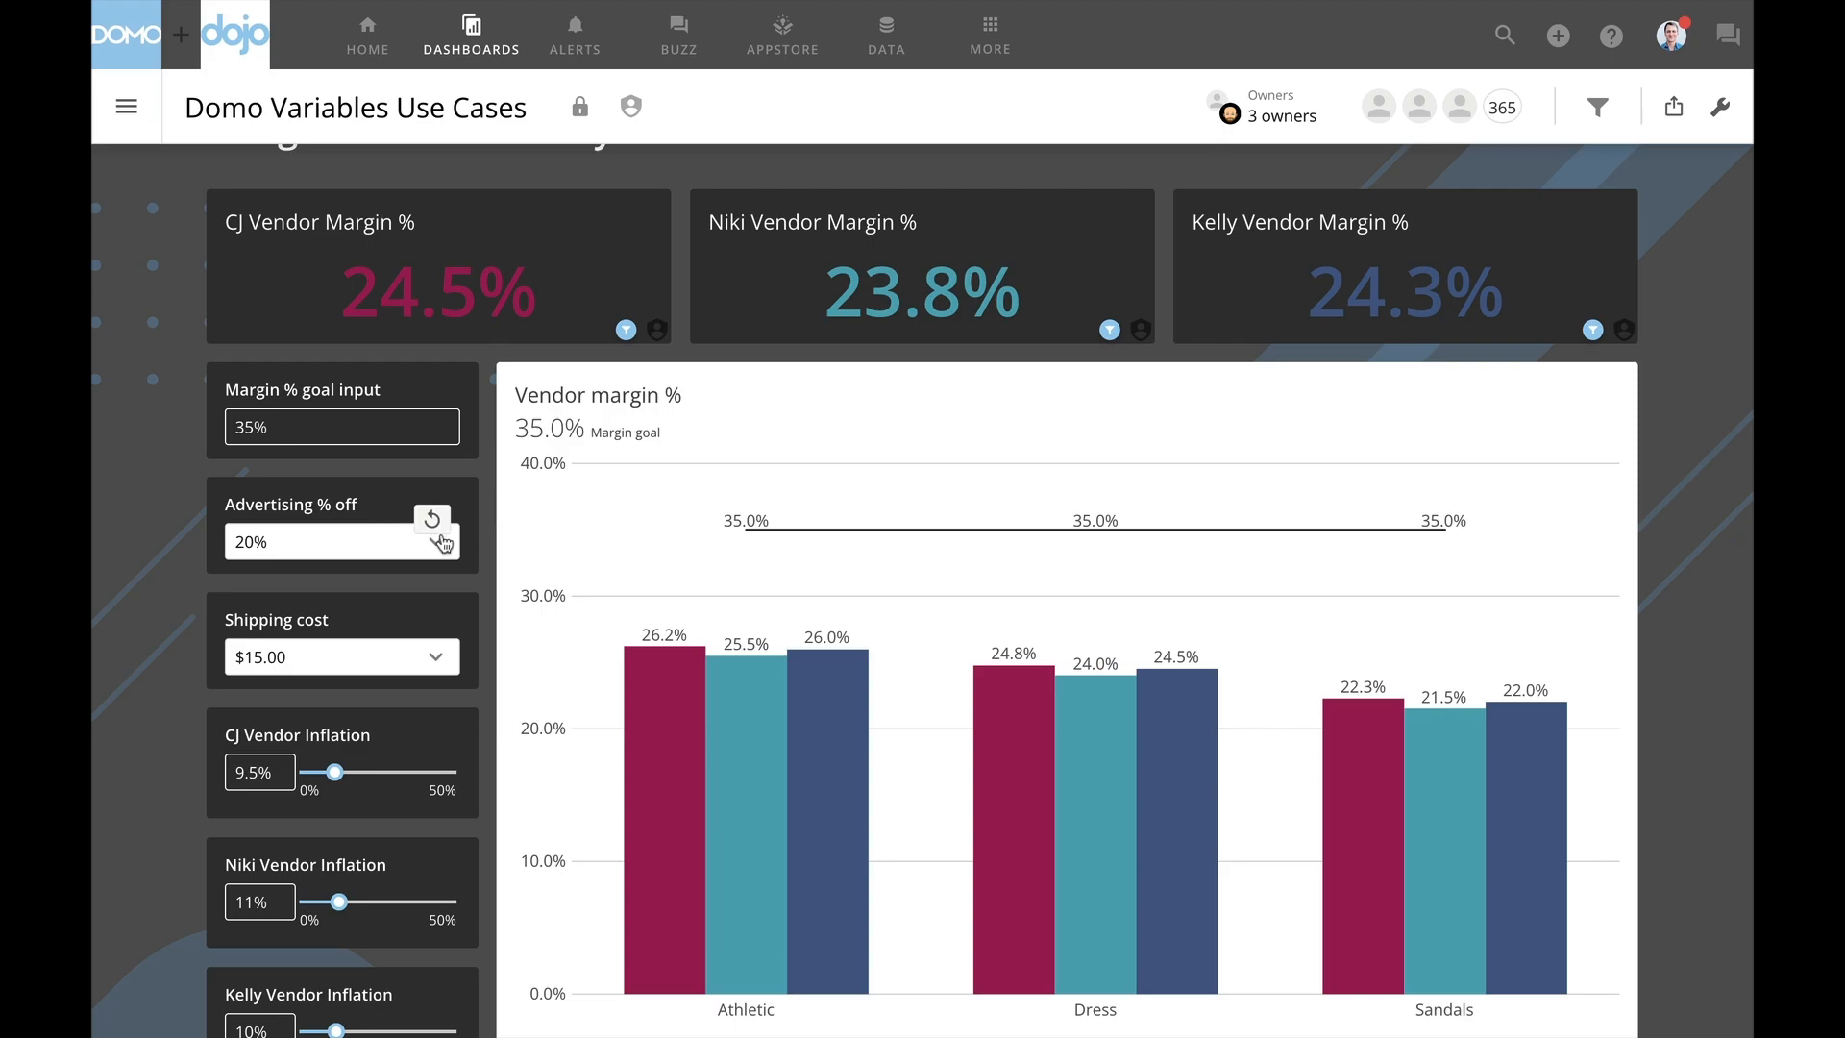
{"action": "left_click", "coordinate": [437, 545]}
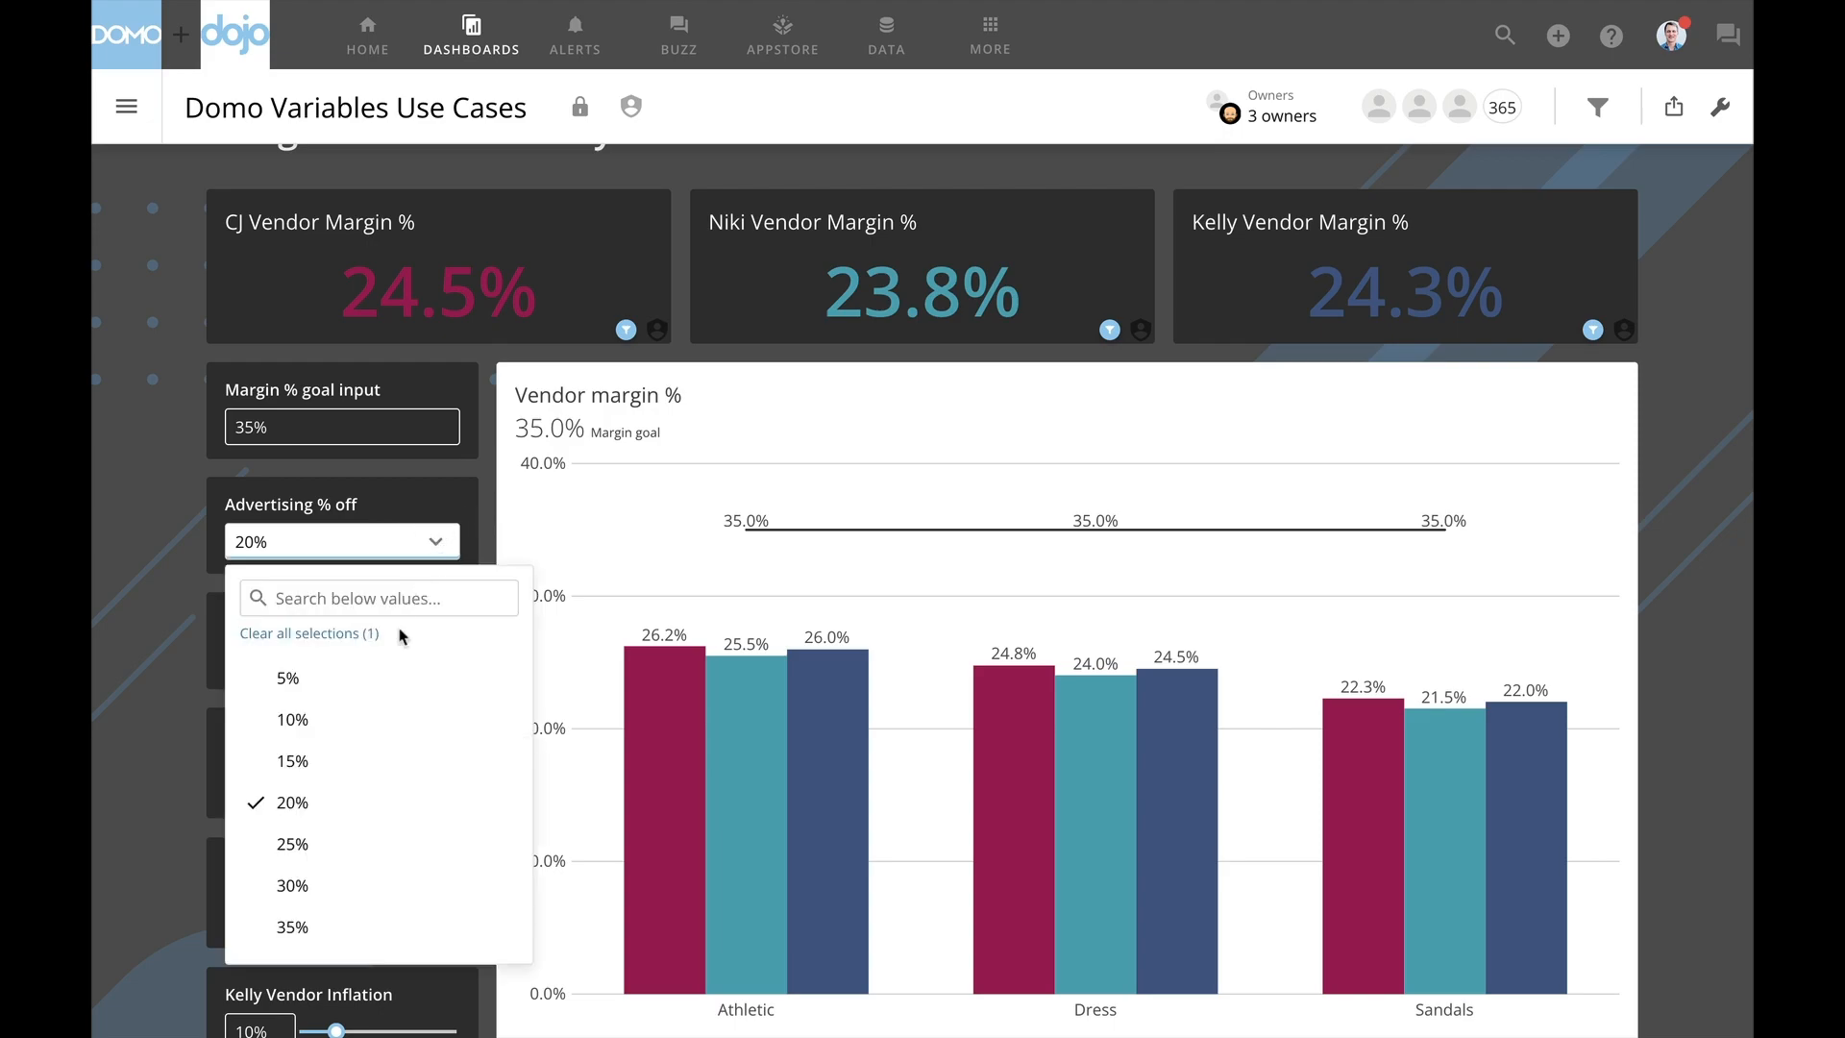
{"action": "left_click", "coordinate": [358, 722]}
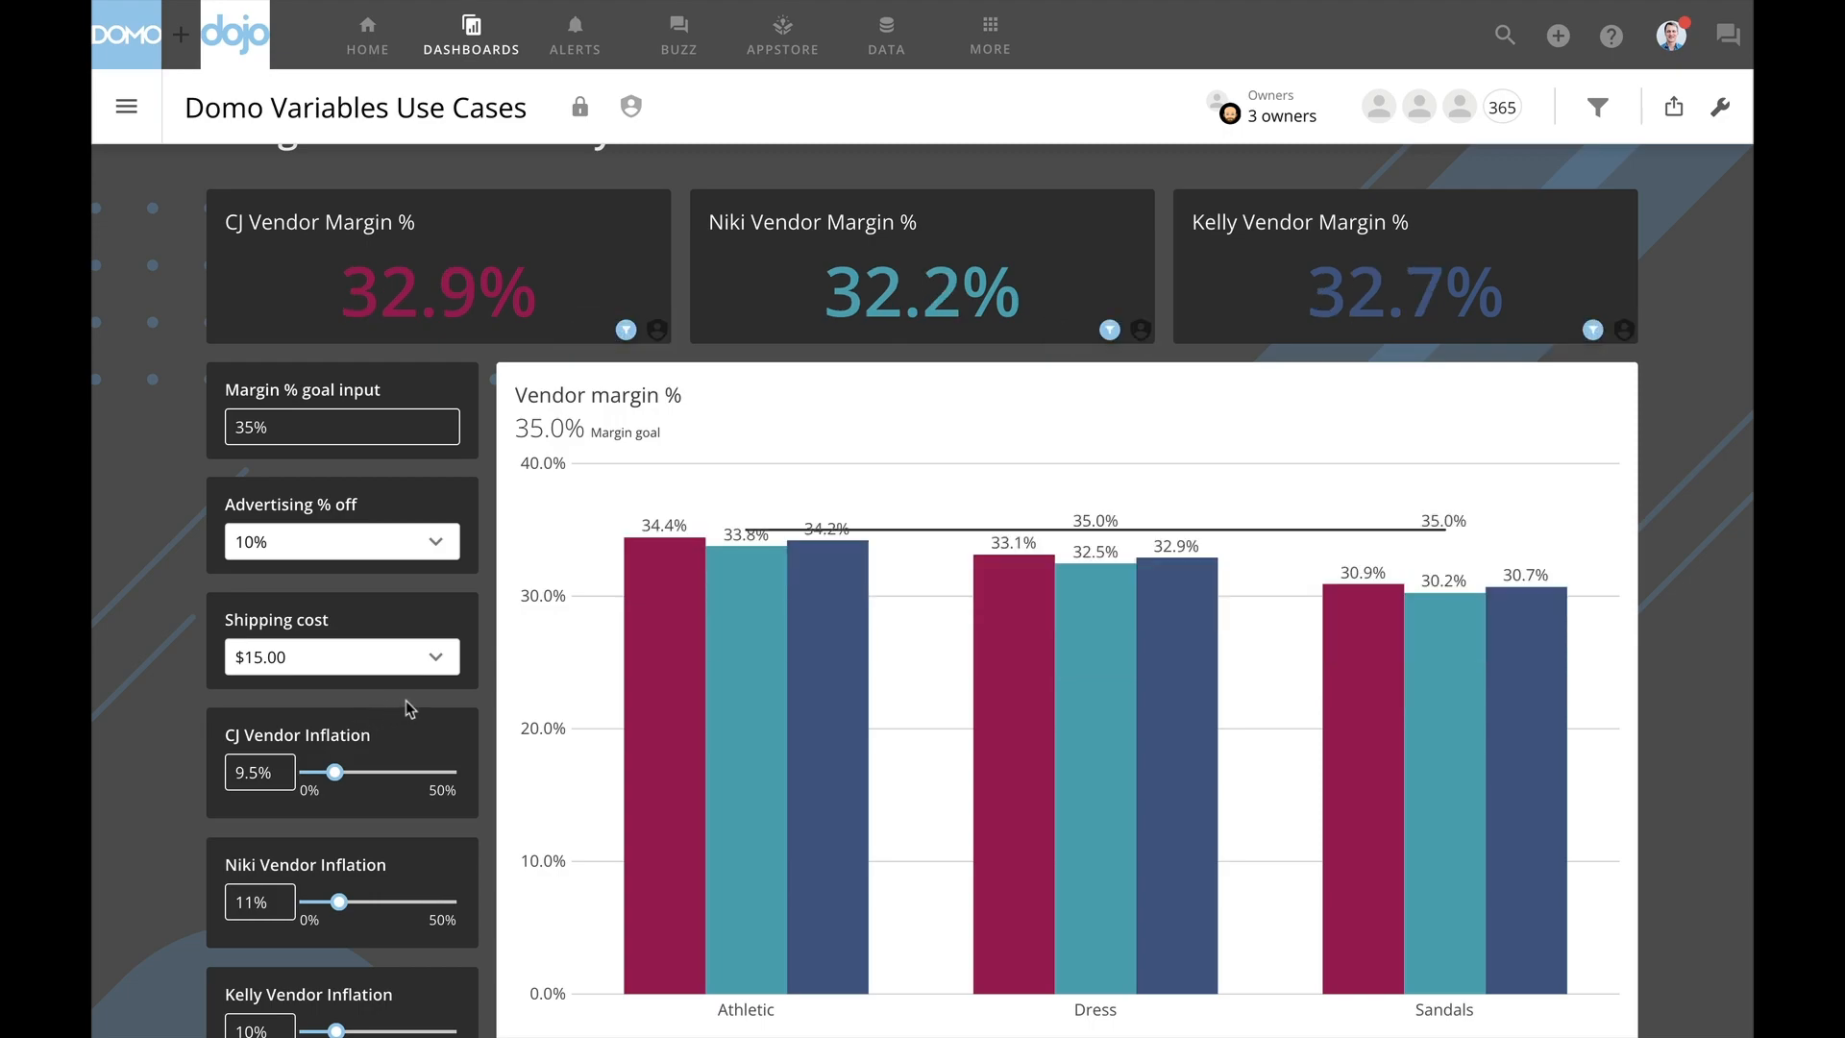
- Try a shipping cost of $10.00 in the margin analysis, and set it back to $15.00
{"action": "left_click", "coordinate": [436, 659]}
{"action": "left_click", "coordinate": [379, 402]}
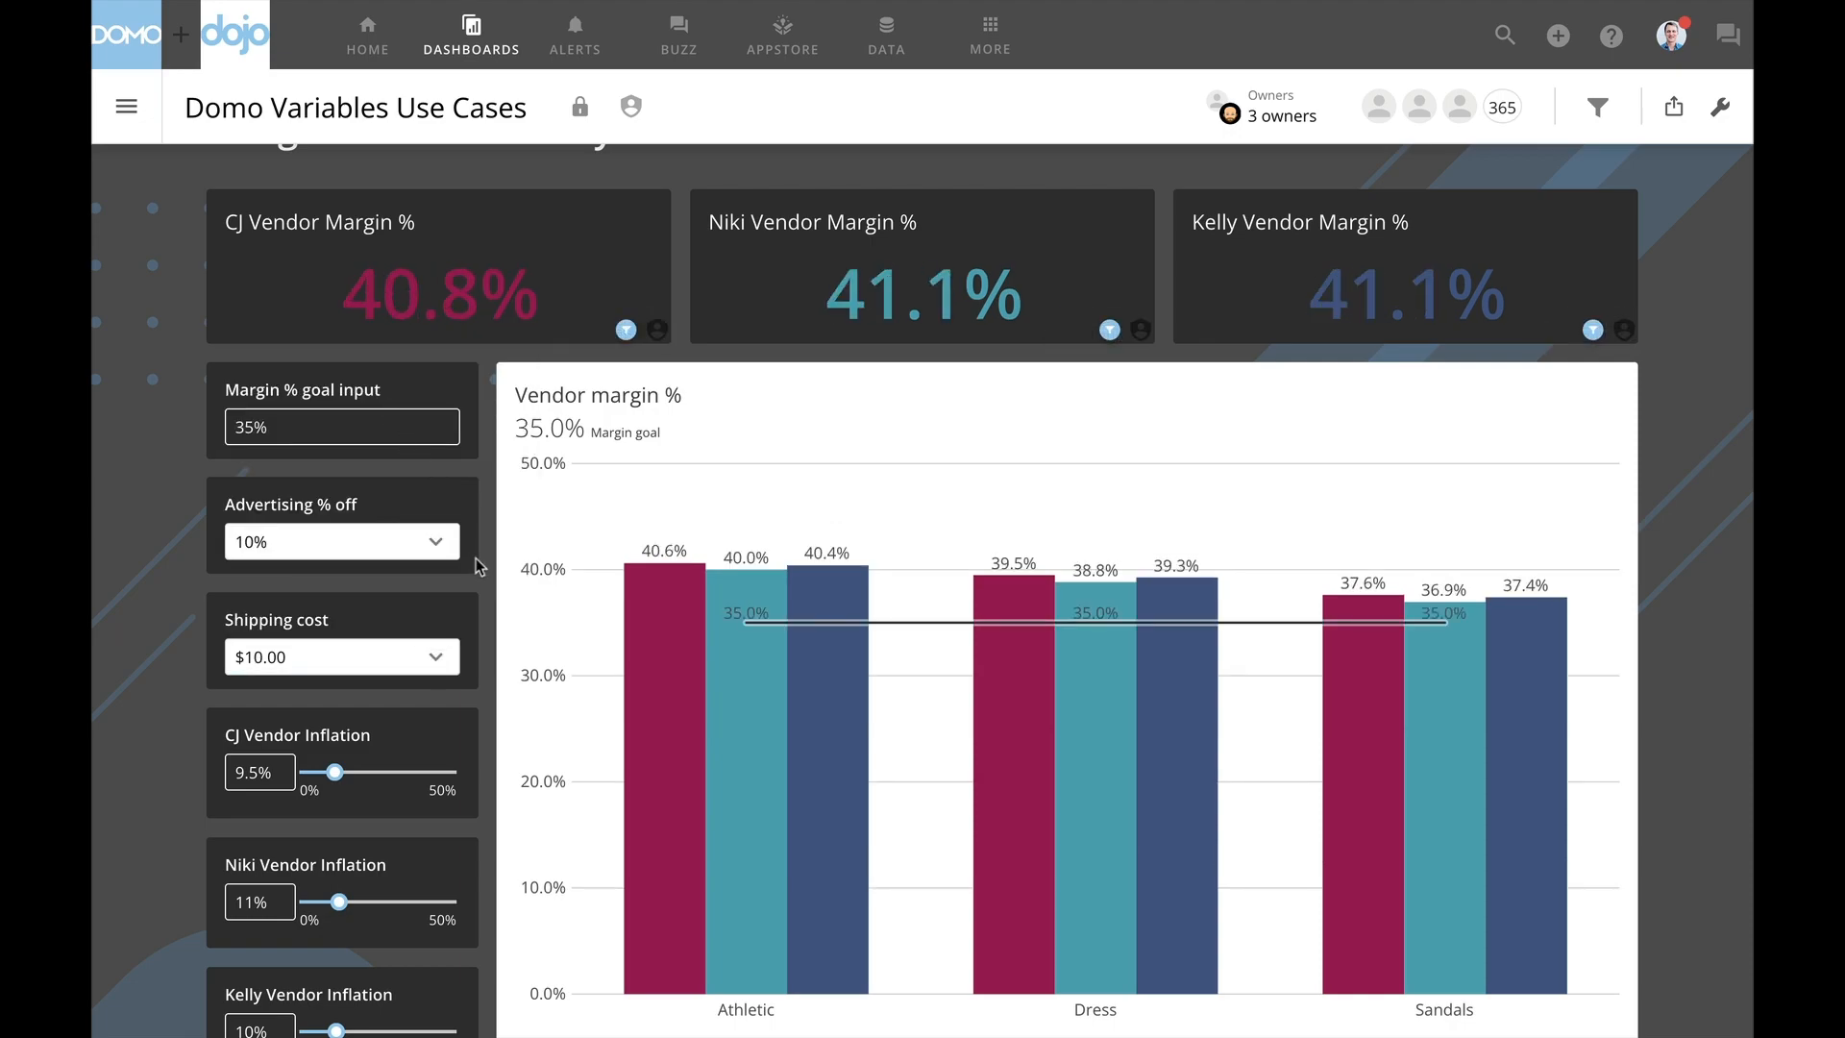
{"action": "left_click", "coordinate": [436, 657]}
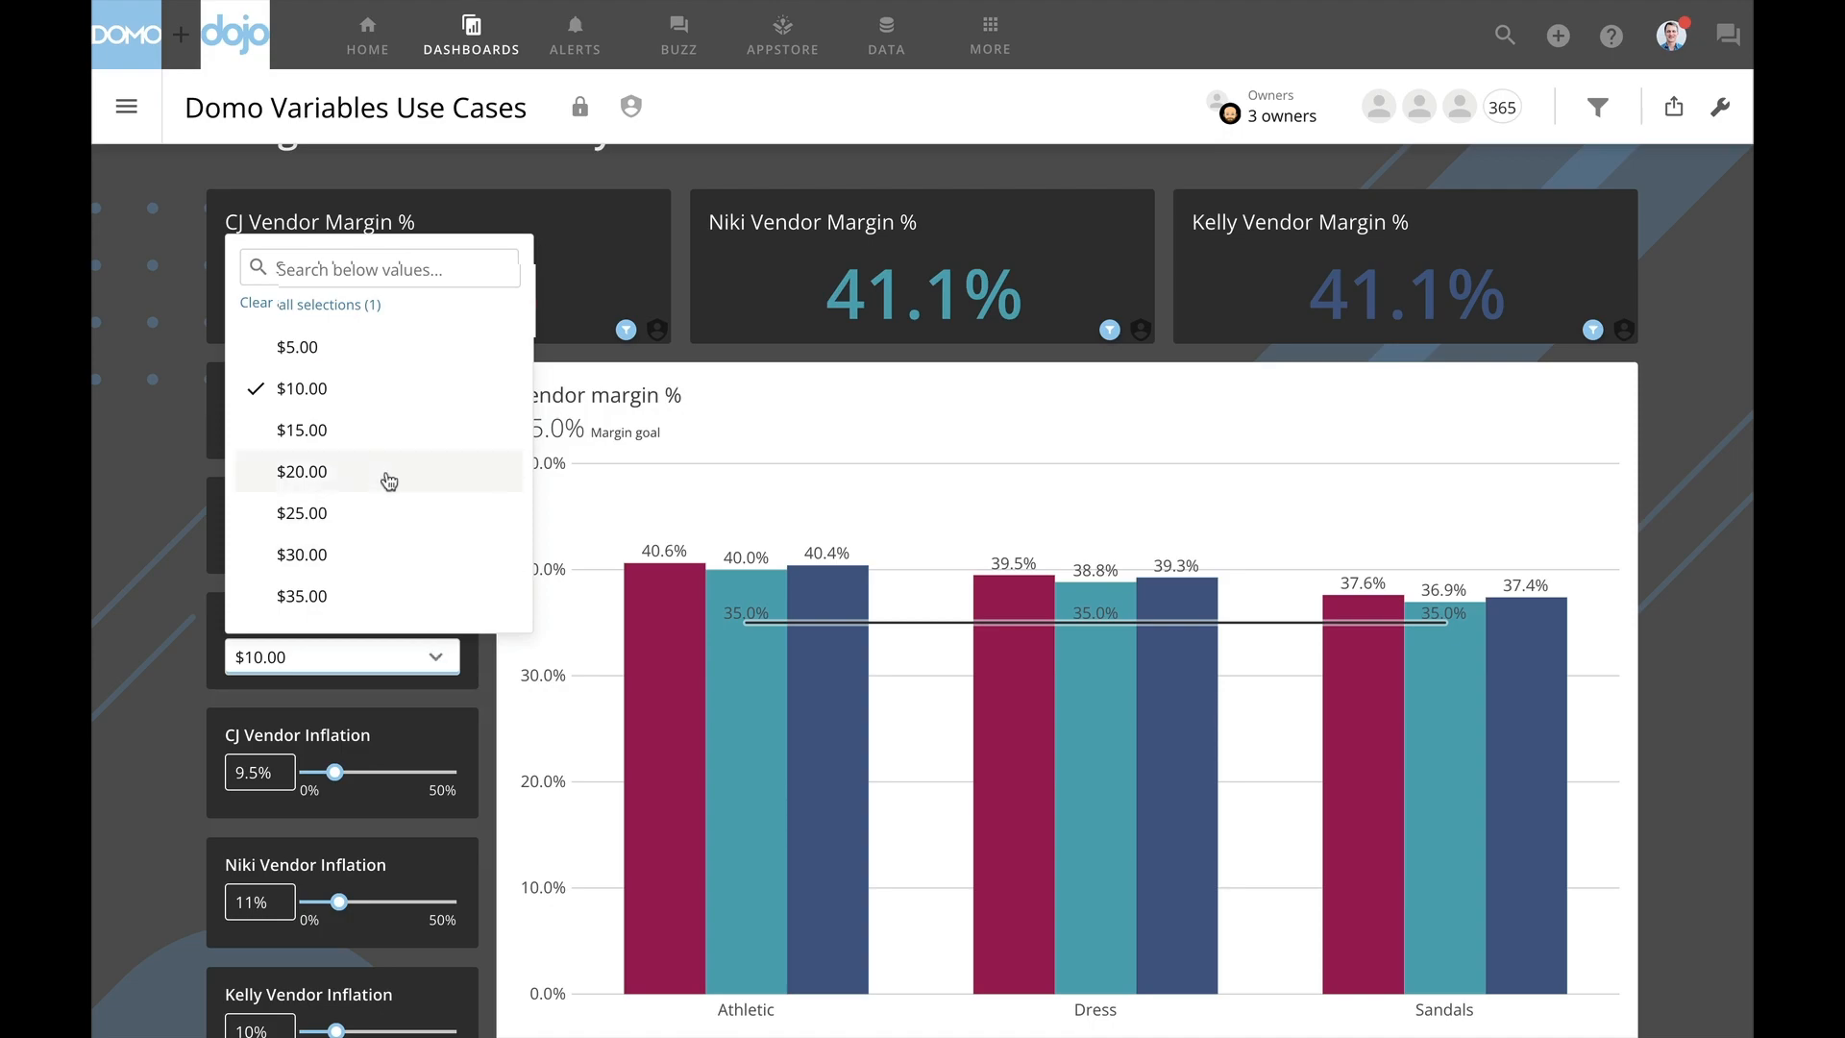
{"action": "left_click", "coordinate": [385, 434]}
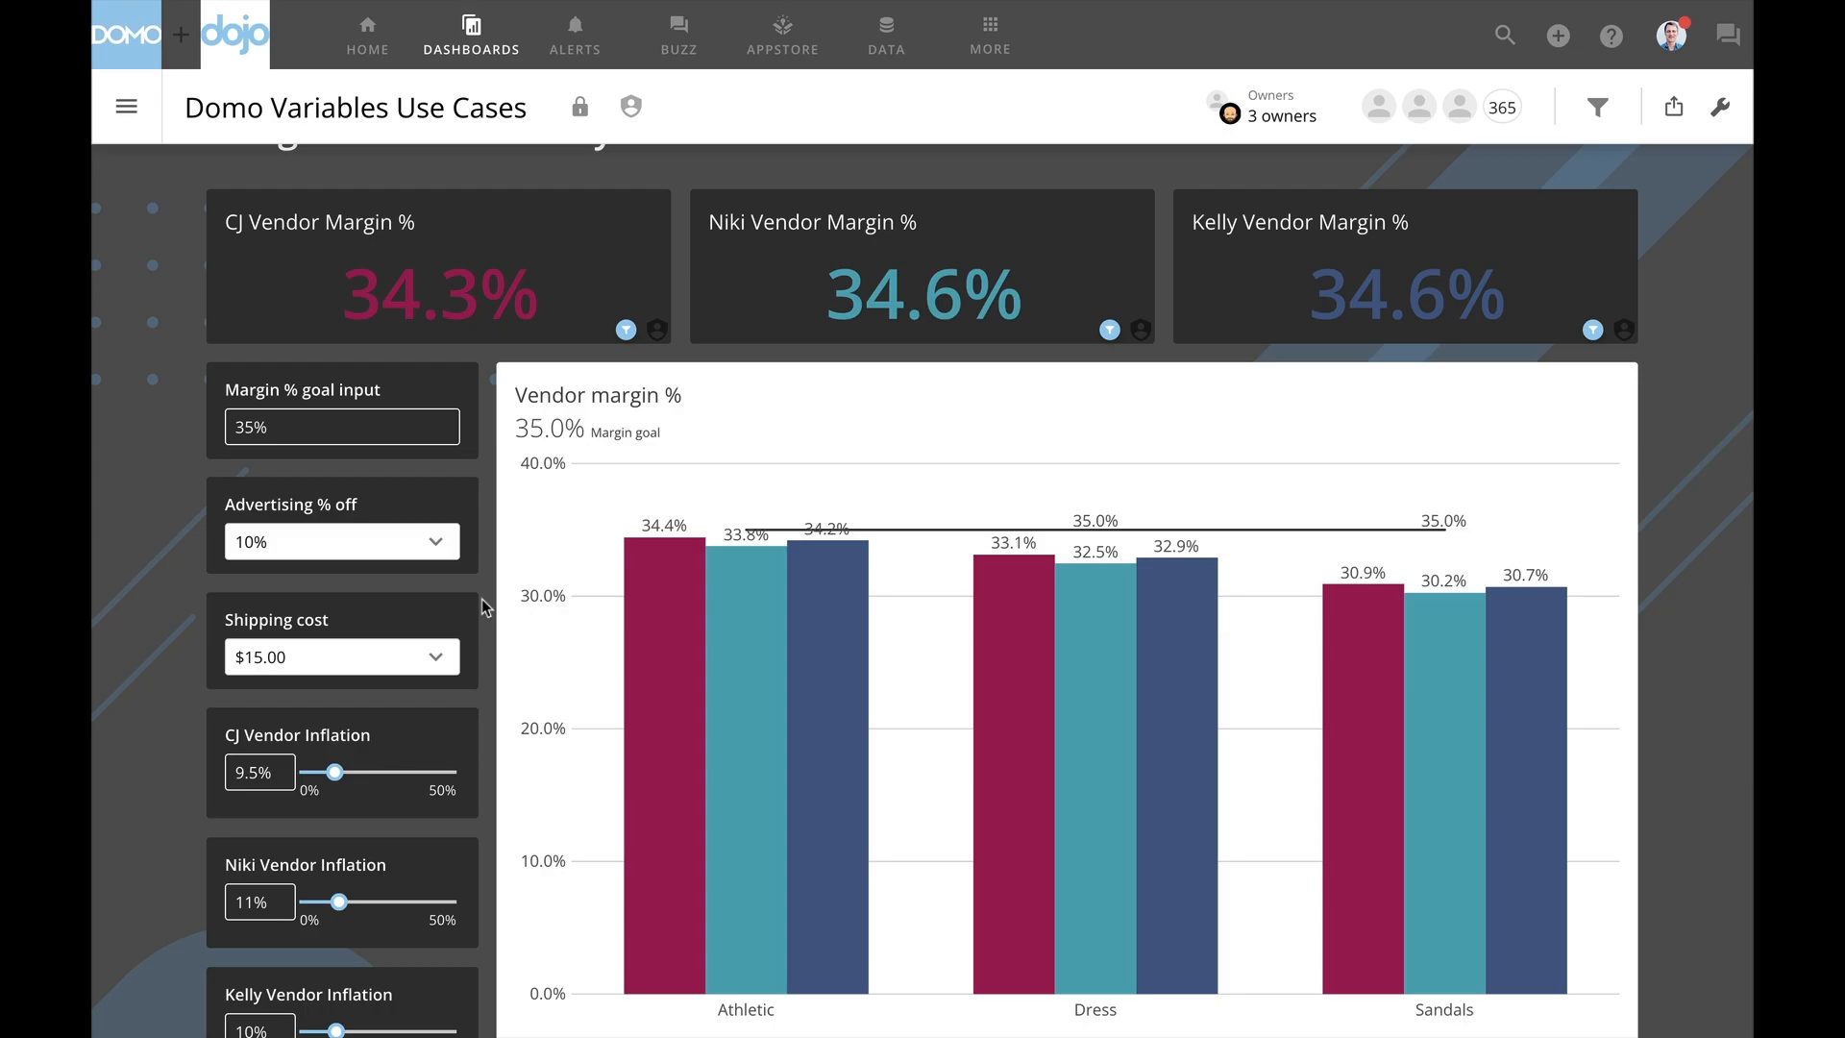
- Raise the CJ vendor inflation to 15.5% and the Niki vendor inflation to 19.5%, and slightly lower the Kelly vendor inflation
{"action": "scroll", "coordinate": [482, 598], "scroll_direction": "down", "scroll_amount": 1}
{"action": "left_click_drag", "start_coordinate": [342, 671], "coordinate": [359, 671]}
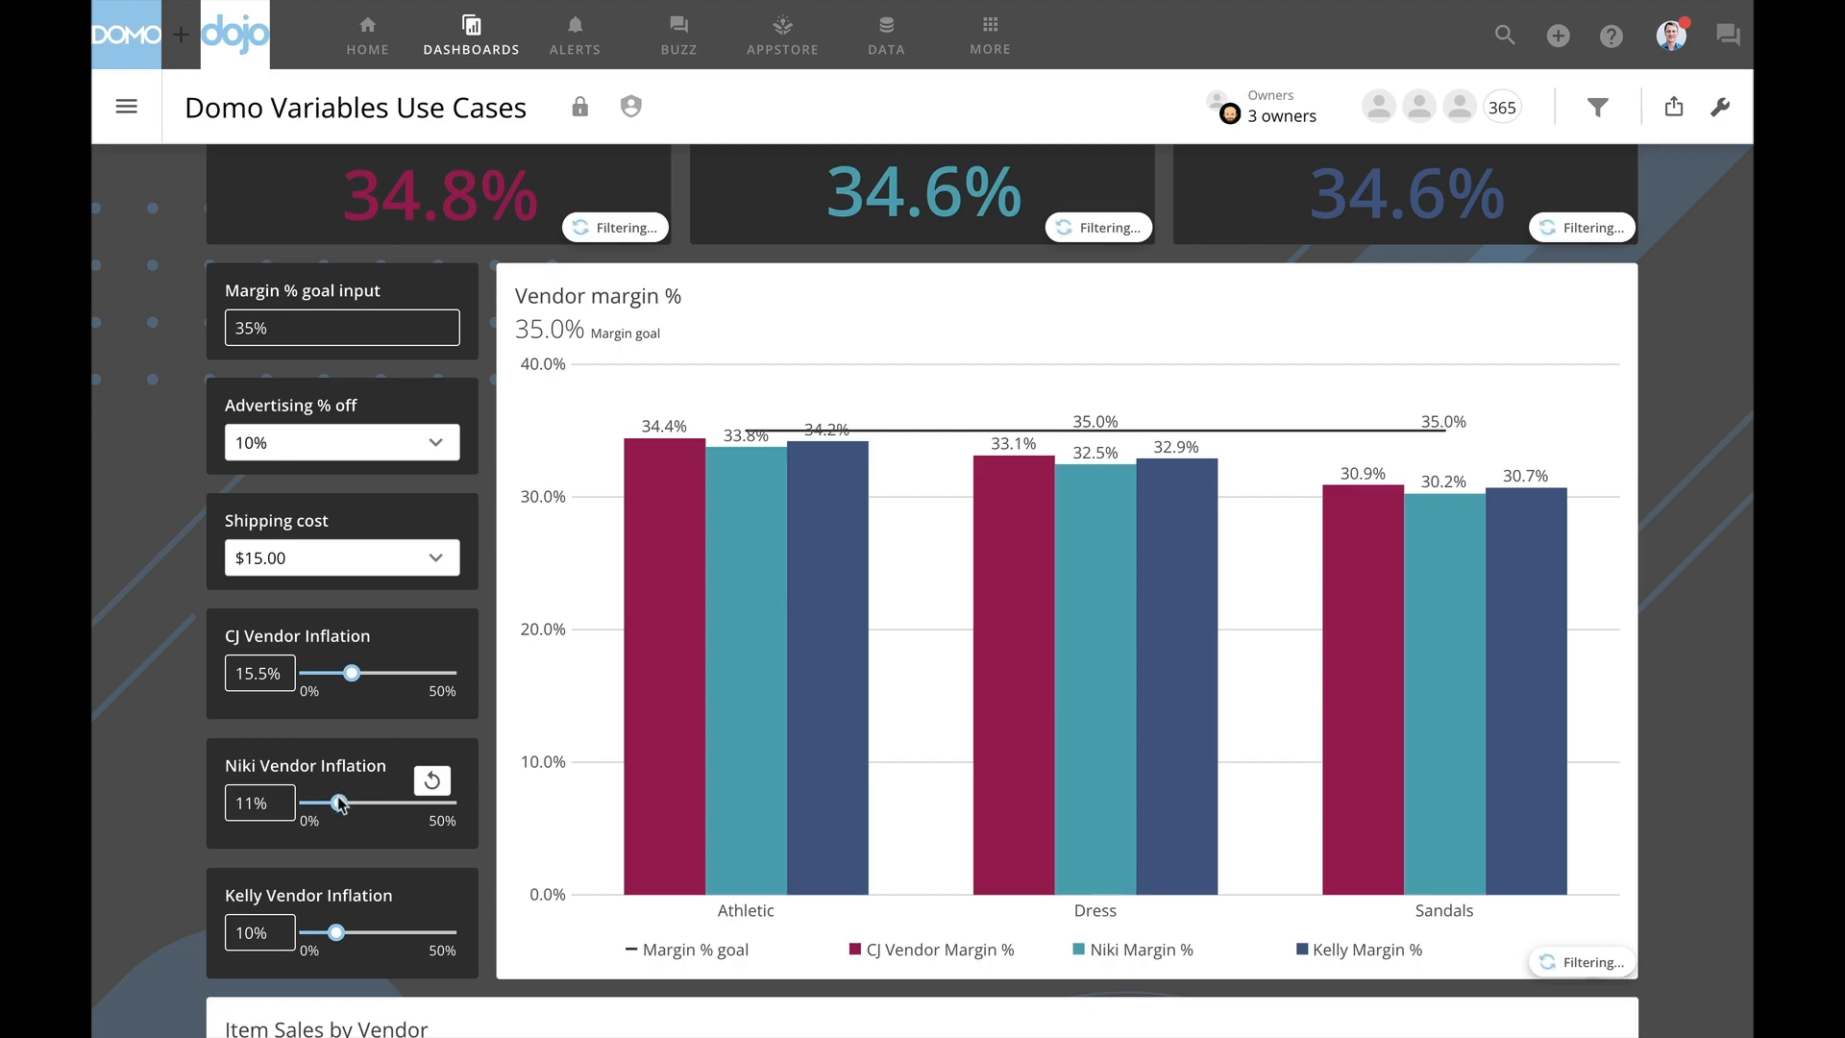
{"action": "left_click_drag", "start_coordinate": [339, 804], "coordinate": [363, 805]}
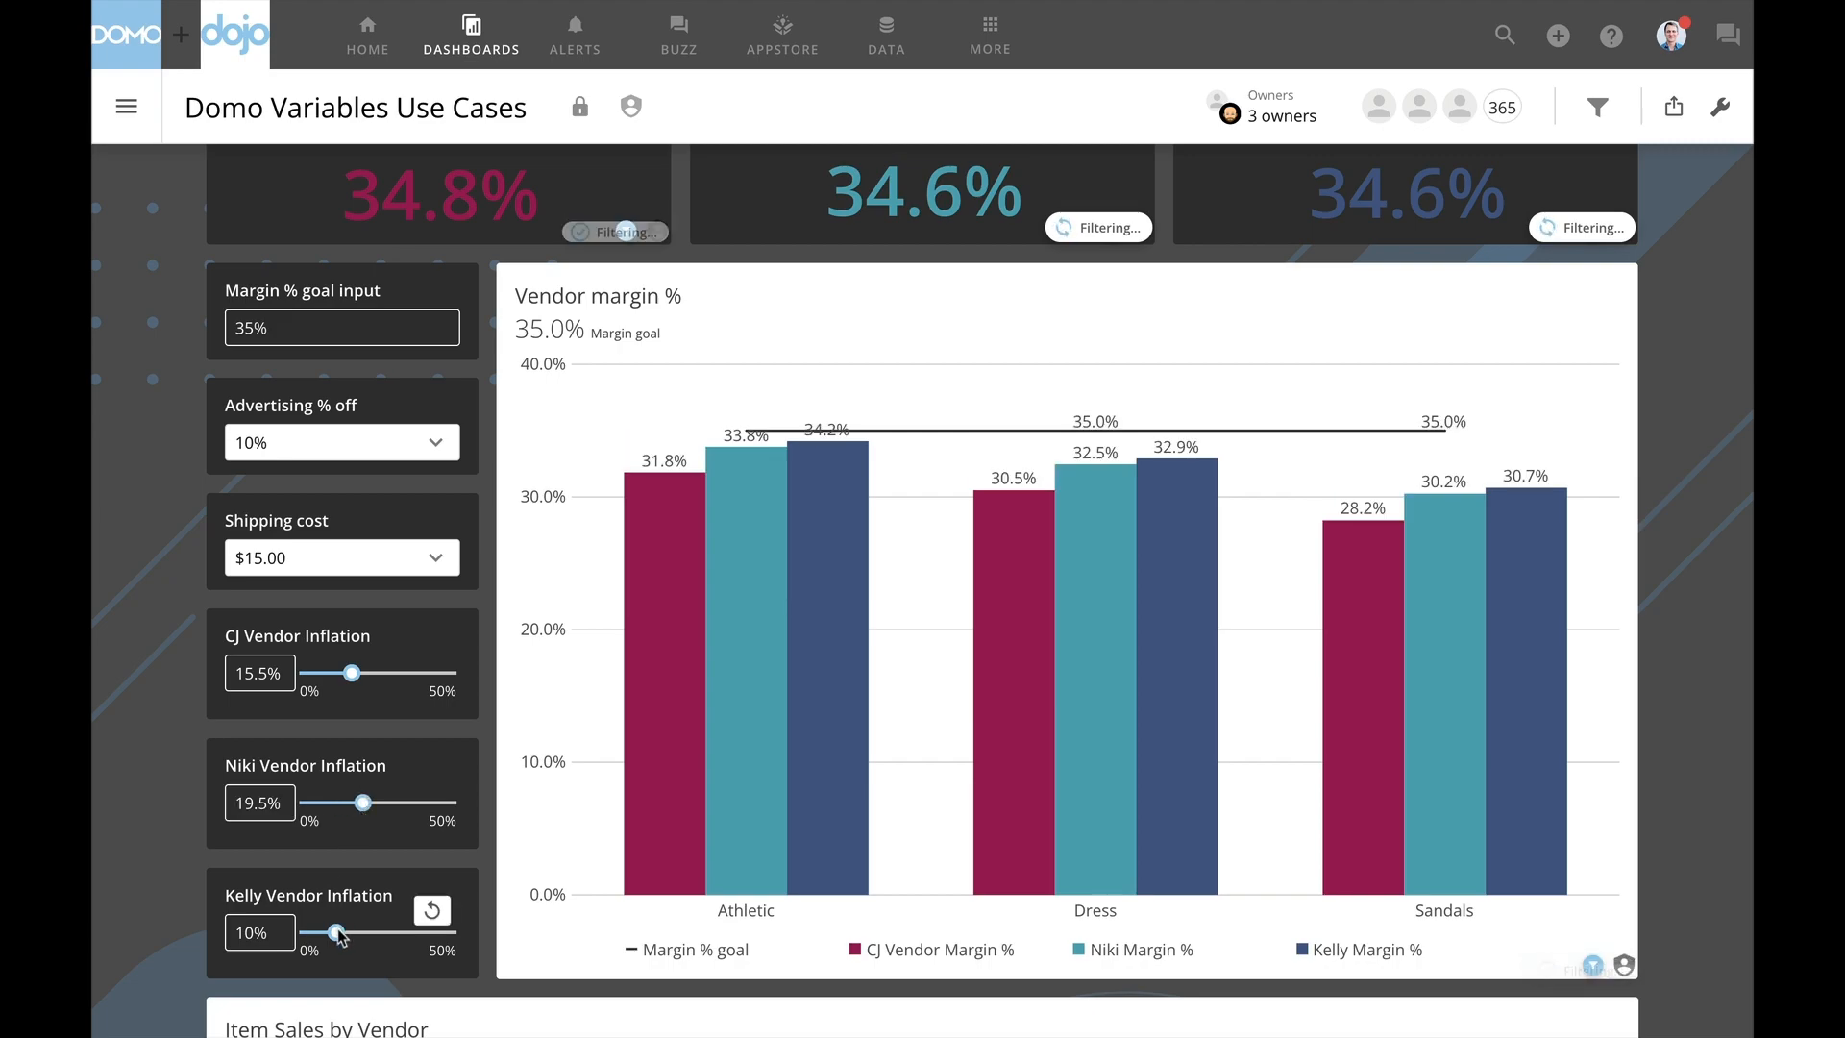
{"action": "left_click_drag", "start_coordinate": [337, 934], "coordinate": [332, 935]}
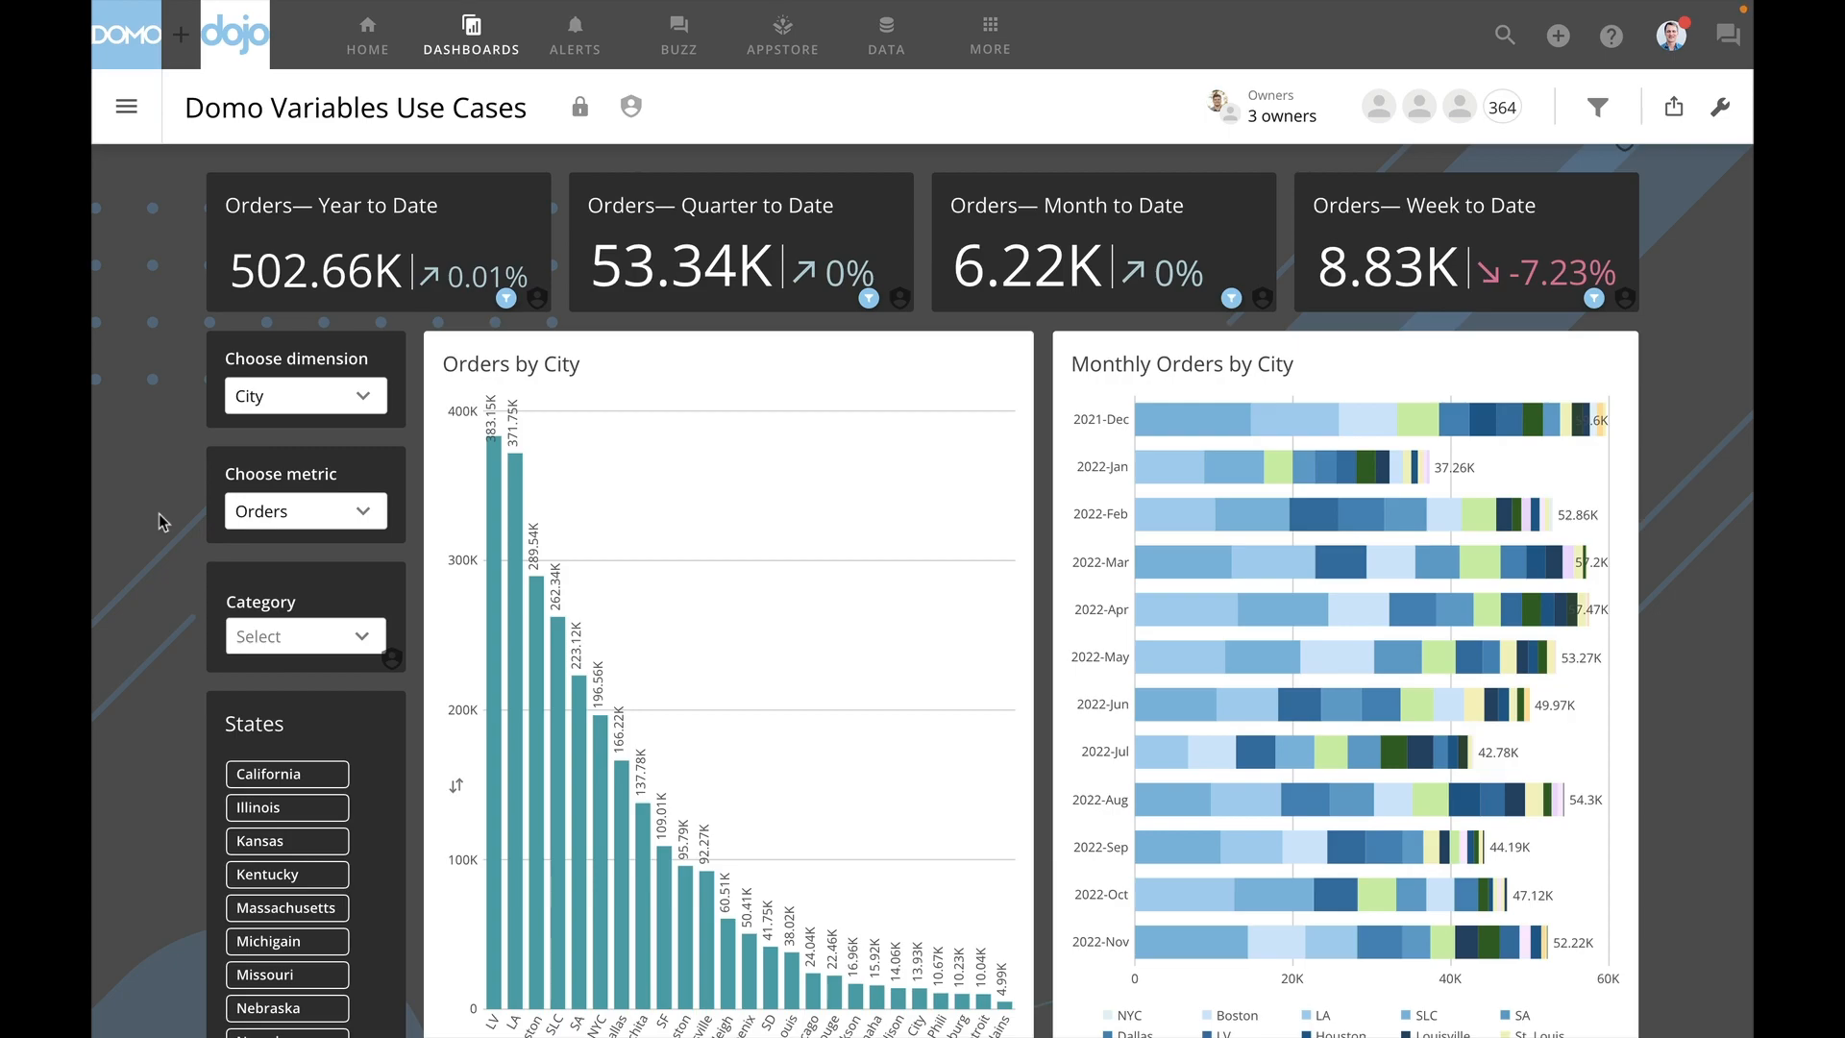
- Switch the category performance charts to the Units metric and the State dimension
{"action": "left_click", "coordinate": [361, 517]}
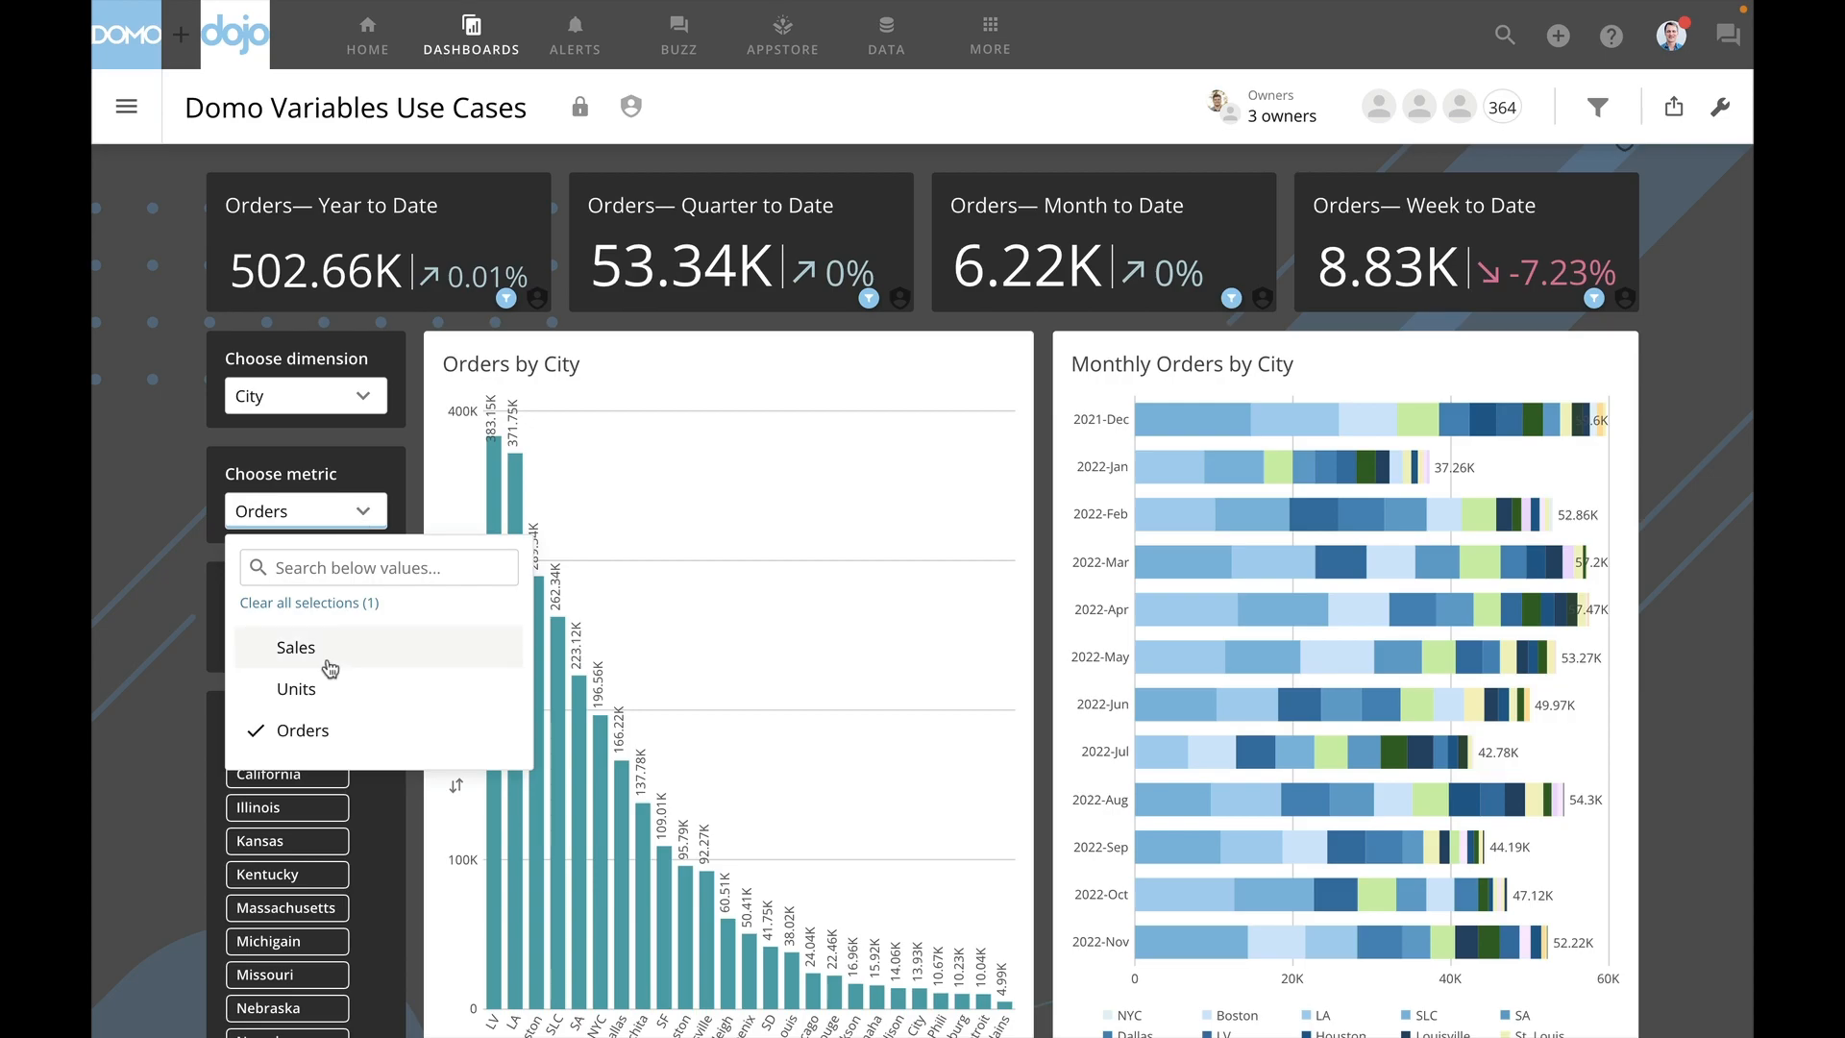
{"action": "left_click", "coordinate": [320, 689]}
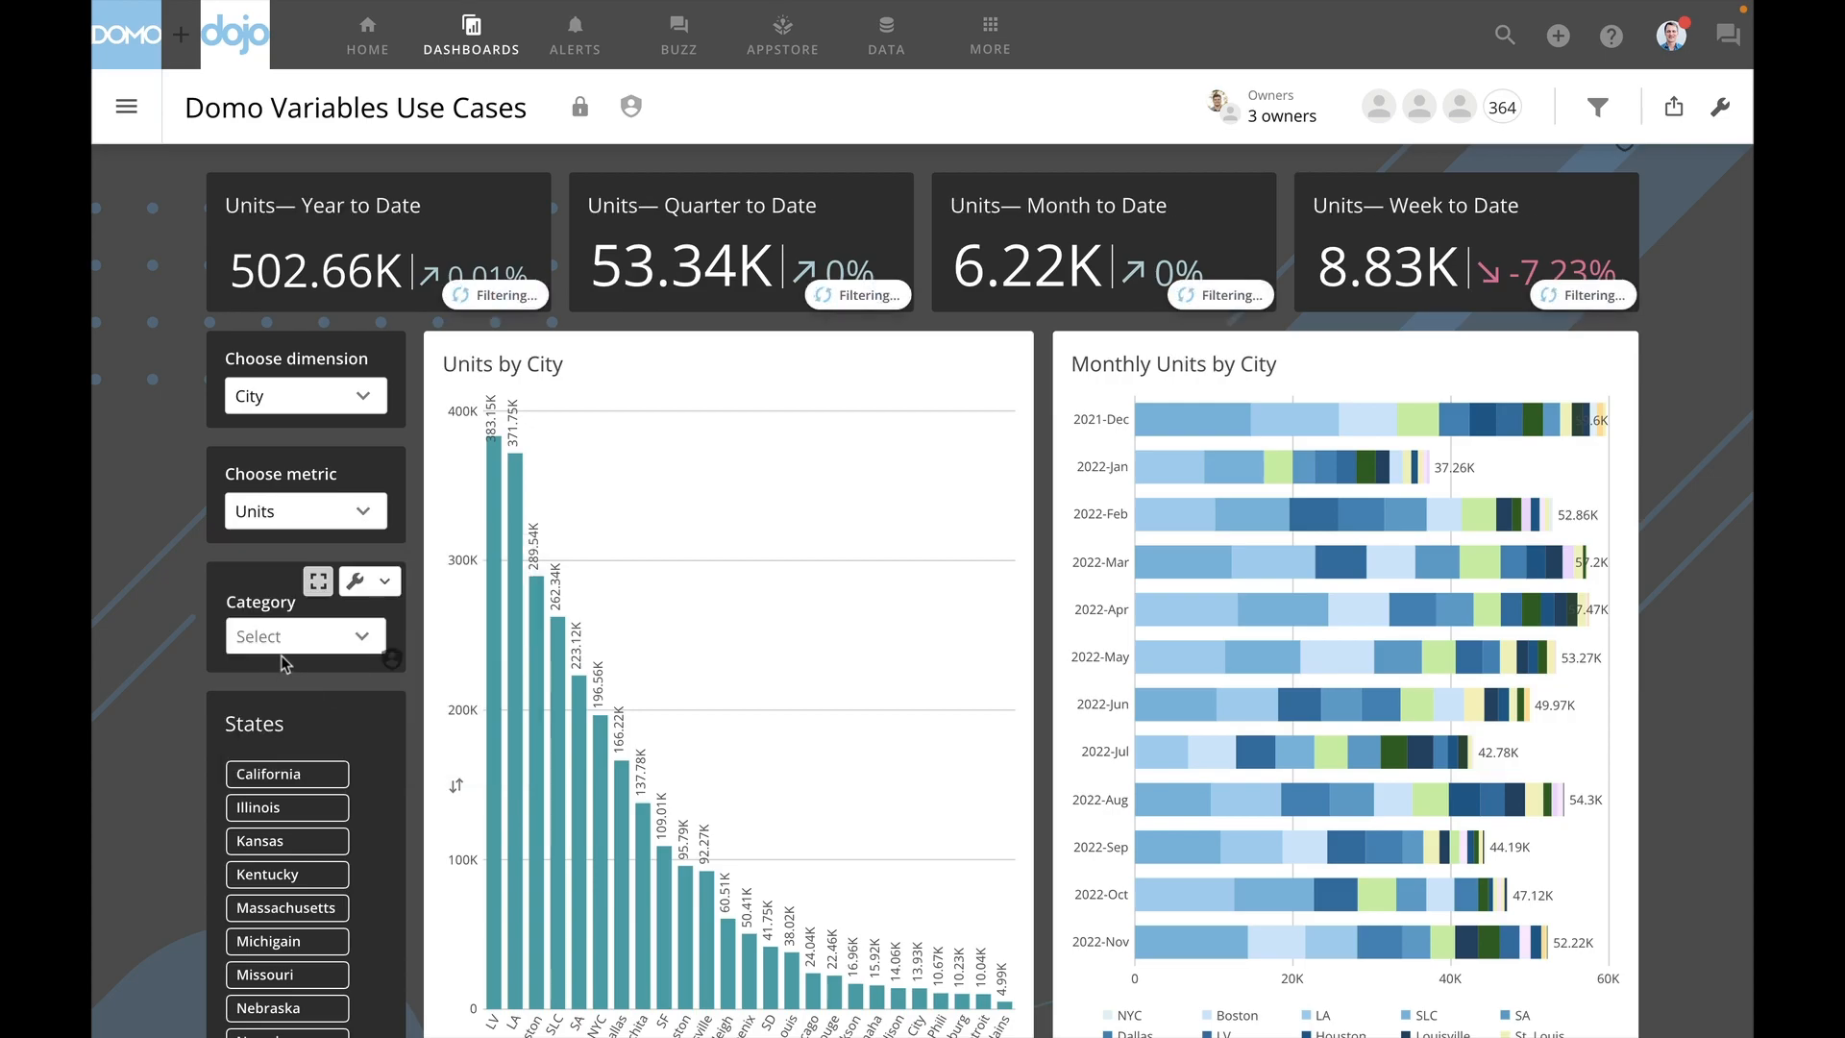
{"action": "left_click", "coordinate": [364, 397]}
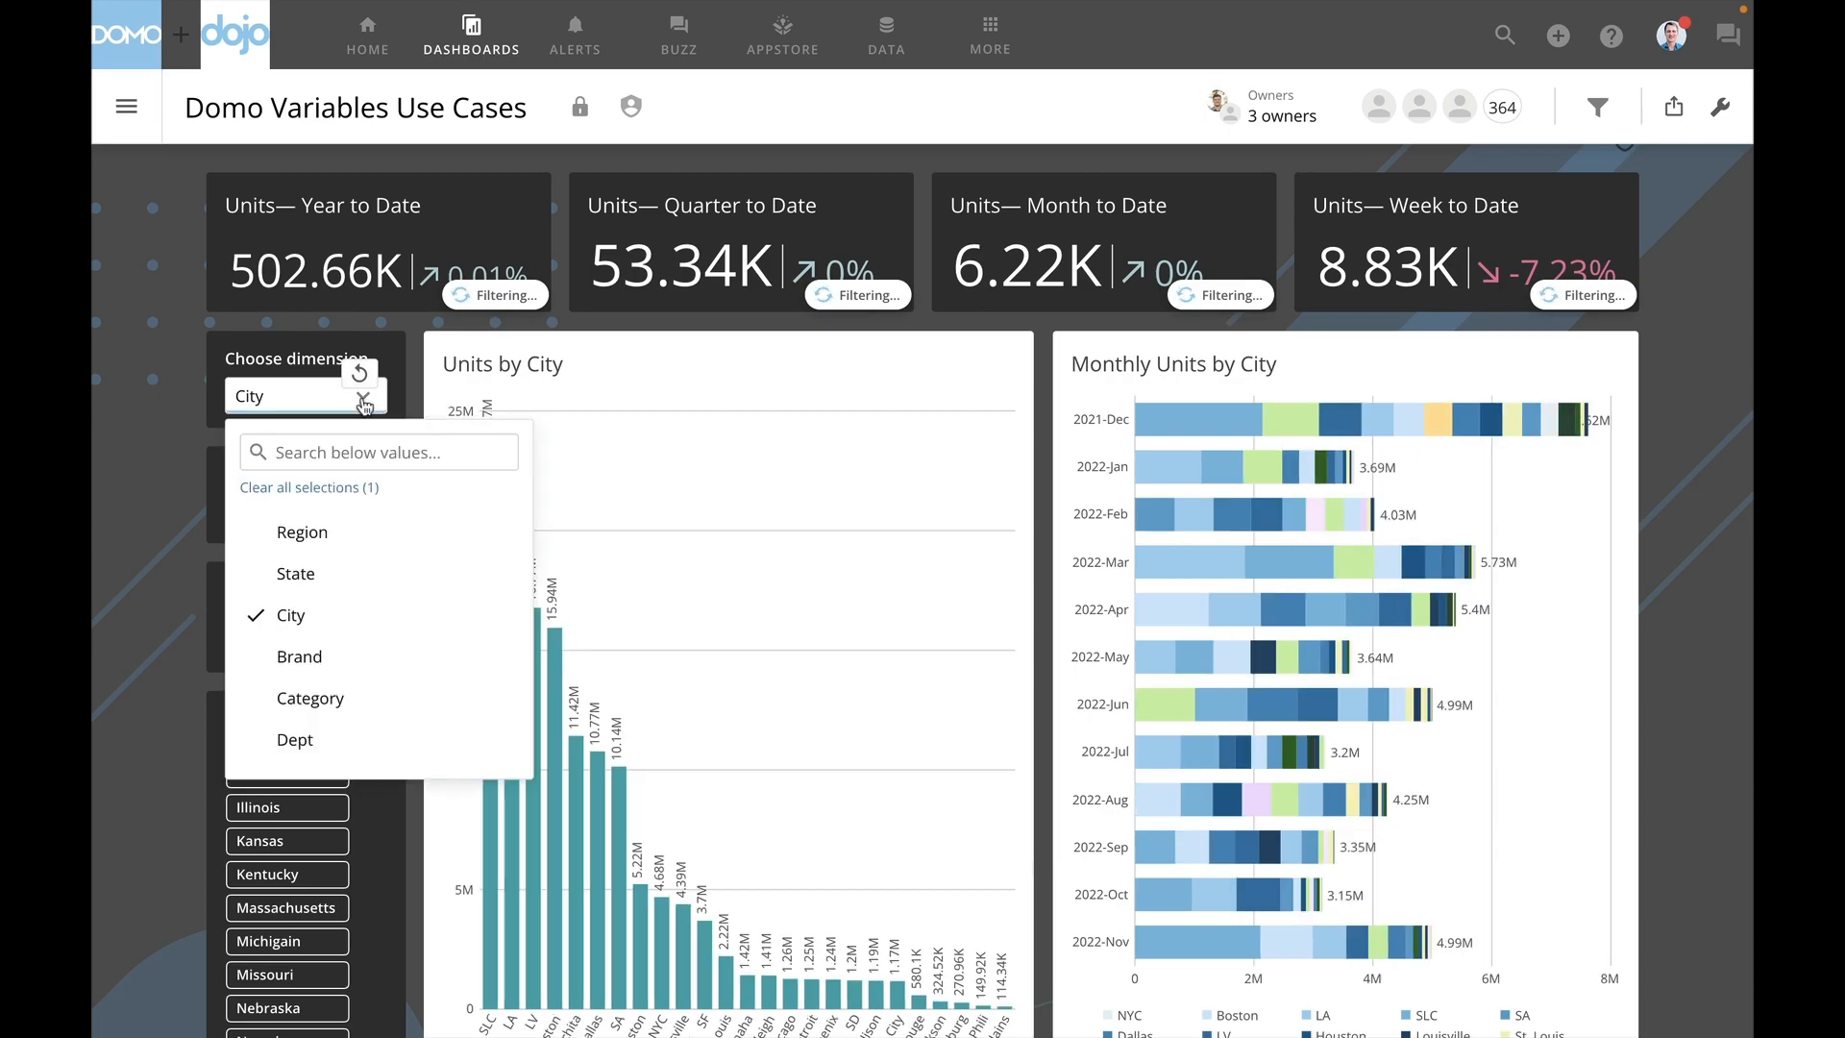
{"action": "left_click", "coordinate": [325, 590]}
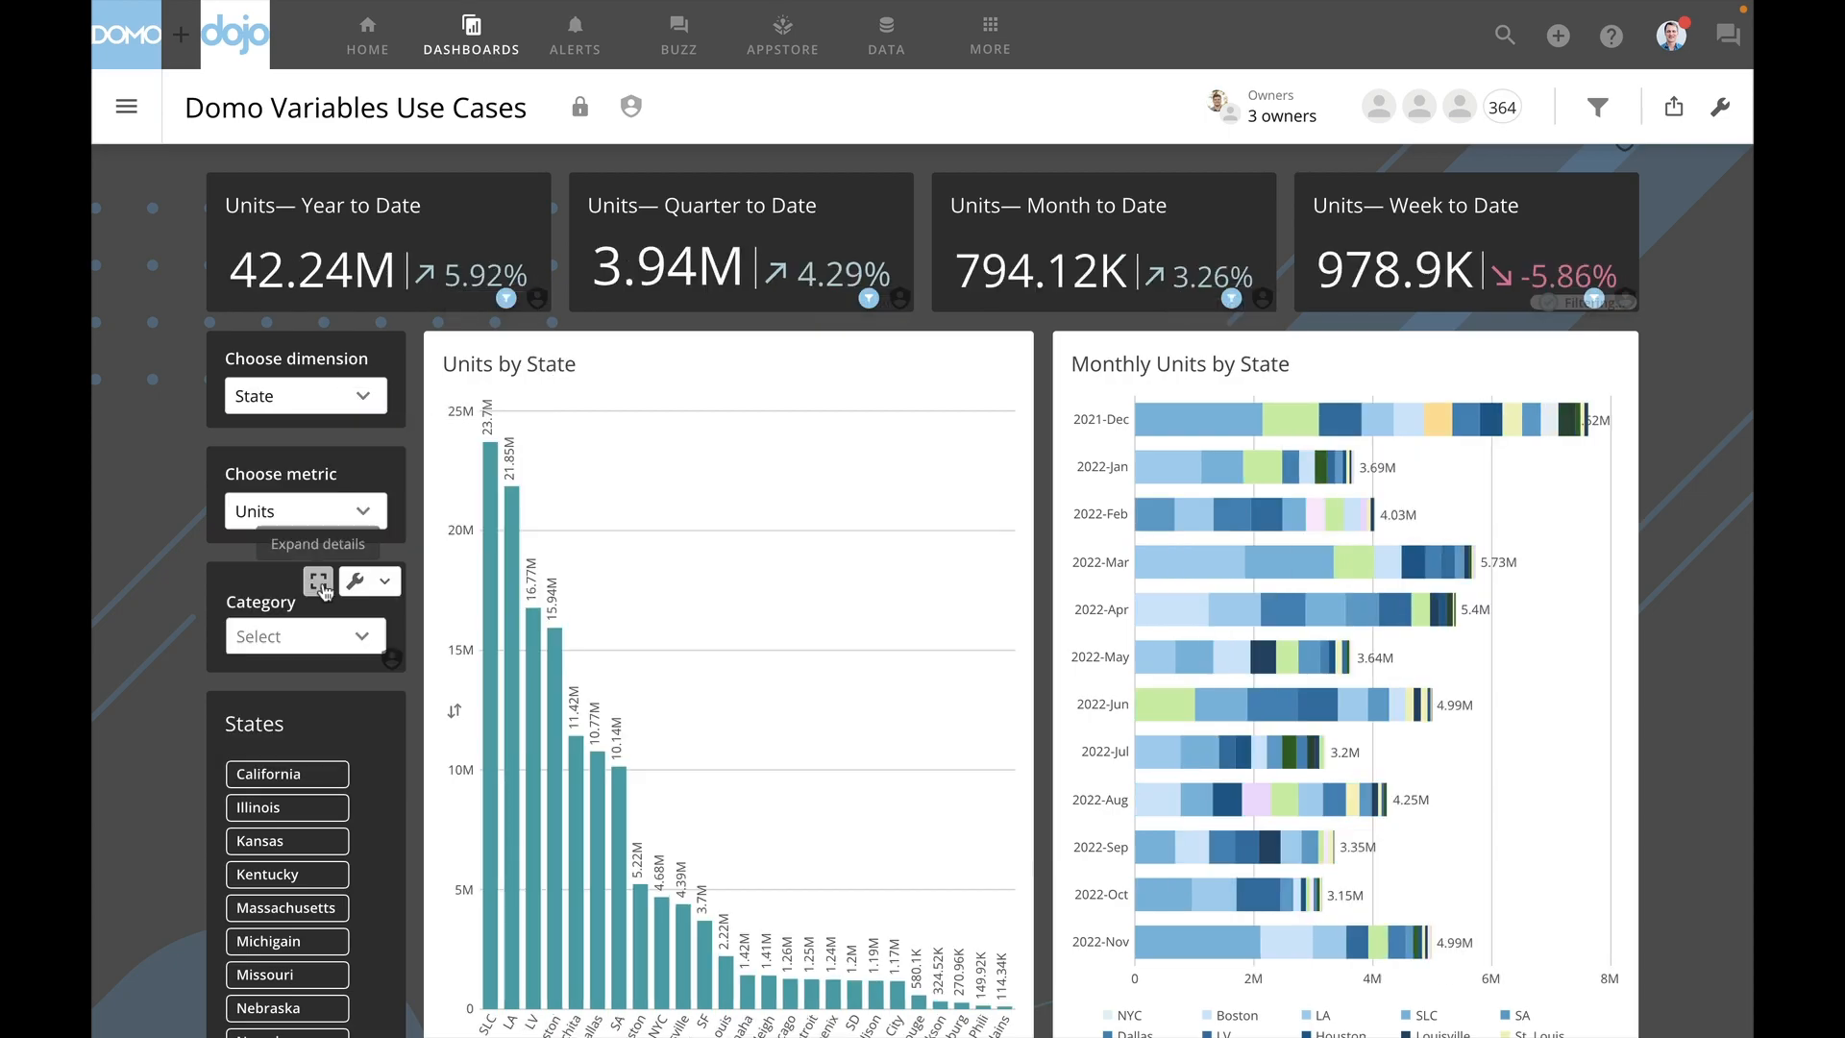
- Filter the category performance charts to the Apparel category and the state of California
{"action": "left_click", "coordinate": [317, 642]}
{"action": "left_click", "coordinate": [317, 773]}
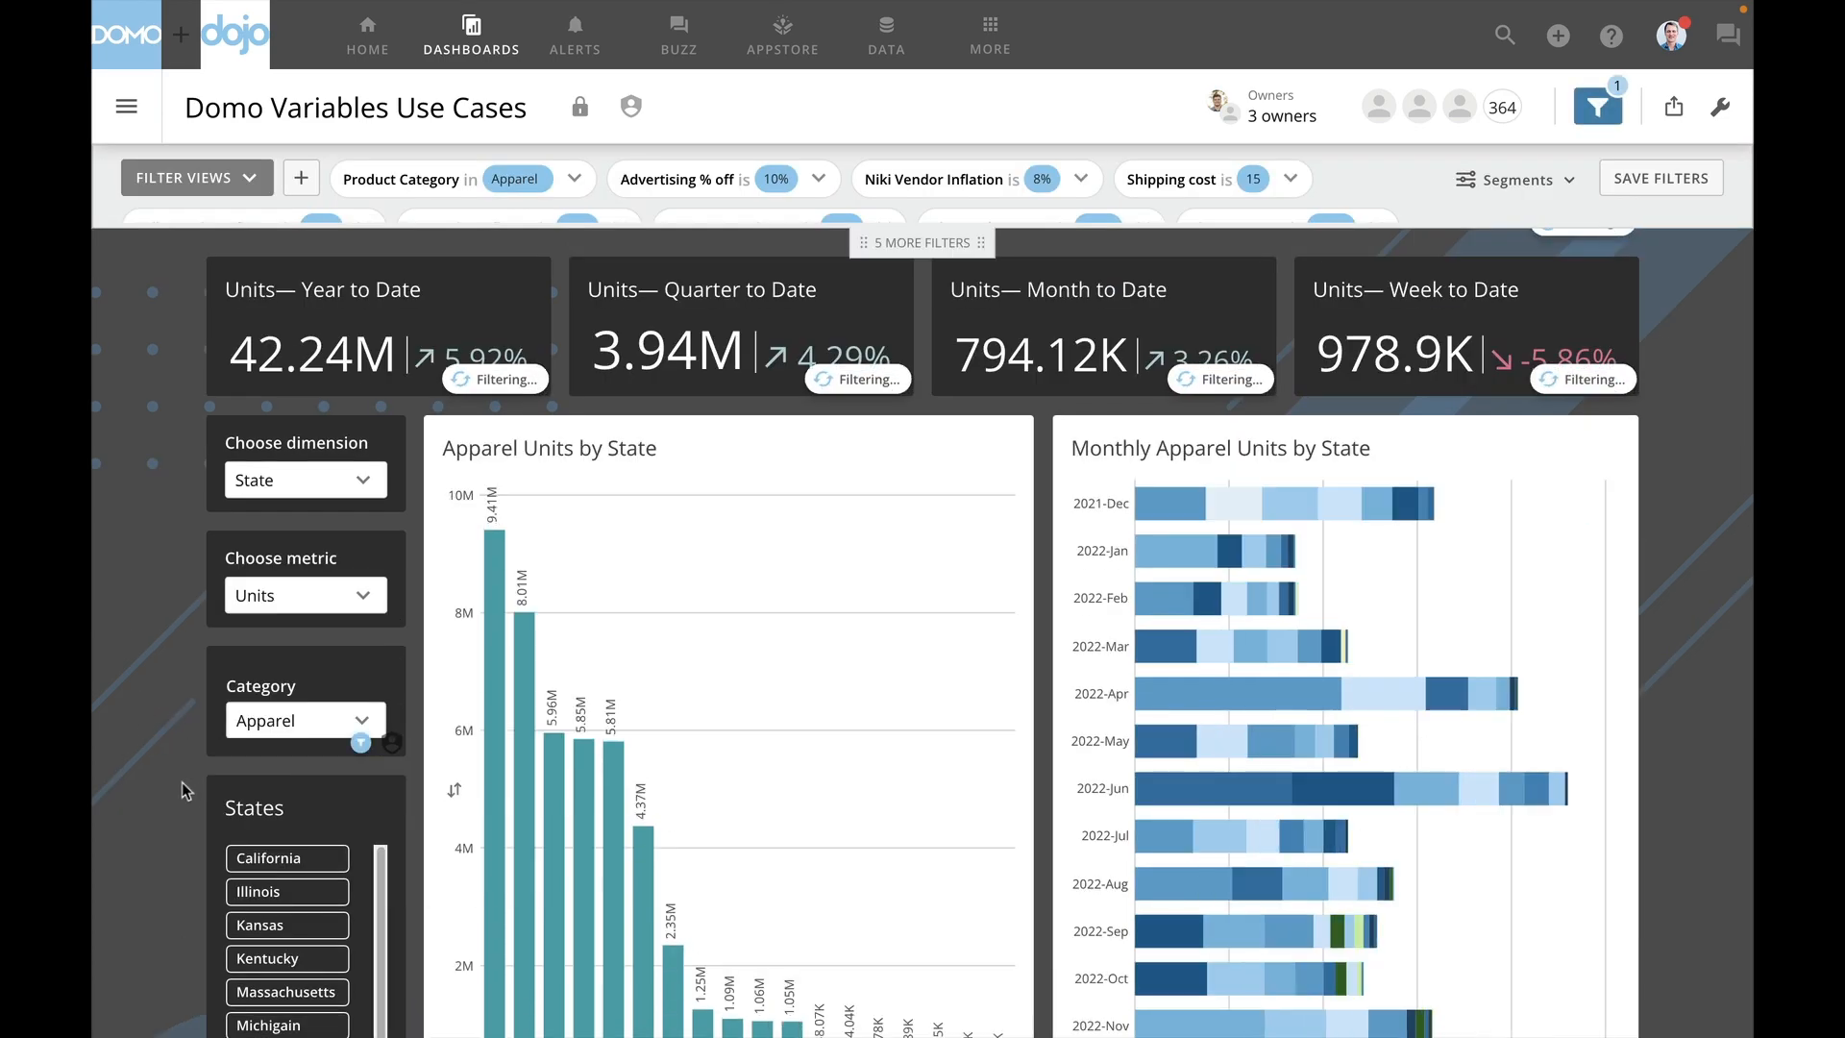
{"action": "scroll", "coordinate": [266, 782], "scroll_direction": "down", "scroll_amount": 1}
{"action": "left_click", "coordinate": [279, 764]}
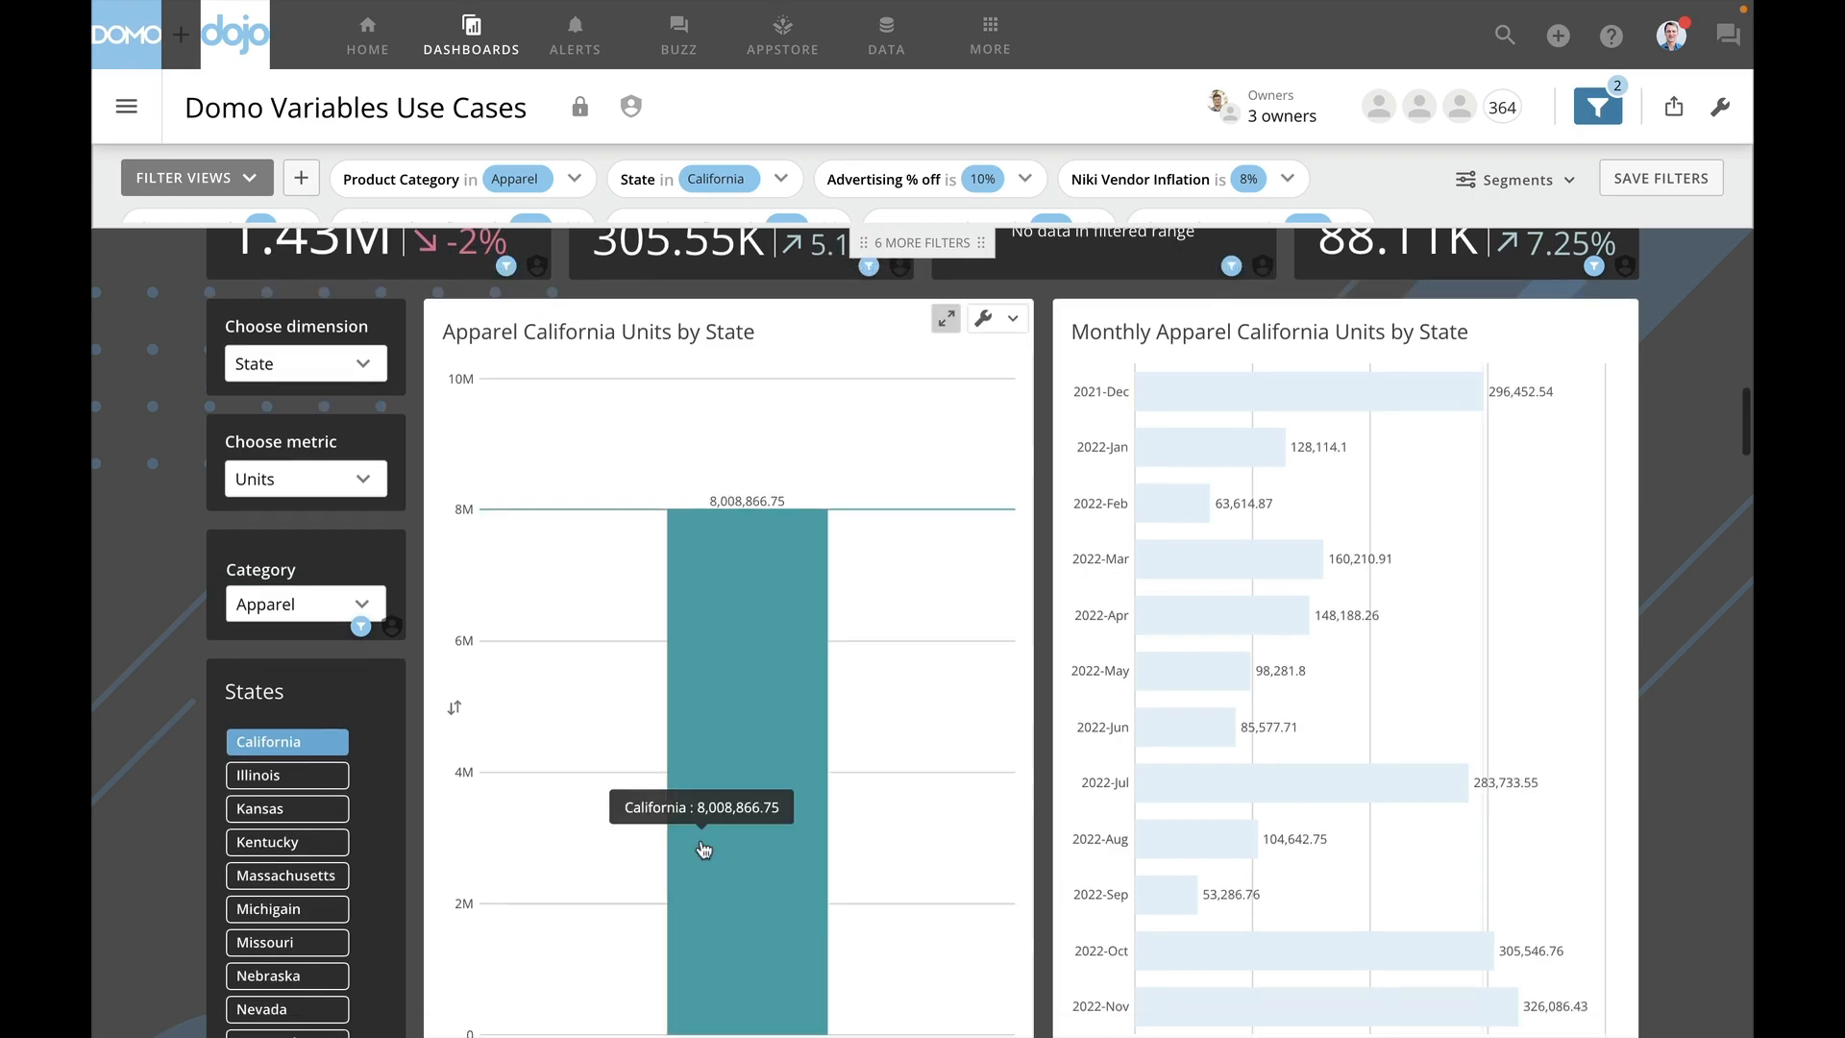
- Change the metric of the filtered charts to Sales and their dimension to City
{"action": "scroll", "coordinate": [706, 851], "scroll_direction": "down", "scroll_amount": 3}
{"action": "scroll", "coordinate": [707, 851], "scroll_direction": "up", "scroll_amount": 2}
{"action": "scroll", "coordinate": [704, 850], "scroll_direction": "up", "scroll_amount": 1}
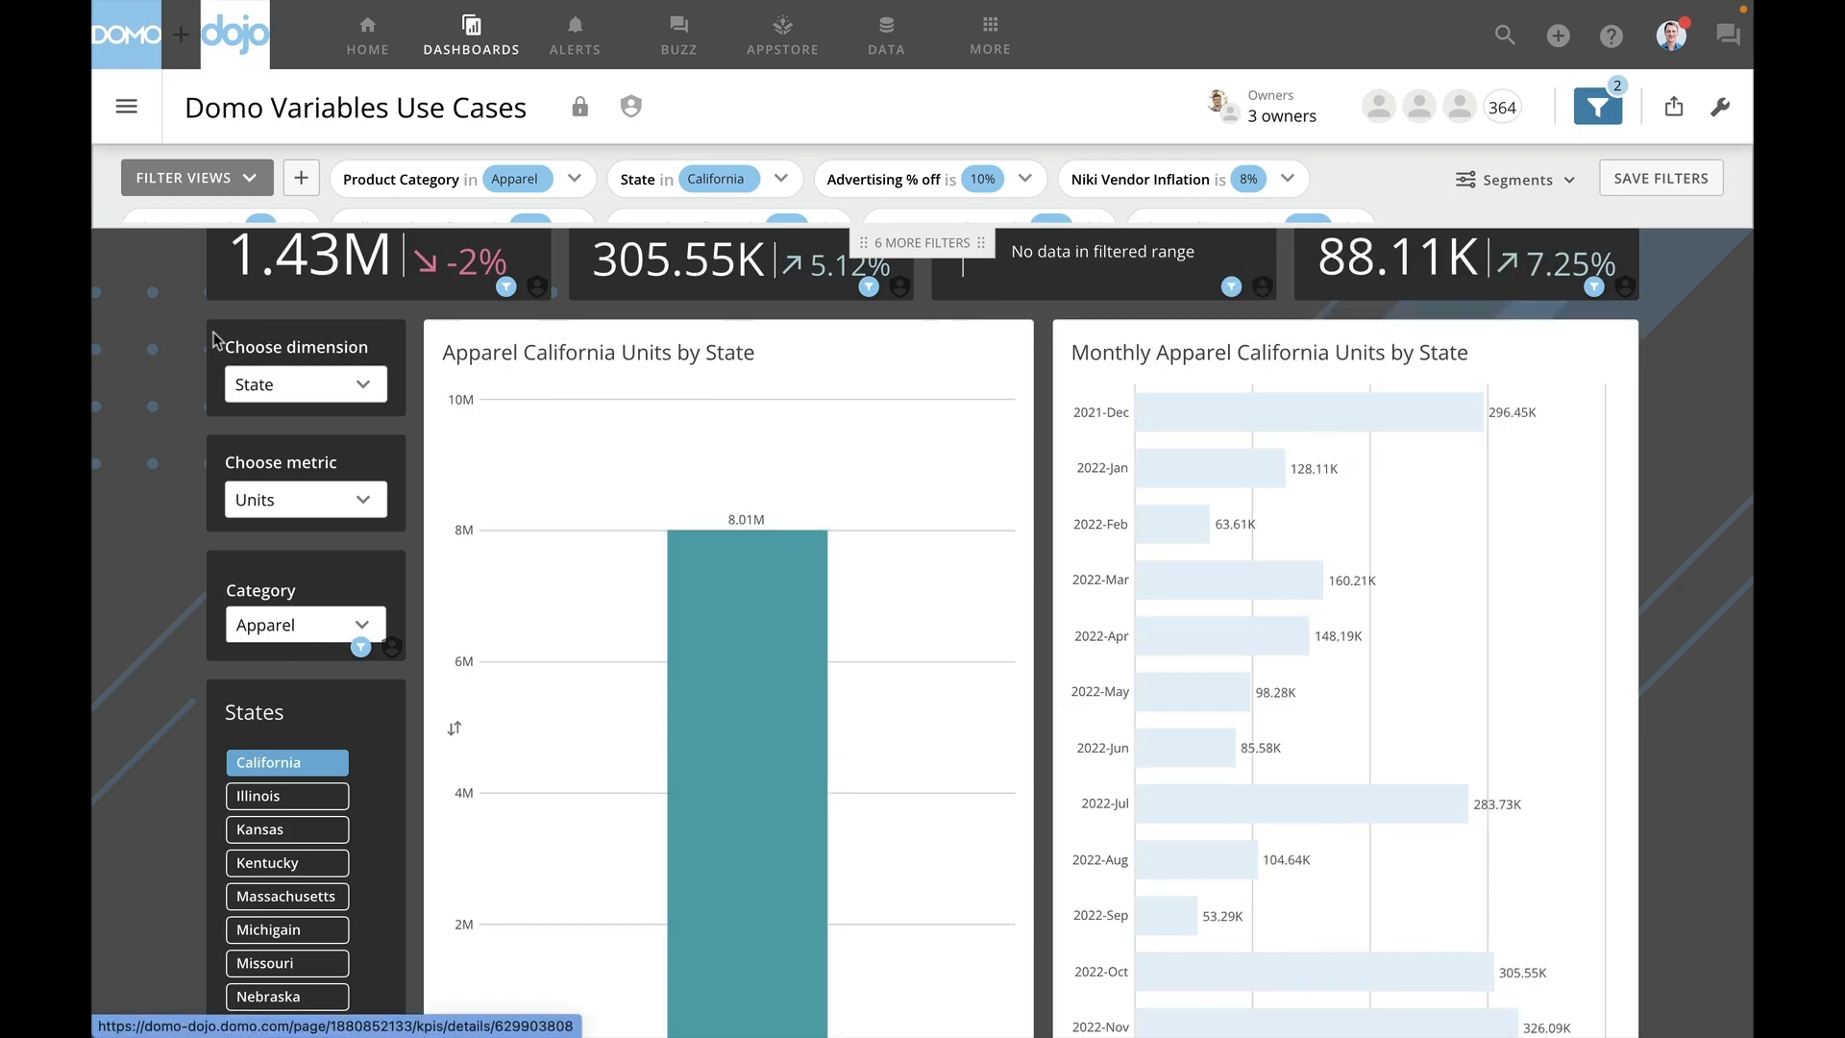
{"action": "scroll", "coordinate": [145, 357], "scroll_direction": "up", "scroll_amount": 3}
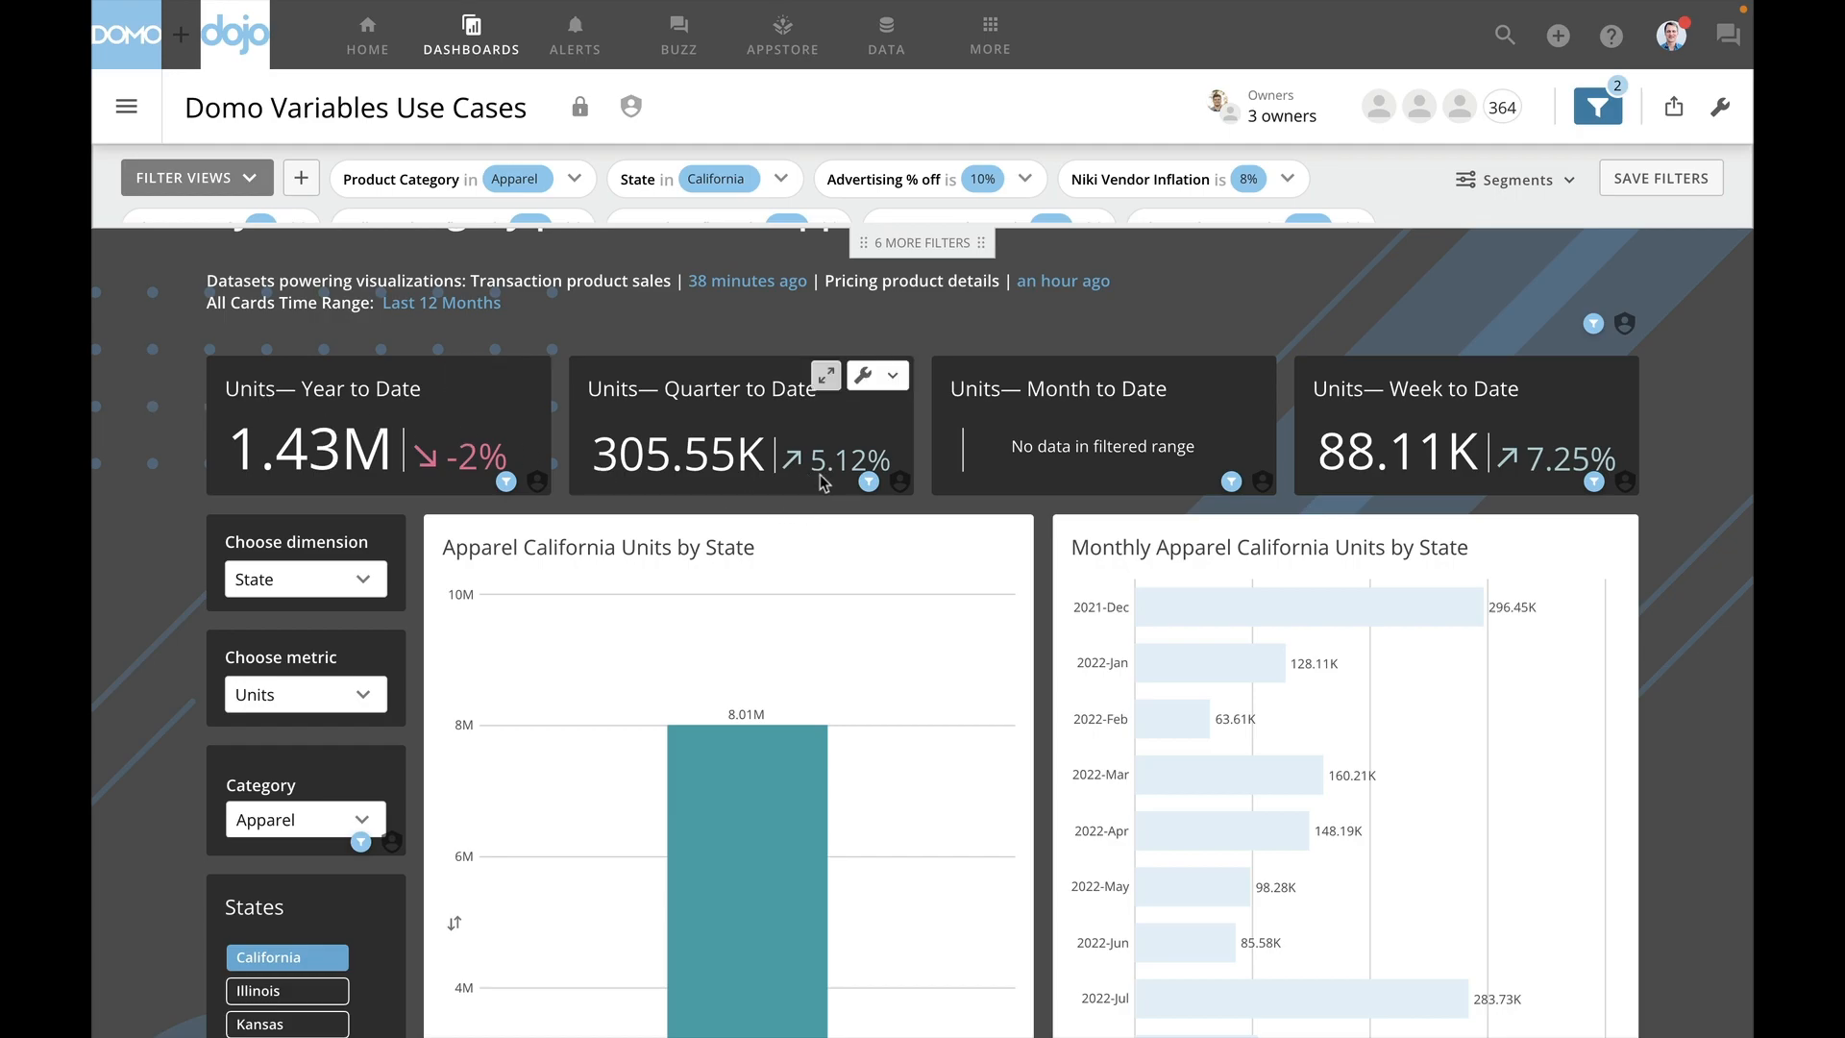
{"action": "scroll", "coordinate": [101, 578], "scroll_direction": "down", "scroll_amount": 1}
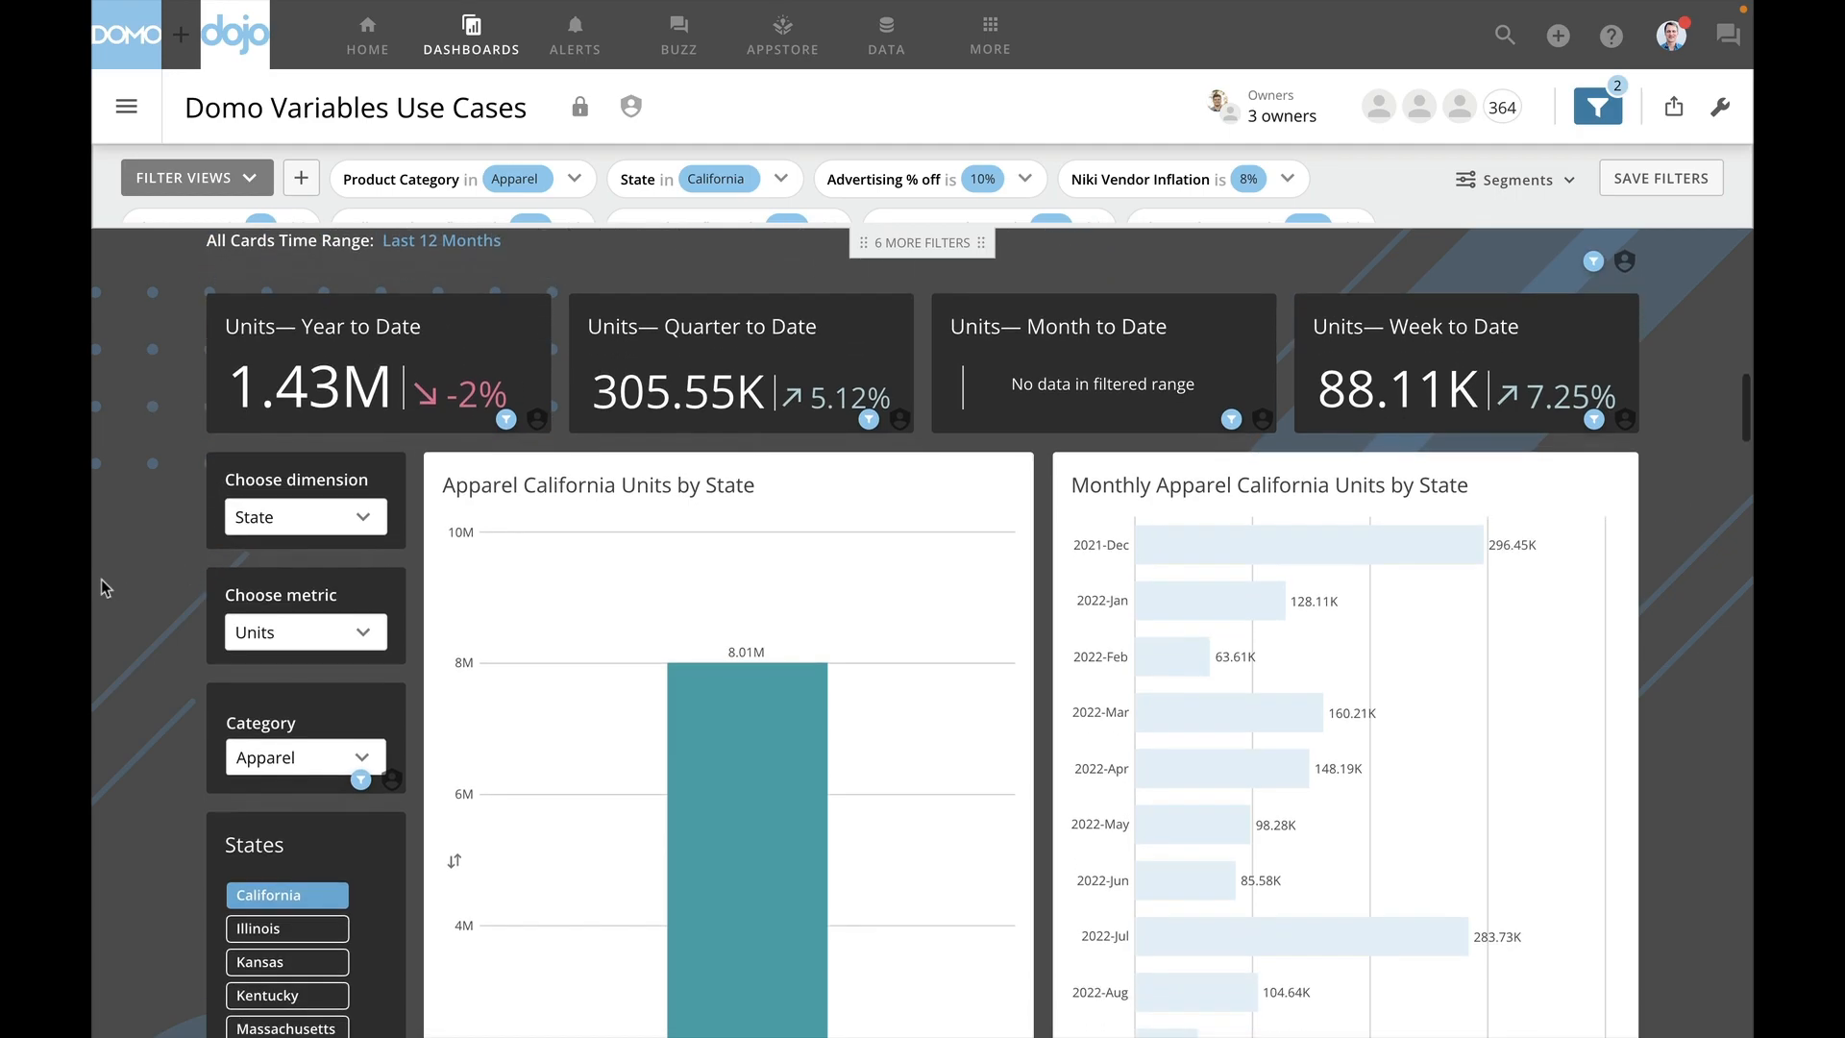
{"action": "scroll", "coordinate": [101, 579], "scroll_direction": "down", "scroll_amount": 1}
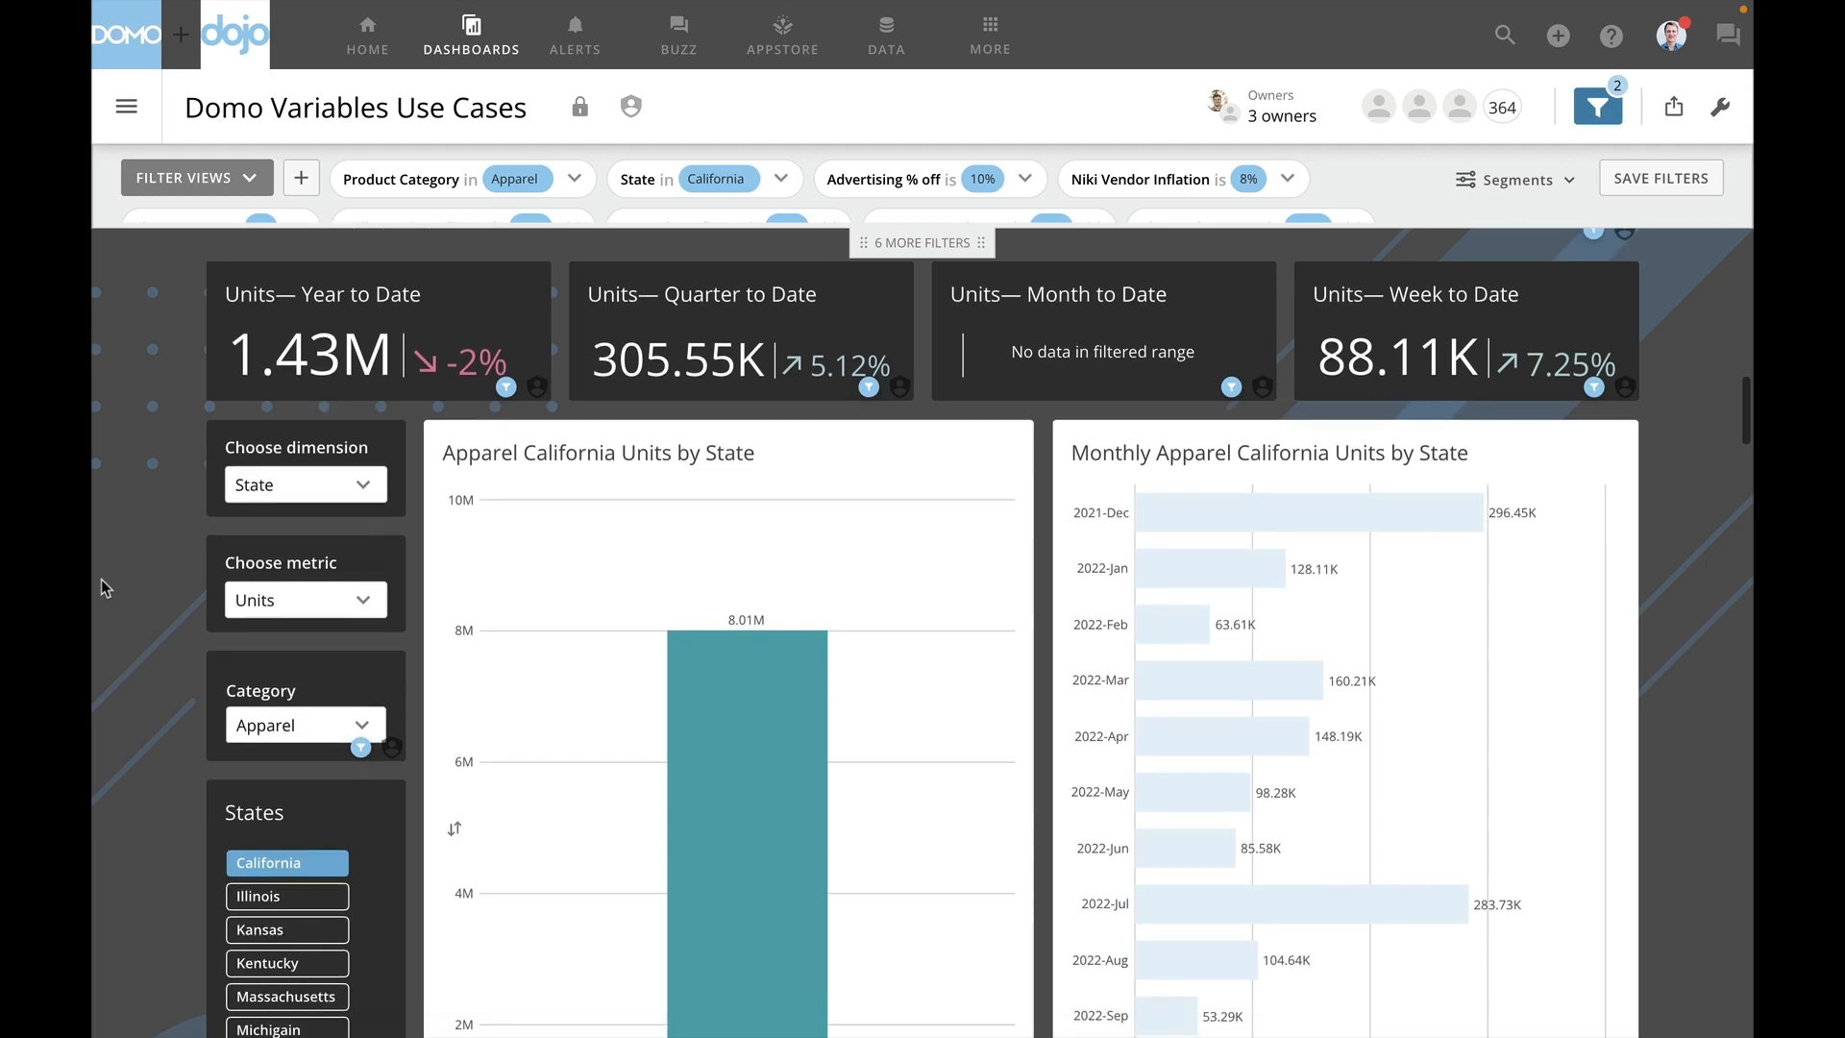
{"action": "left_click", "coordinate": [308, 601]}
{"action": "left_click", "coordinate": [321, 735]}
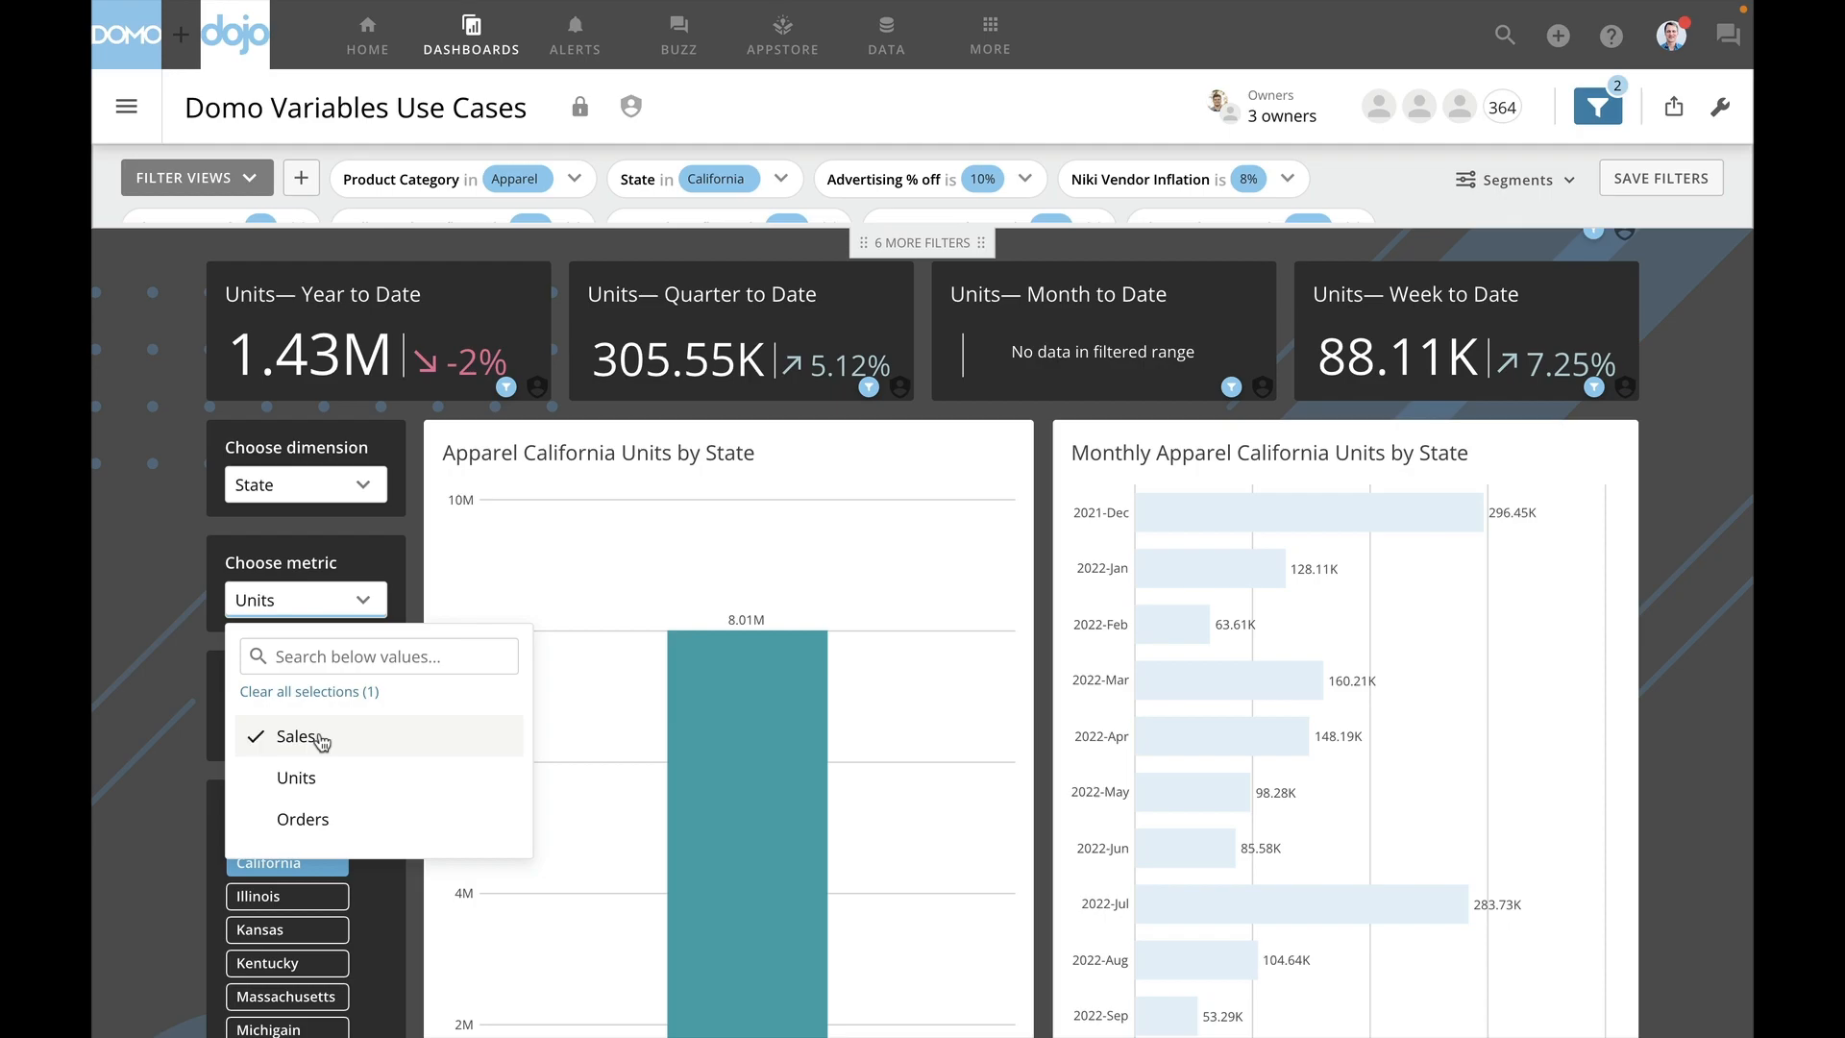
{"action": "left_click", "coordinate": [305, 486]}
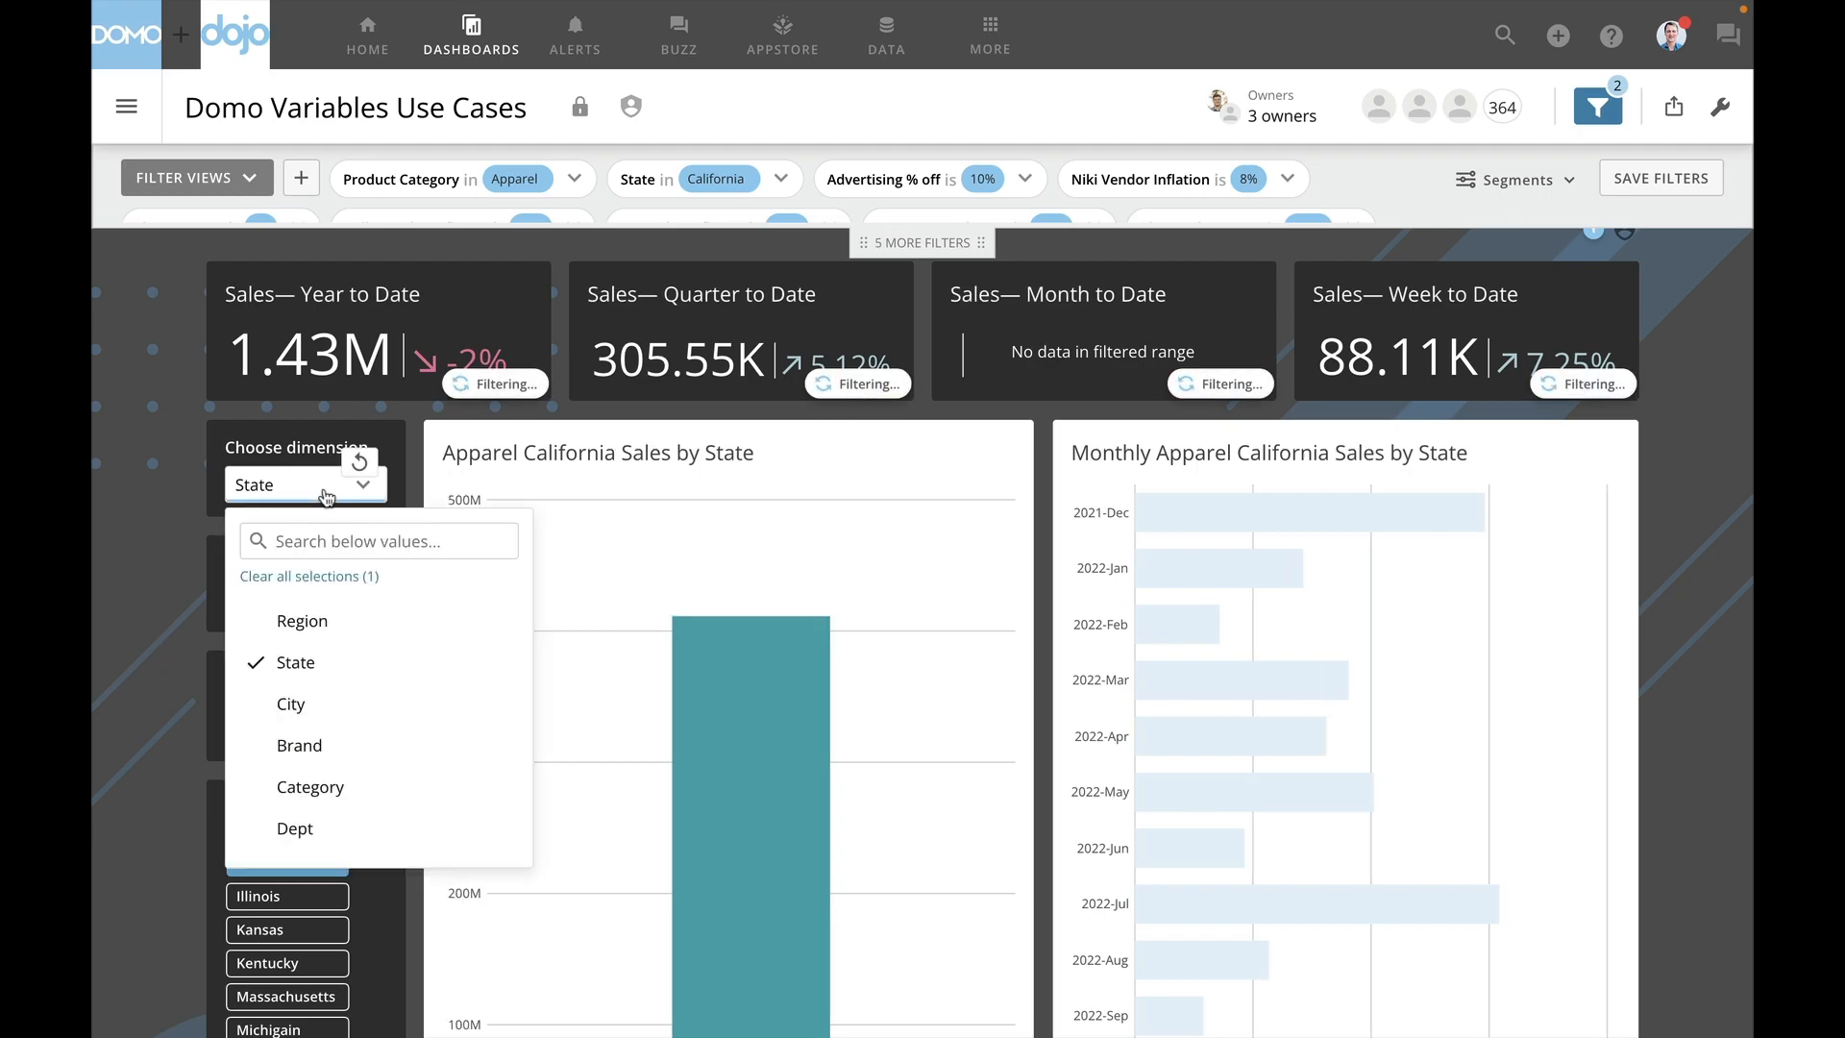
{"action": "left_click", "coordinate": [300, 703]}
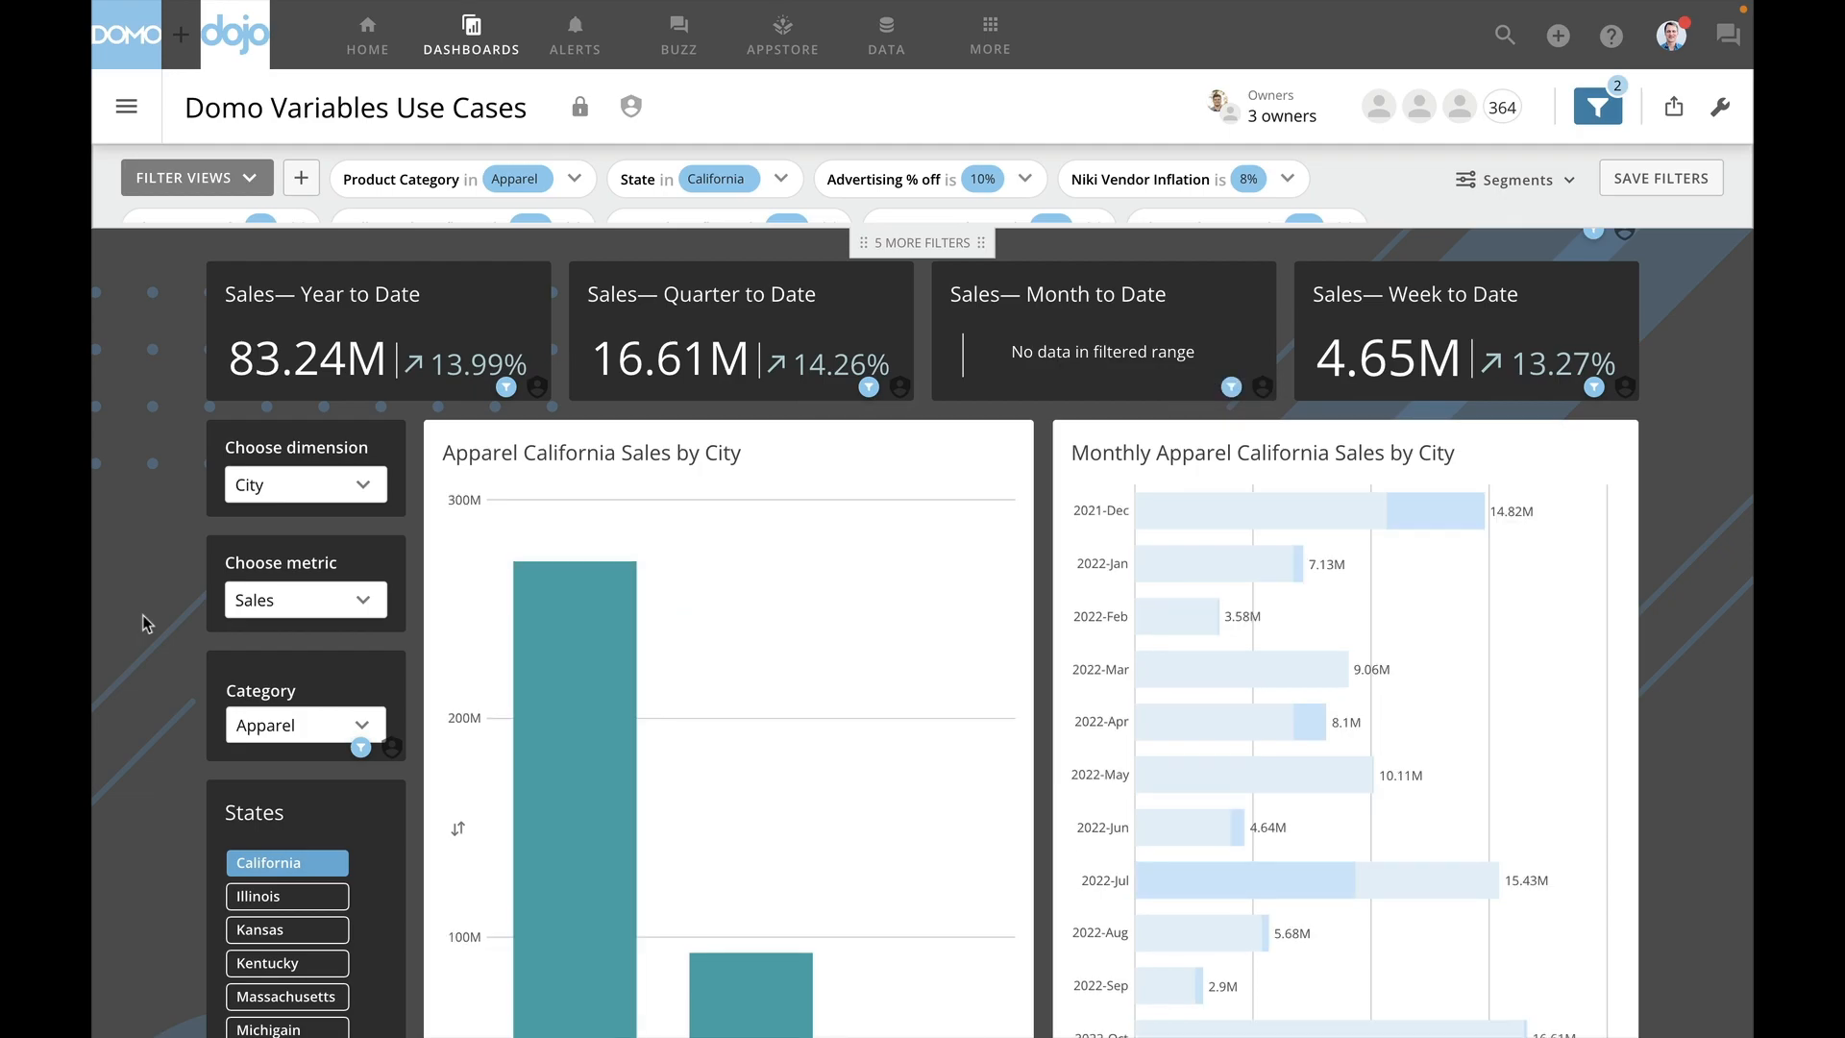
- Review the filtered sales by city, and change the chart metric to Units
{"action": "scroll", "coordinate": [142, 620], "scroll_direction": "down", "scroll_amount": 3}
{"action": "scroll", "coordinate": [142, 620], "scroll_direction": "up", "scroll_amount": 1}
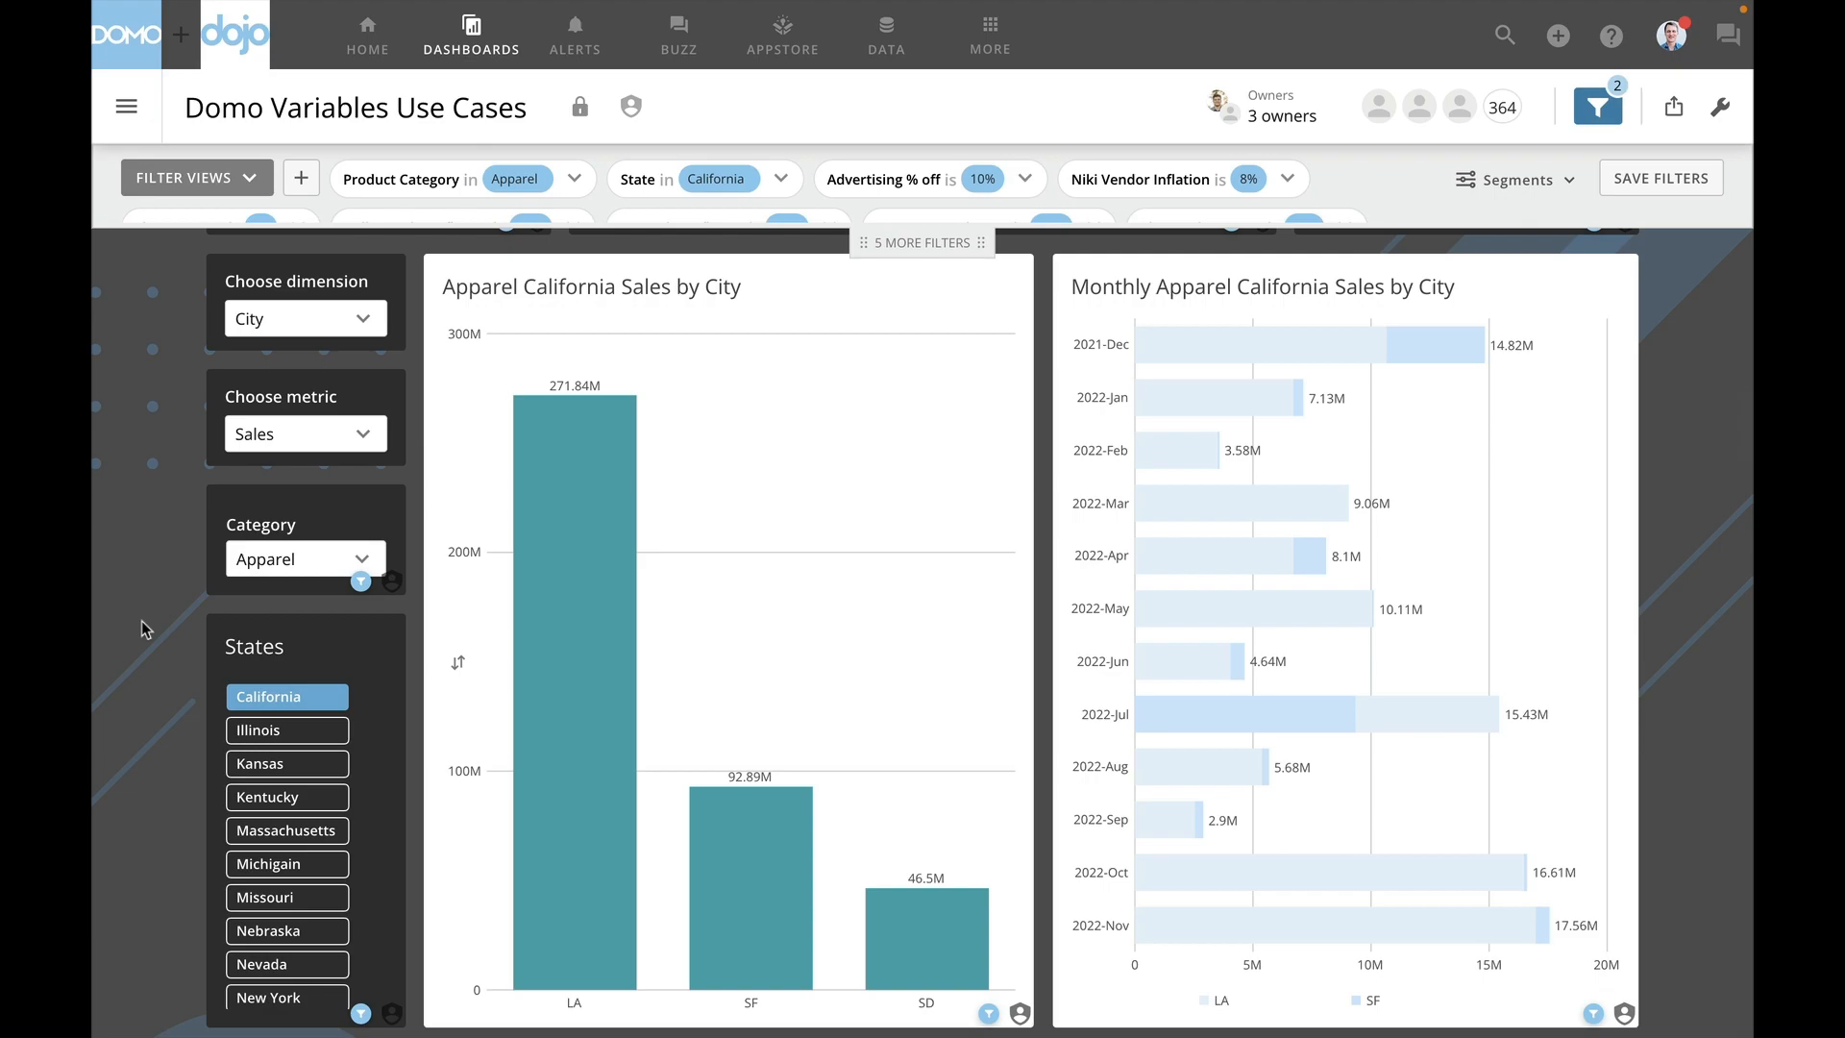
{"action": "mouse_move", "coordinate": [760, 961]}
{"action": "scroll", "coordinate": [146, 556], "scroll_direction": "up", "scroll_amount": 3}
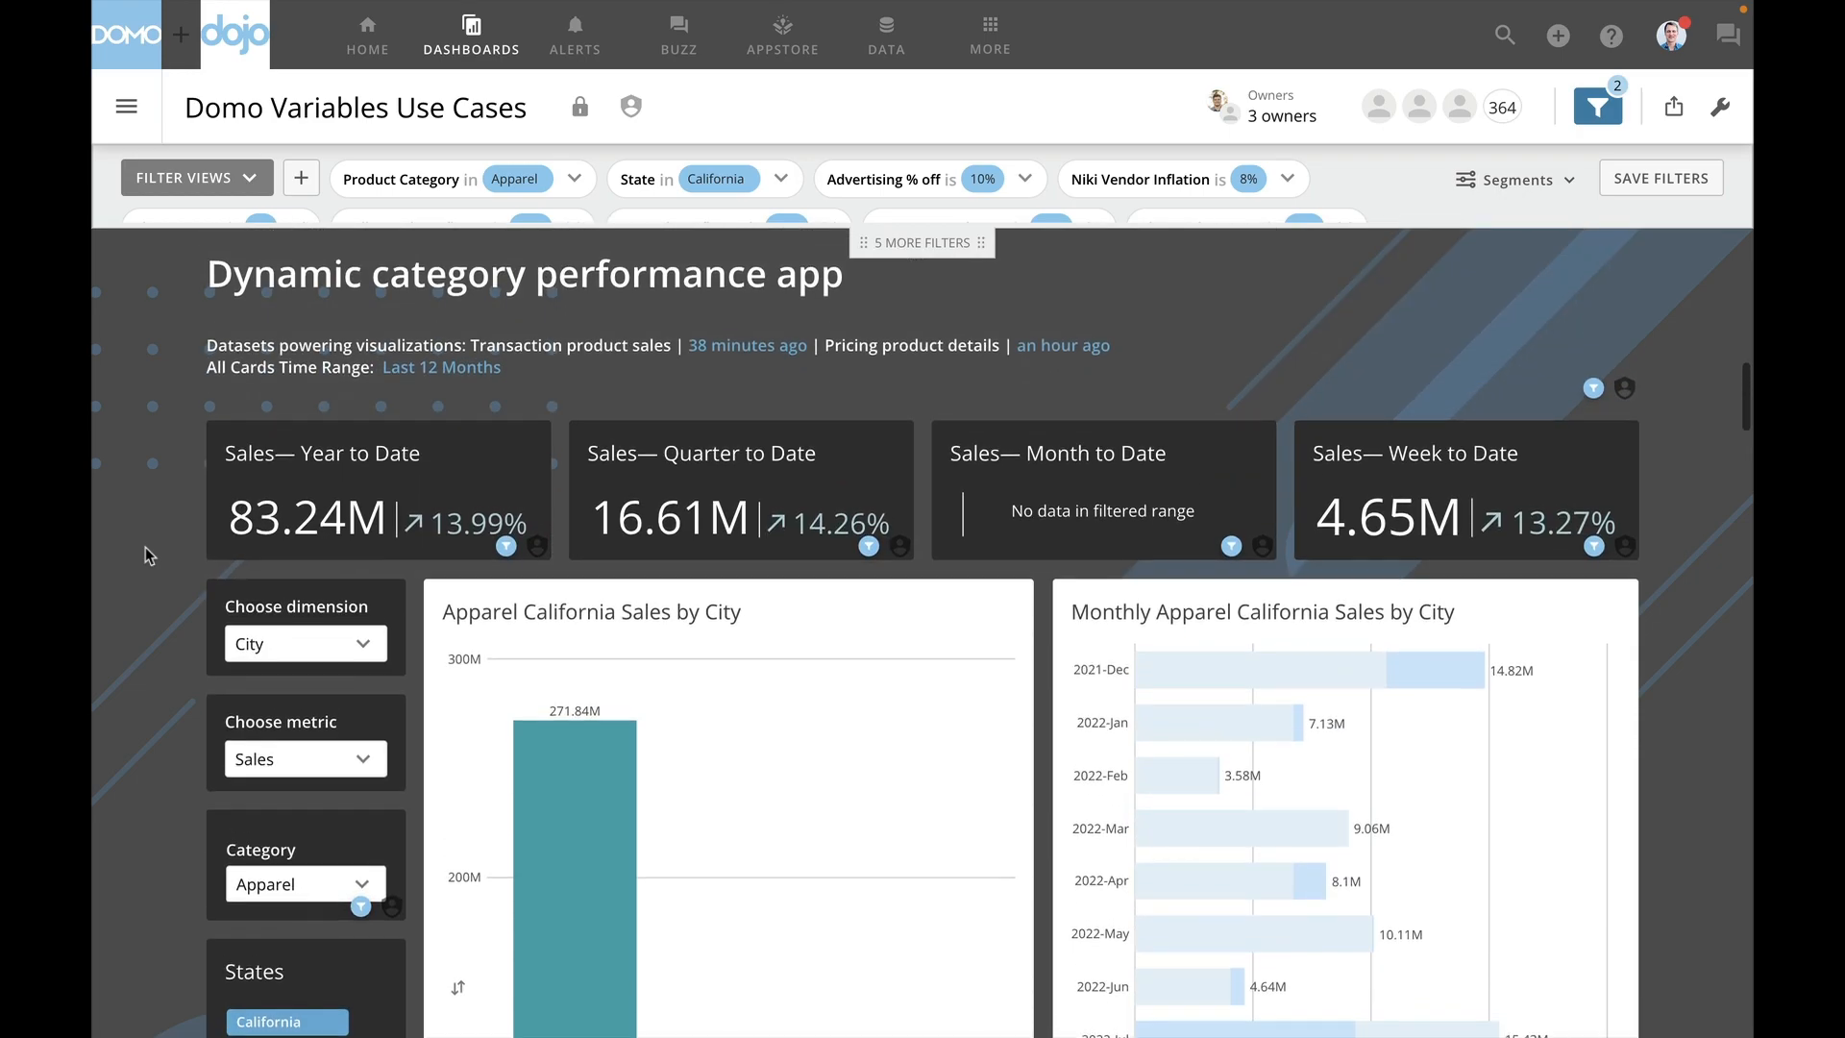
{"action": "scroll", "coordinate": [146, 555], "scroll_direction": "down", "scroll_amount": 1}
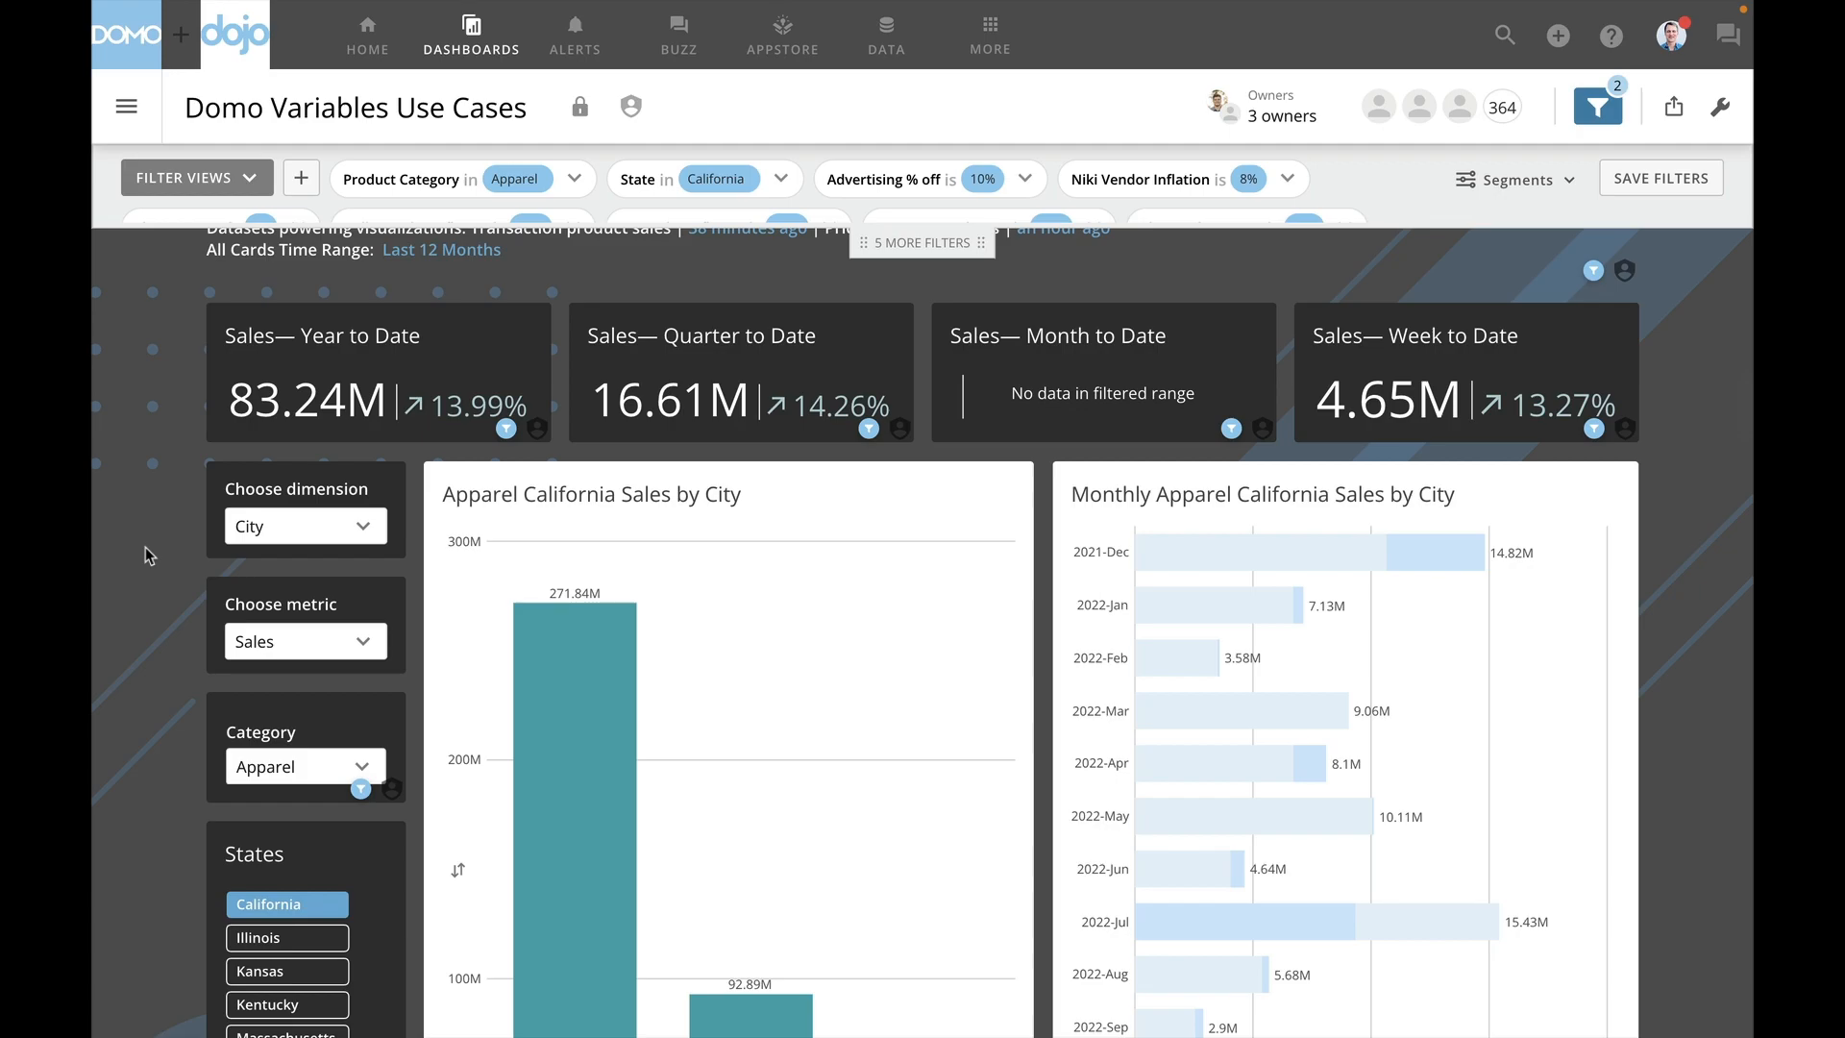
{"action": "left_click", "coordinate": [305, 654]}
{"action": "left_click", "coordinate": [320, 832]}
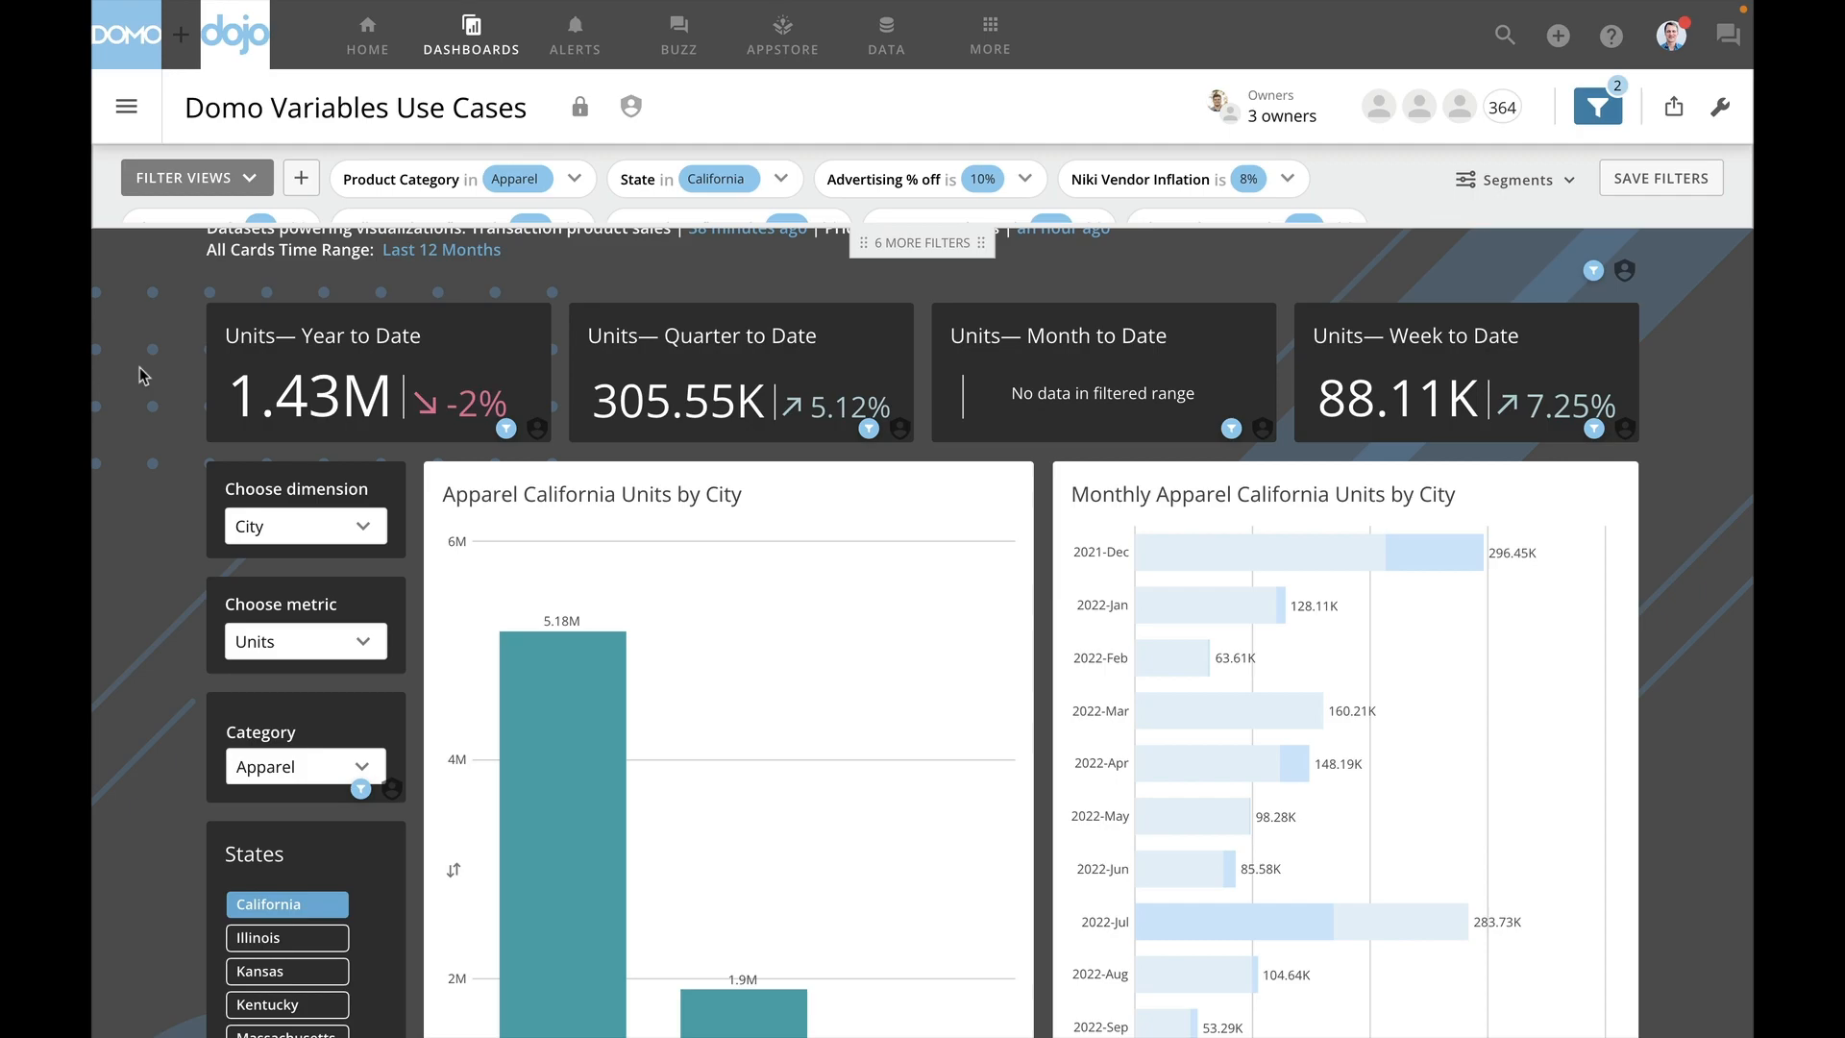
- Save the current category performance filters as a new filter view named "my filter"
{"action": "scroll", "coordinate": [142, 375], "scroll_direction": "down", "scroll_amount": 1}
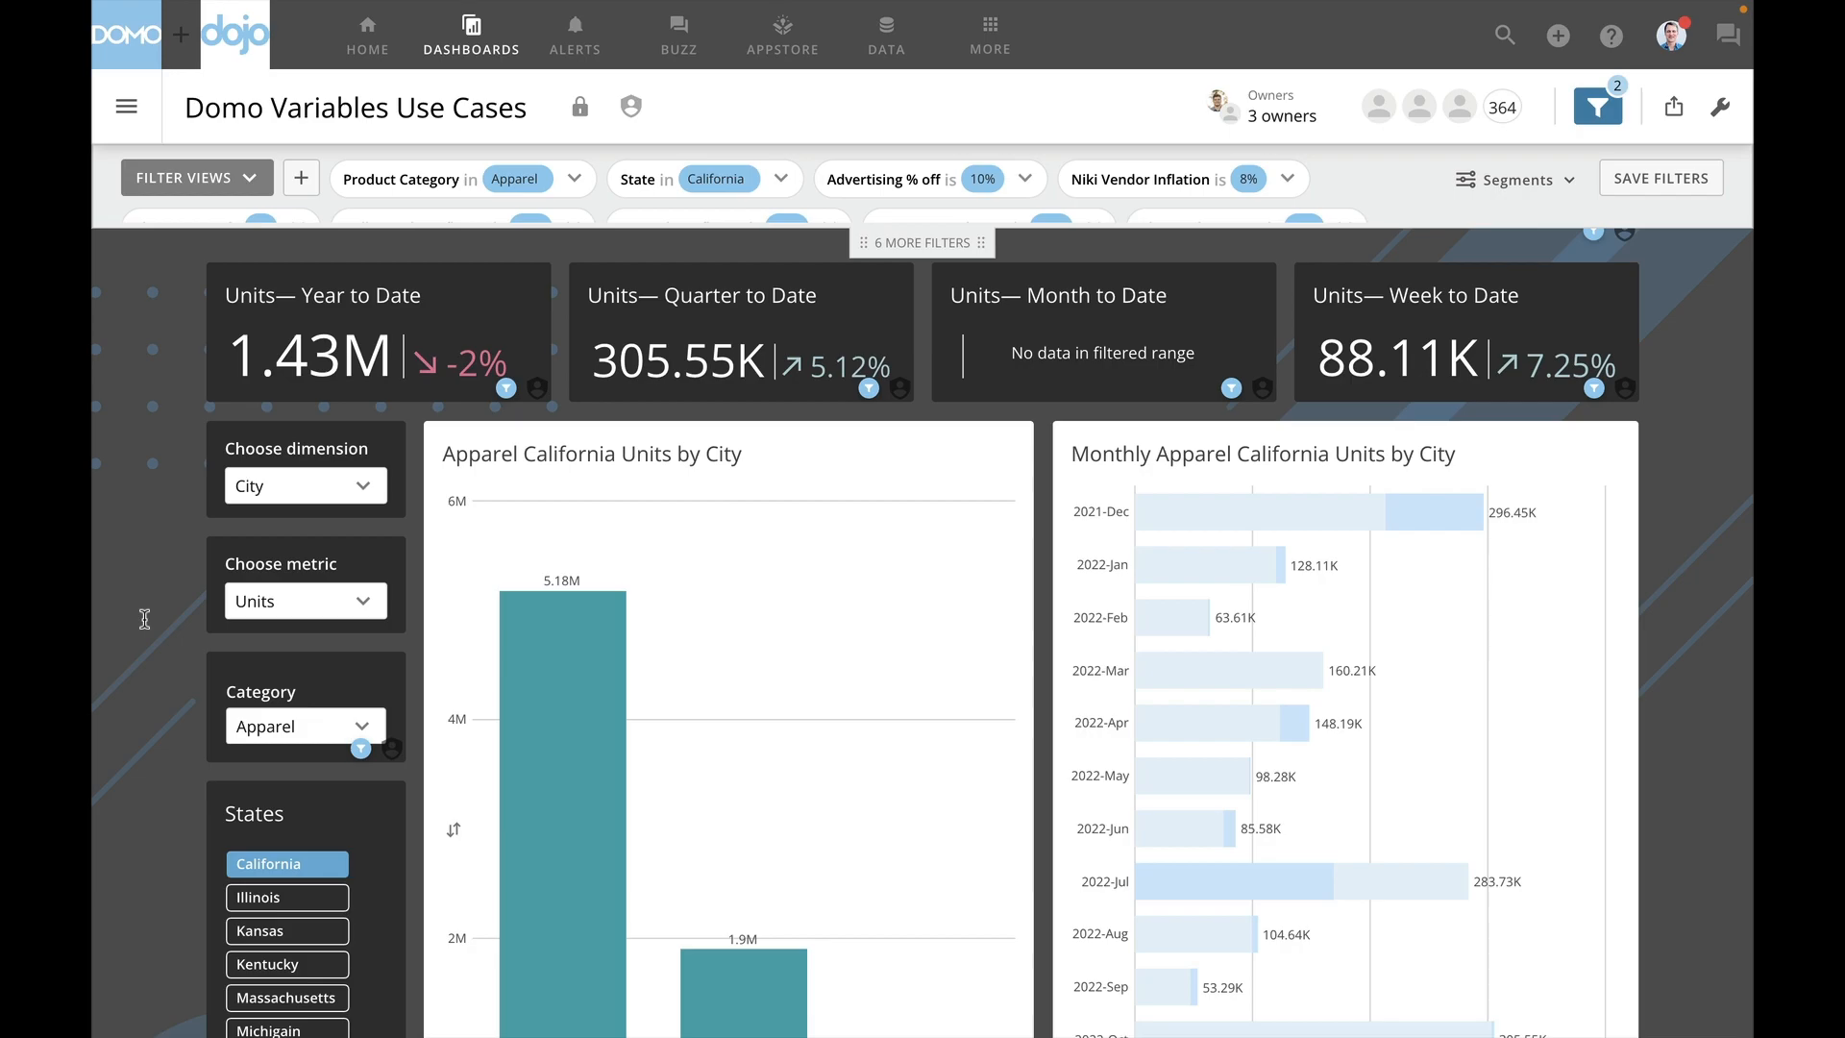
{"action": "left_click", "coordinate": [1658, 185]}
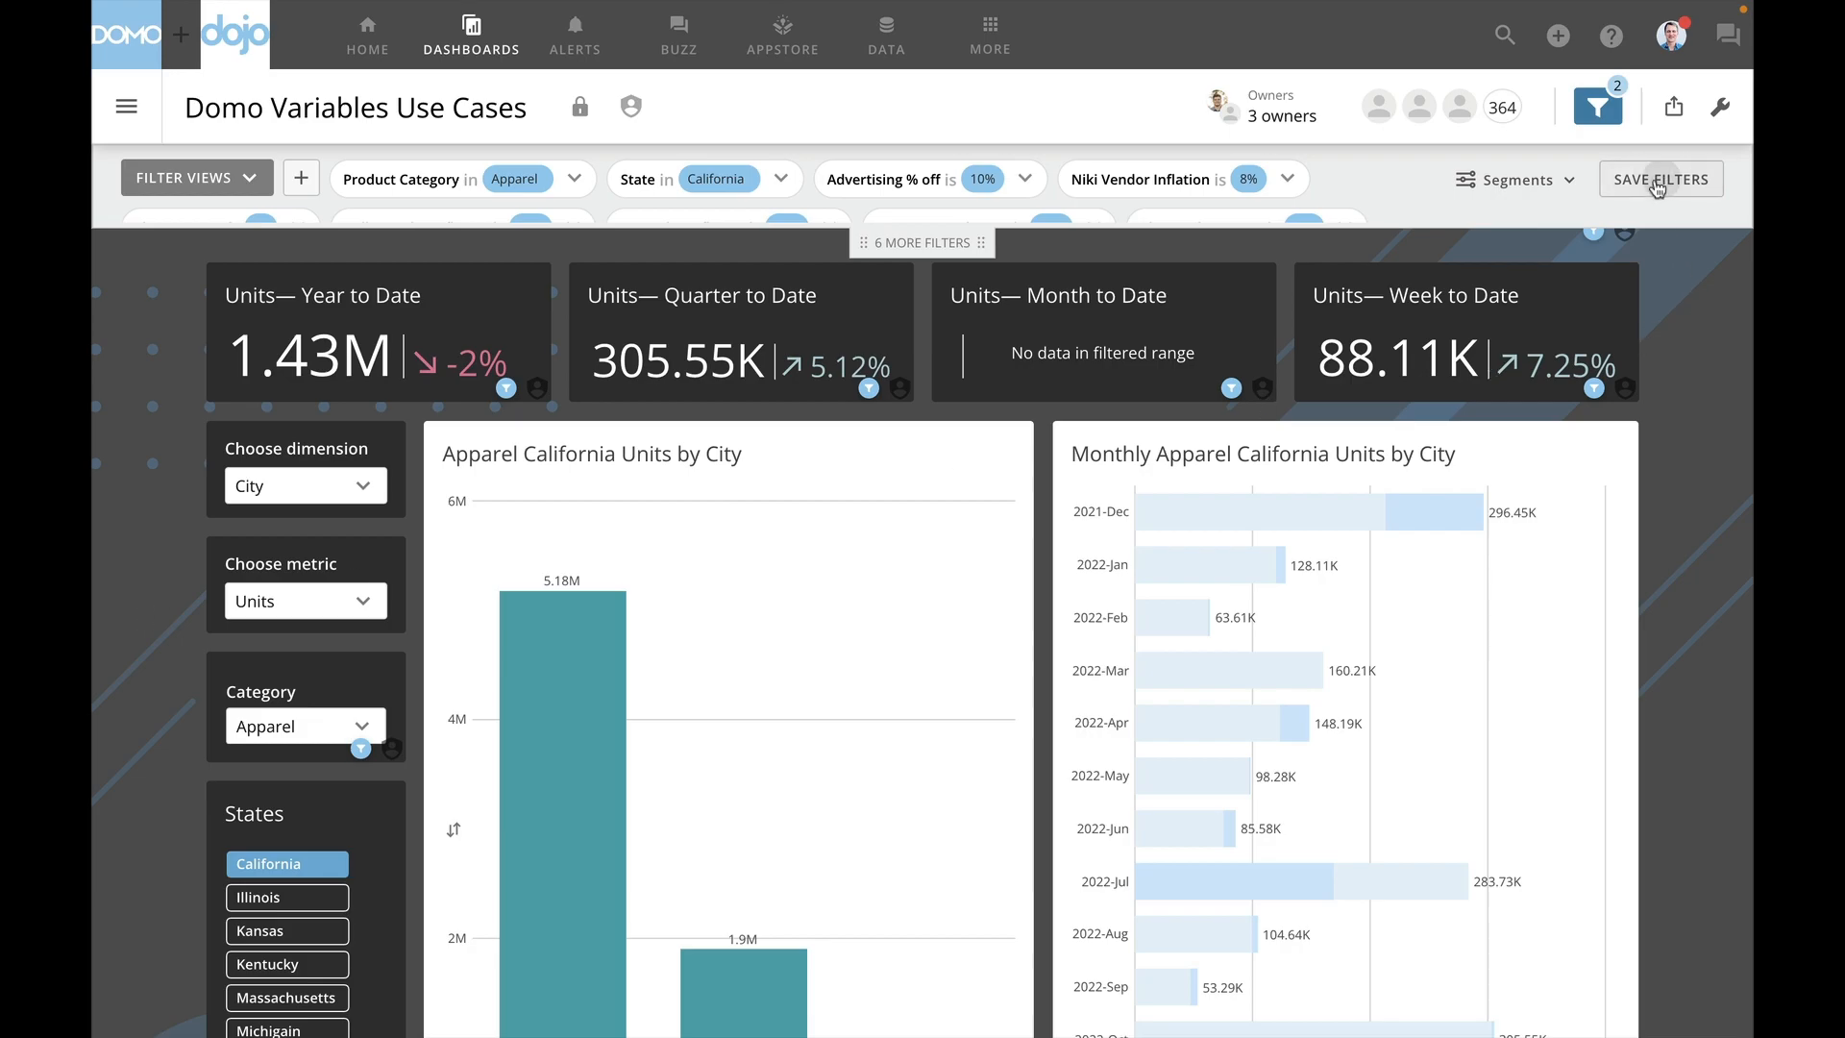
{"action": "type", "text": "my filter"}
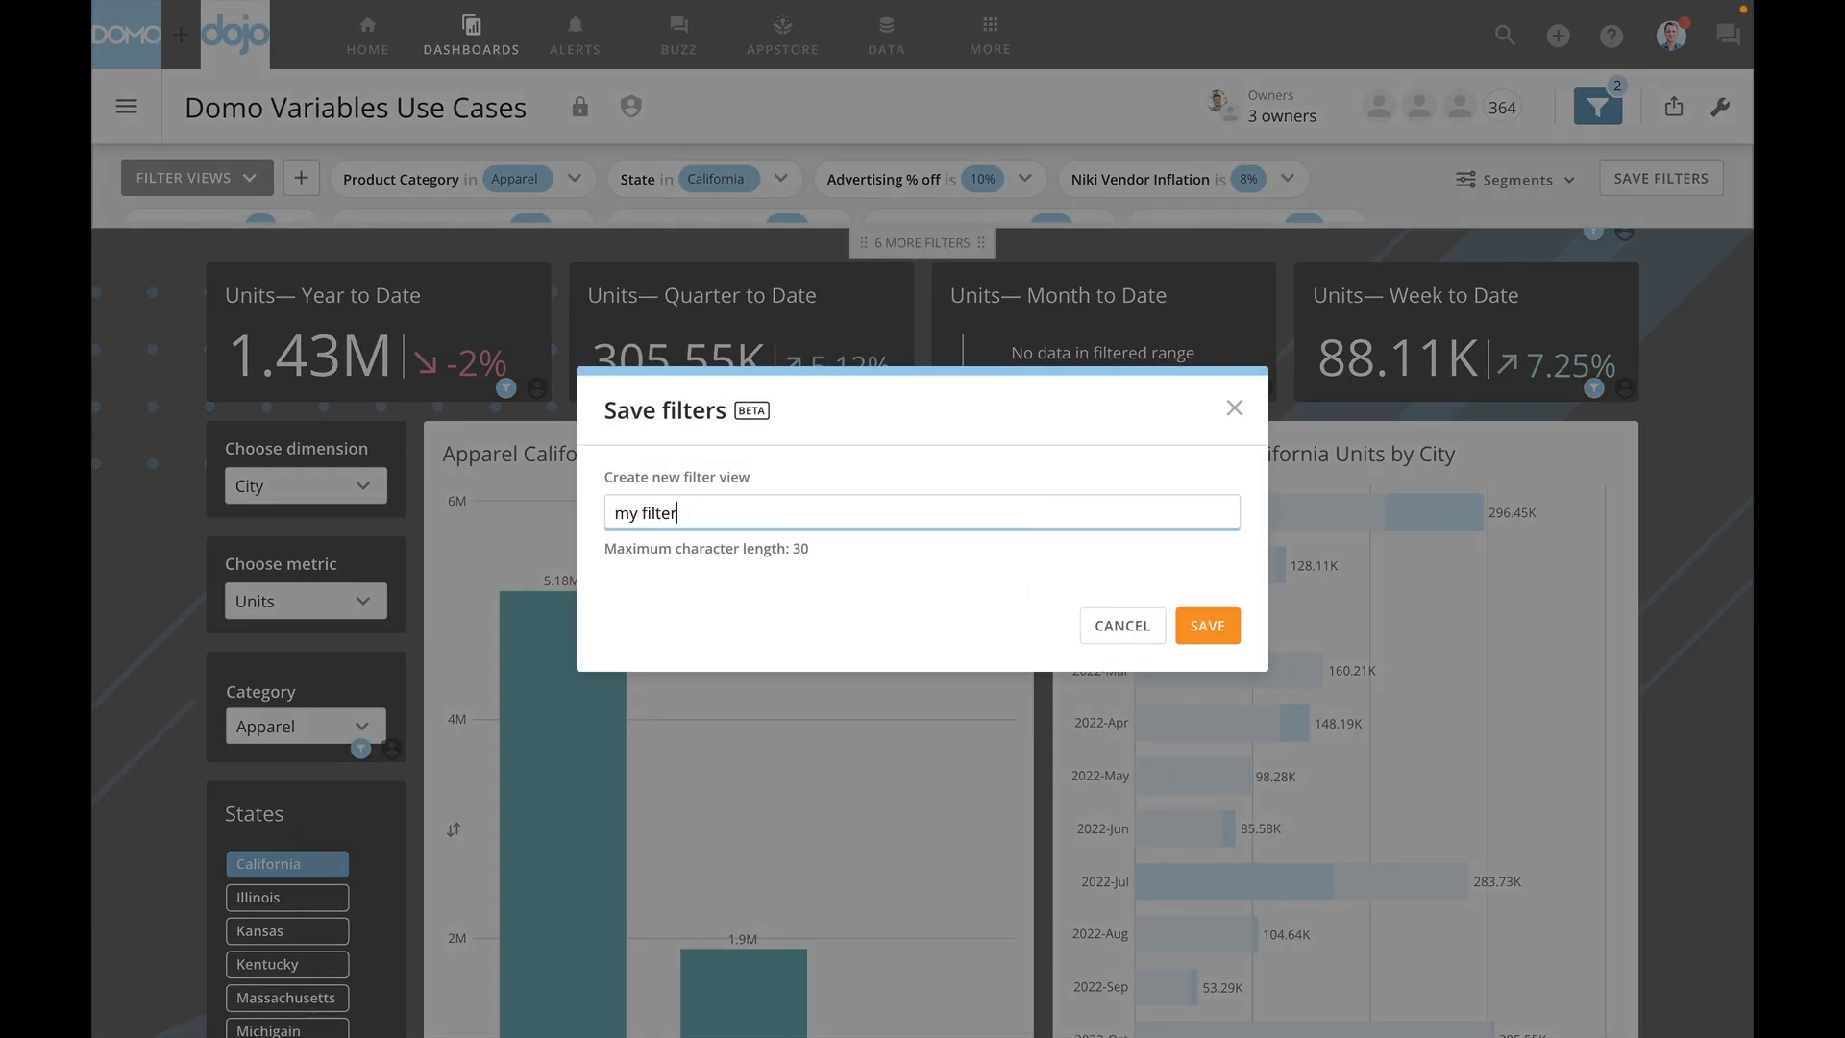
{"action": "left_click", "coordinate": [1208, 625]}
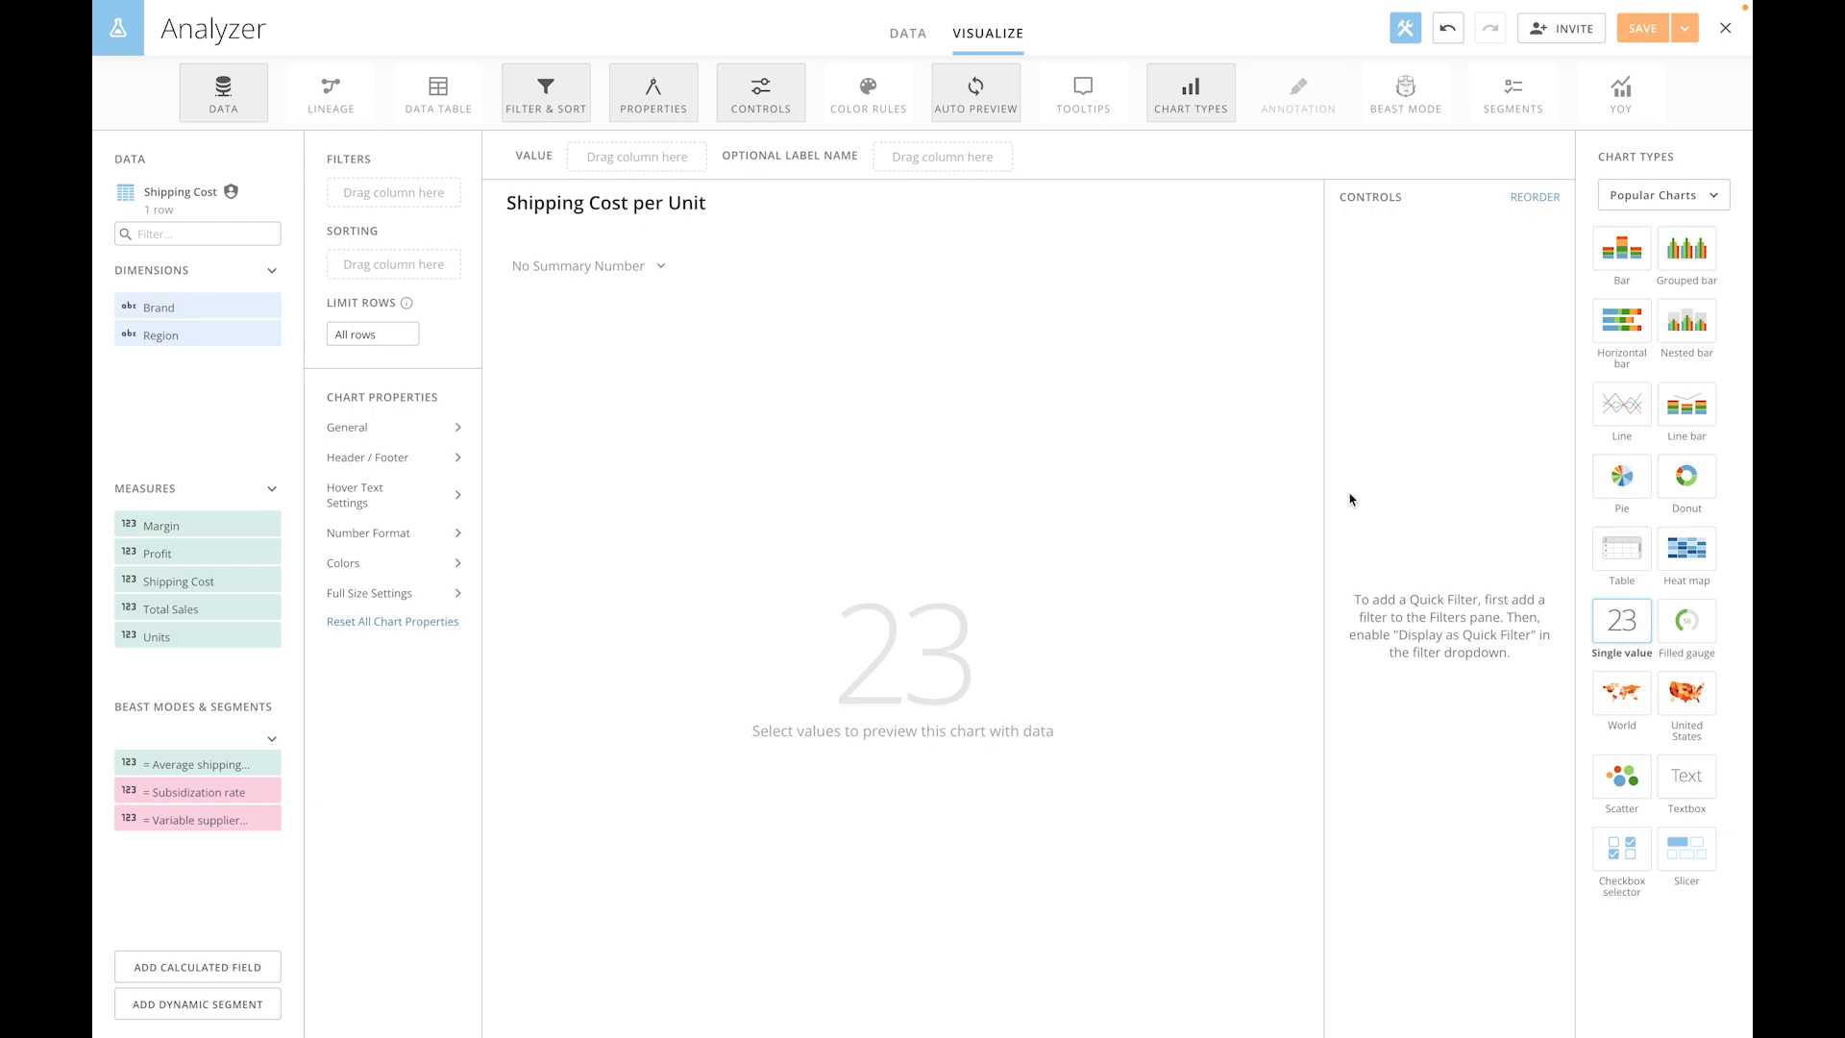
- Start a new variable named "Shipping costs" in the Beast Mode Editor for the Shipping Cost per Unit card
{"action": "left_click", "coordinate": [1404, 96]}
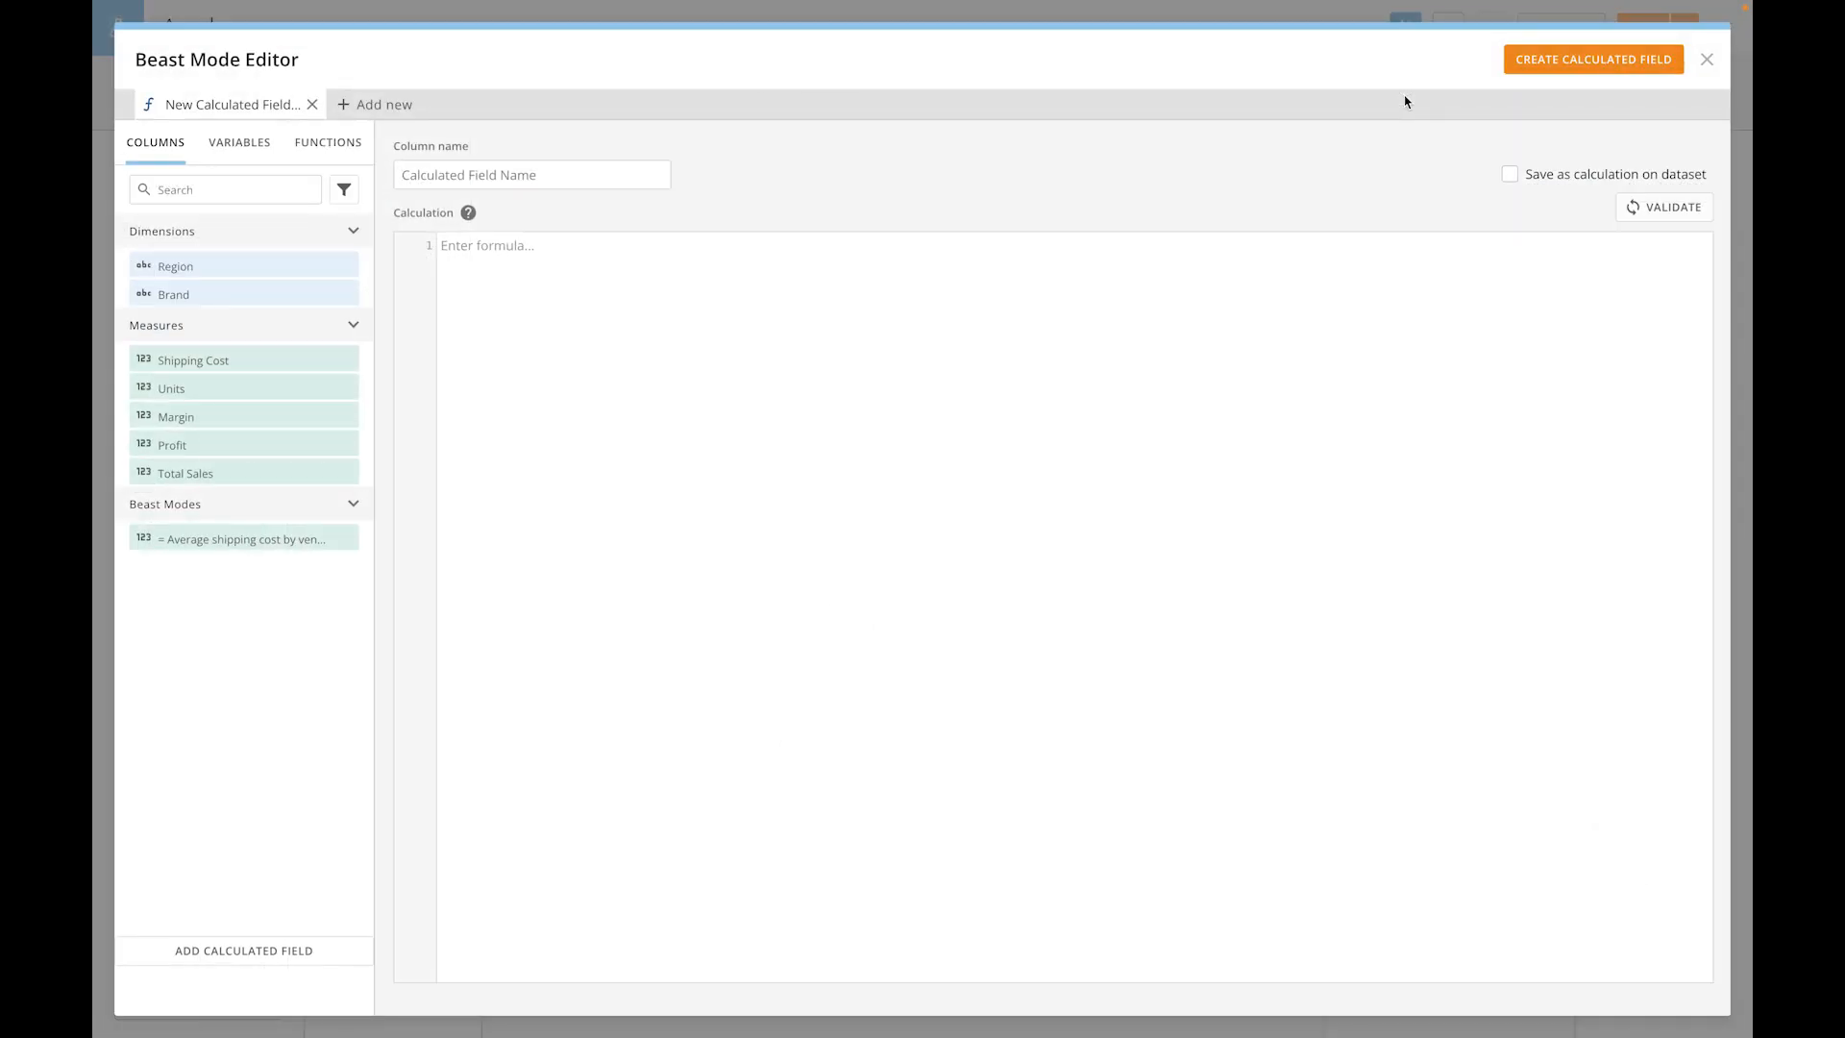
{"action": "left_click", "coordinate": [252, 144]}
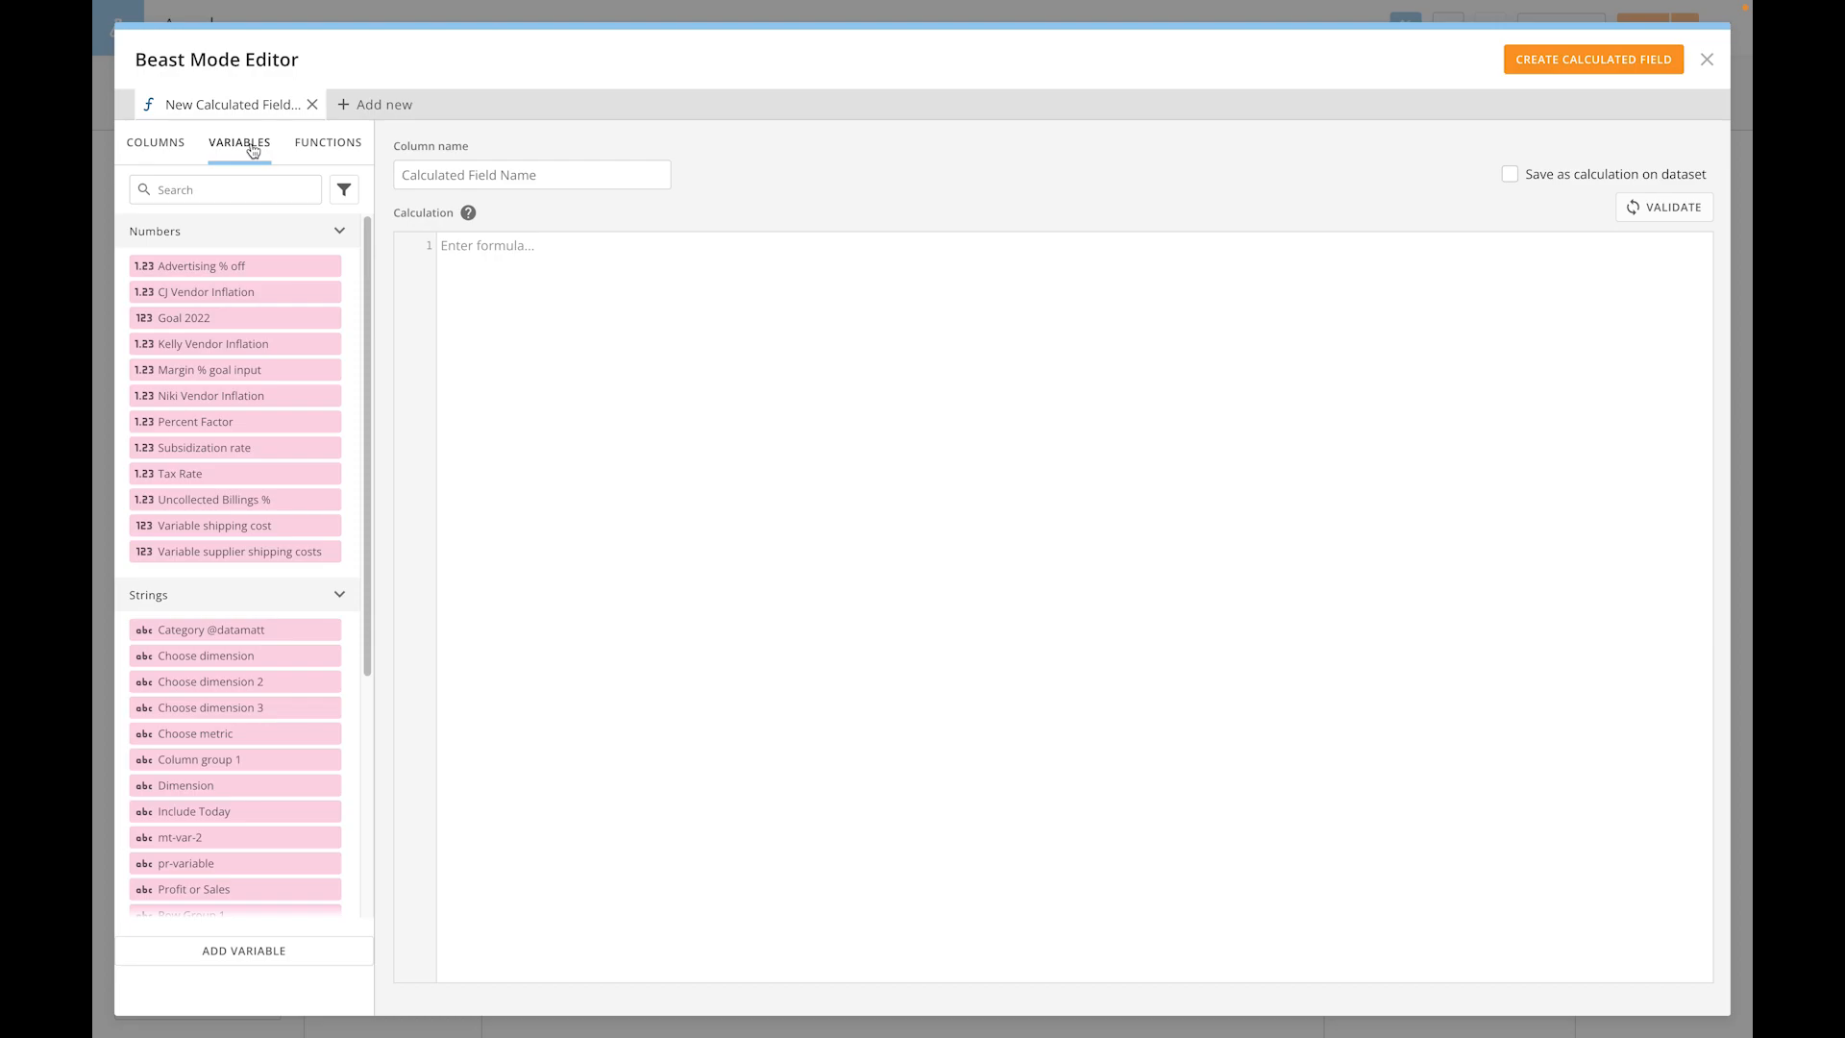
{"action": "left_click", "coordinate": [363, 108]}
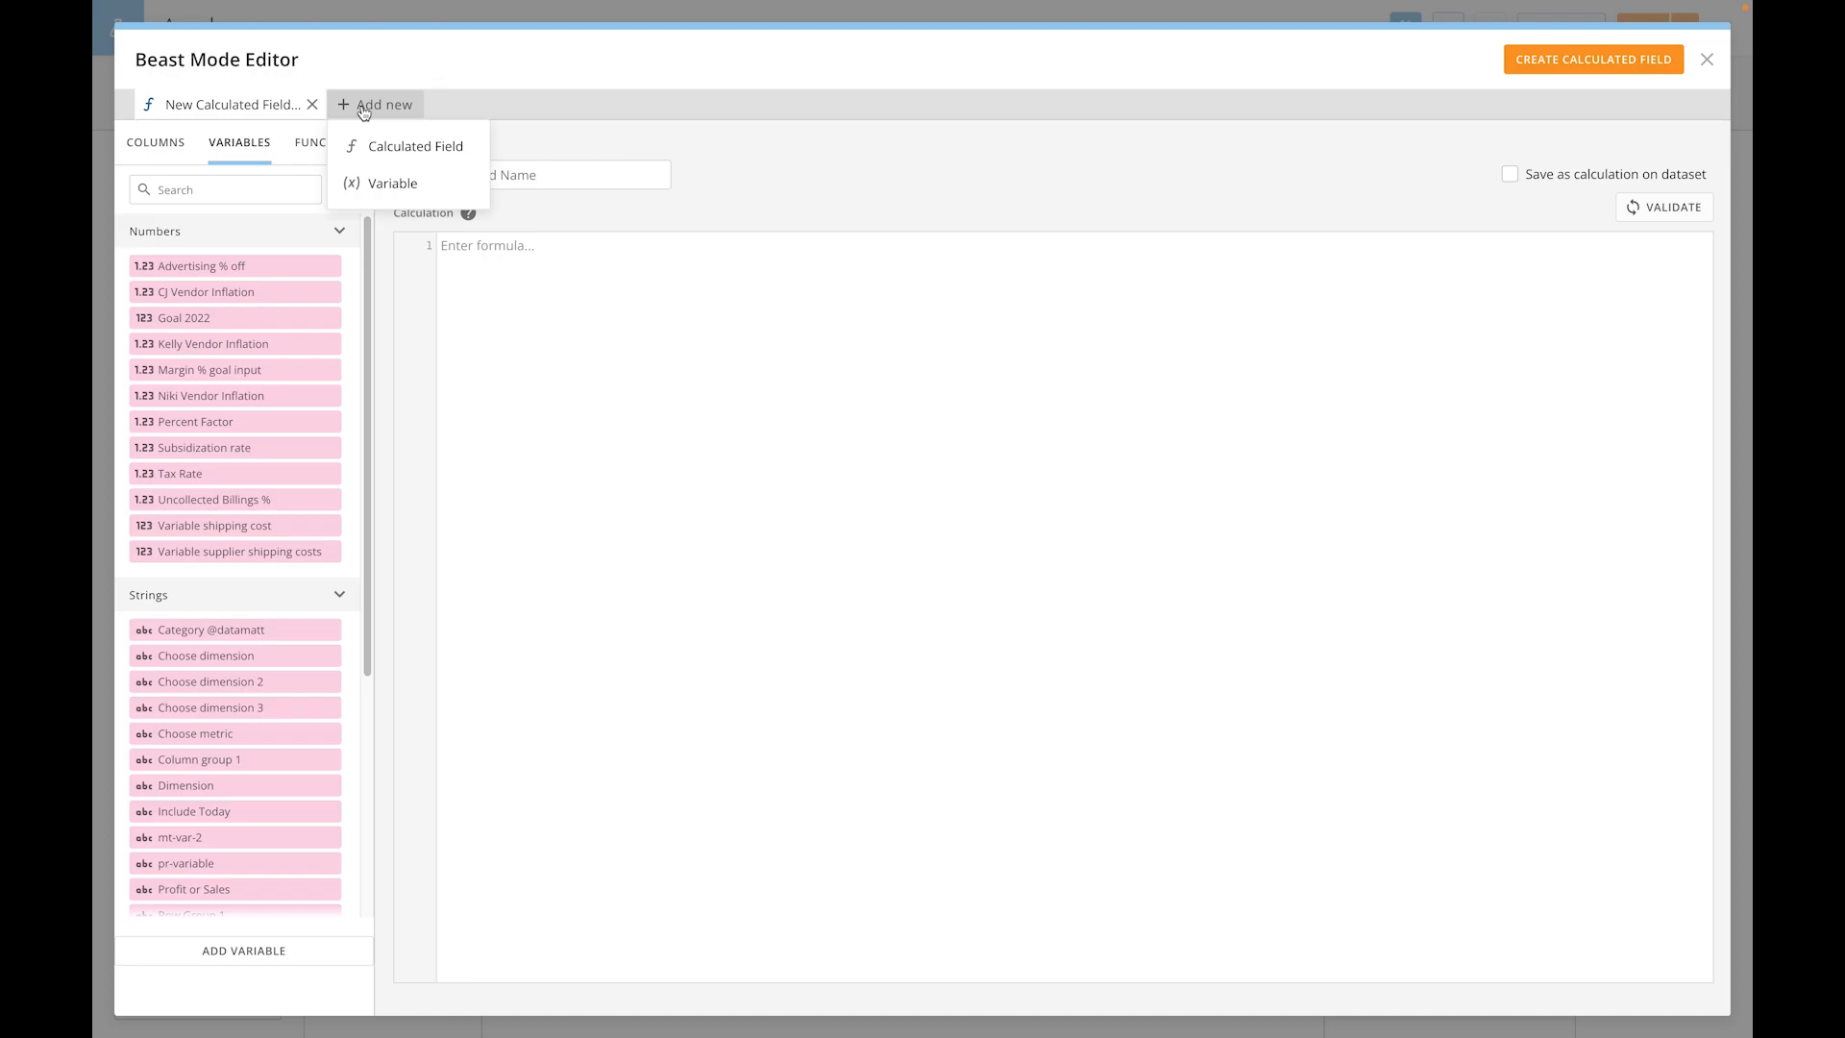
{"action": "left_click", "coordinate": [568, 79]}
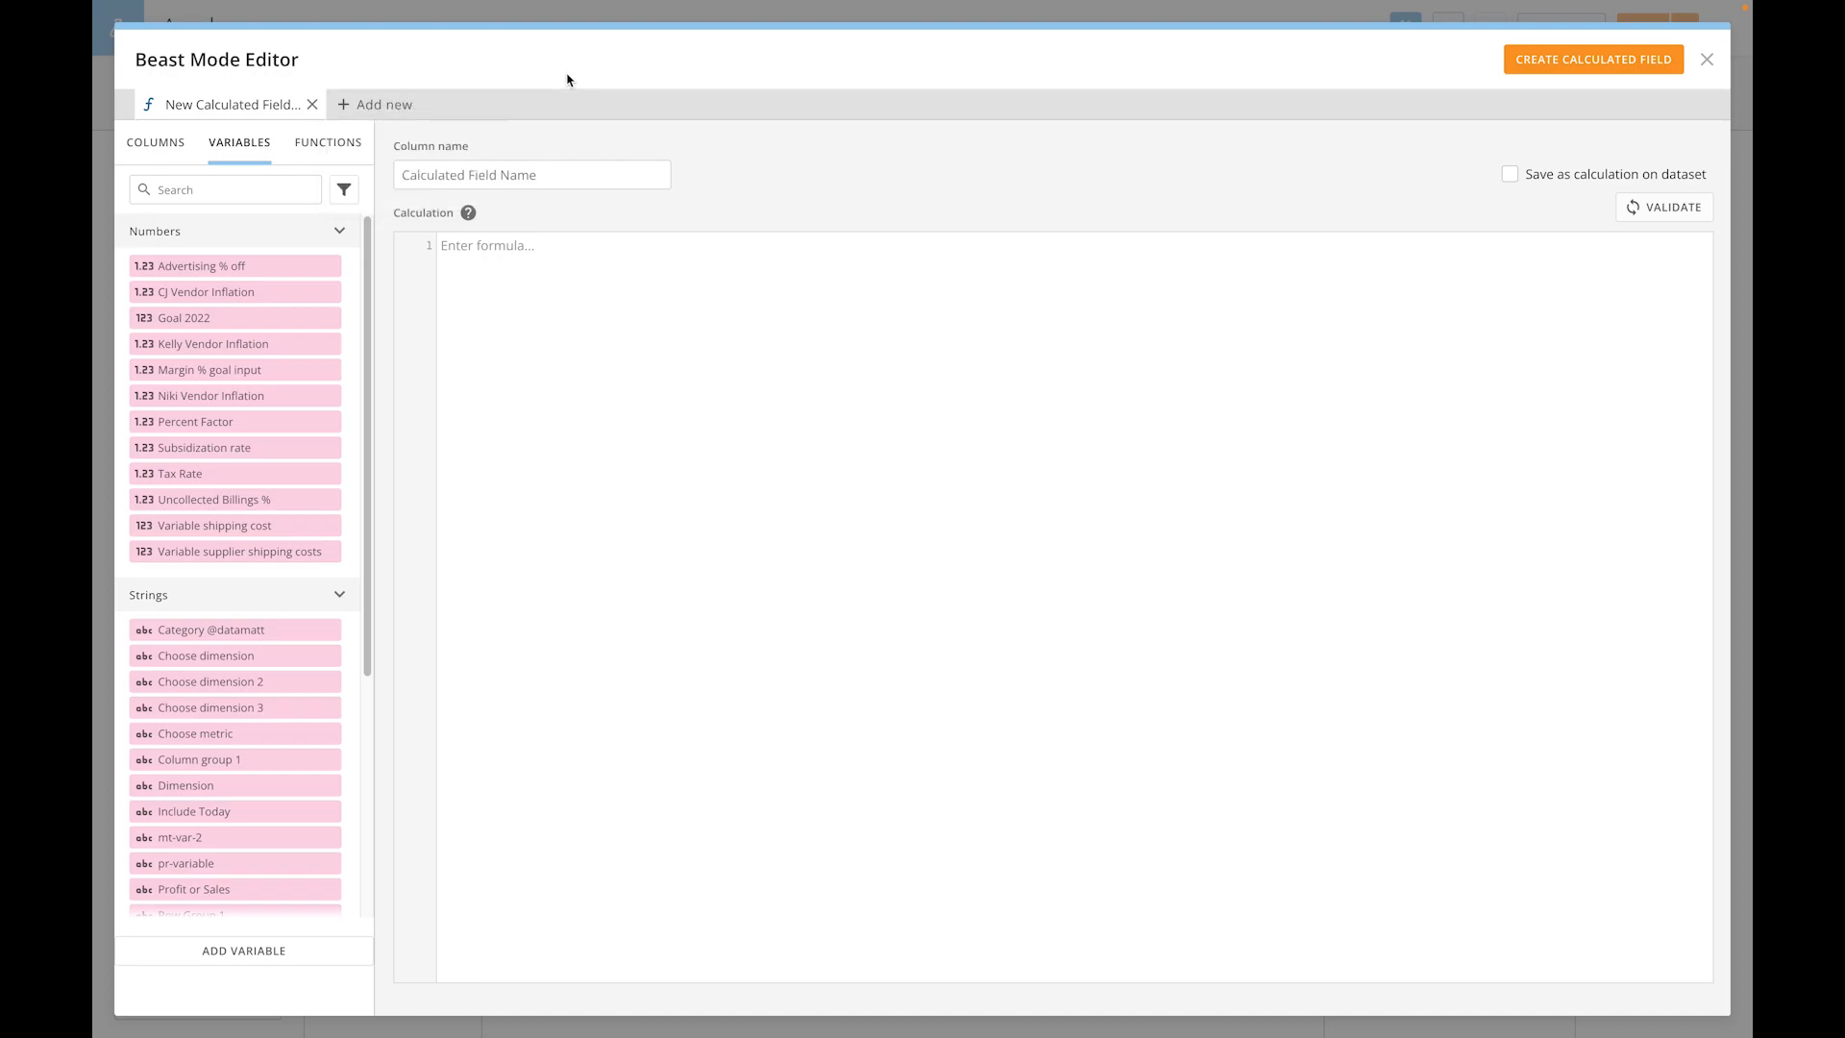
{"action": "left_click", "coordinate": [316, 953]}
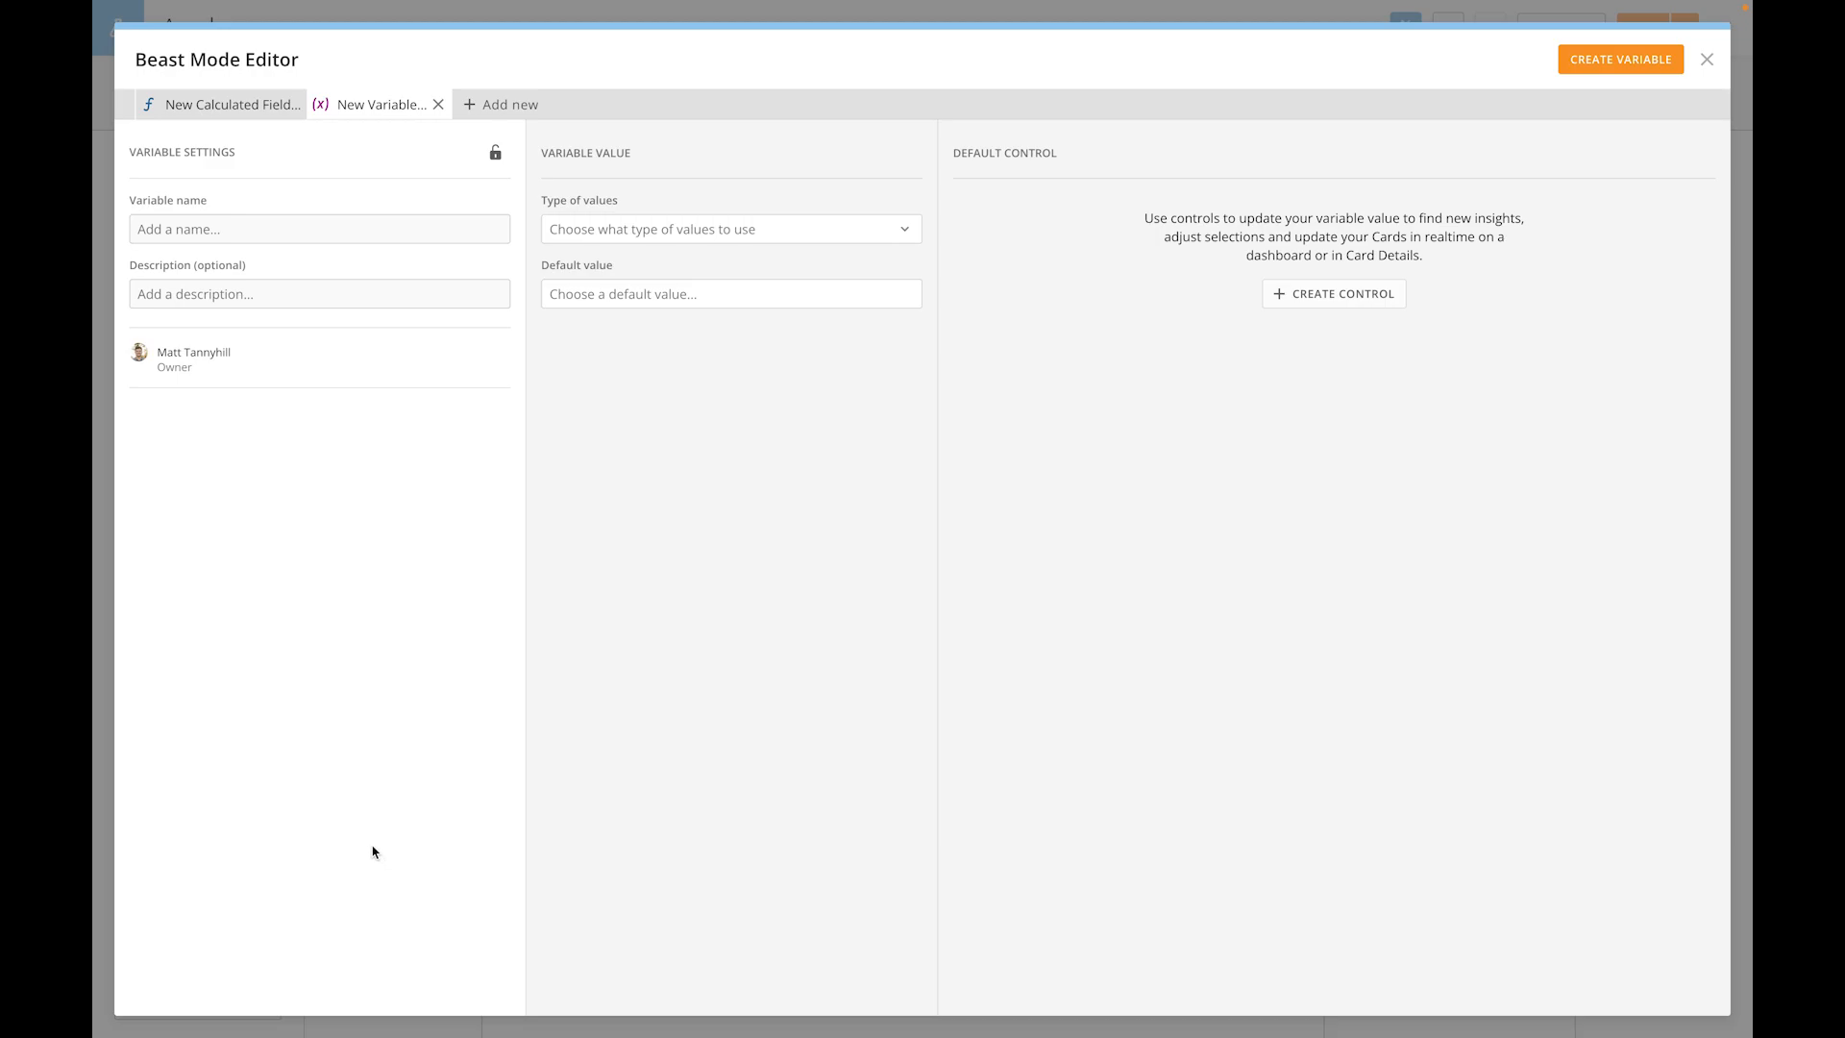
{"action": "left_click", "coordinate": [247, 227]}
{"action": "type", "text": "Shipping costs"}
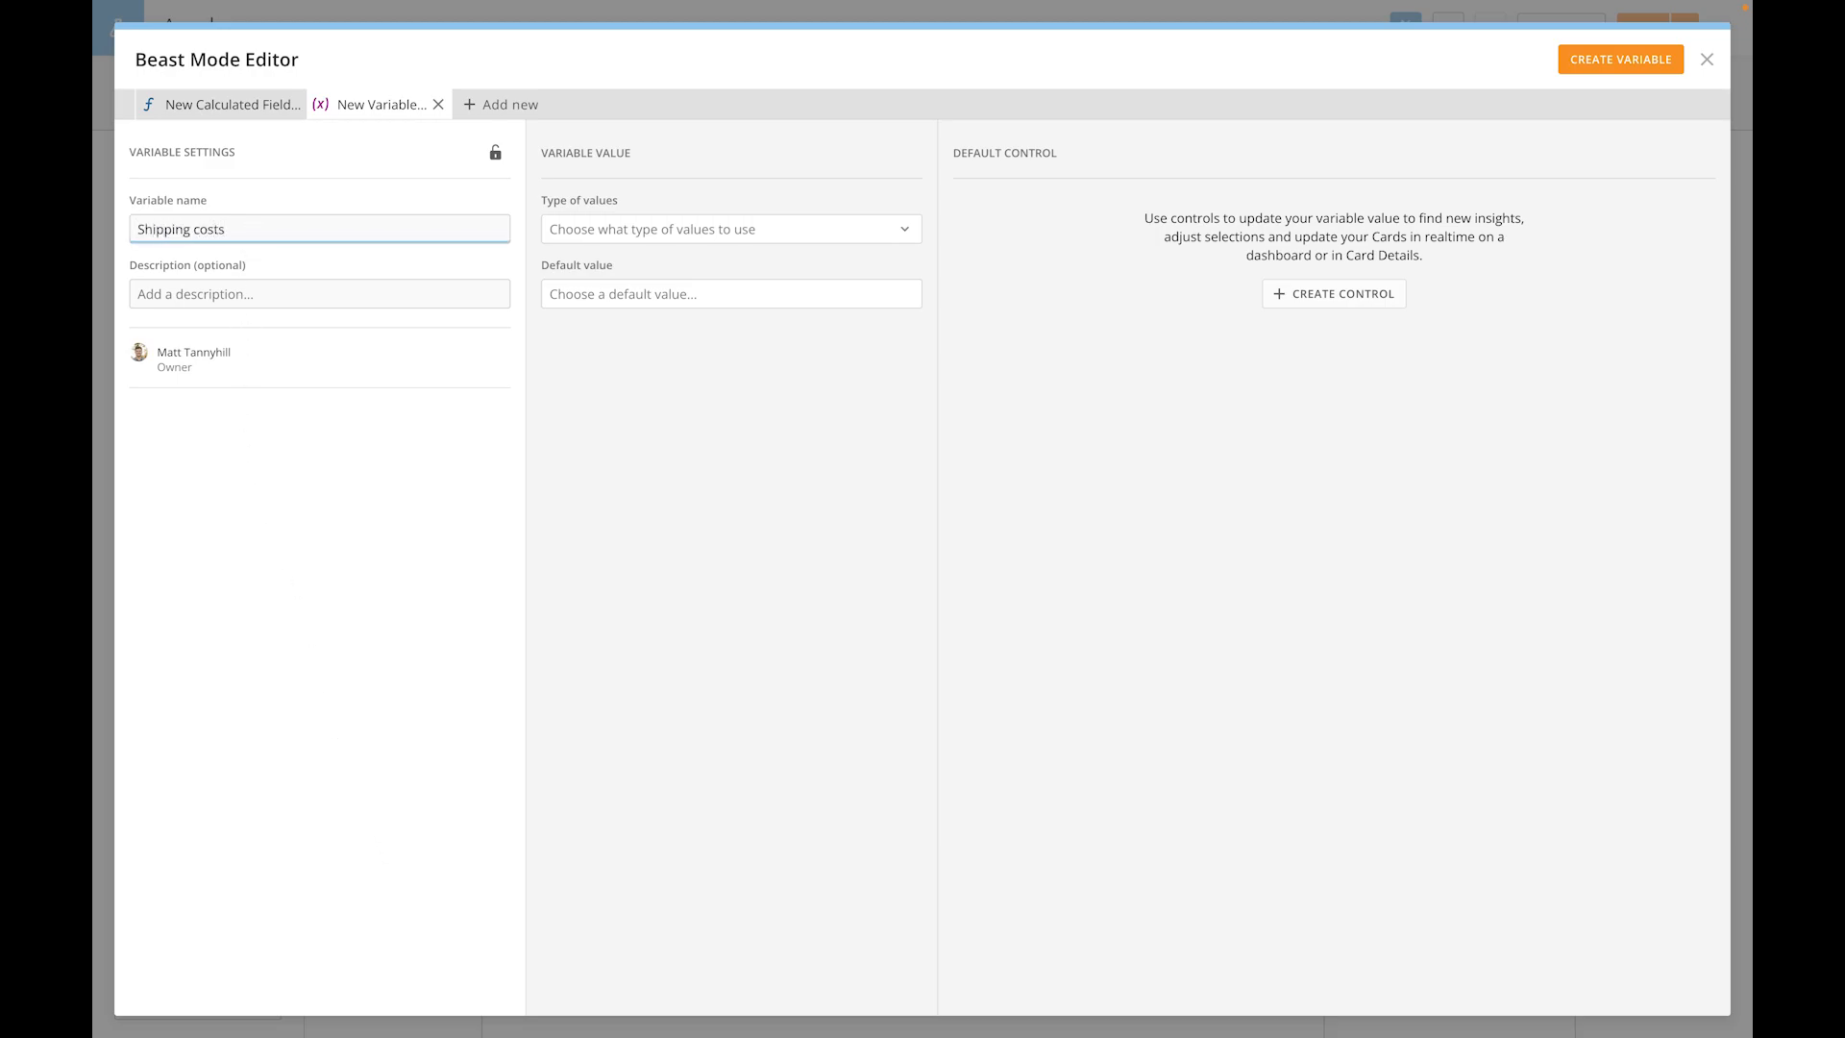
- Set the Shipping costs variable's value type to Number and its default value to 10
{"action": "left_click", "coordinate": [648, 227]}
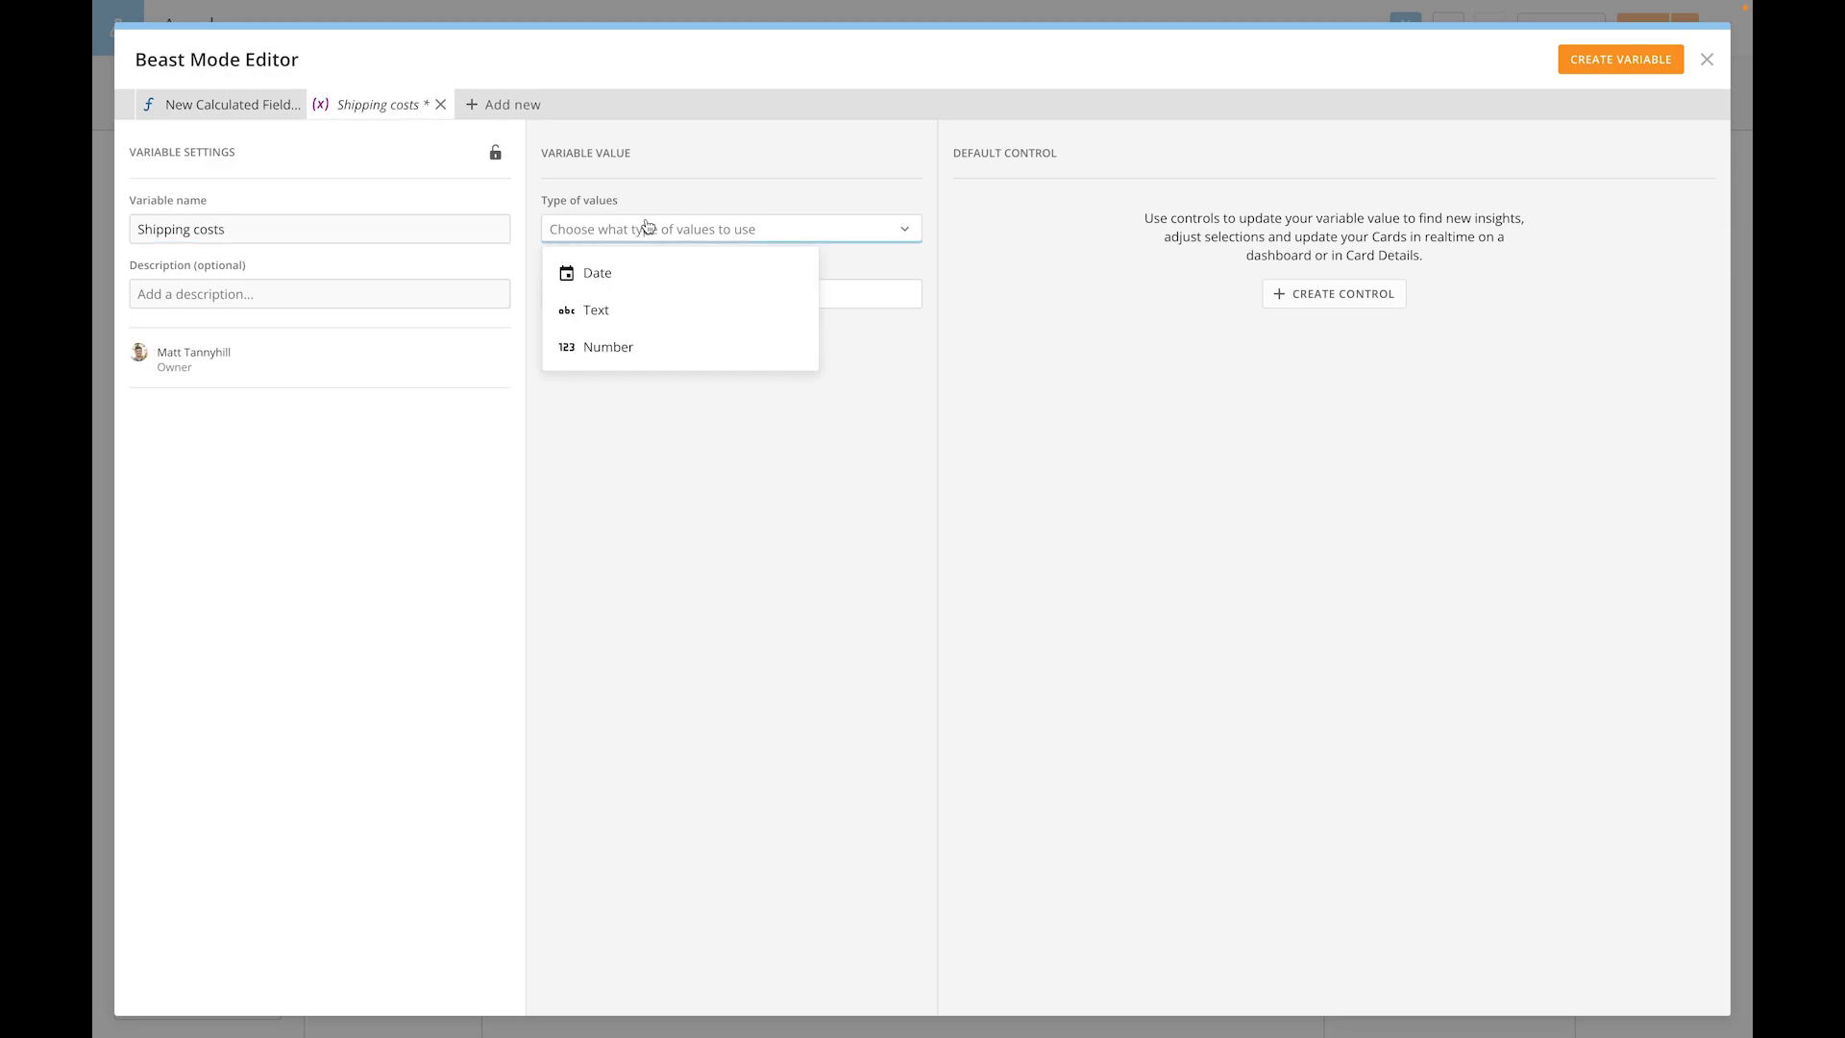
{"action": "left_click", "coordinate": [634, 346]}
{"action": "left_click", "coordinate": [633, 297]}
{"action": "type", "text": "10"}
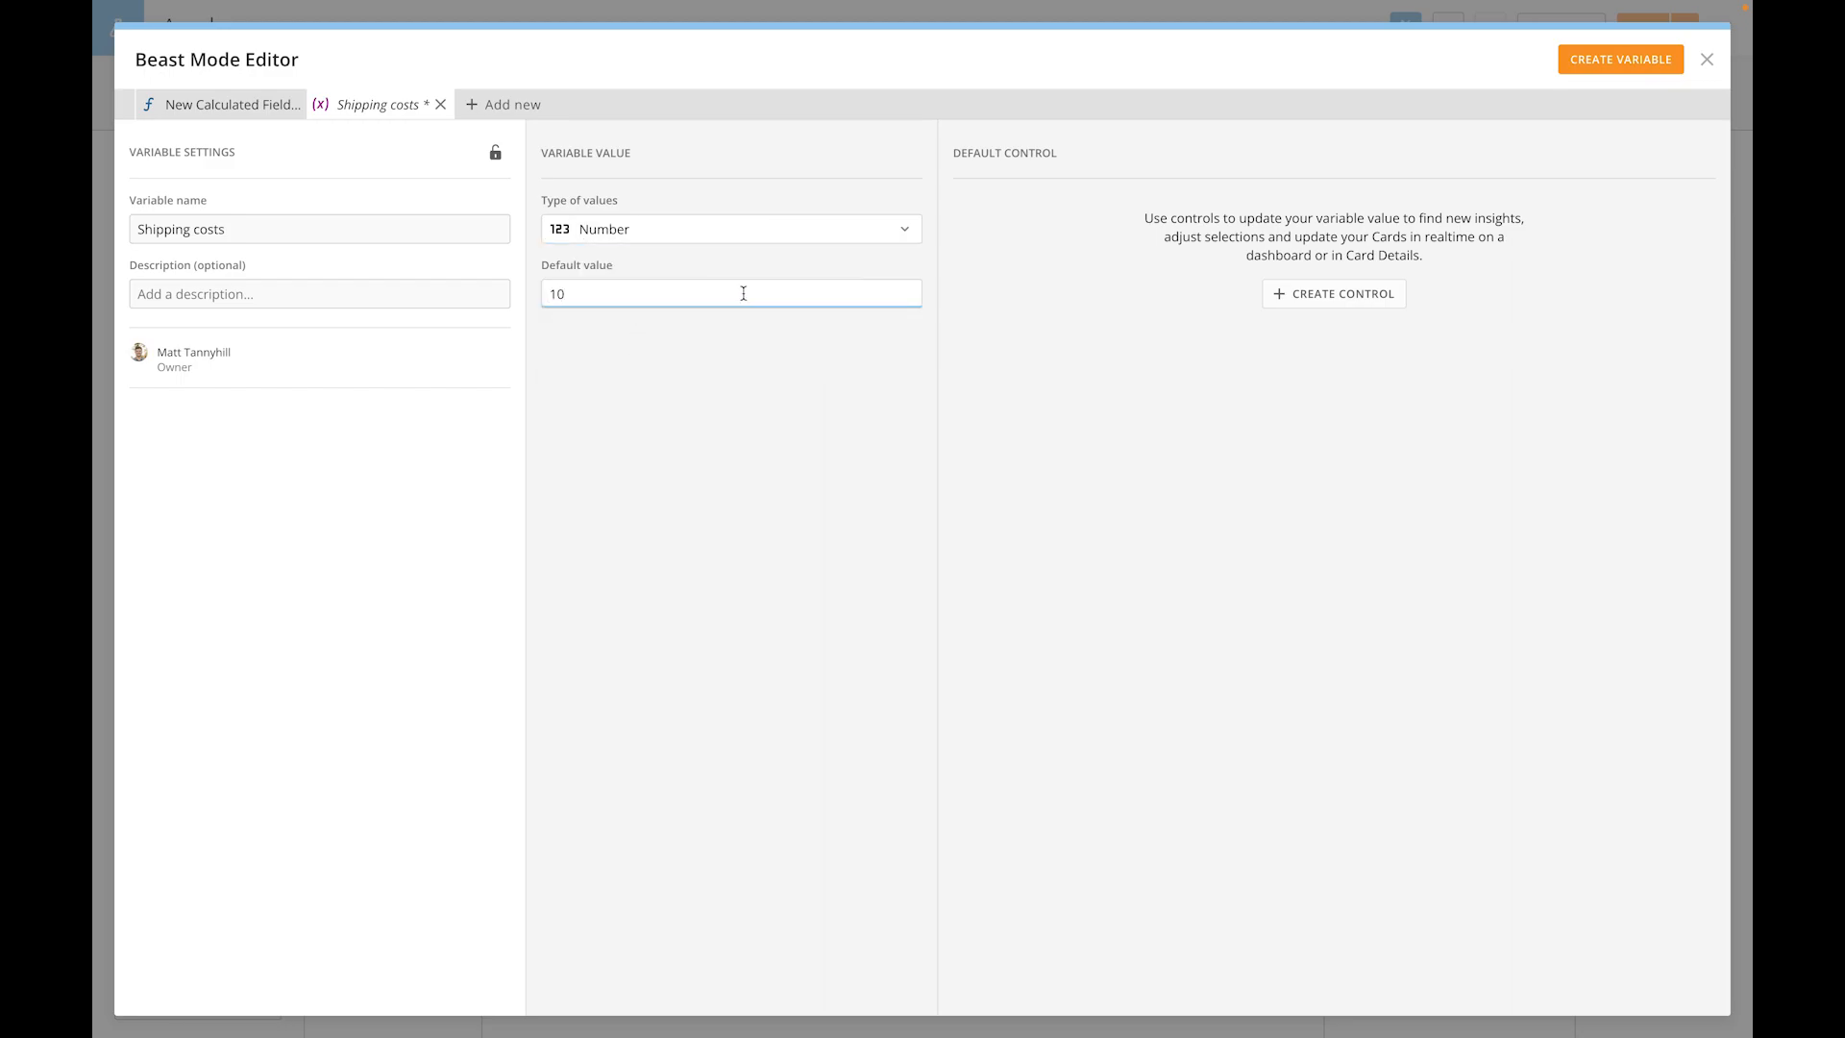
- Give the Shipping costs variable an Input + Slider control with maximum 20 and Currency format, and create the variable
{"action": "left_click", "coordinate": [1282, 299]}
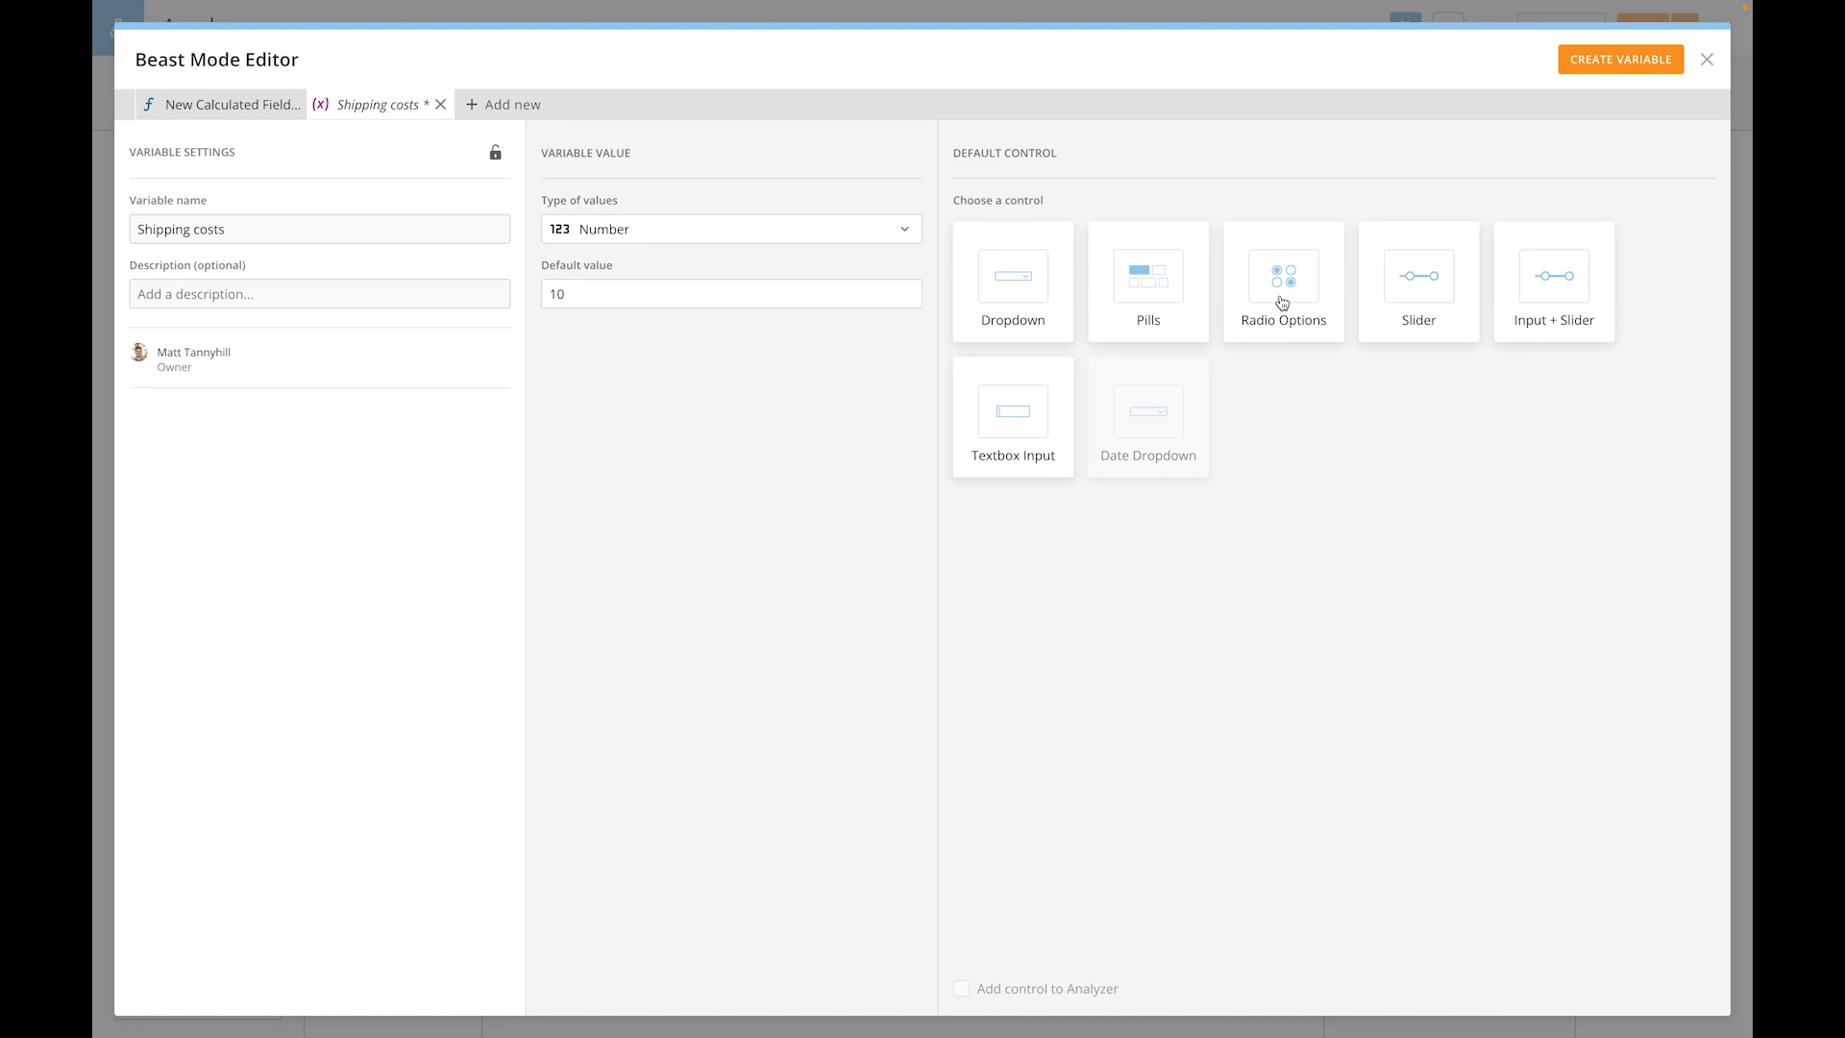
{"action": "left_click", "coordinate": [1542, 281]}
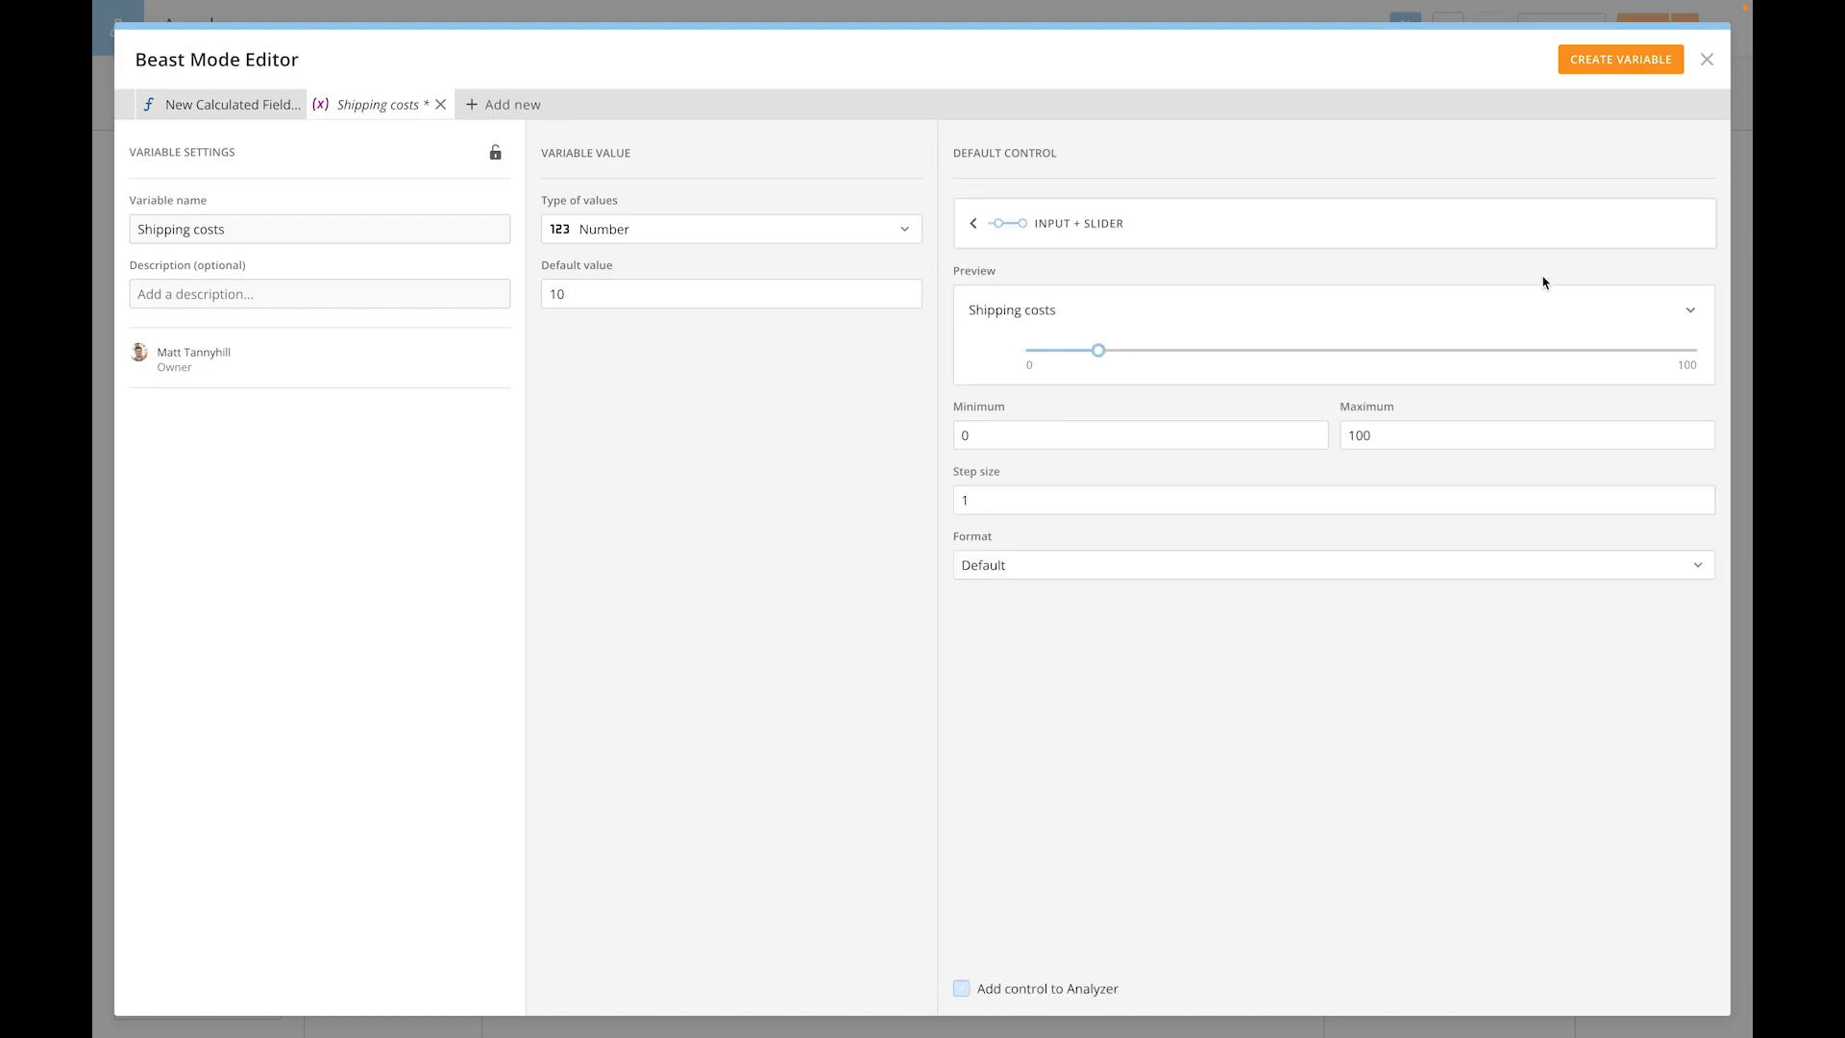
{"action": "left_click_drag", "start_coordinate": [1409, 433], "coordinate": [1333, 442]}
{"action": "type", "text": "20"}
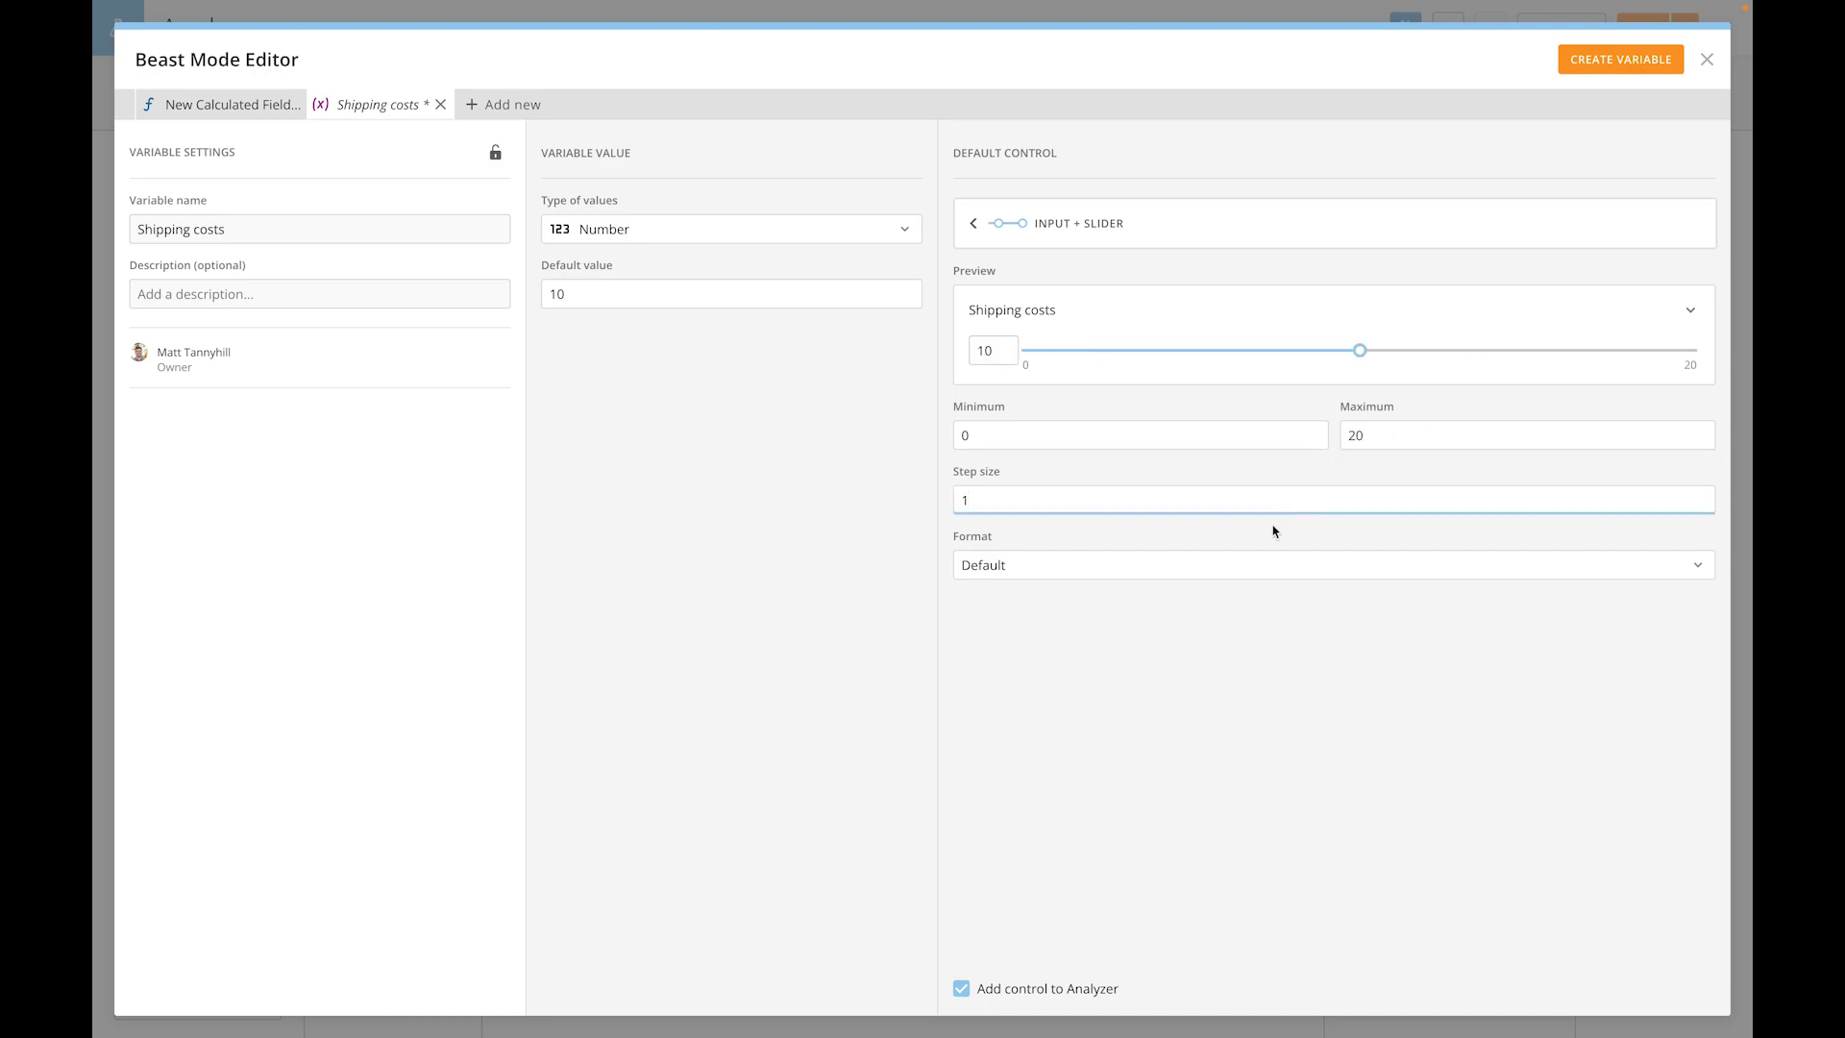
{"action": "left_click", "coordinate": [1232, 568]}
{"action": "left_click", "coordinate": [1161, 683]}
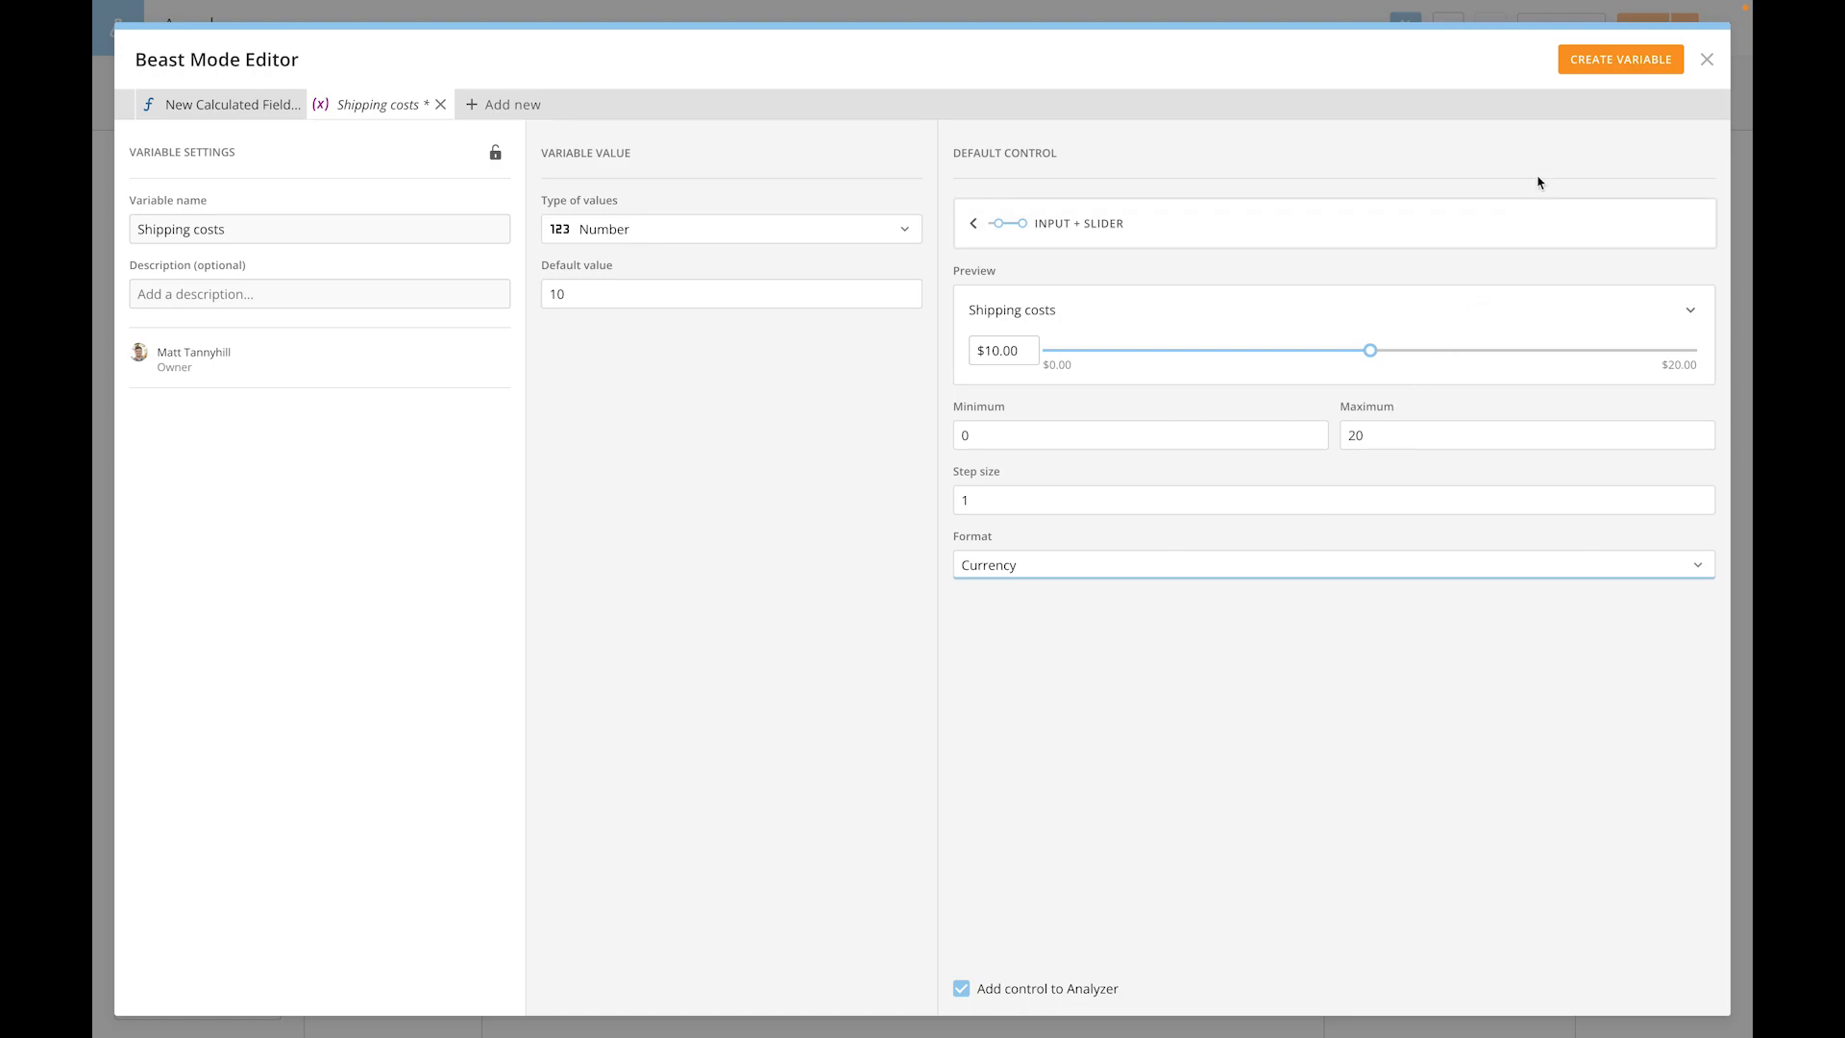
{"action": "left_click", "coordinate": [1605, 70]}
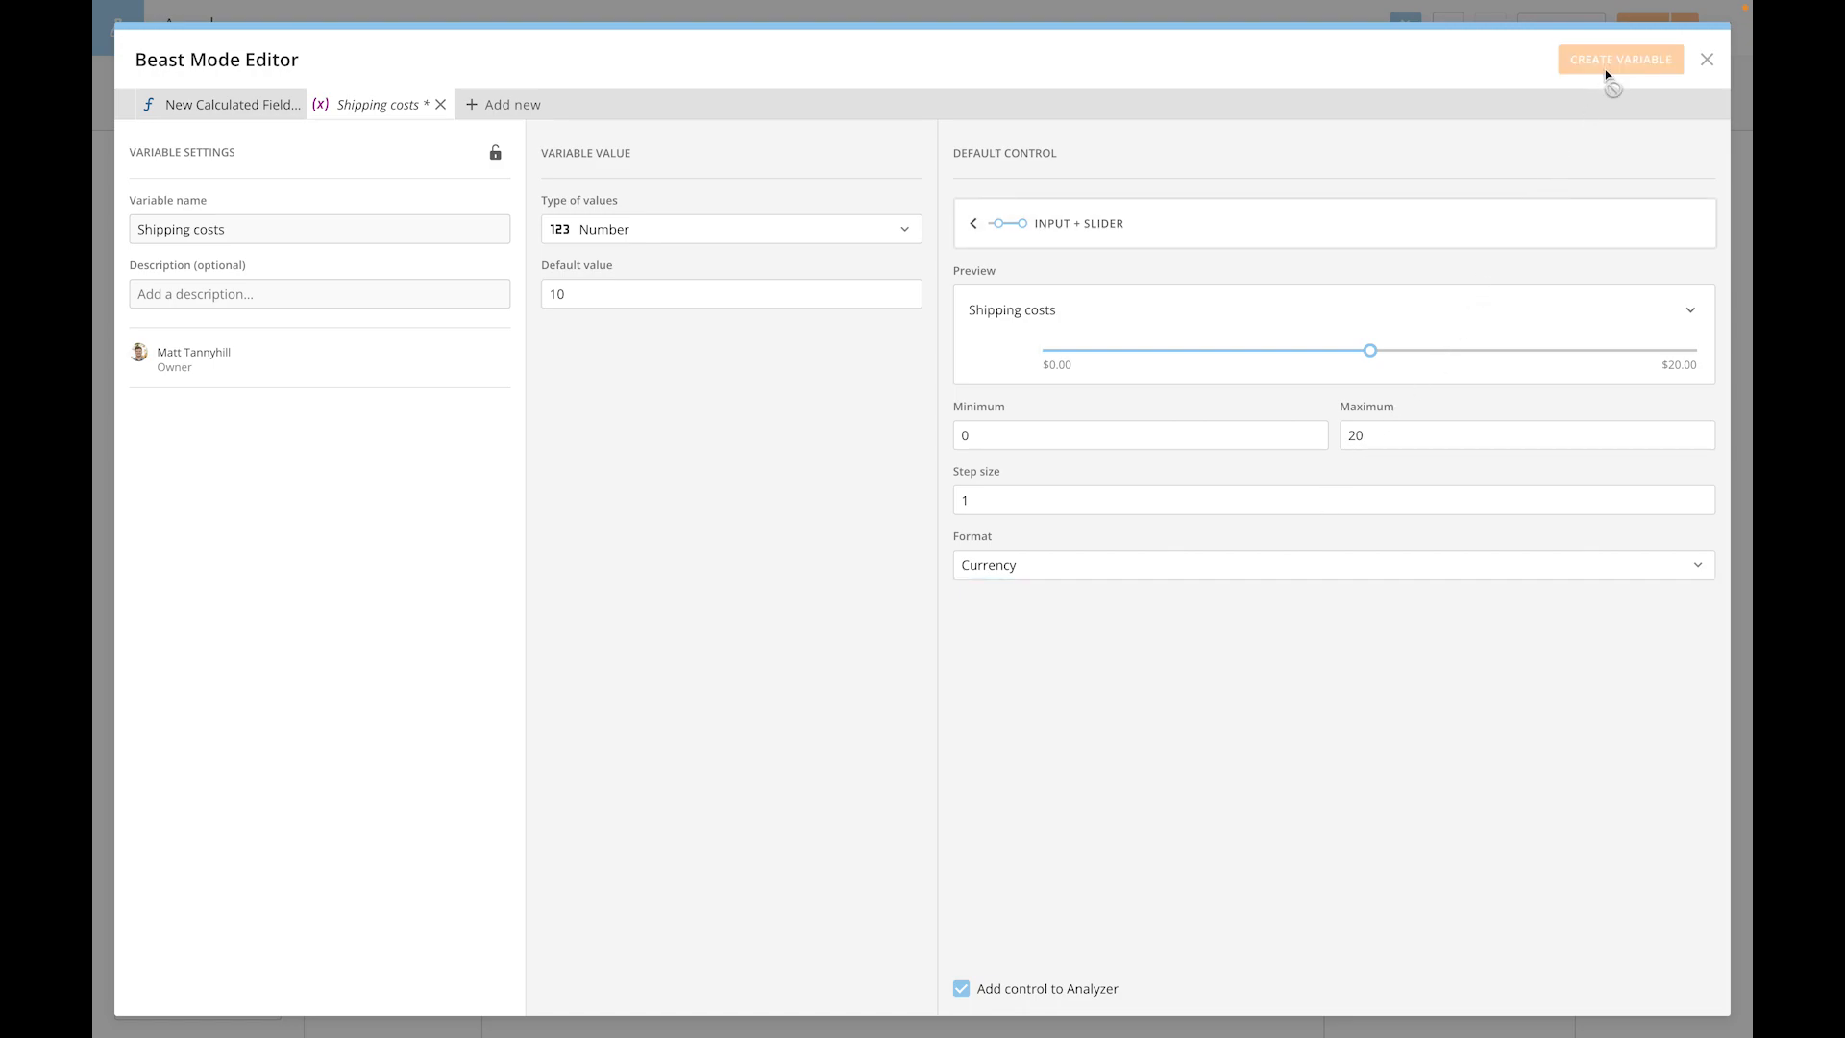
{"action": "left_click", "coordinate": [1706, 61]}
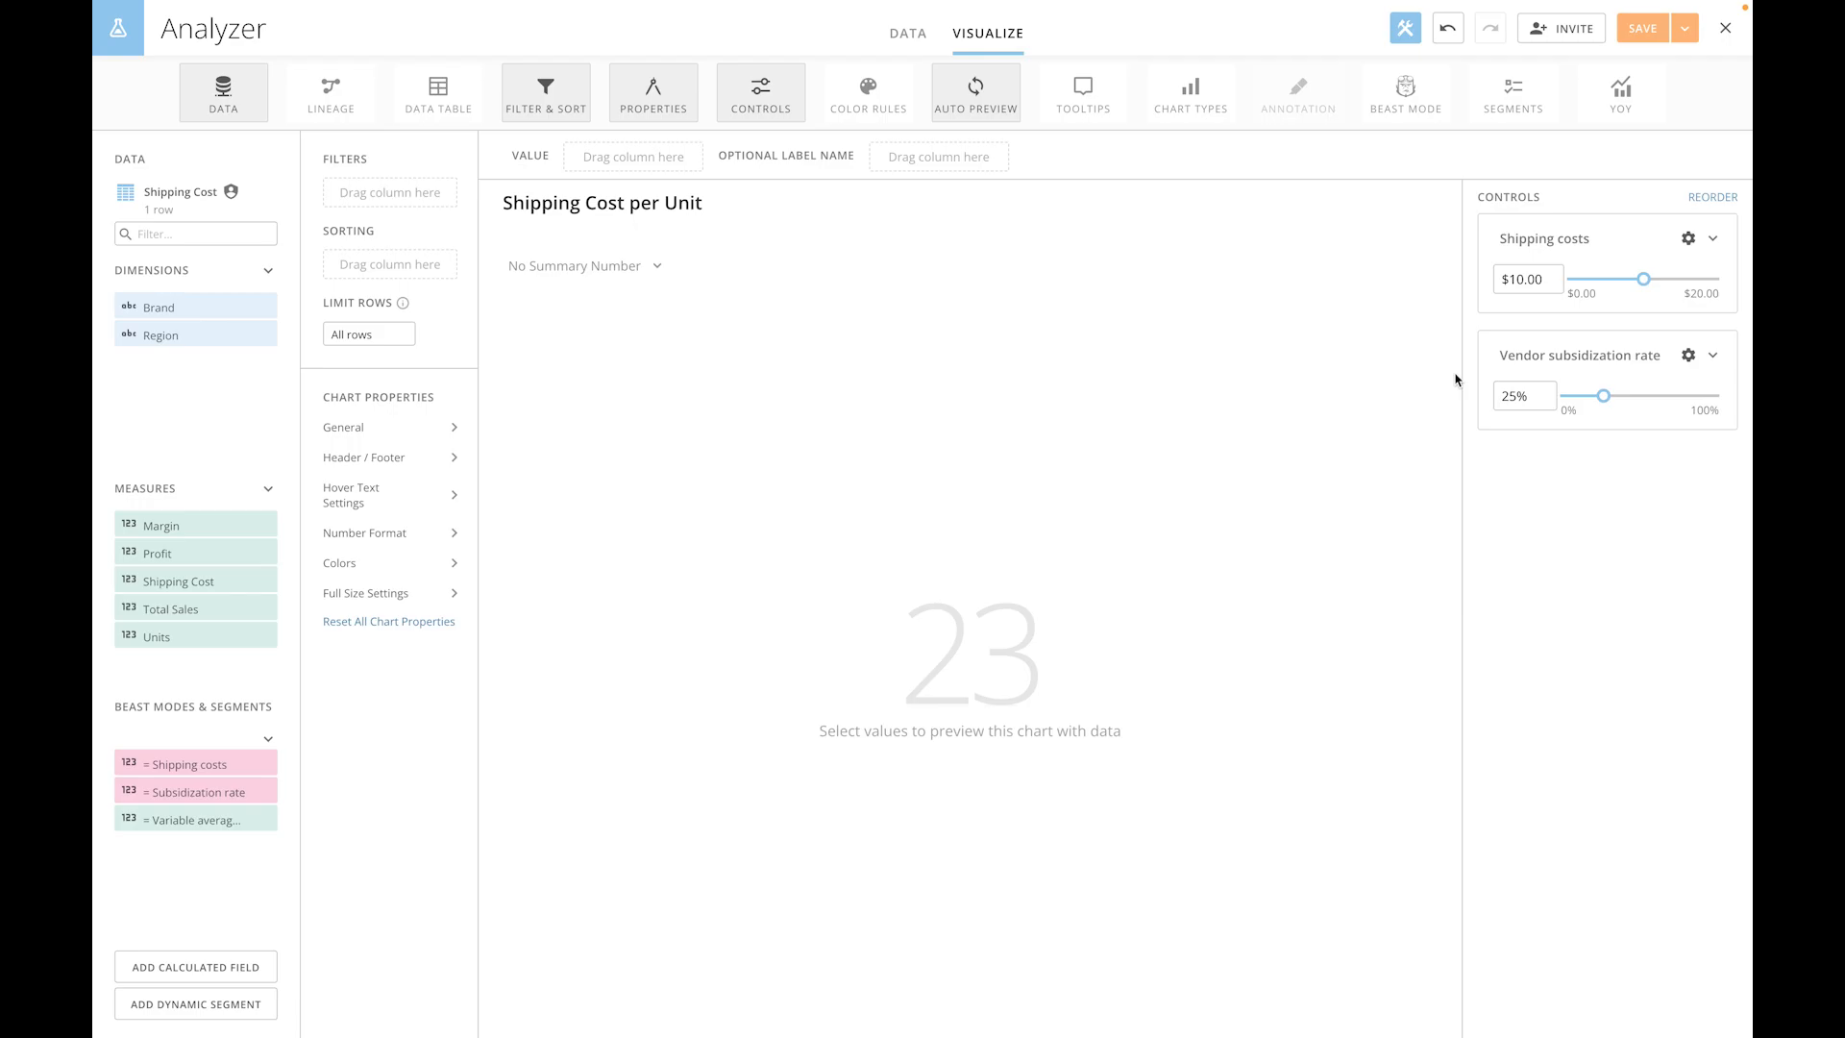
- Create a calculated field named "Shipping Cost per Unit" with the formula `Shipping costs` * (1-`Subsidization rate`)
{"action": "left_click", "coordinate": [236, 964]}
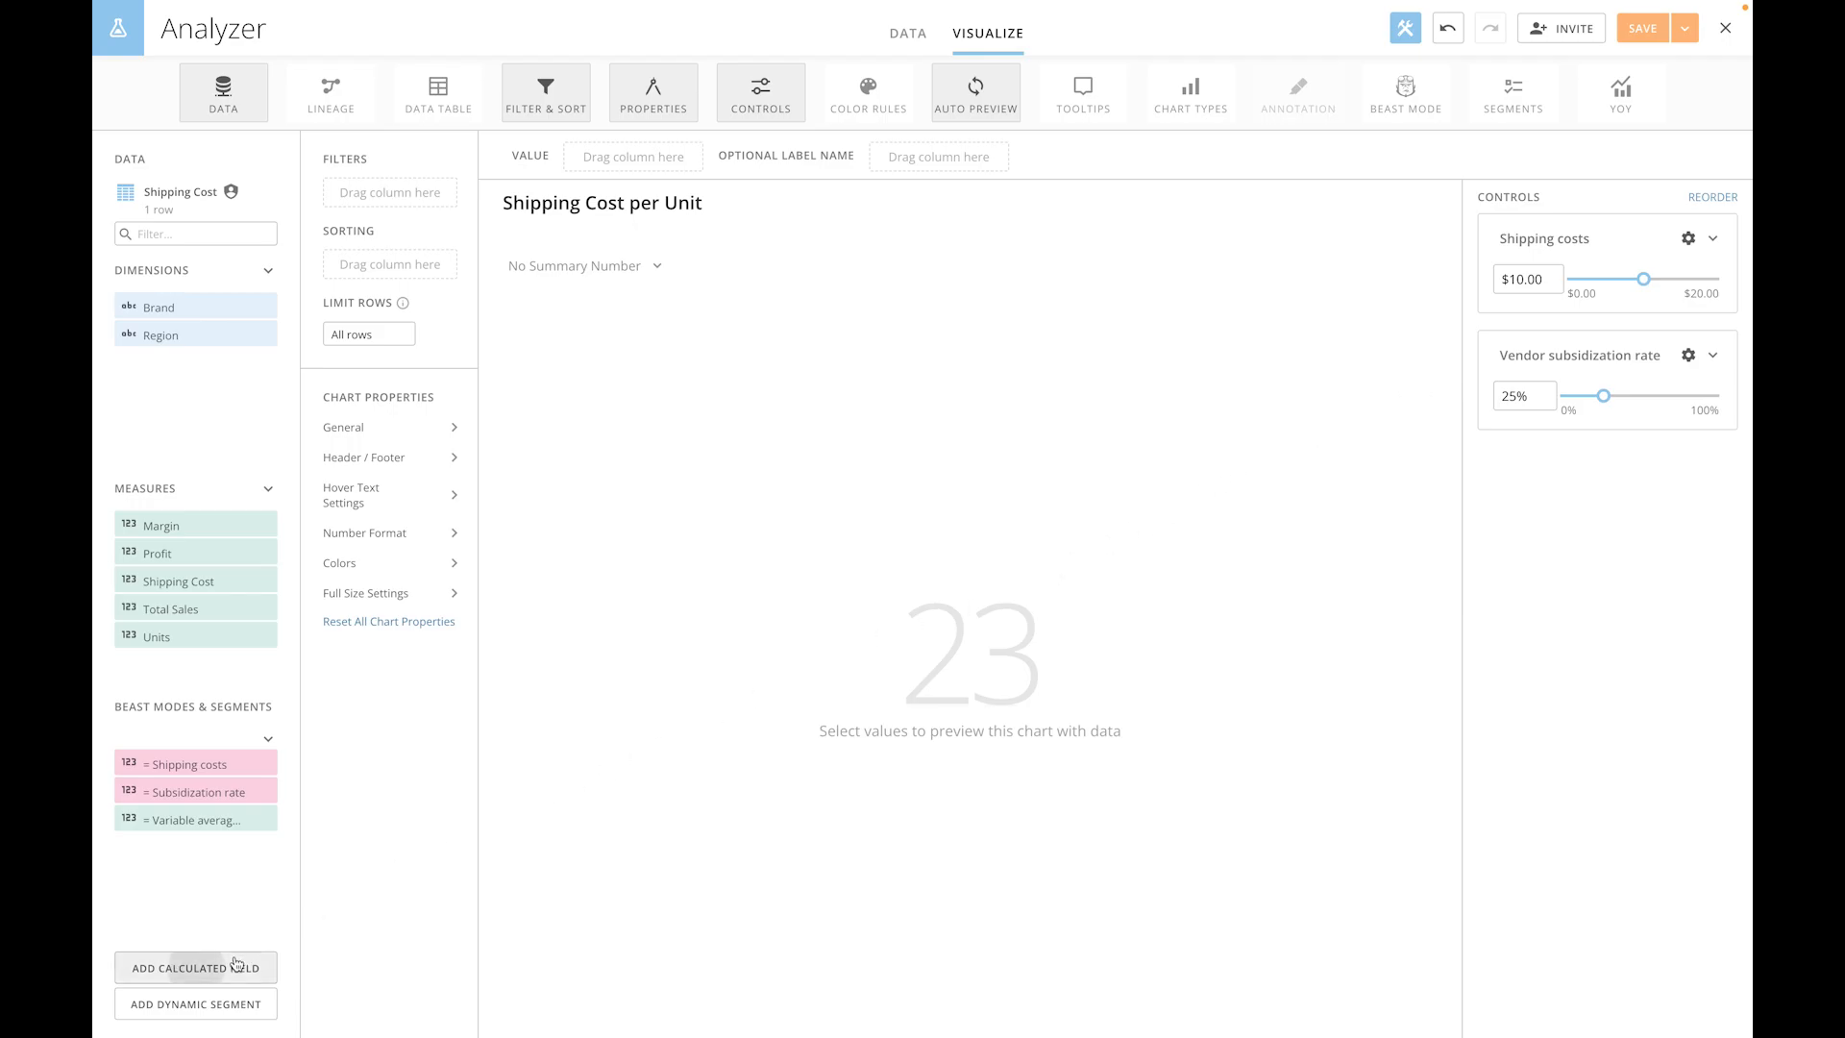
{"action": "left_click", "coordinate": [550, 175]}
{"action": "type", "text": "Shipping Cost per Unit"}
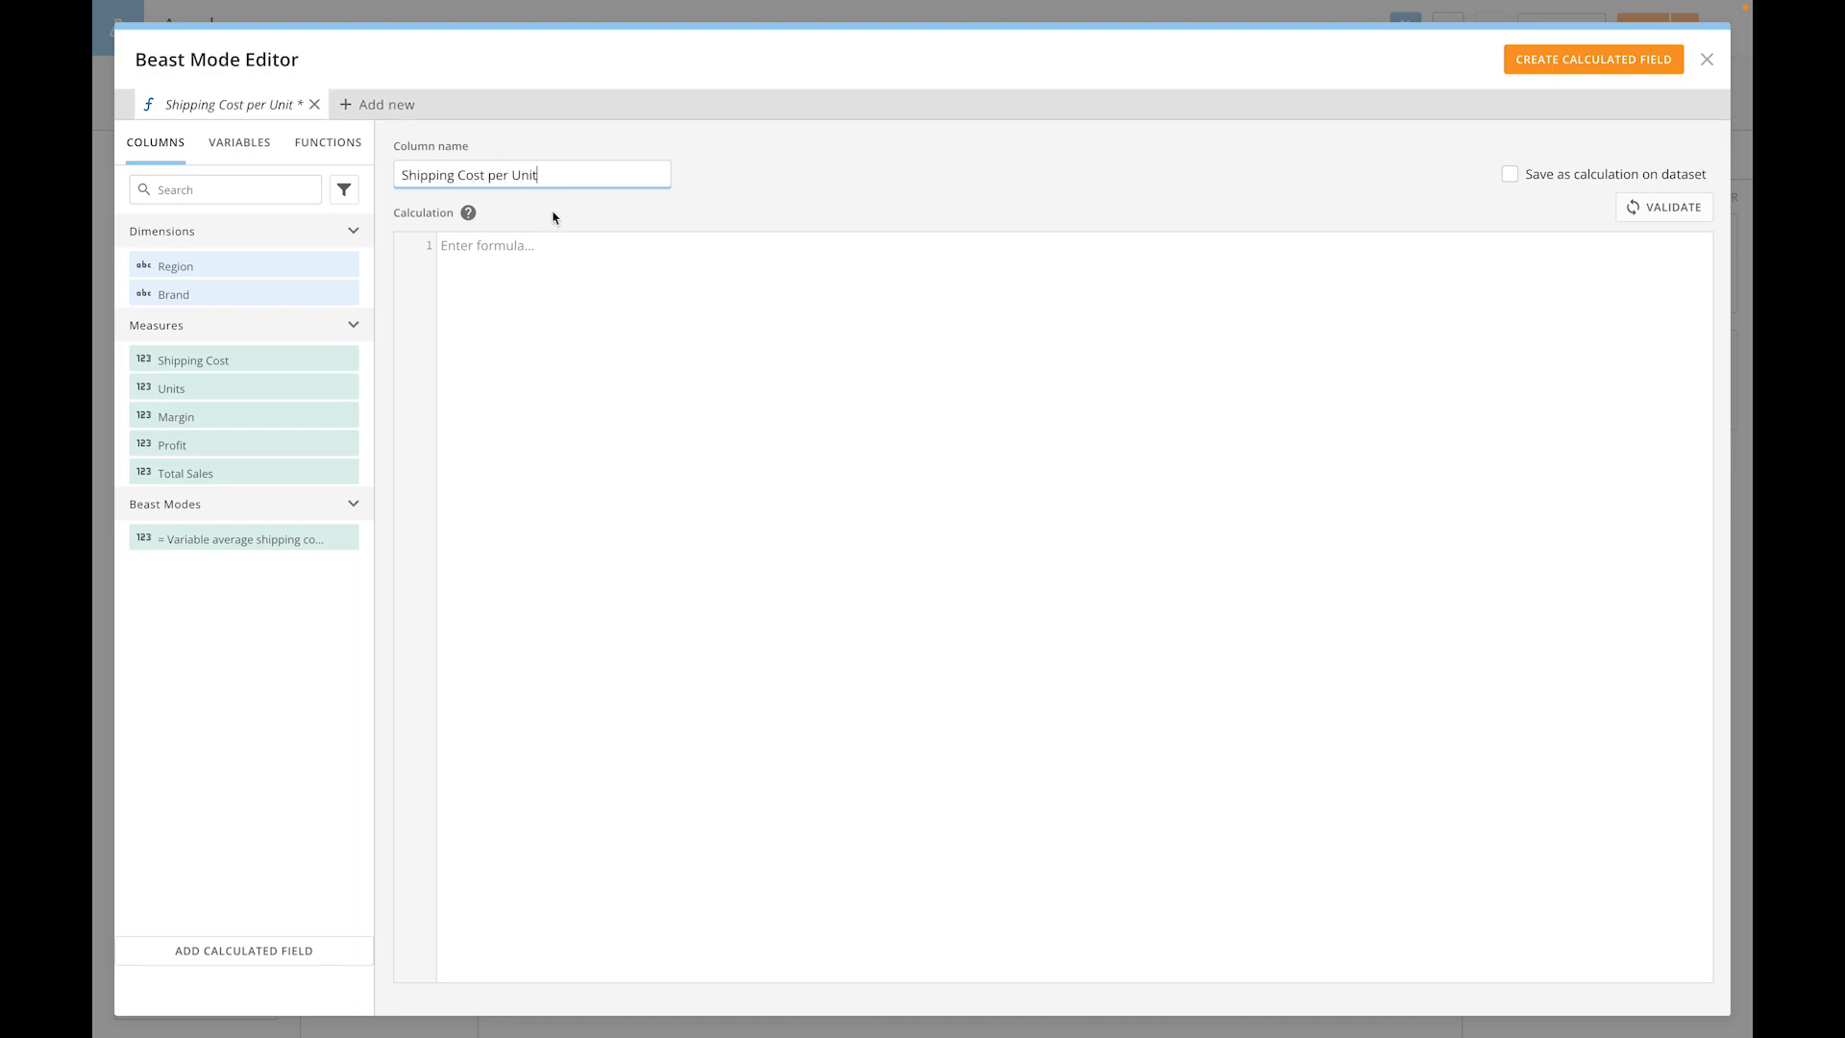
{"action": "left_click", "coordinate": [552, 256]}
{"action": "type", "text": "`Shipping costs` * (1-`Subsidization rate`)"}
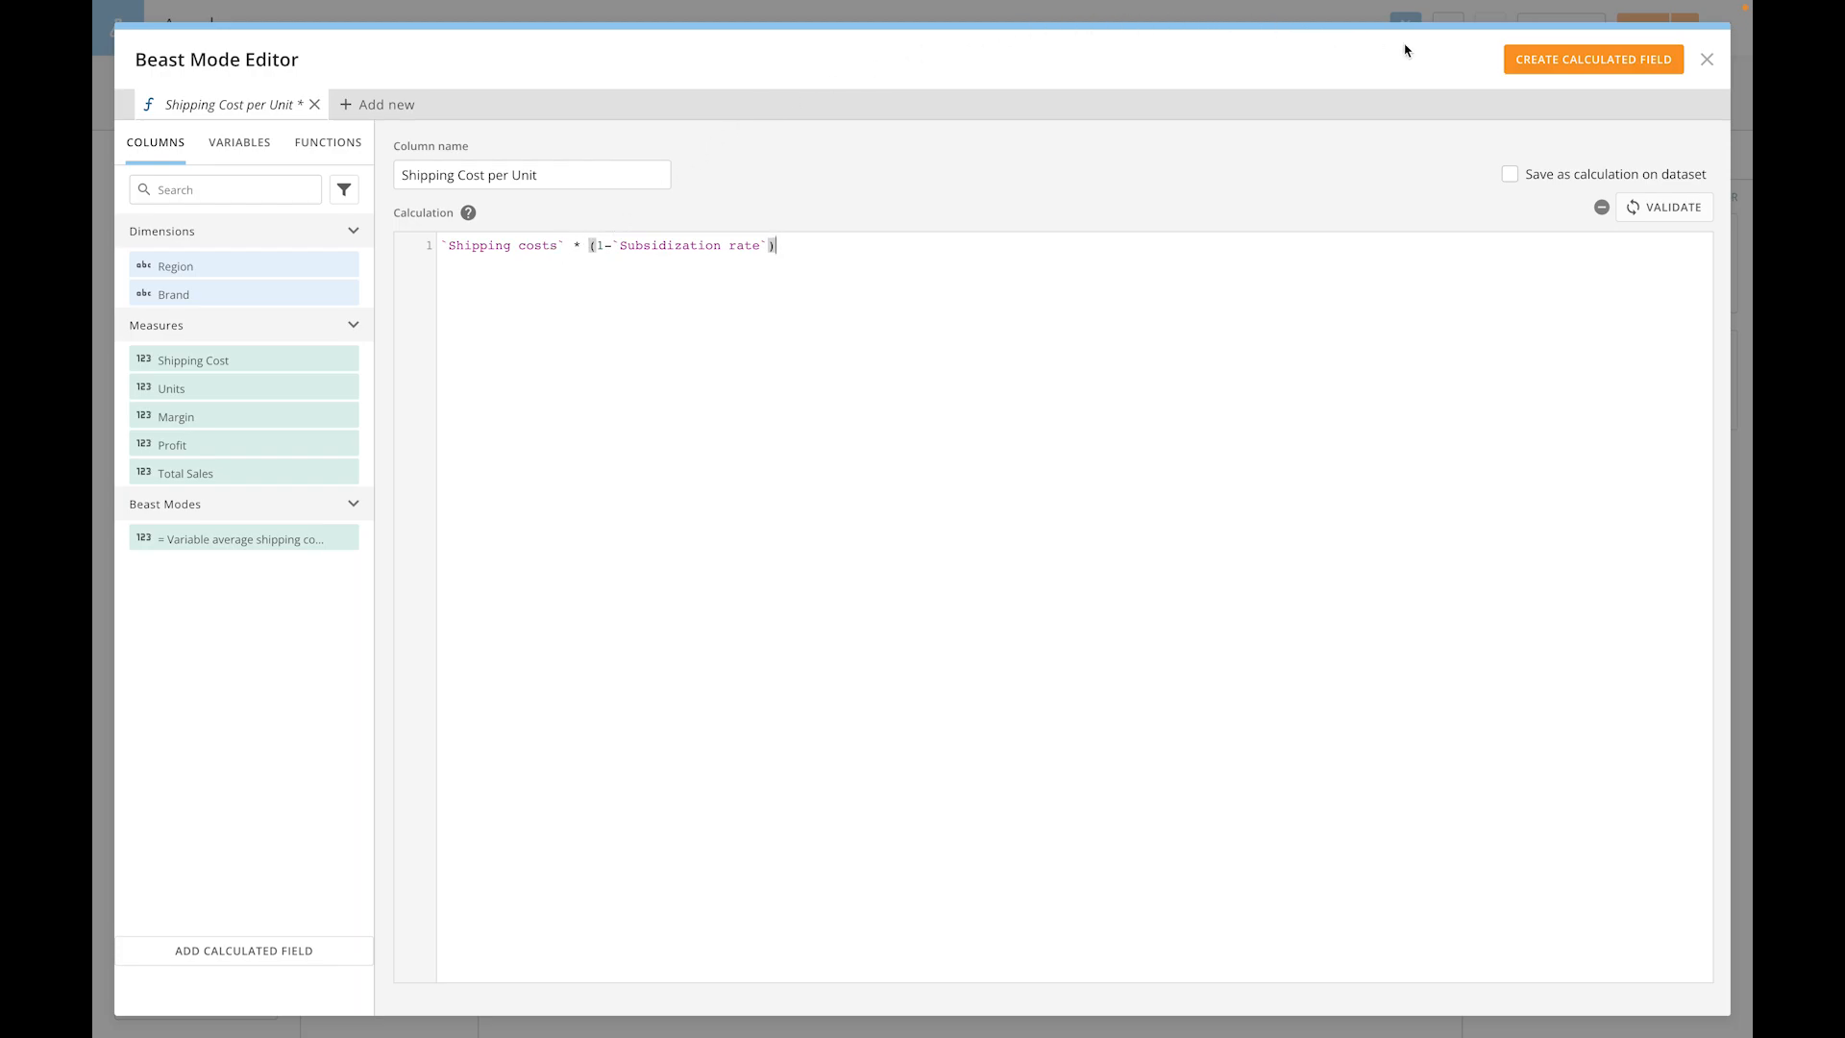
{"action": "left_click", "coordinate": [1540, 65]}
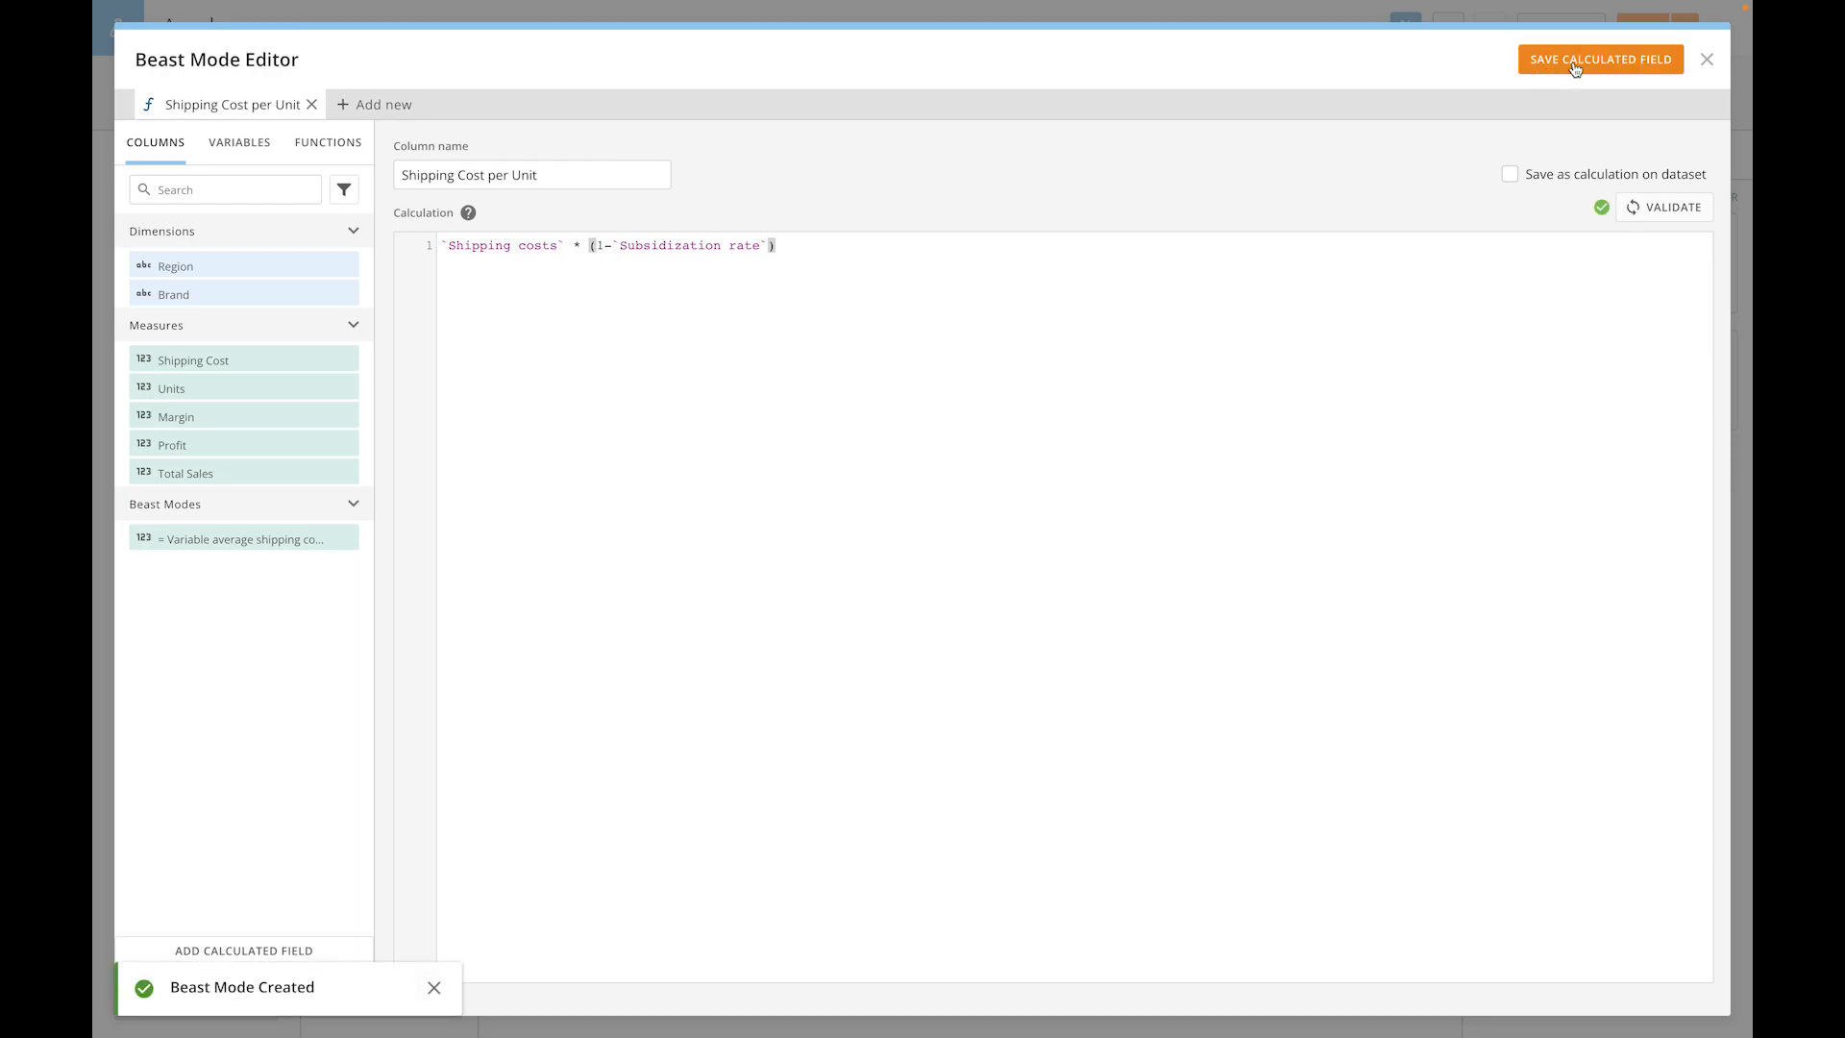
{"action": "left_click", "coordinate": [1706, 59]}
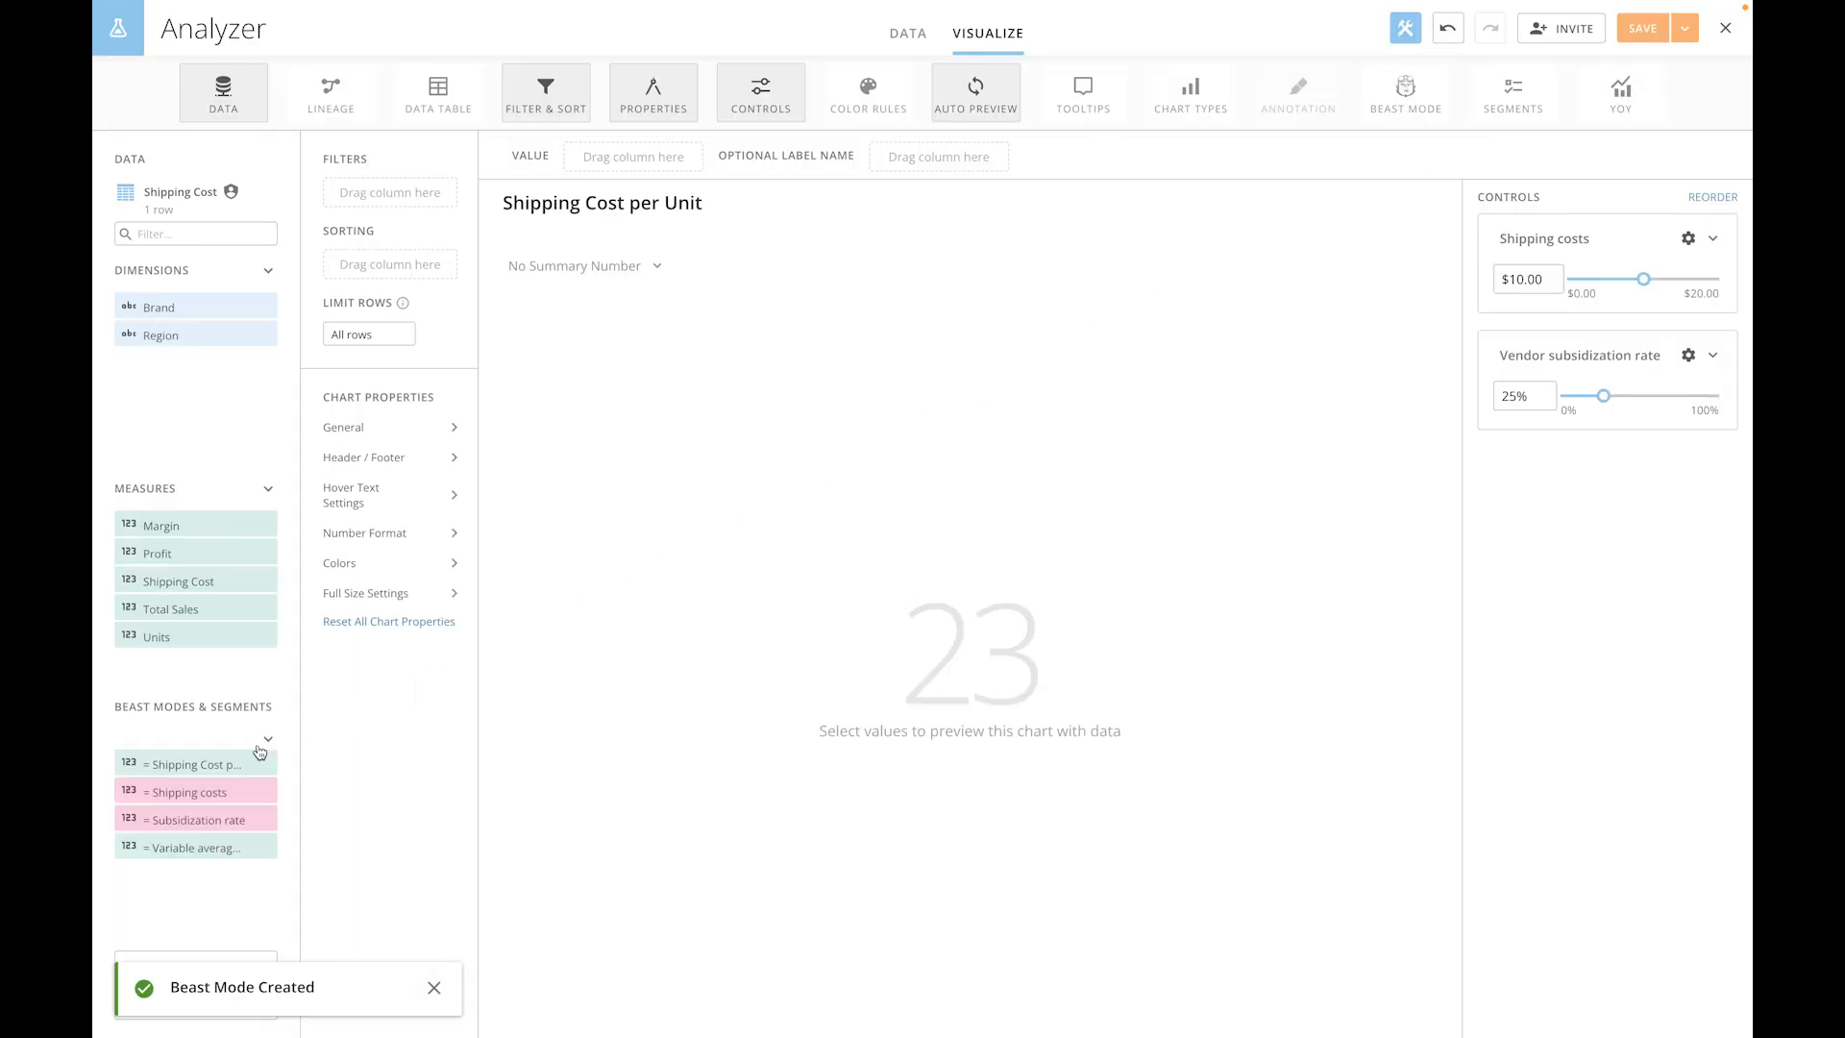
- Use the Shipping Cost per Unit calculated field as the card's value and format it as Currency
{"action": "left_click_drag", "start_coordinate": [240, 764], "coordinate": [625, 156]}
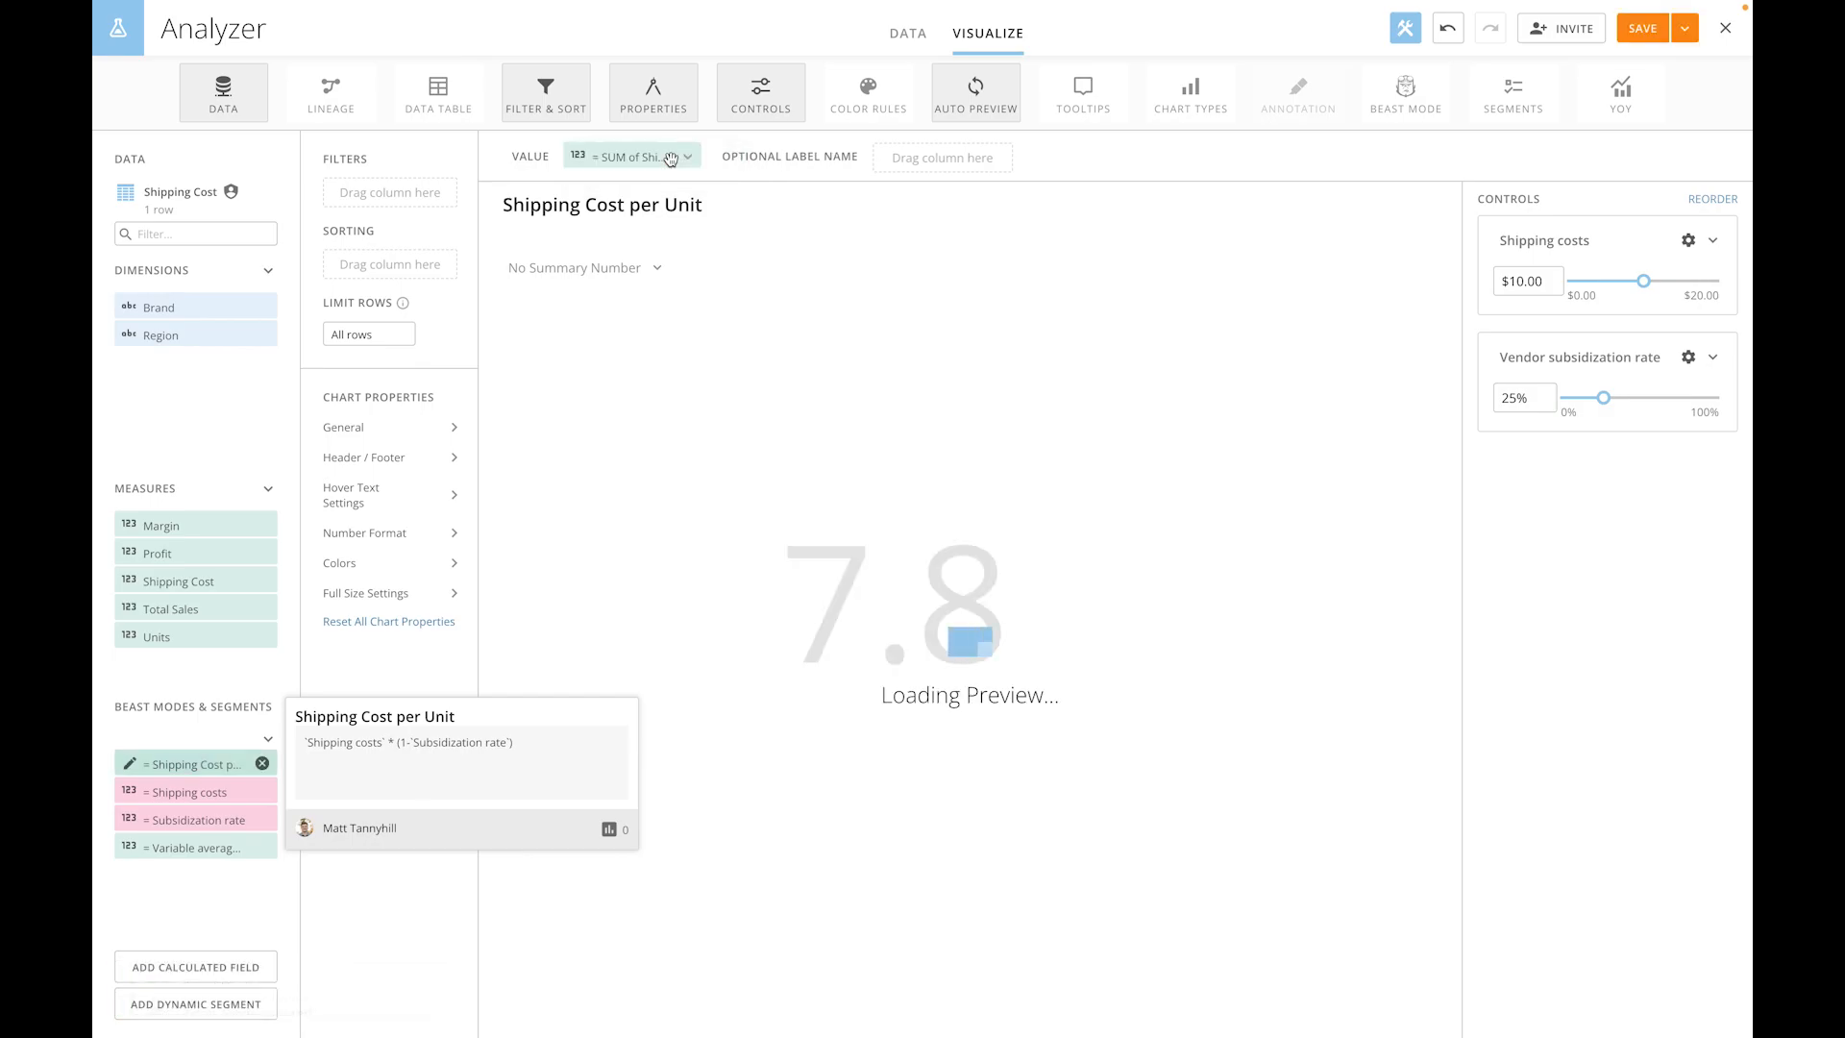
{"action": "left_click", "coordinate": [581, 163]}
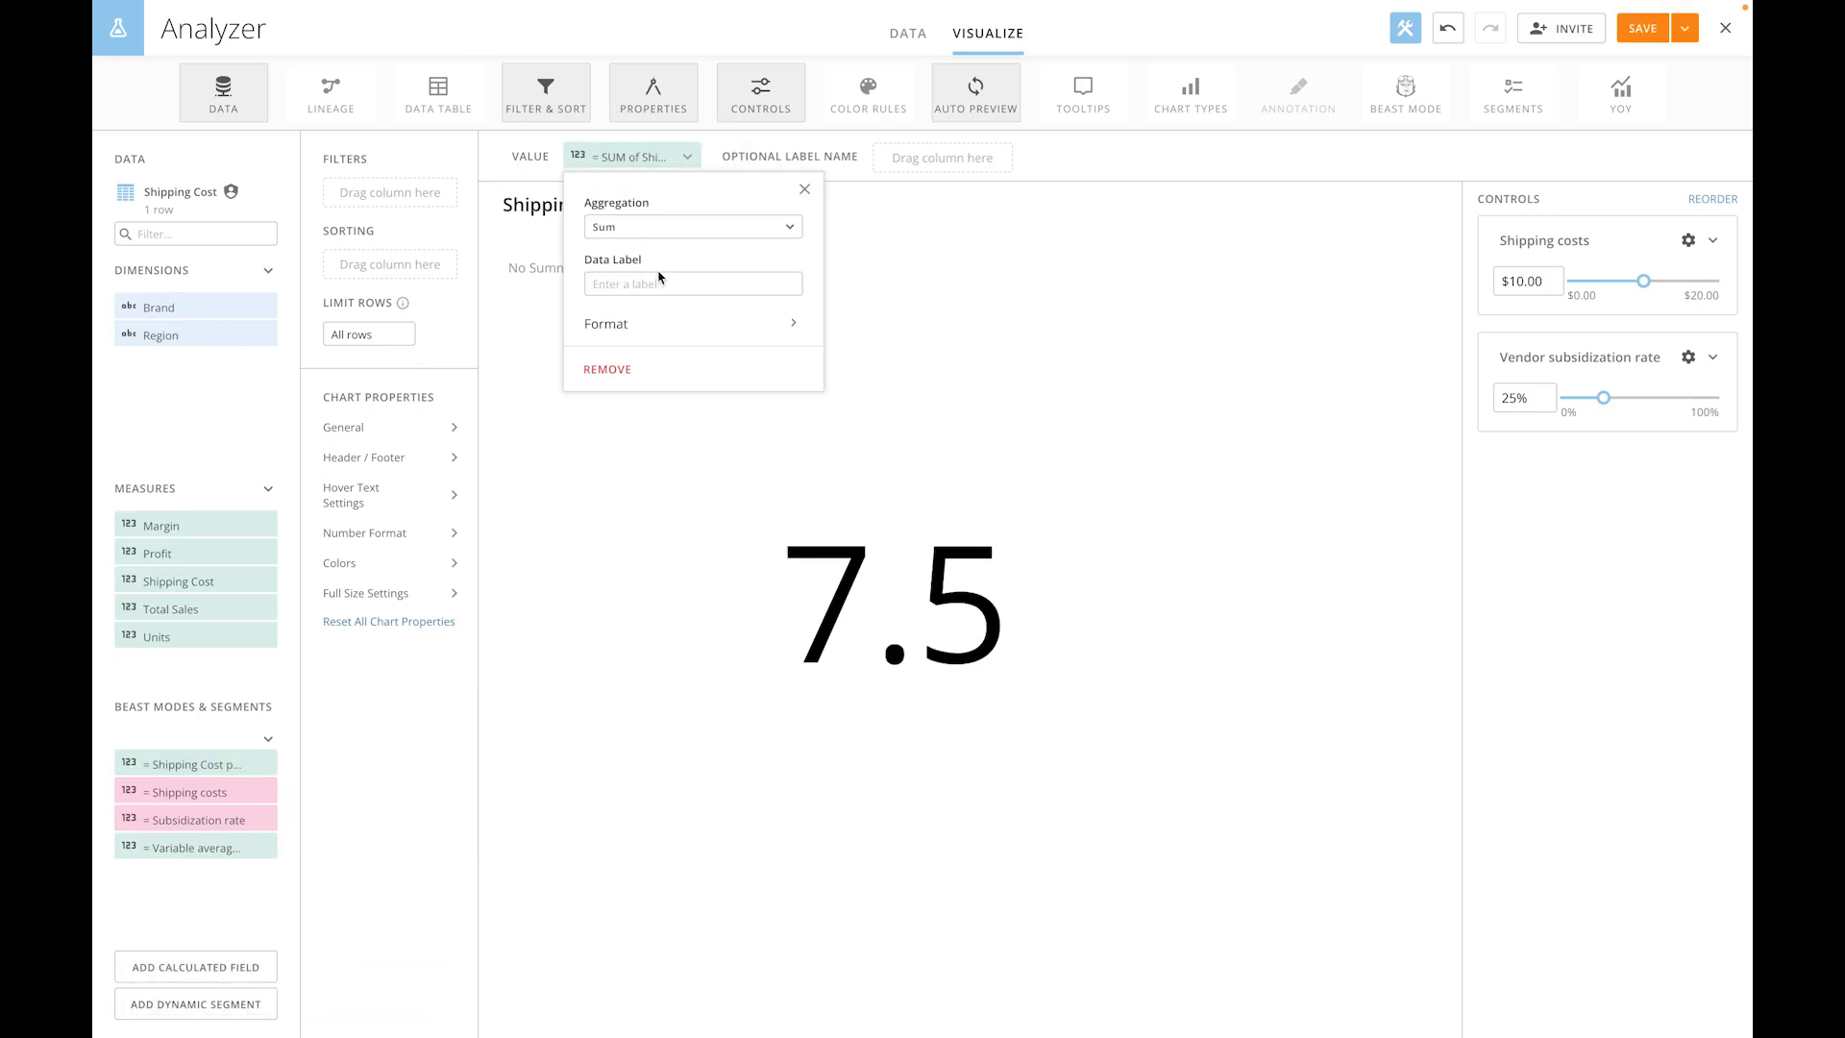
{"action": "left_click", "coordinate": [672, 330]}
{"action": "left_click", "coordinate": [698, 260]}
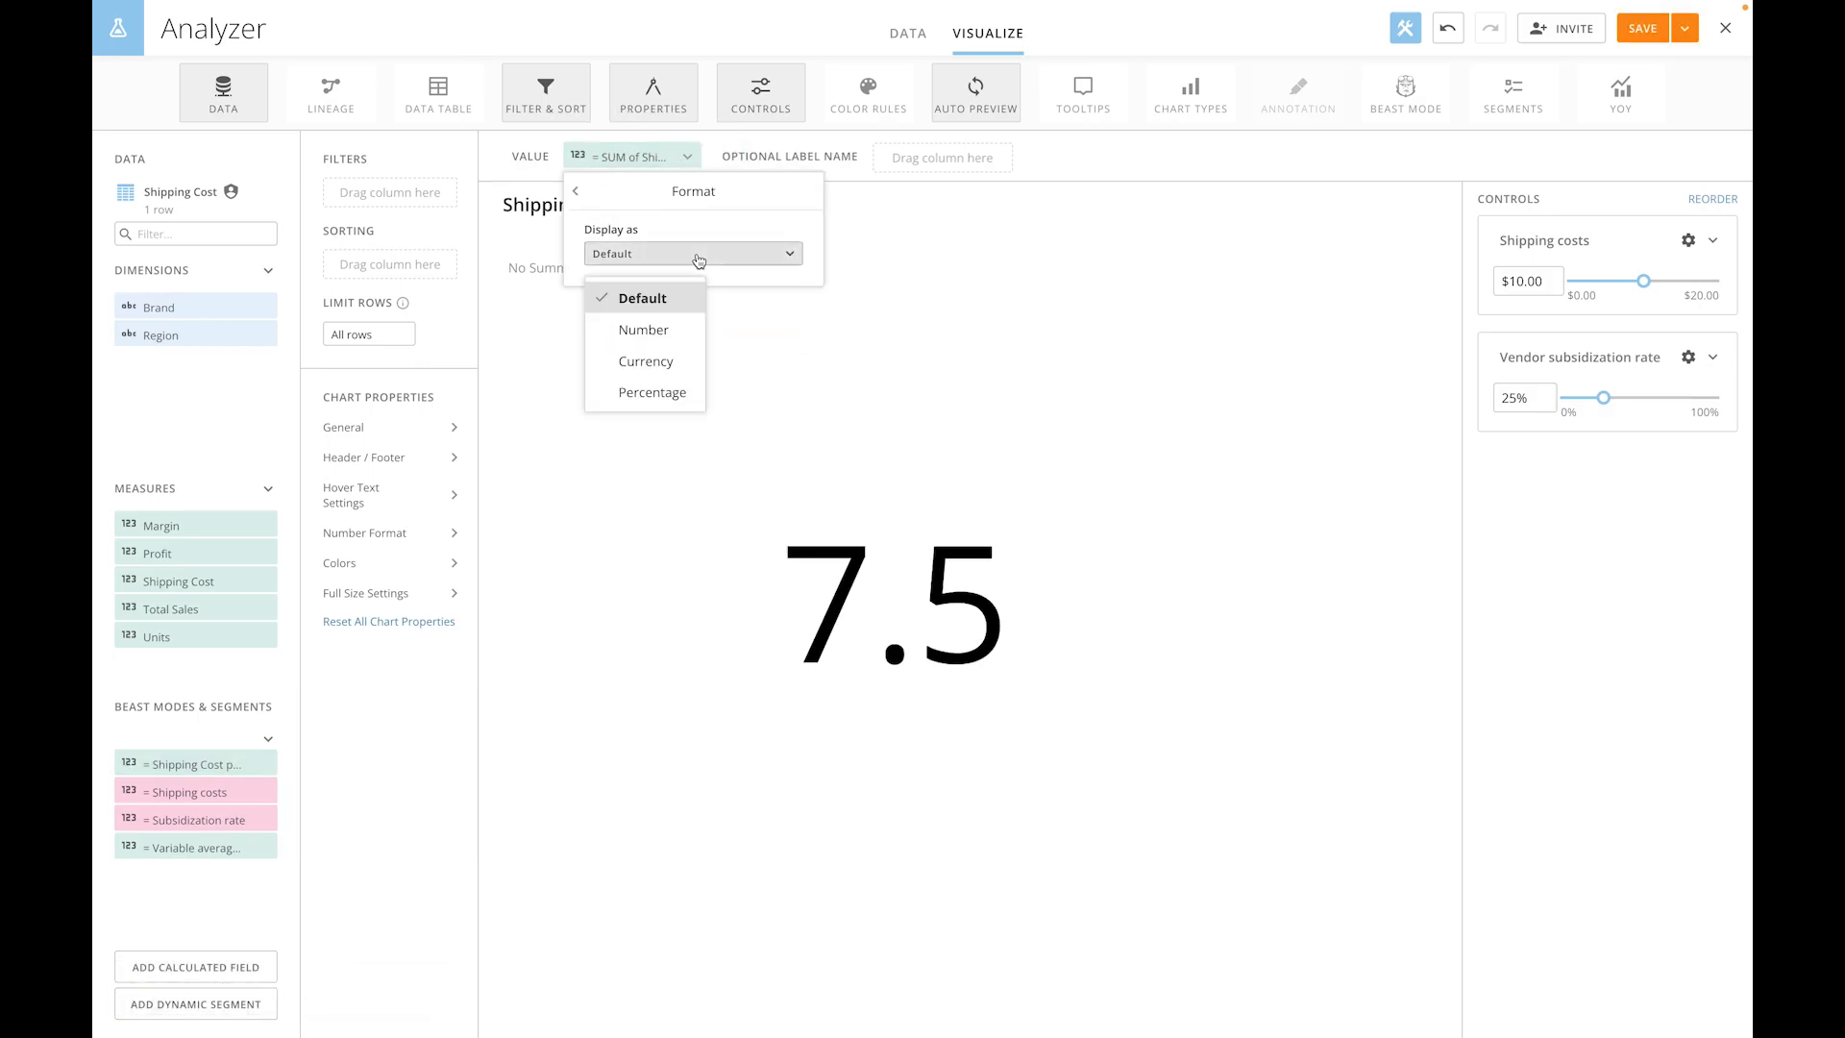
{"action": "left_click", "coordinate": [662, 361]}
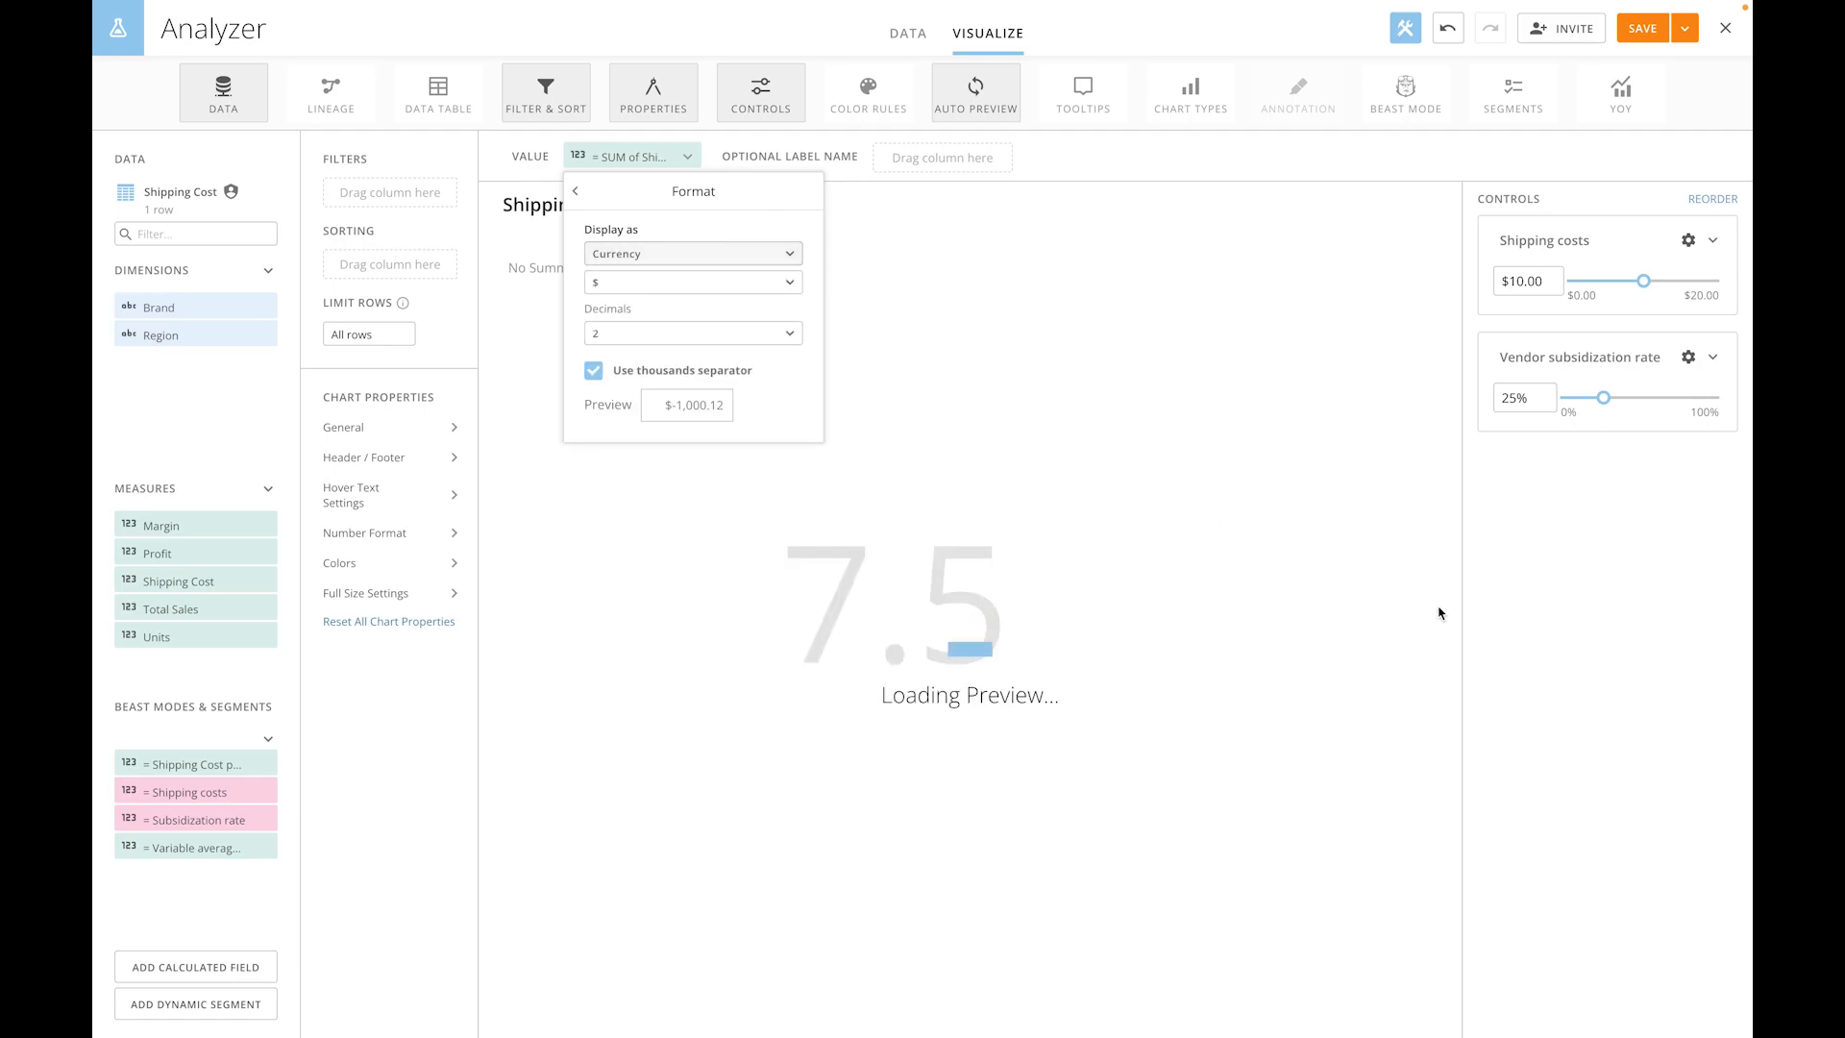
{"action": "left_click", "coordinate": [1605, 673]}
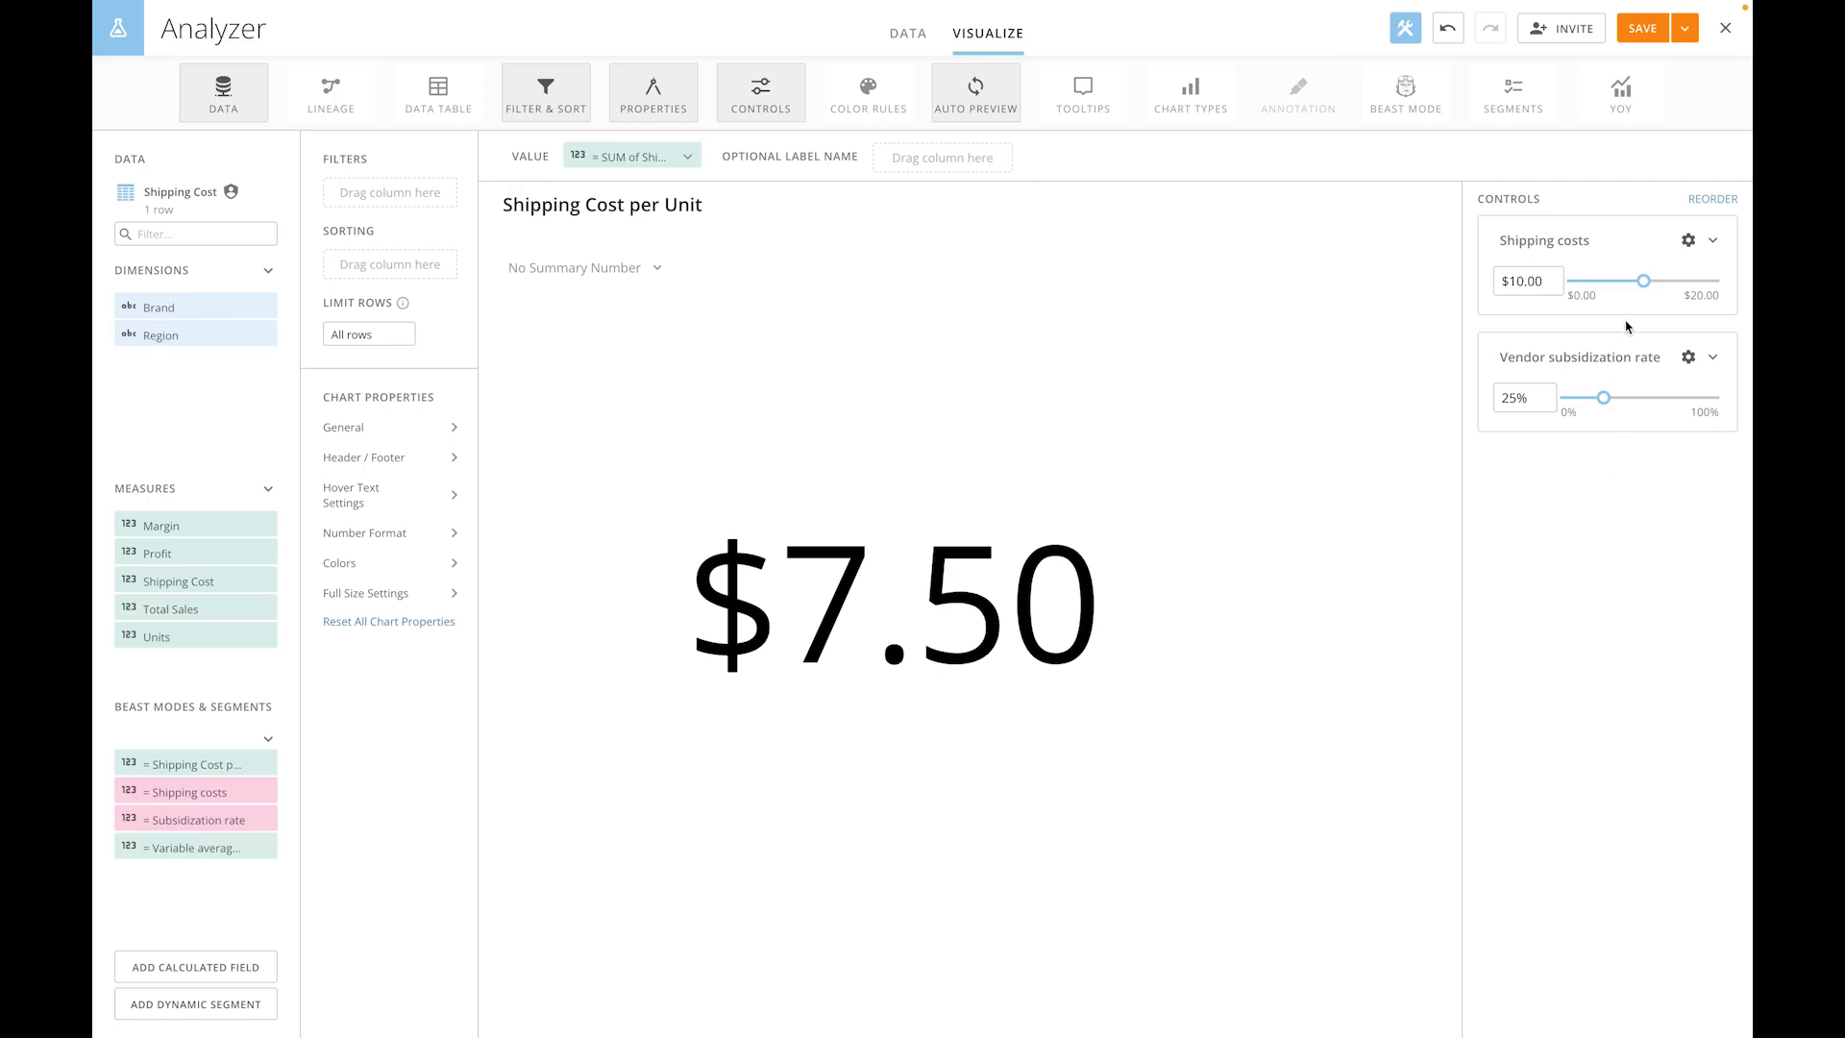
- Set the Shipping costs control to $12.00 and the Vendor subsidization rate to 35%
{"action": "left_click_drag", "start_coordinate": [1645, 283], "coordinate": [1654, 285]}
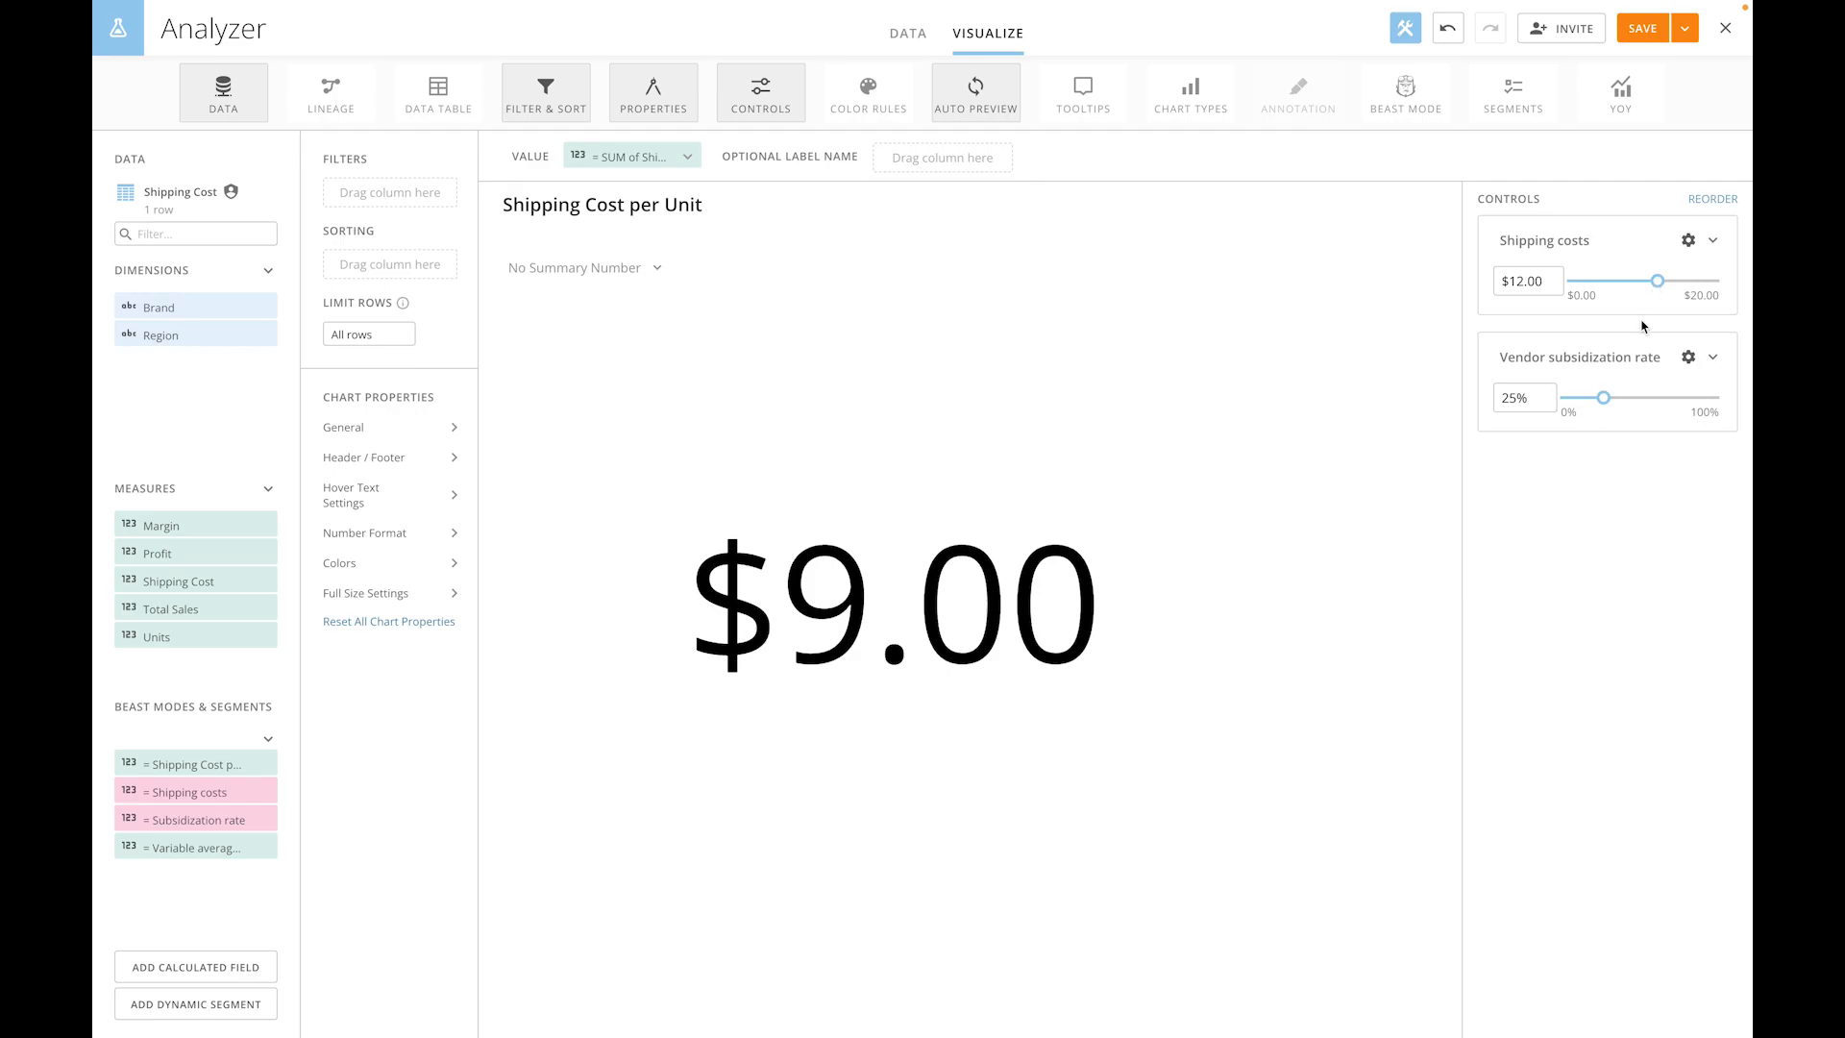
{"action": "left_click_drag", "start_coordinate": [1521, 402], "coordinate": [1479, 409]}
{"action": "type", "text": "35"}
{"action": "key", "text": "Return"}
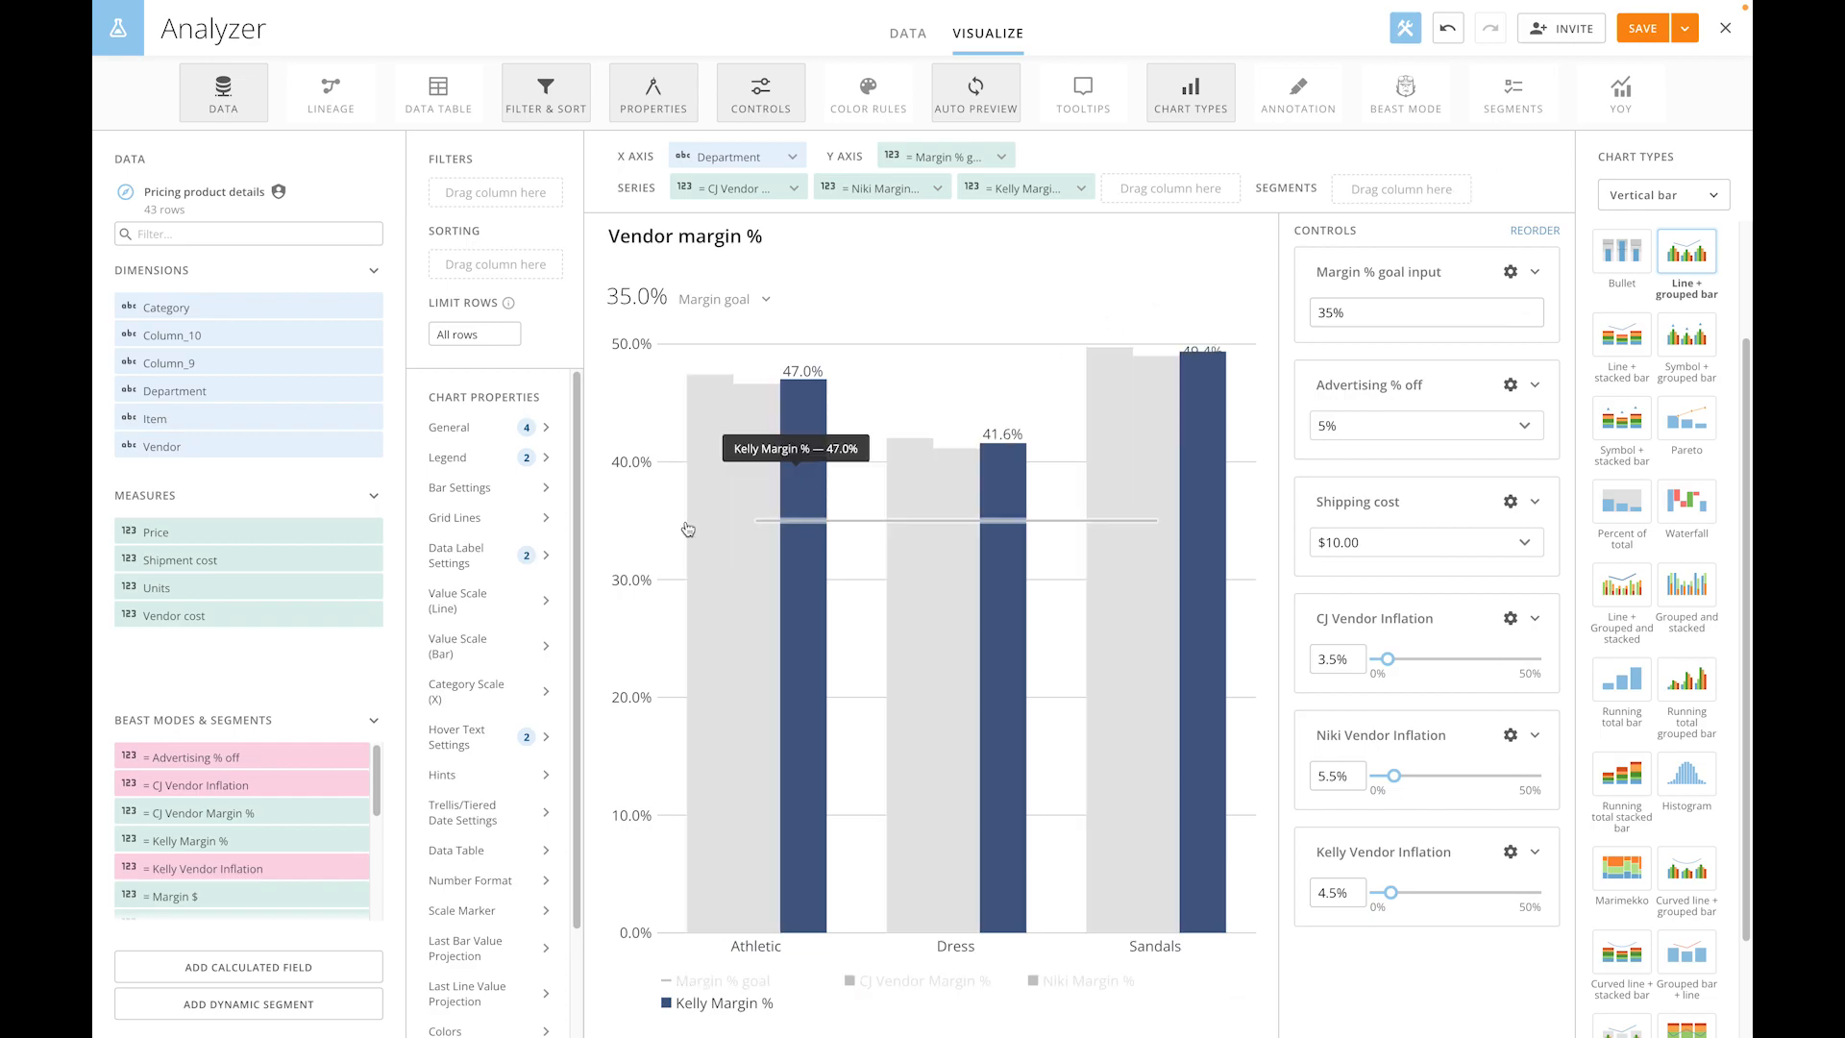
- Open the CJ Vendor Margin % calculated field of the Vendor margin % card
{"action": "left_click", "coordinate": [132, 814]}
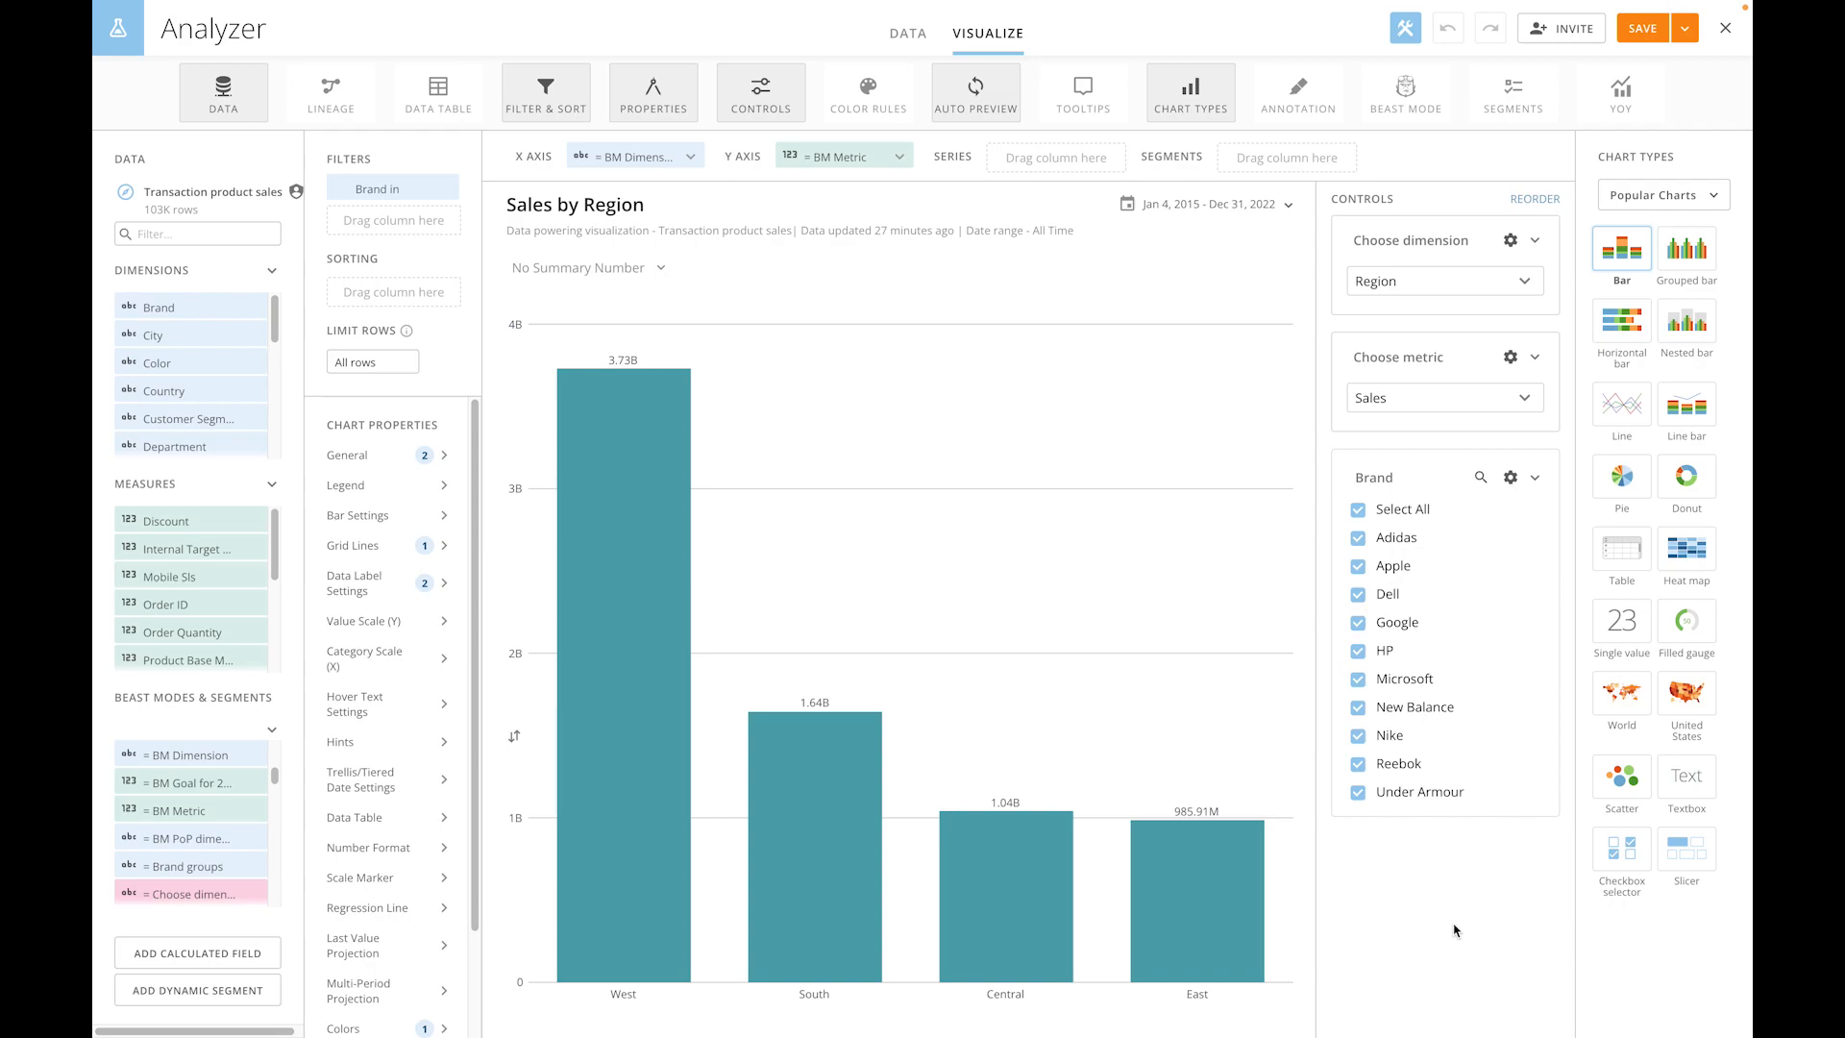
- Examine the Choose dimension variable's settings and its reference in the BM Dimension formula of the Sales by Region card
{"action": "left_click", "coordinate": [1508, 243]}
{"action": "left_click", "coordinate": [1451, 280]}
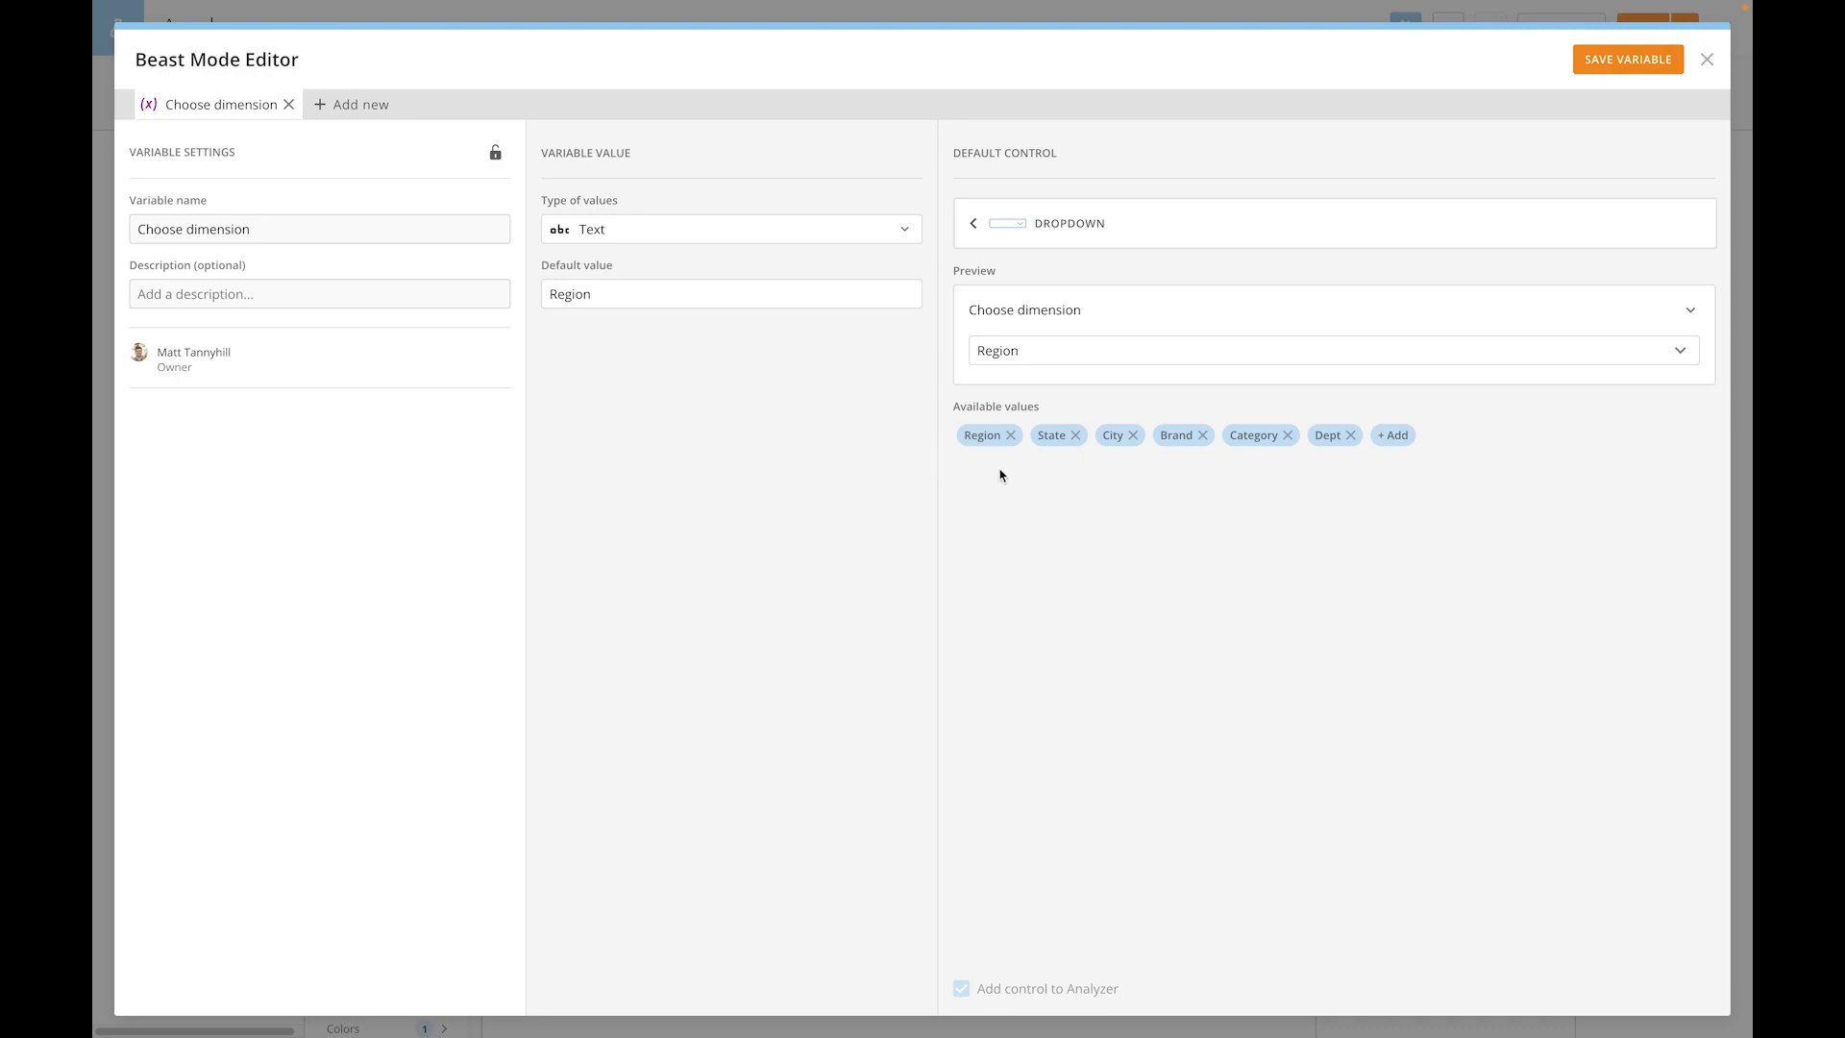
{"action": "left_click", "coordinate": [1705, 61]}
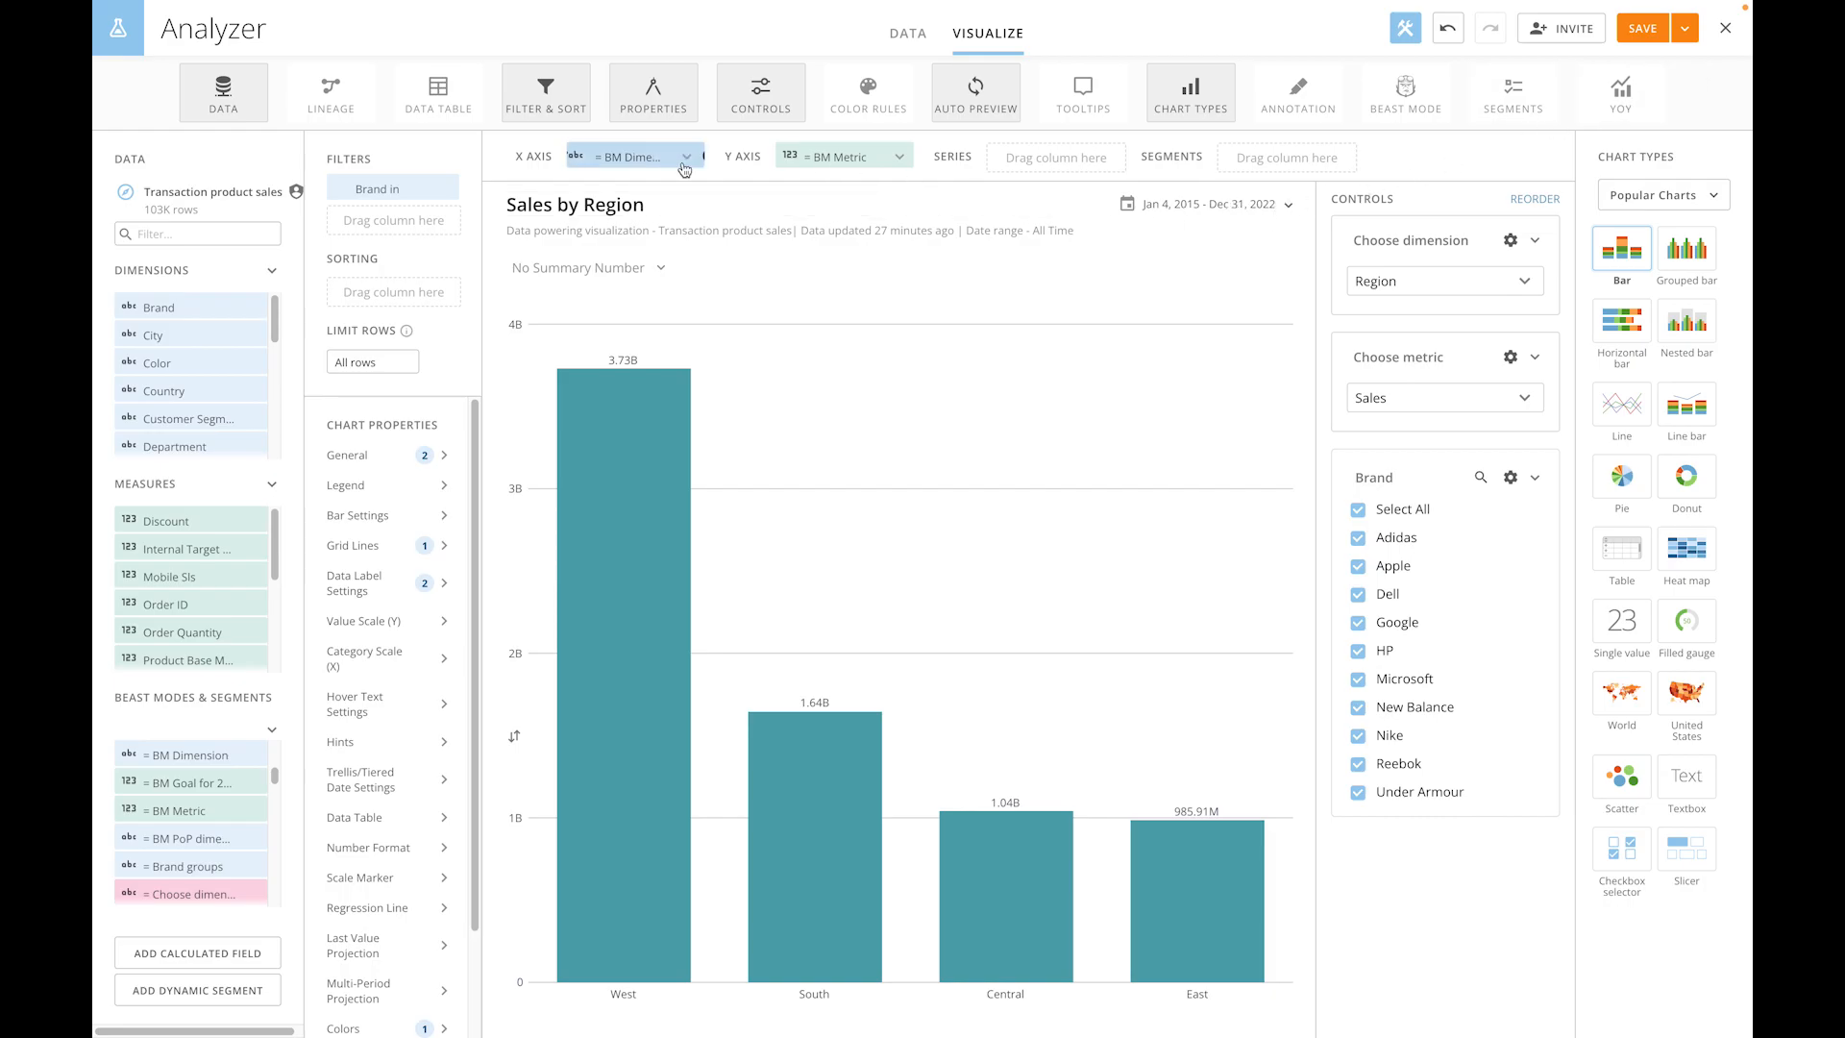
{"action": "left_click", "coordinate": [135, 756]}
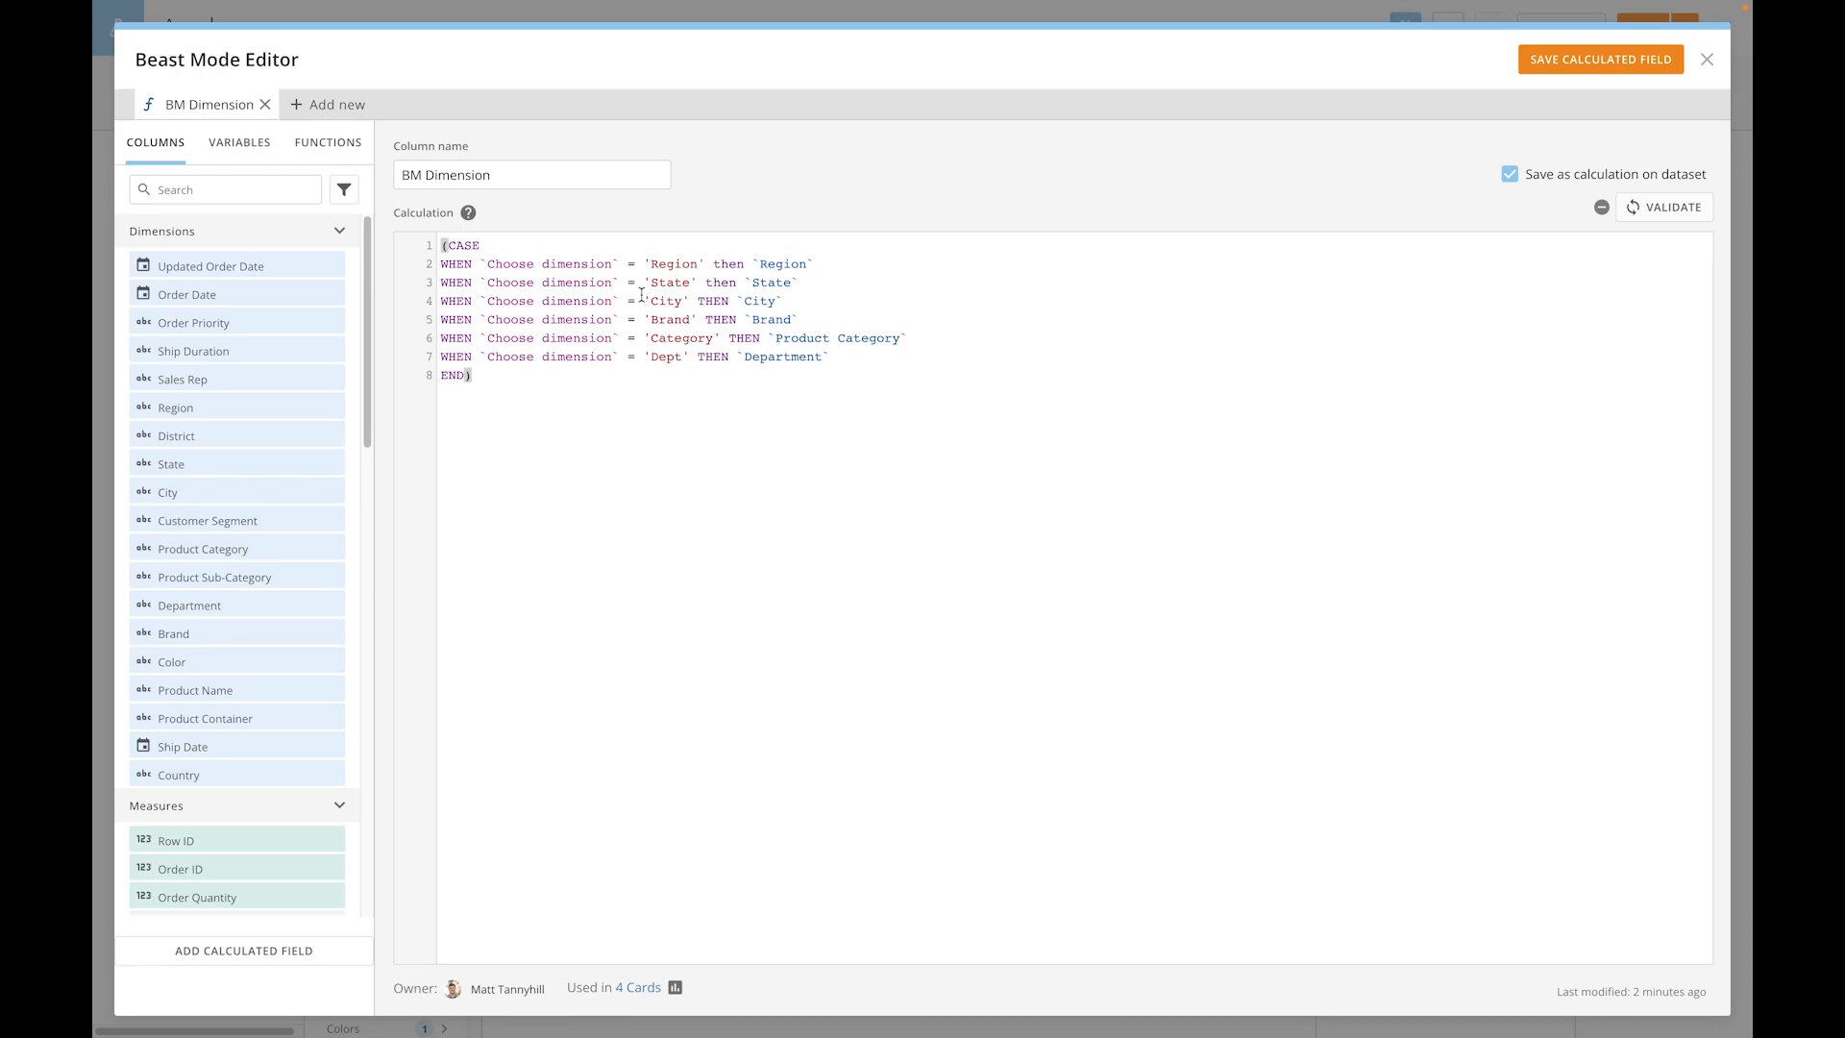
{"action": "left_click_drag", "start_coordinate": [621, 265], "coordinate": [482, 267]}
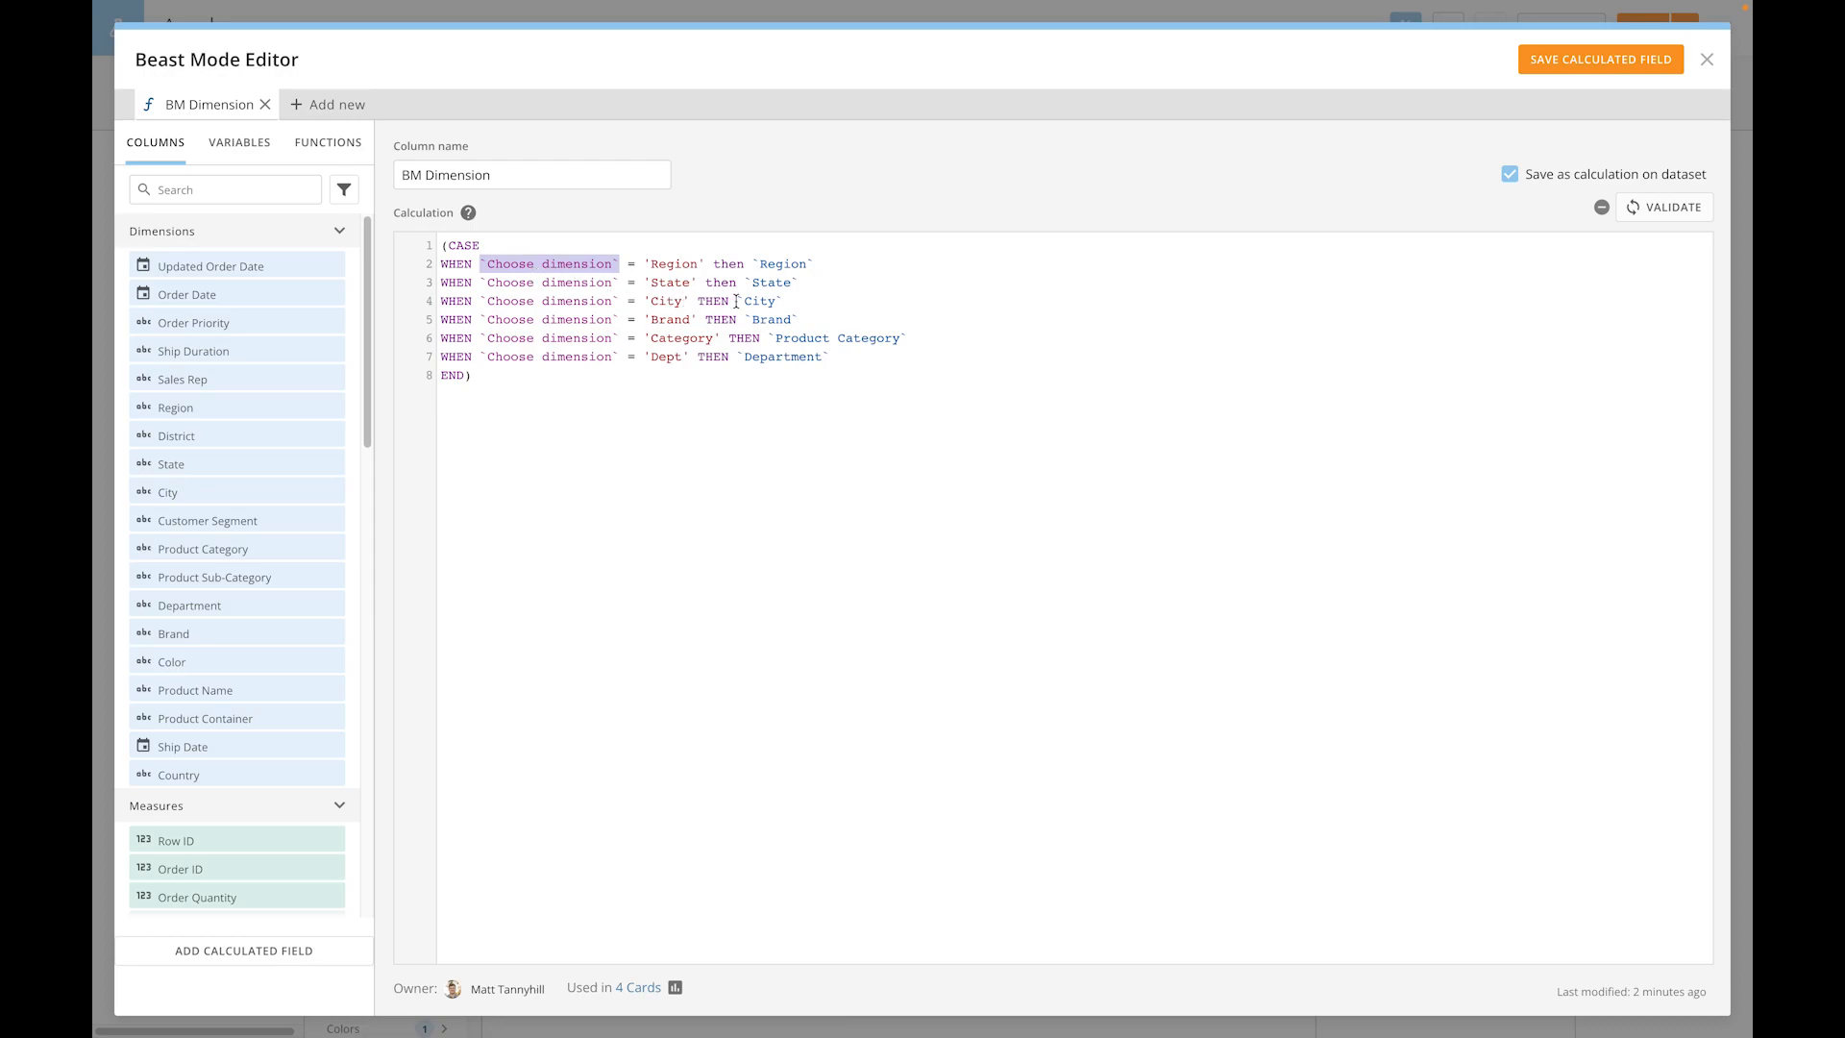
- Examine how the BM Dimension formula maps each Choose dimension value to a dataset column, and leave the formula editor
{"action": "left_click_drag", "start_coordinate": [708, 264], "coordinate": [642, 265]}
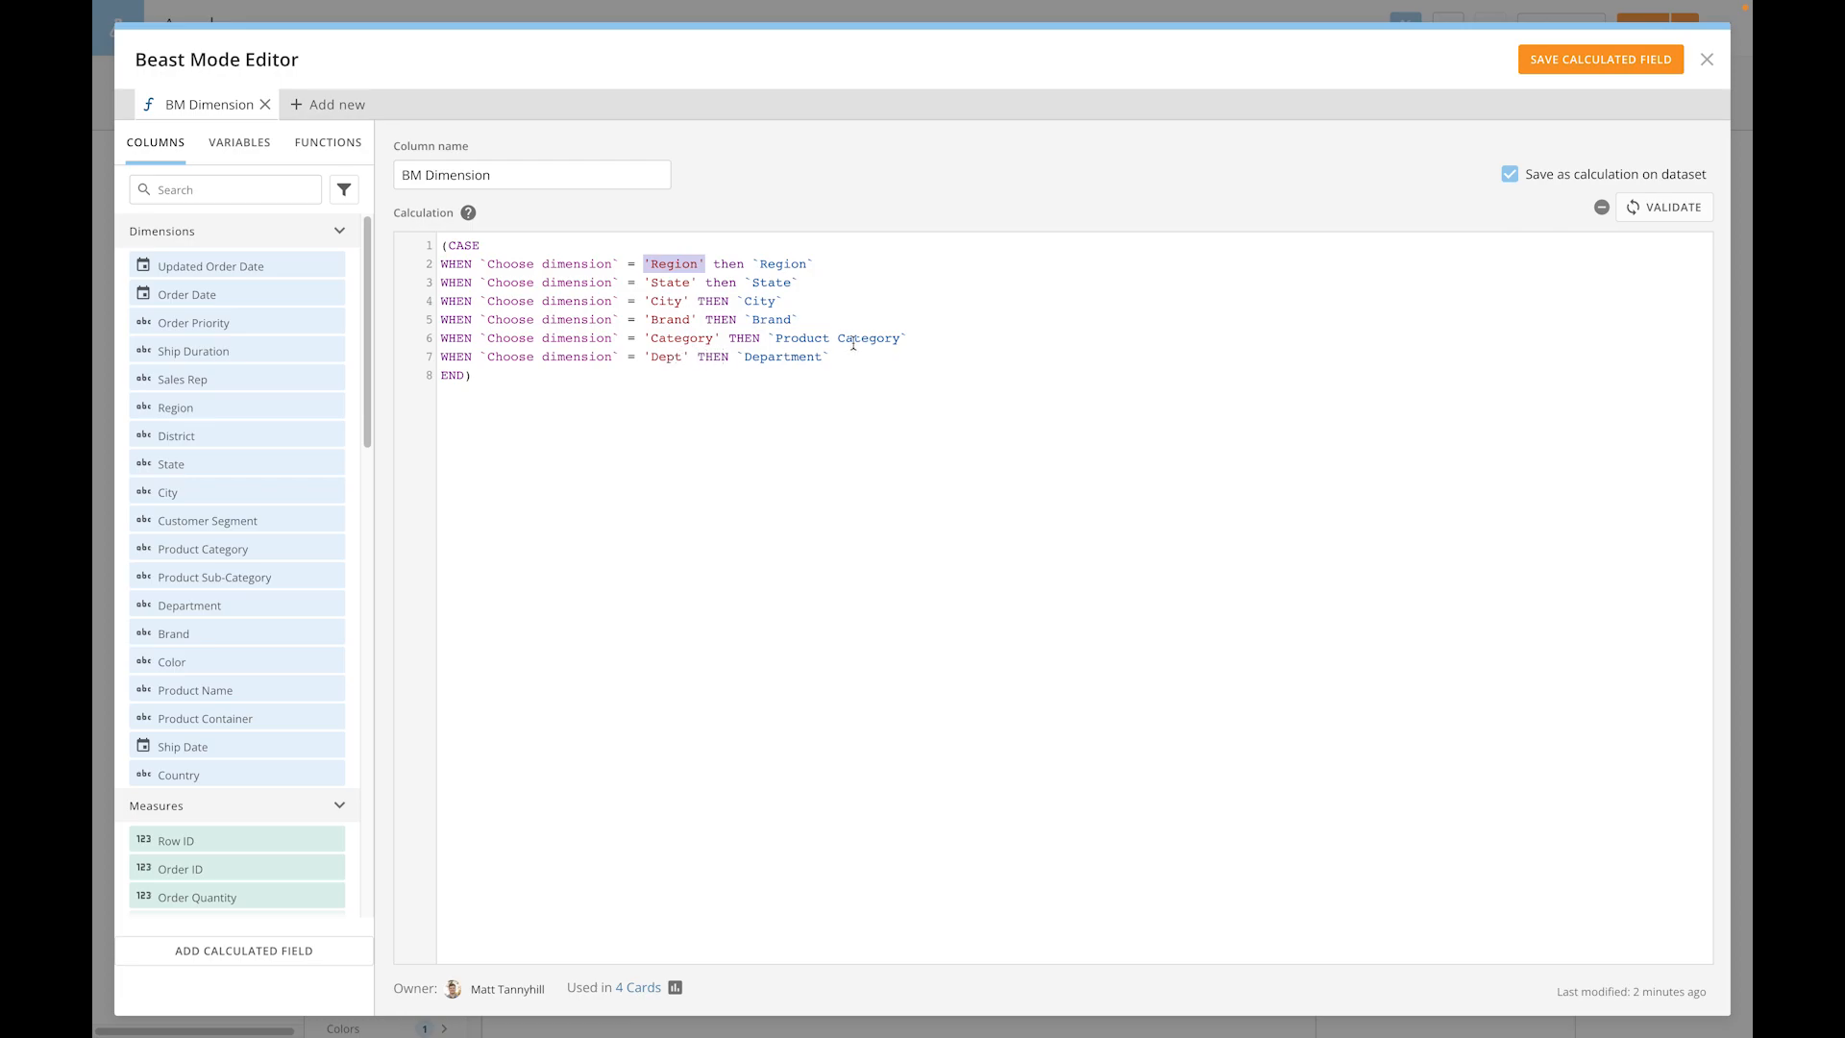
{"action": "left_click", "coordinate": [916, 338]}
{"action": "left_click", "coordinate": [1706, 59]}
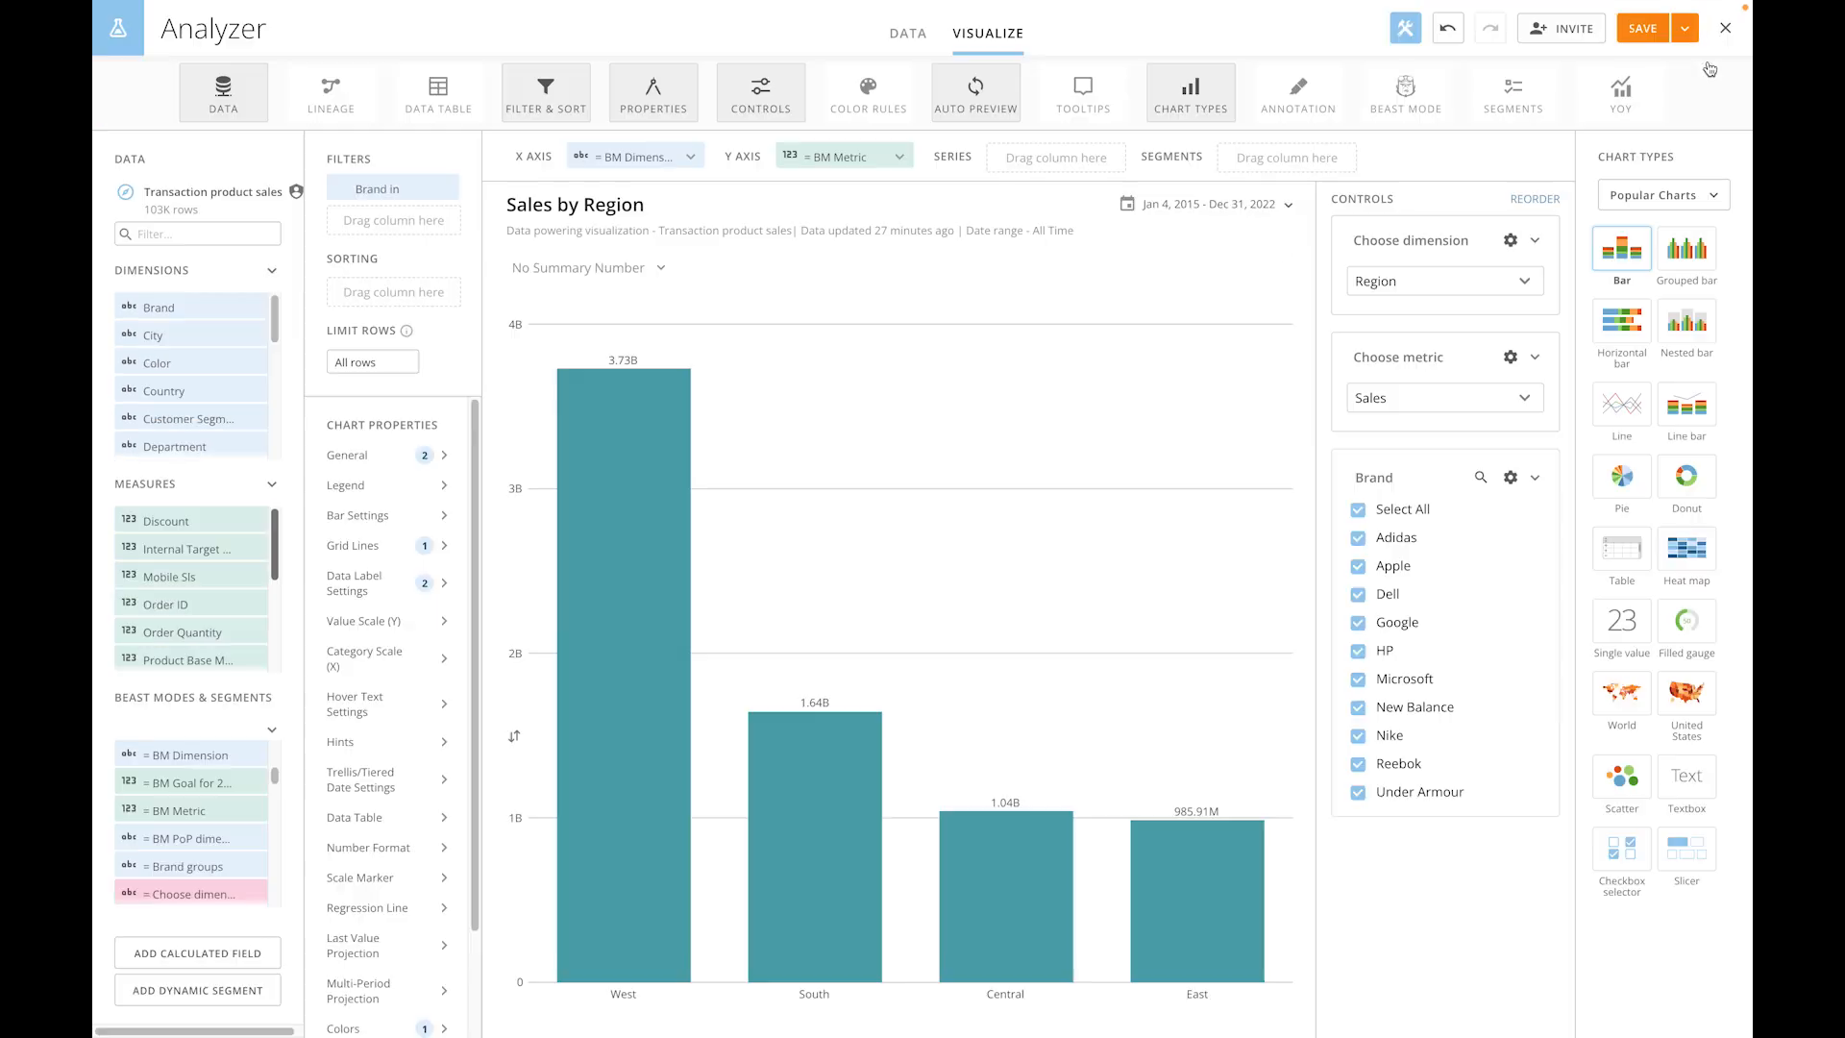
- Set the Choose dimension control to Category in the Sales by Region card and on the Domo Variables Use Cases dashboard
{"action": "left_click", "coordinate": [1391, 283]}
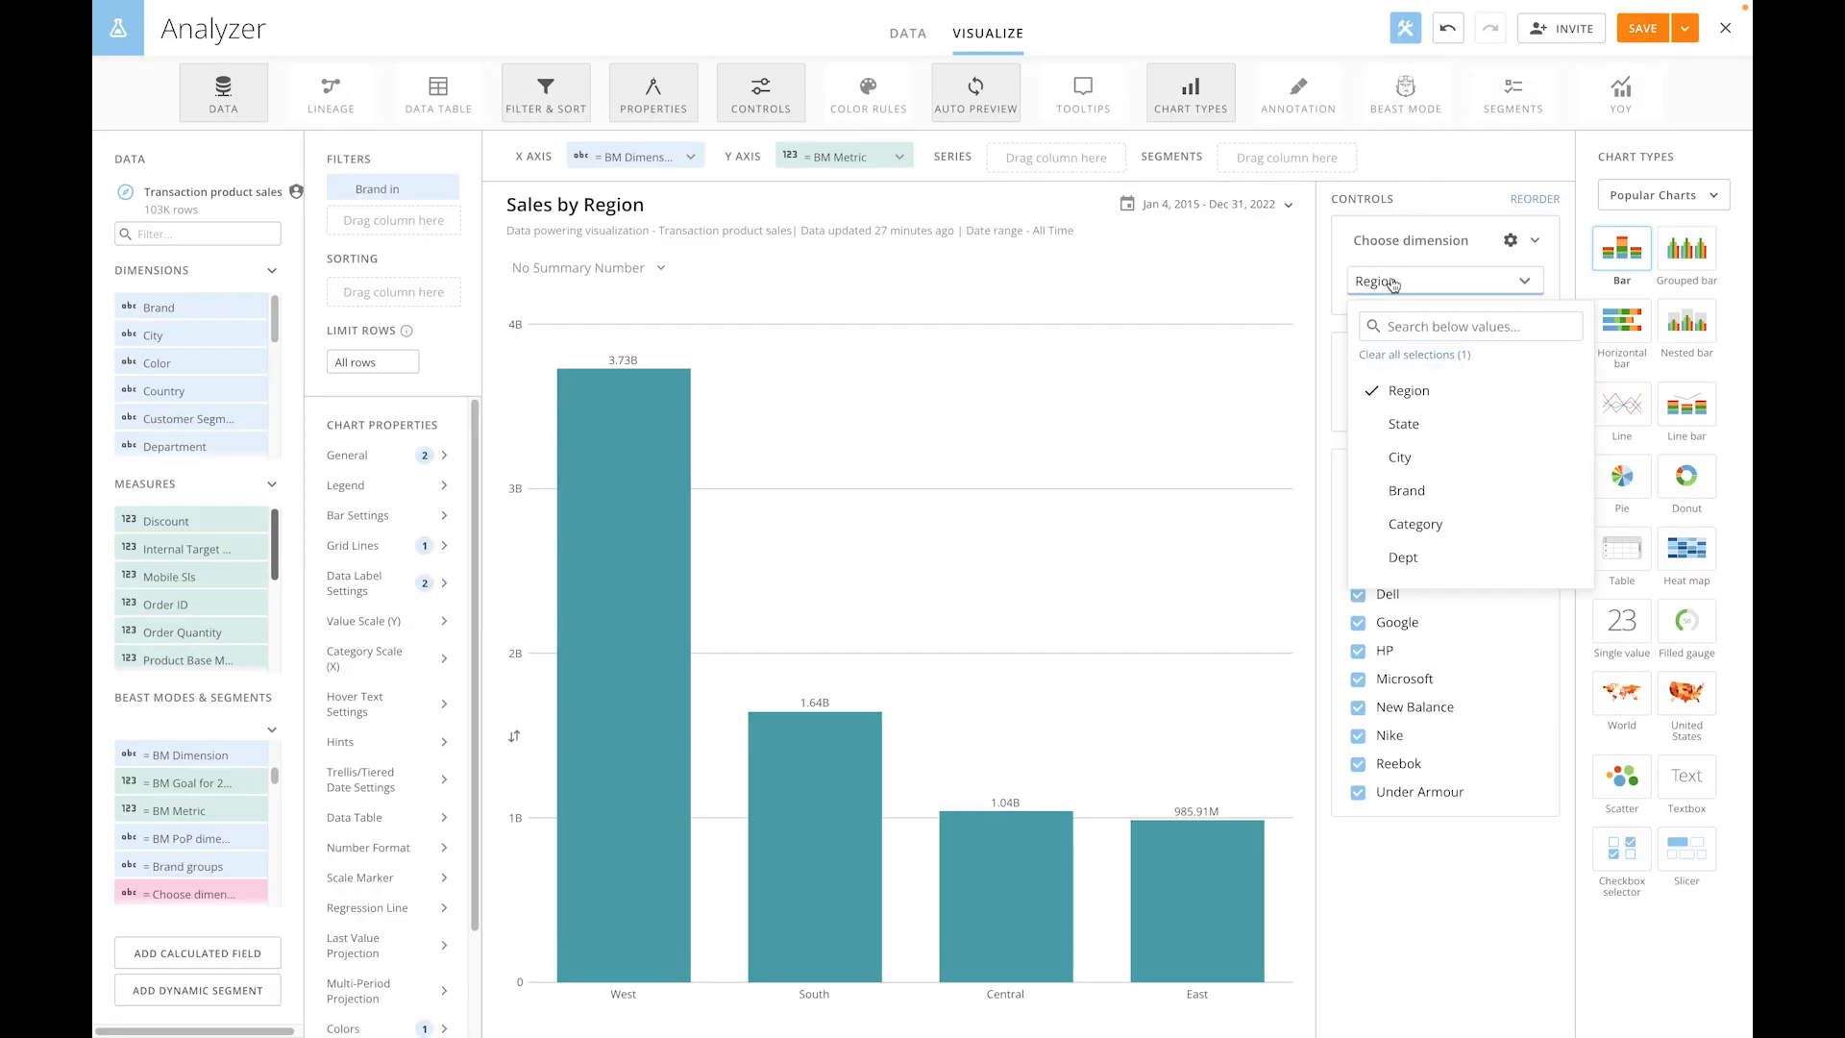
{"action": "left_click", "coordinate": [1458, 526]}
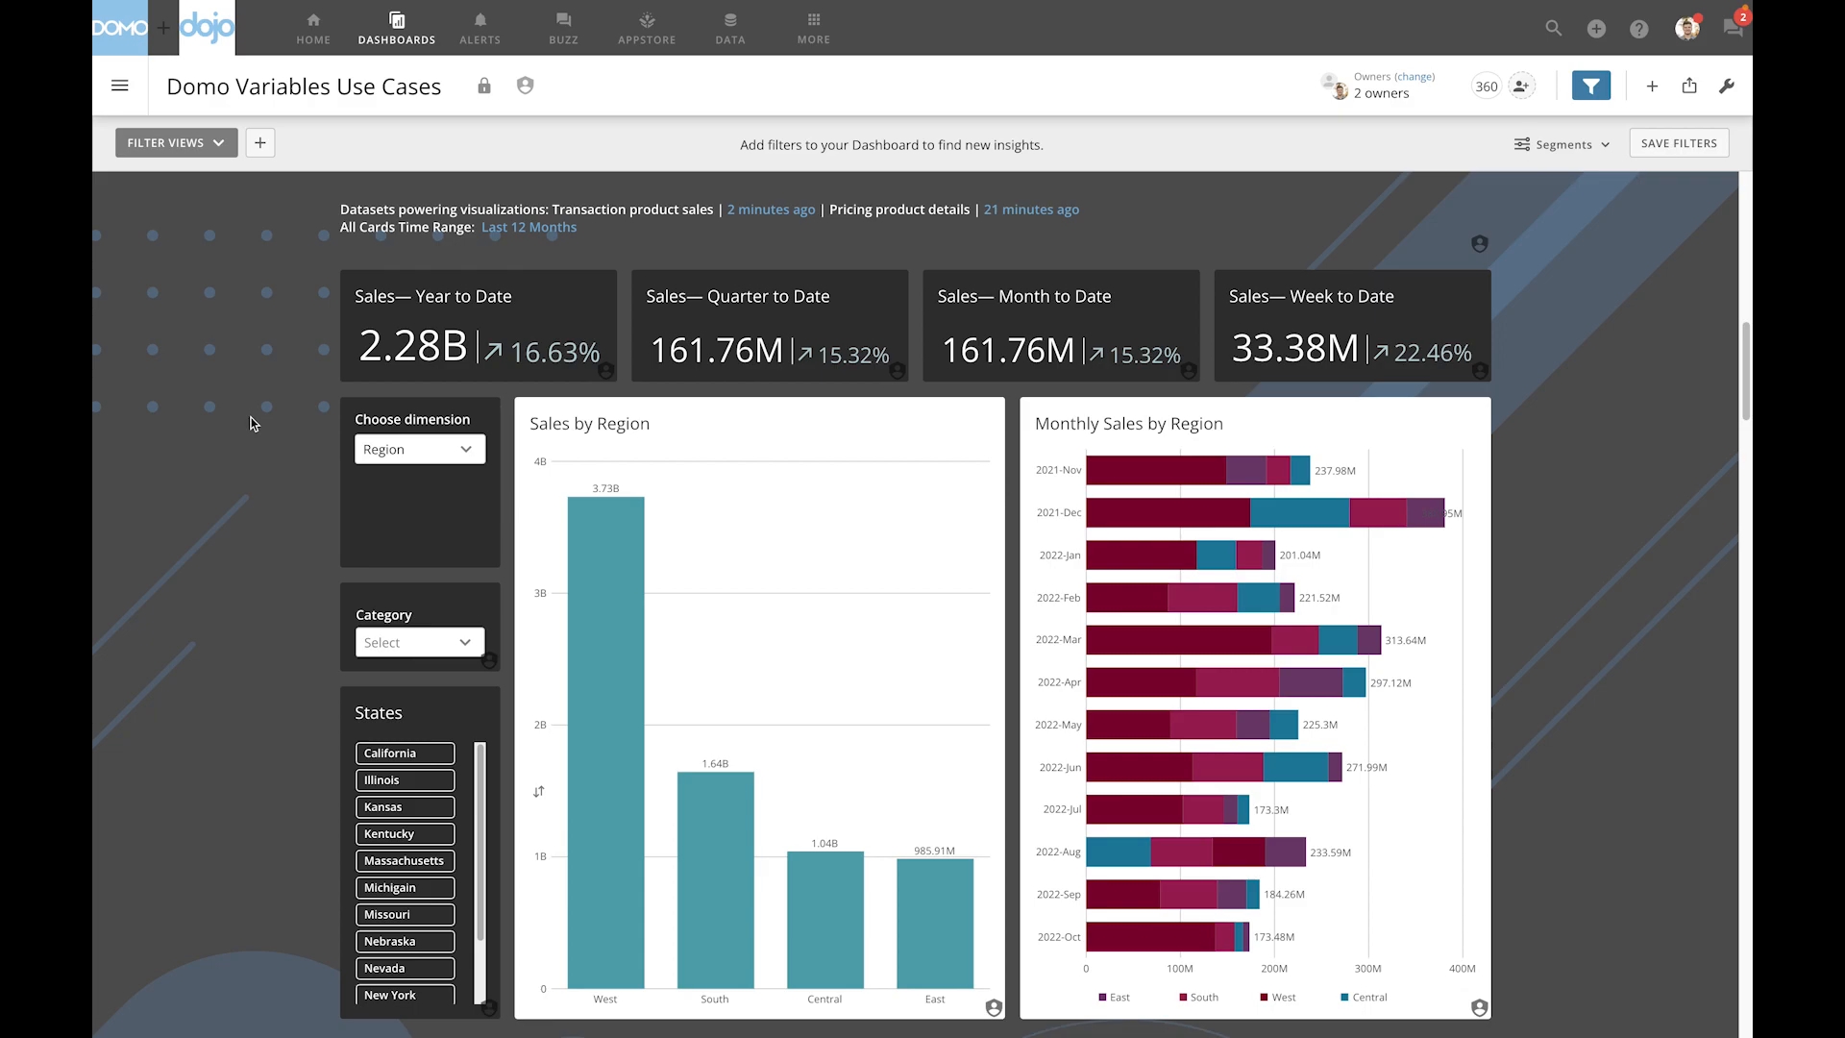
{"action": "left_click", "coordinate": [435, 456]}
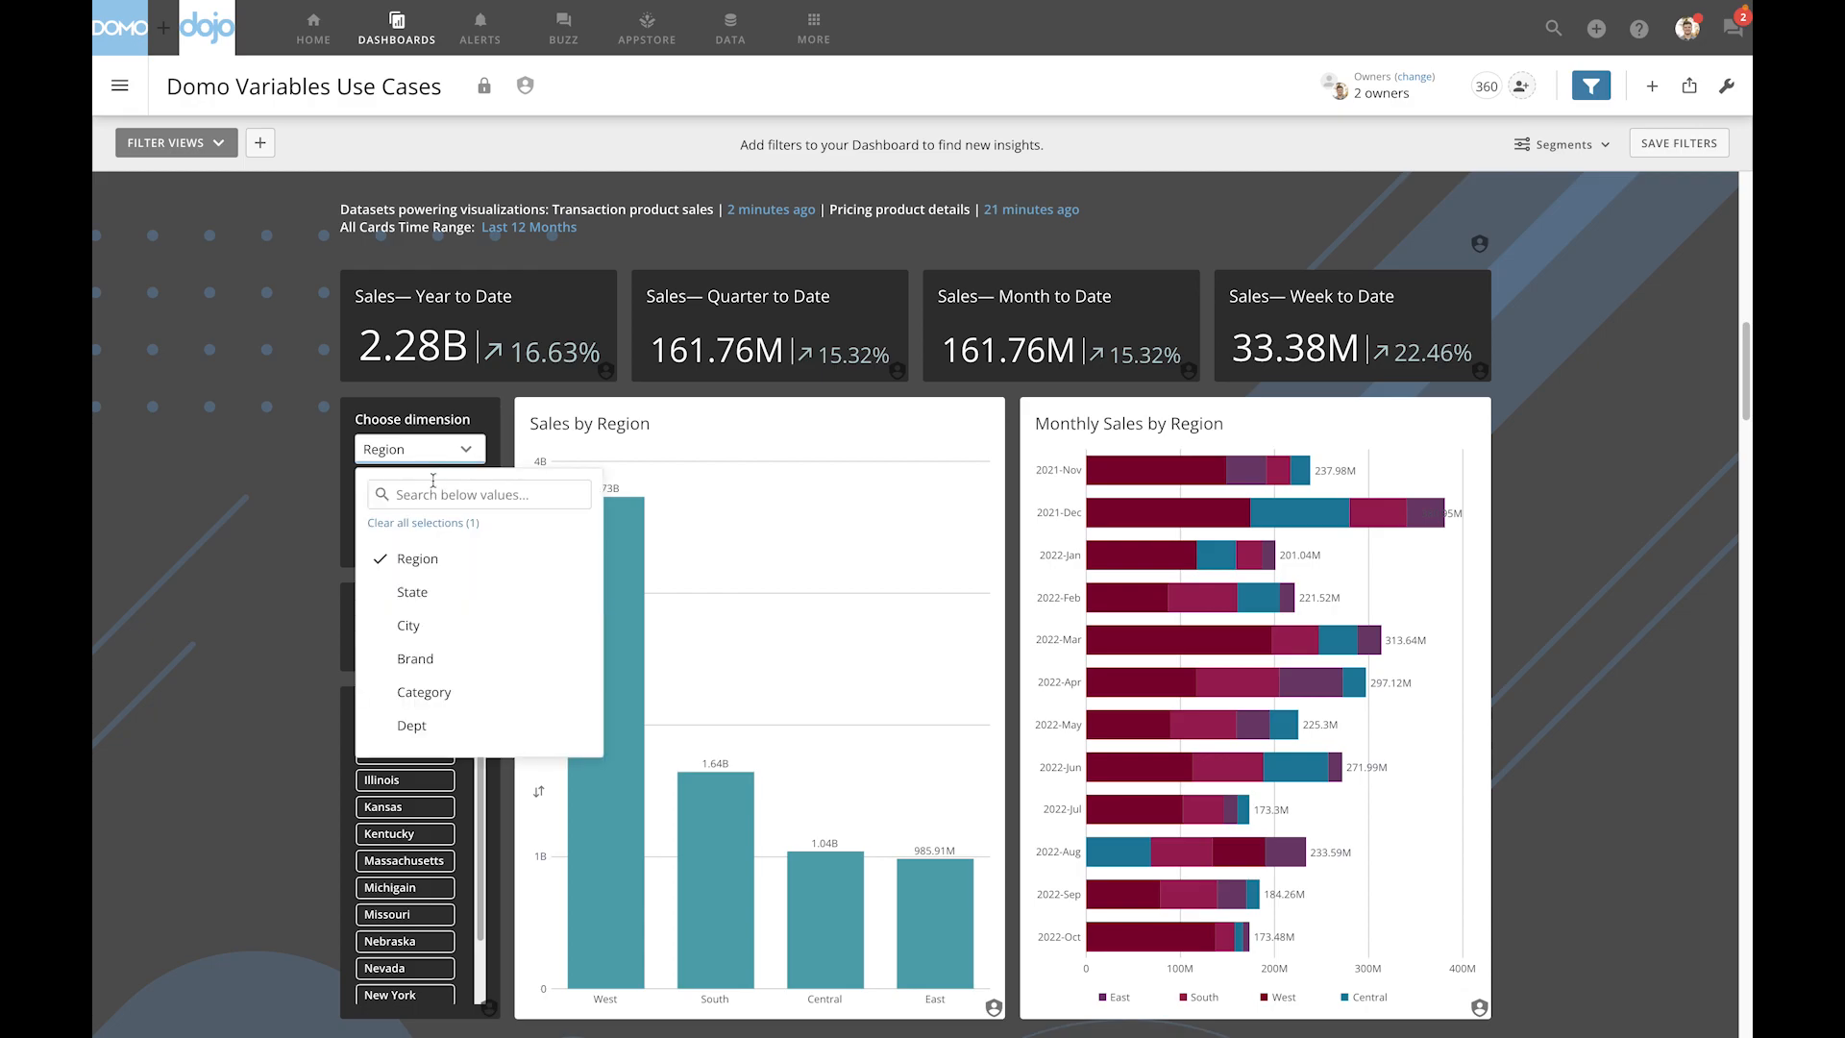
{"action": "left_click", "coordinate": [431, 692]}
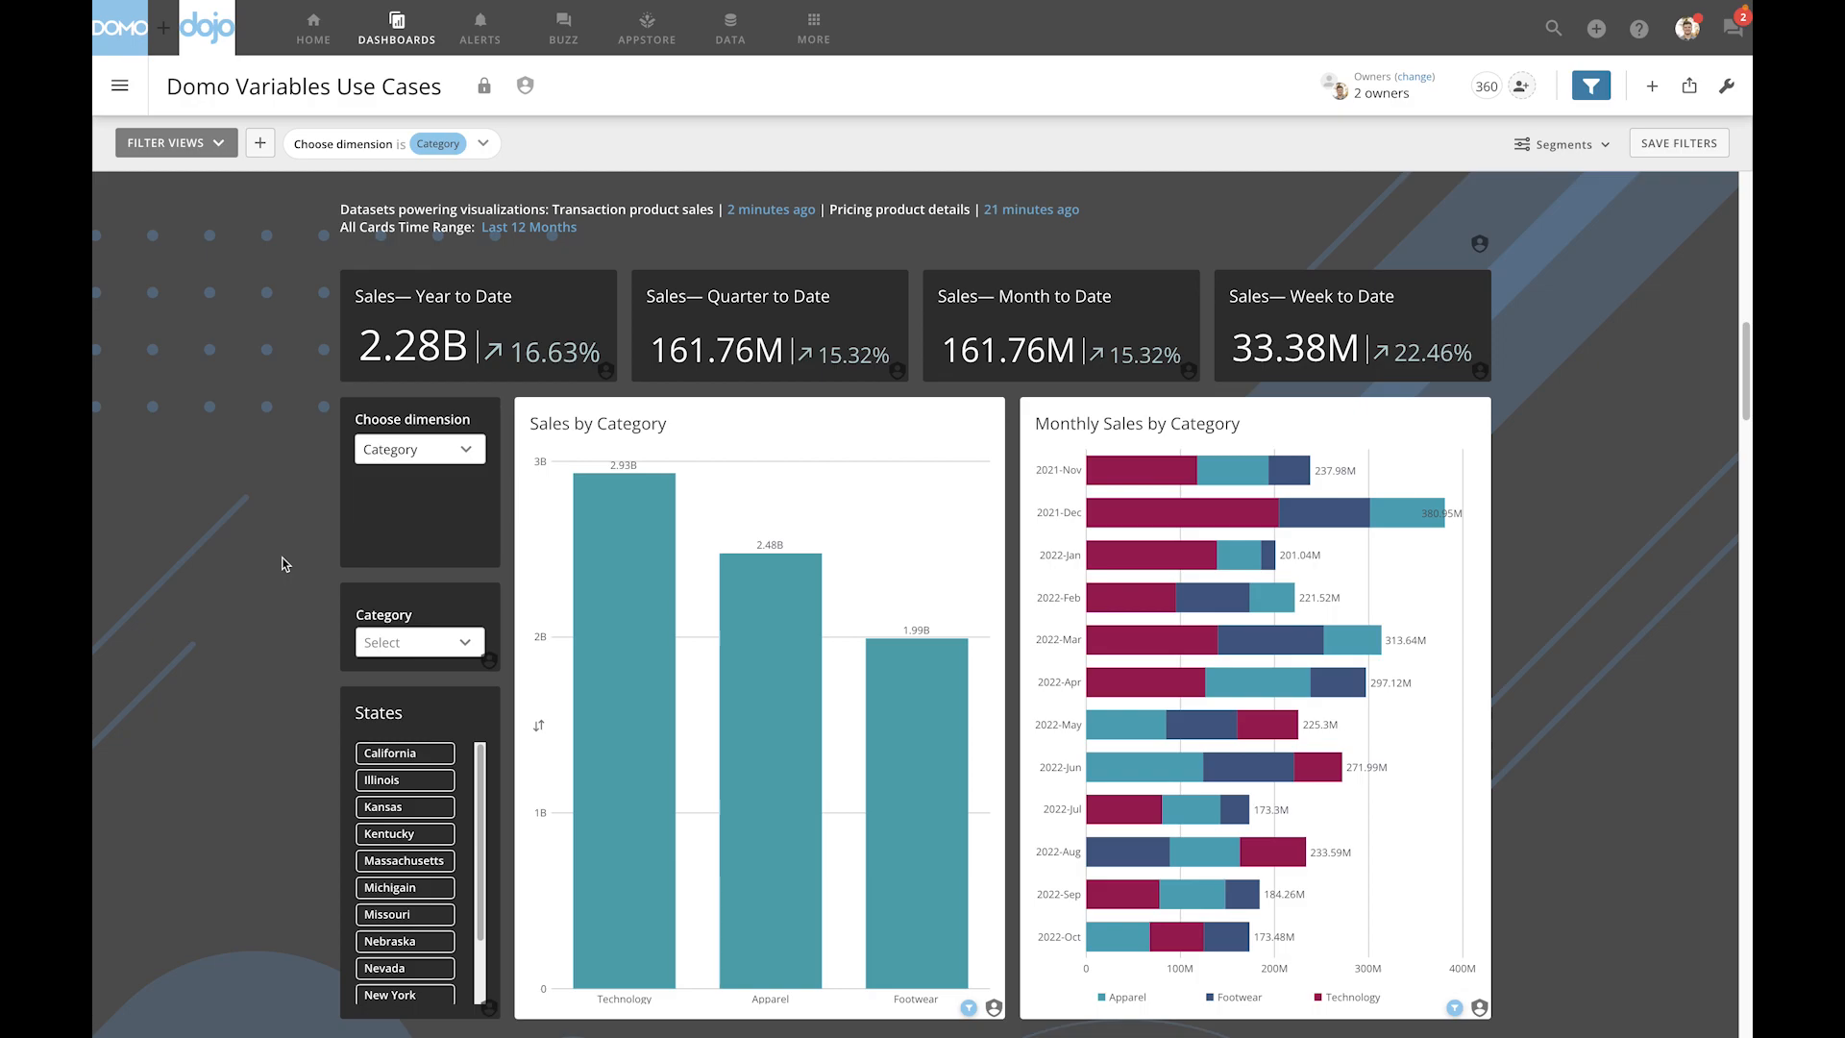
- Add a Choose metric variable control beneath the Choose dimension control on the dashboard and save the layout
{"action": "left_click", "coordinate": [1727, 86]}
{"action": "left_click", "coordinate": [1653, 127]}
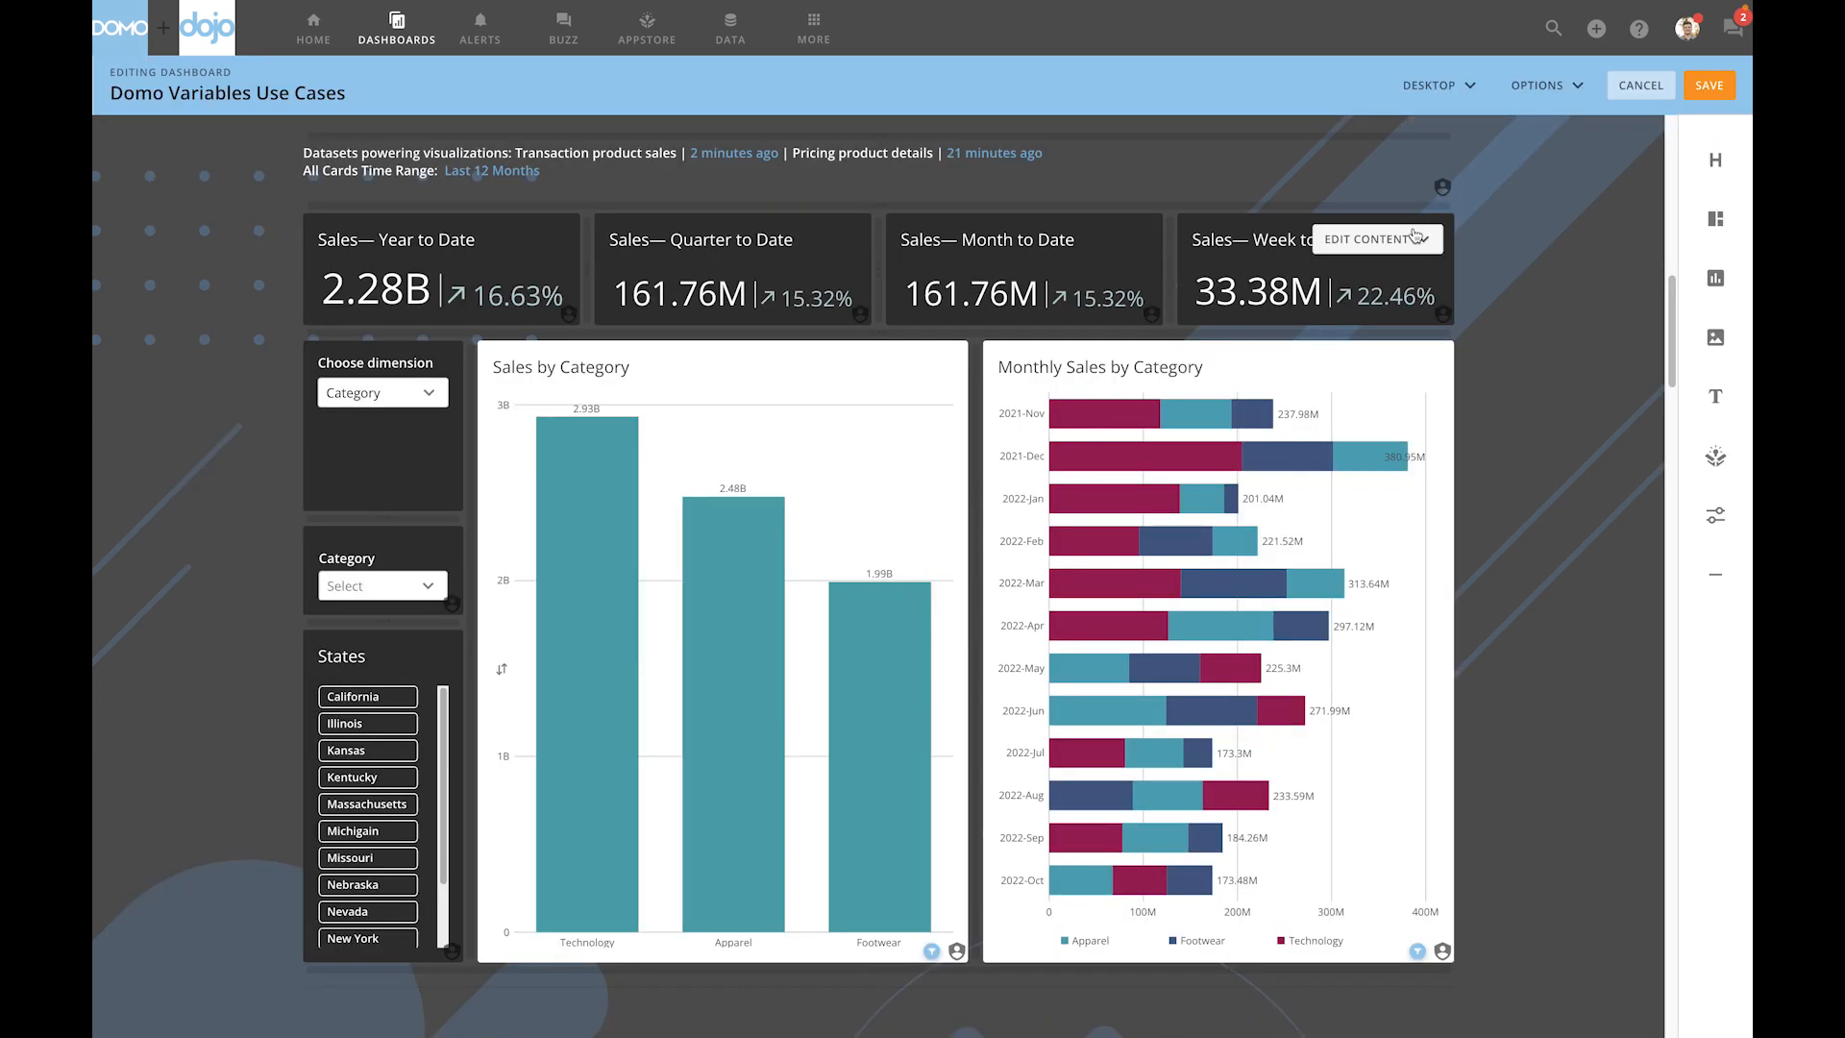
{"action": "left_click_drag", "start_coordinate": [1715, 515], "coordinate": [389, 480]}
{"action": "left_click", "coordinate": [385, 473]}
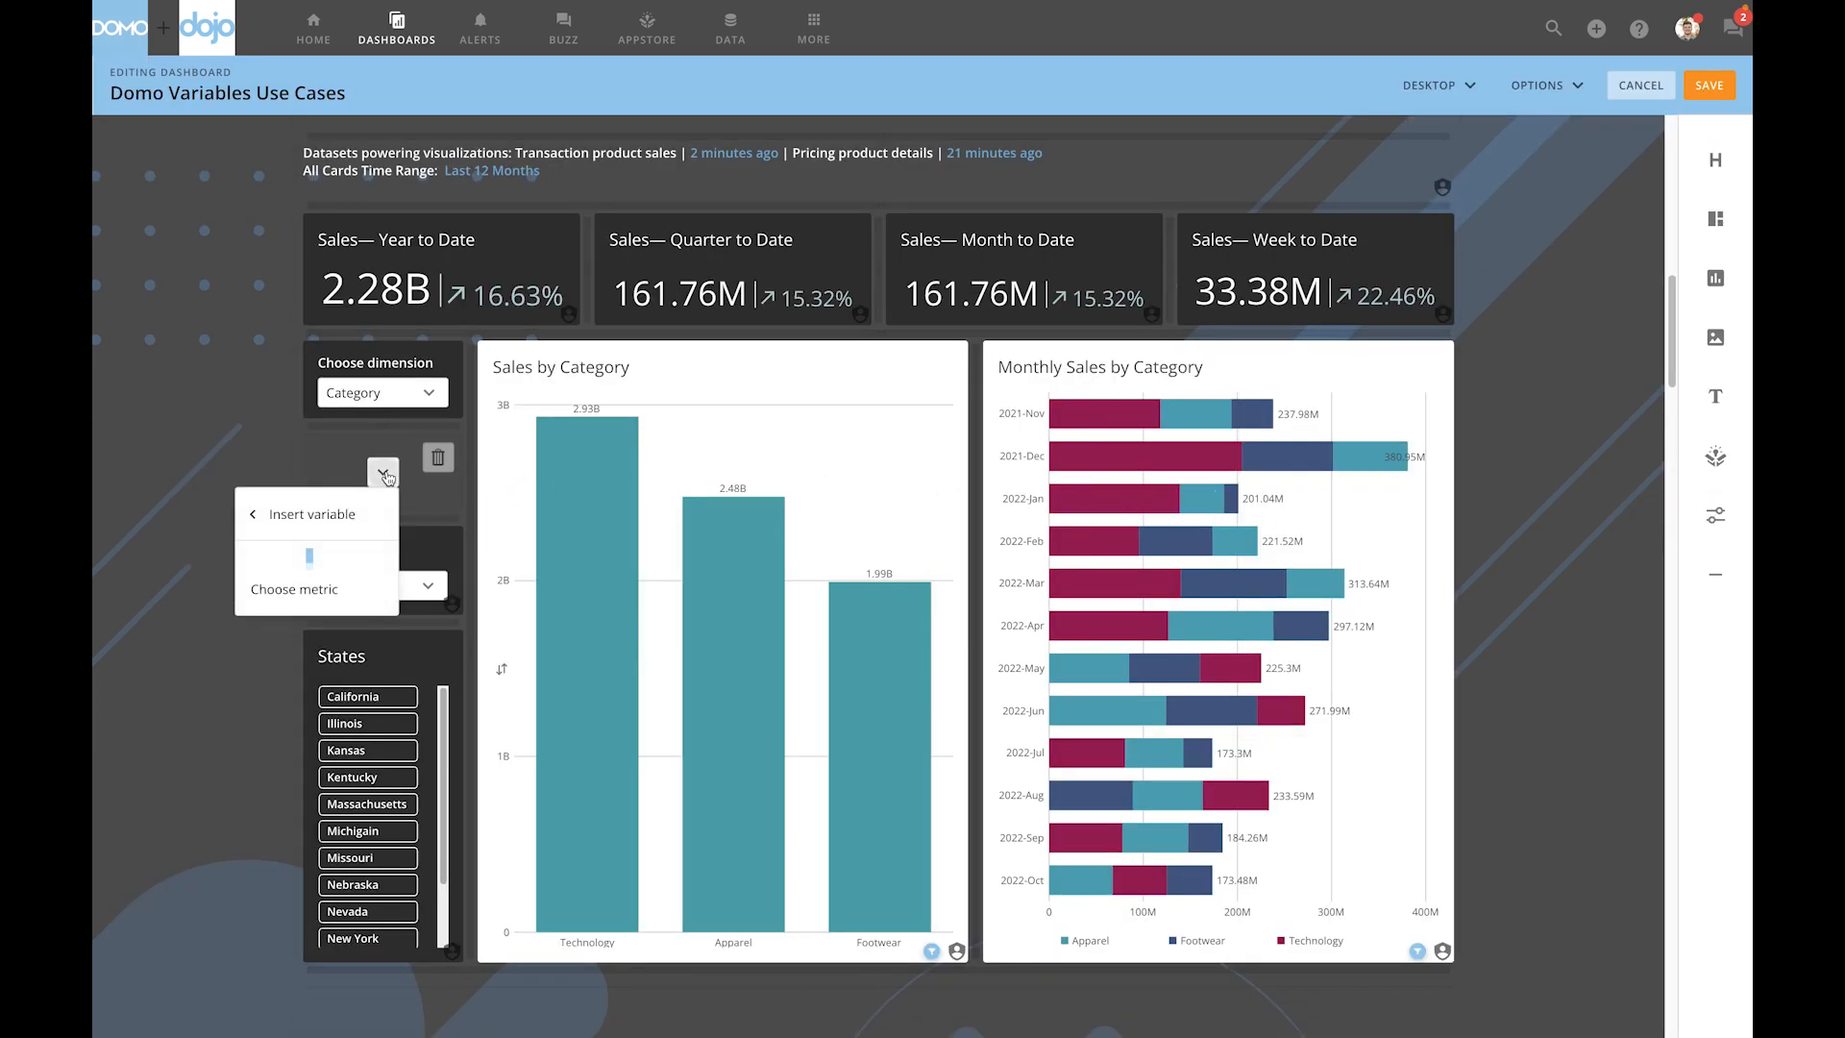
{"action": "left_click", "coordinate": [317, 568]}
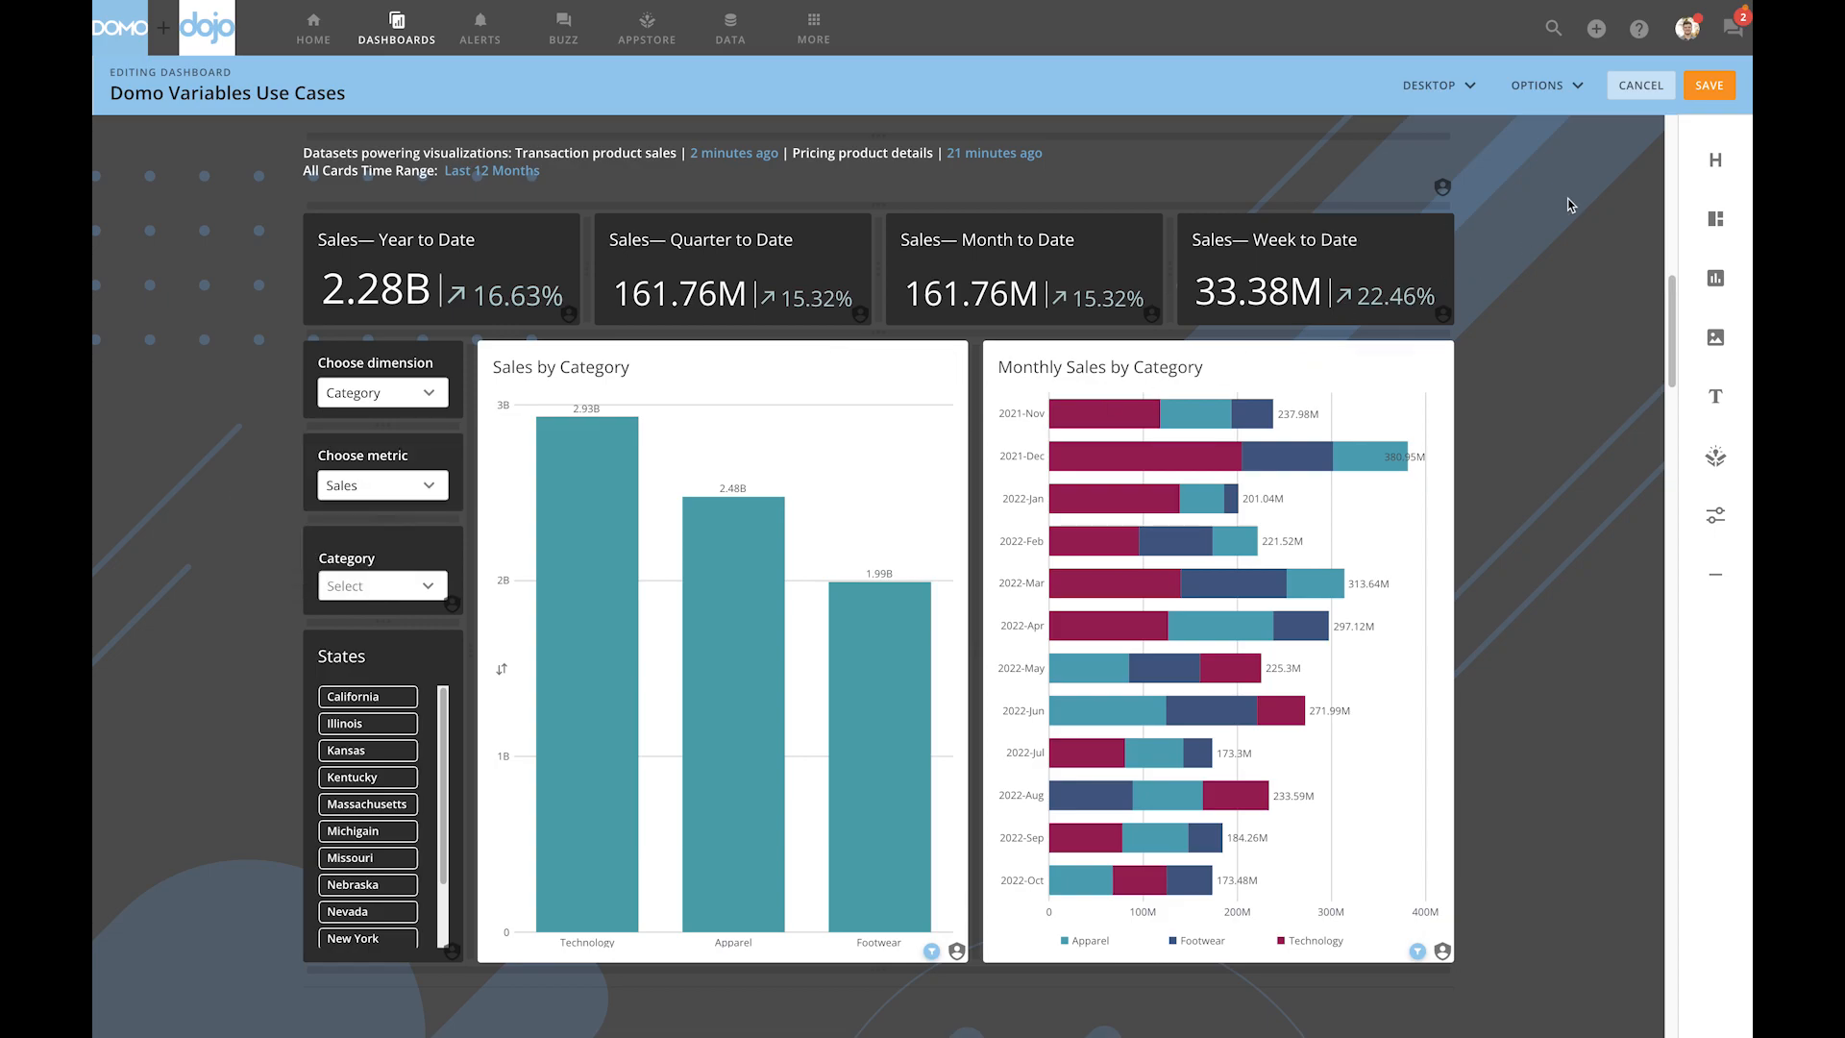
{"action": "left_click", "coordinate": [1707, 89]}
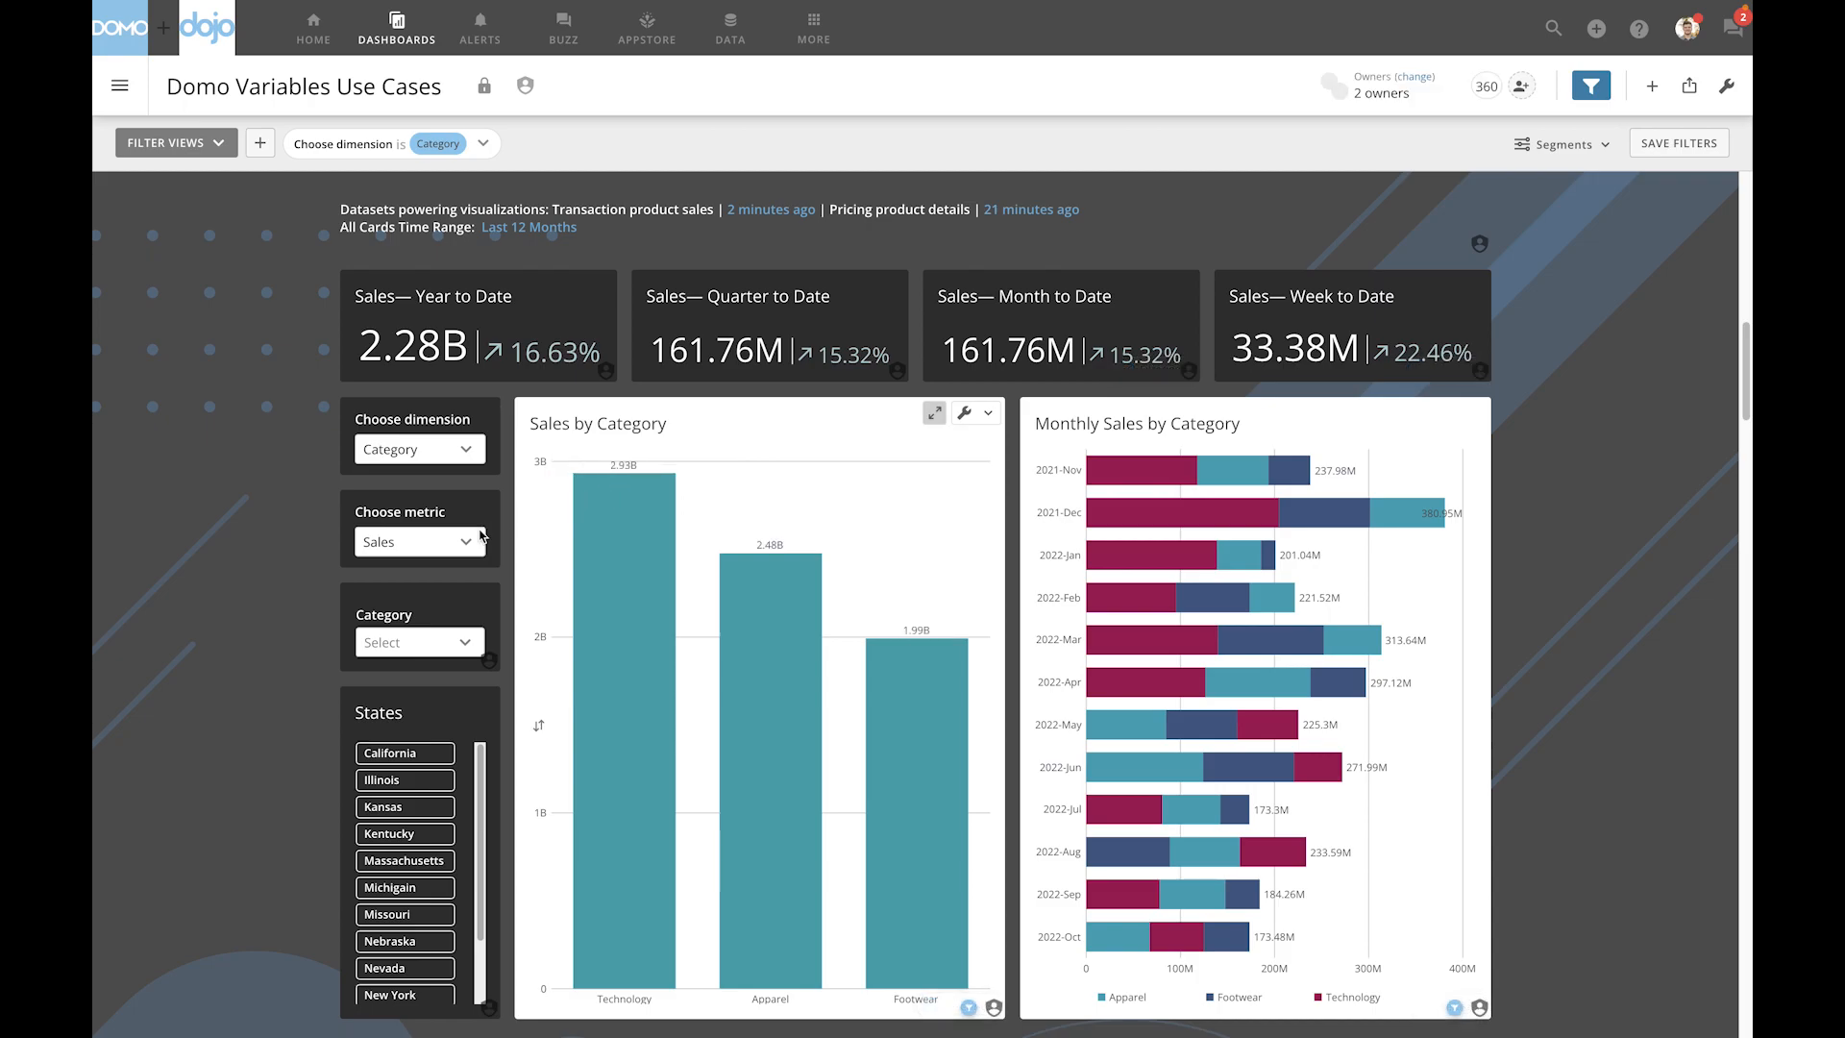
- Switch the dashboard's Choose metric variable to Orders, and change it to Units through its dashboard filter
{"action": "left_click", "coordinate": [442, 550]}
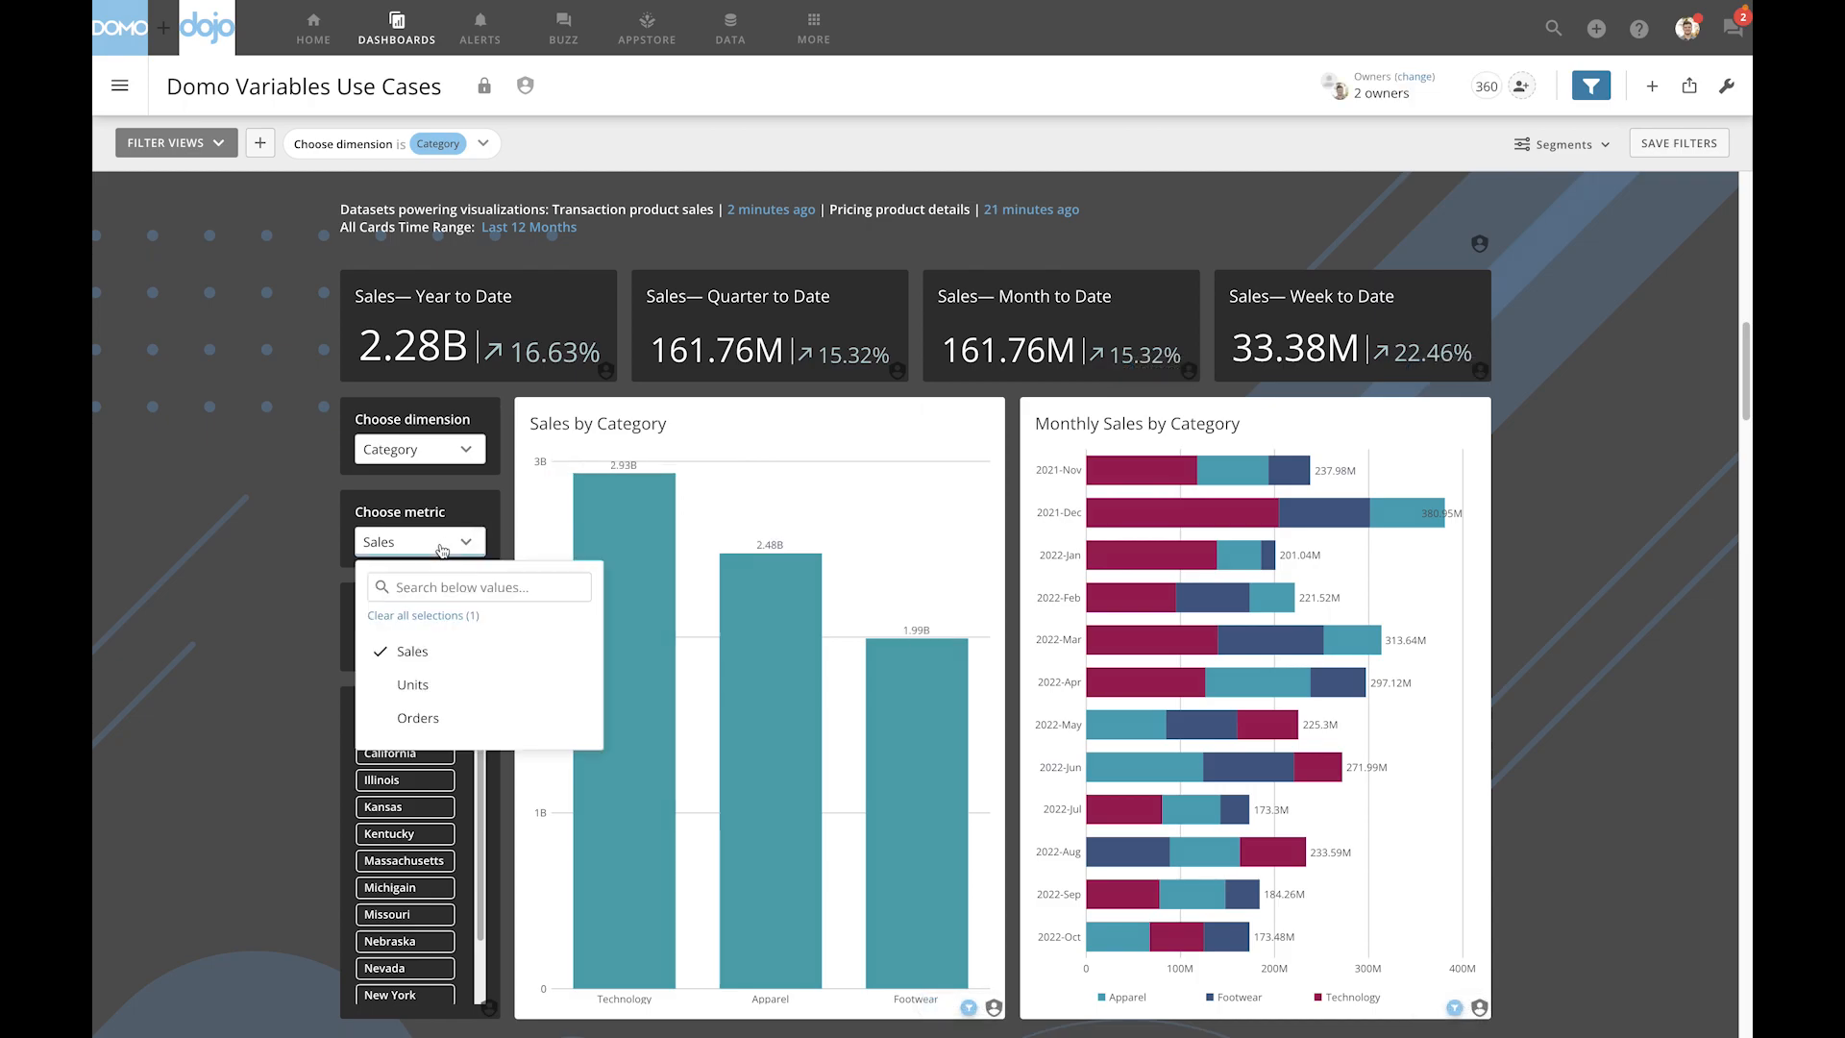
{"action": "left_click", "coordinate": [450, 733]}
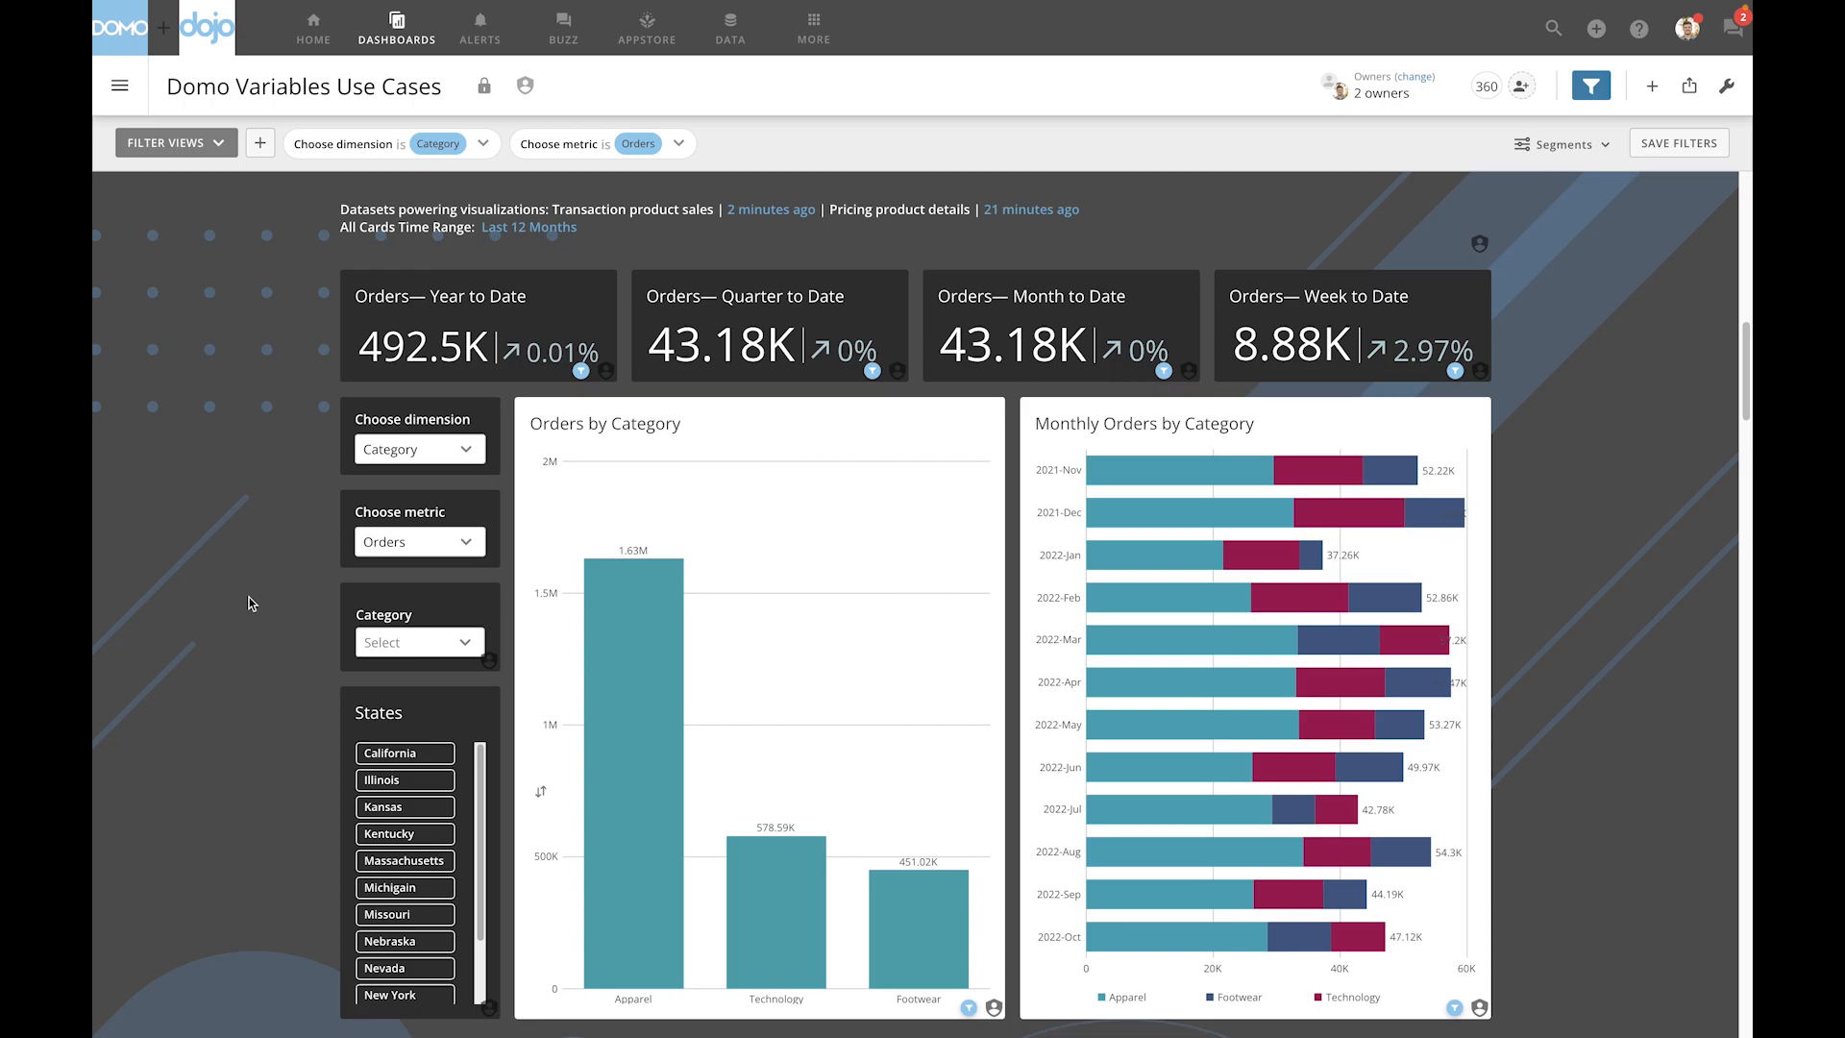
{"action": "left_click", "coordinate": [680, 145]}
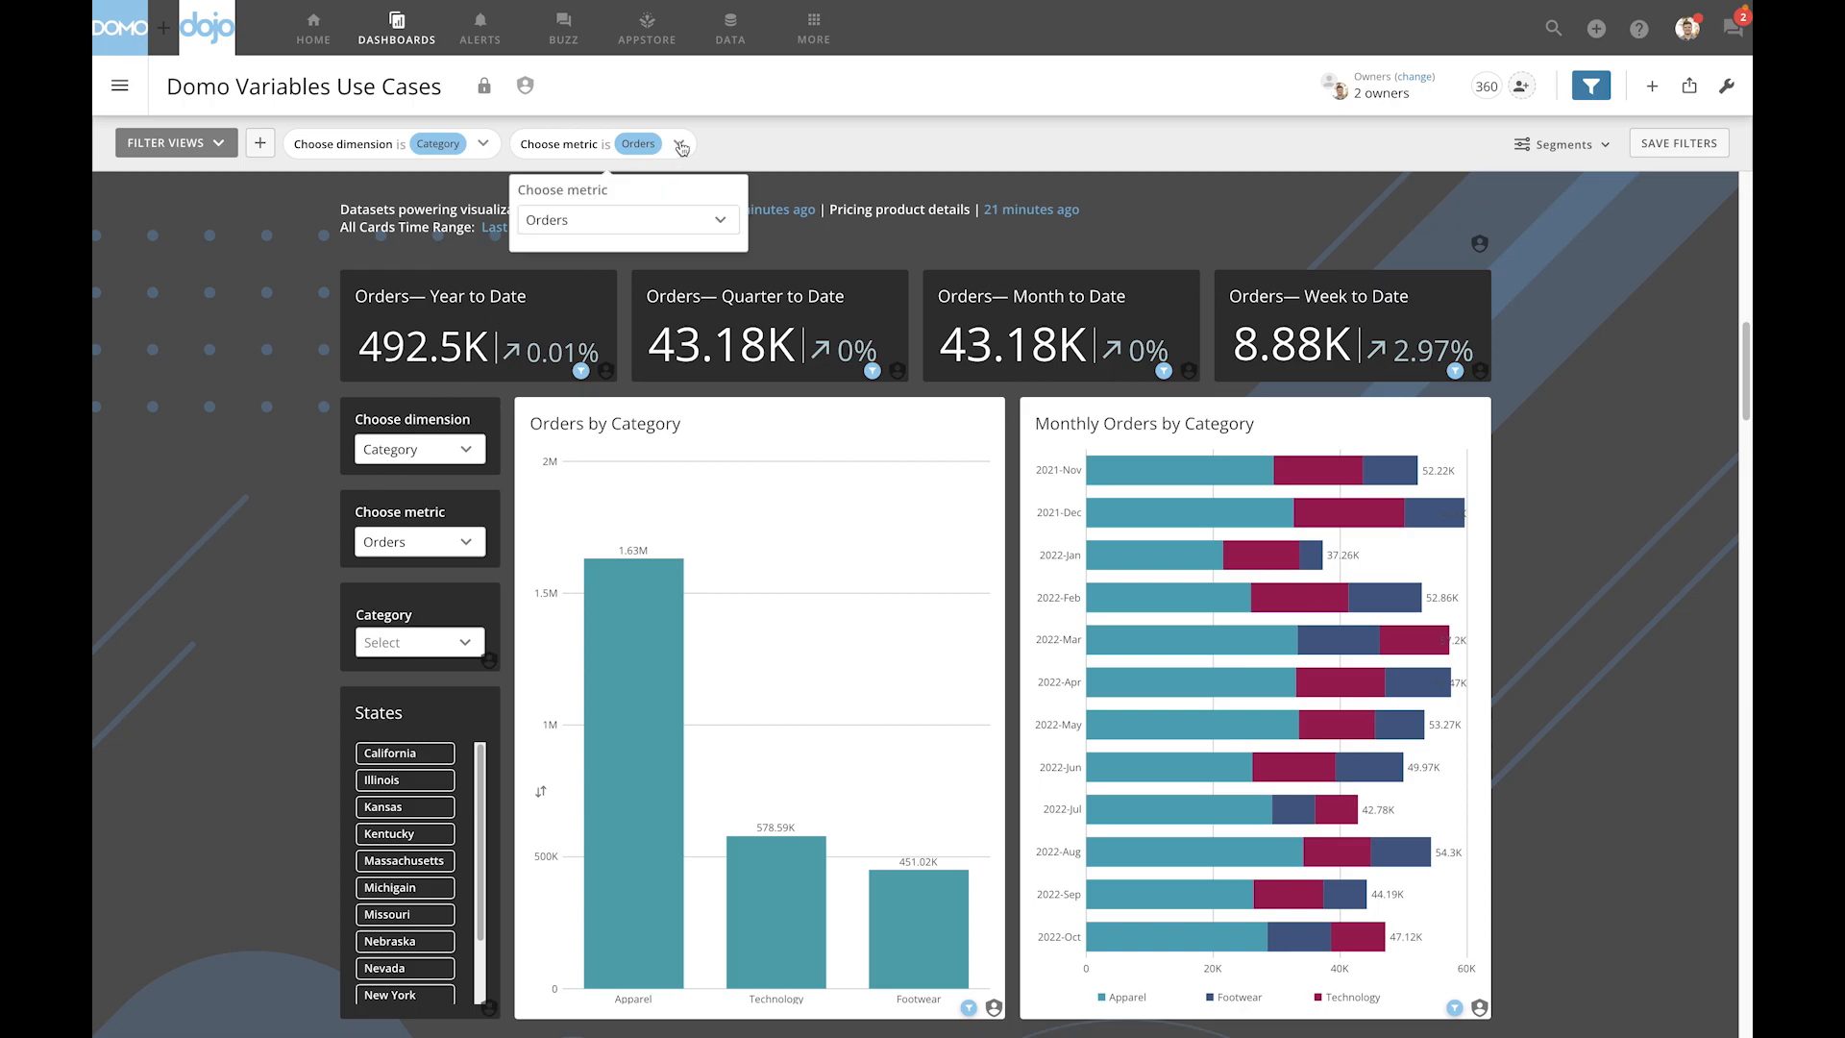
{"action": "left_click", "coordinate": [664, 230]}
{"action": "left_click", "coordinate": [621, 359]}
{"action": "left_click", "coordinate": [285, 444]}
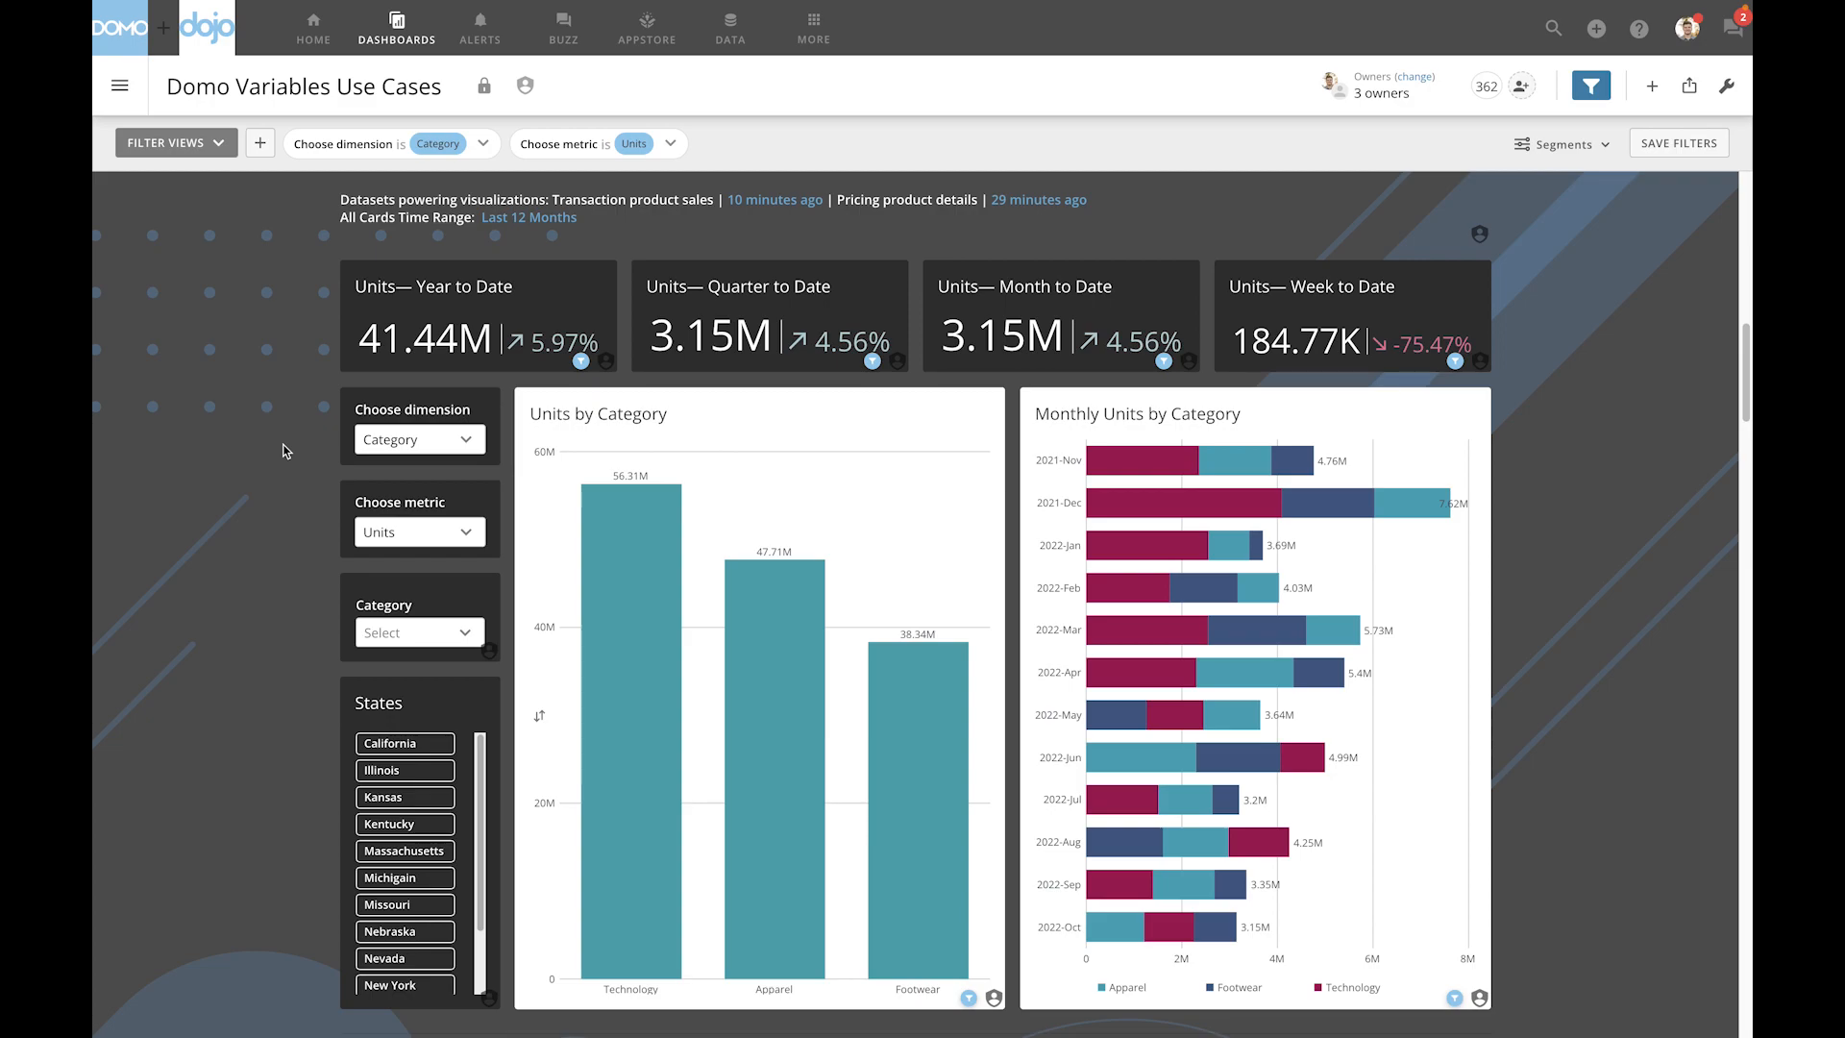
- Set the dashboard's Choose dimension control to Region and its Choose metric control to Sales
{"action": "left_click", "coordinate": [412, 448]}
{"action": "left_click", "coordinate": [424, 548]}
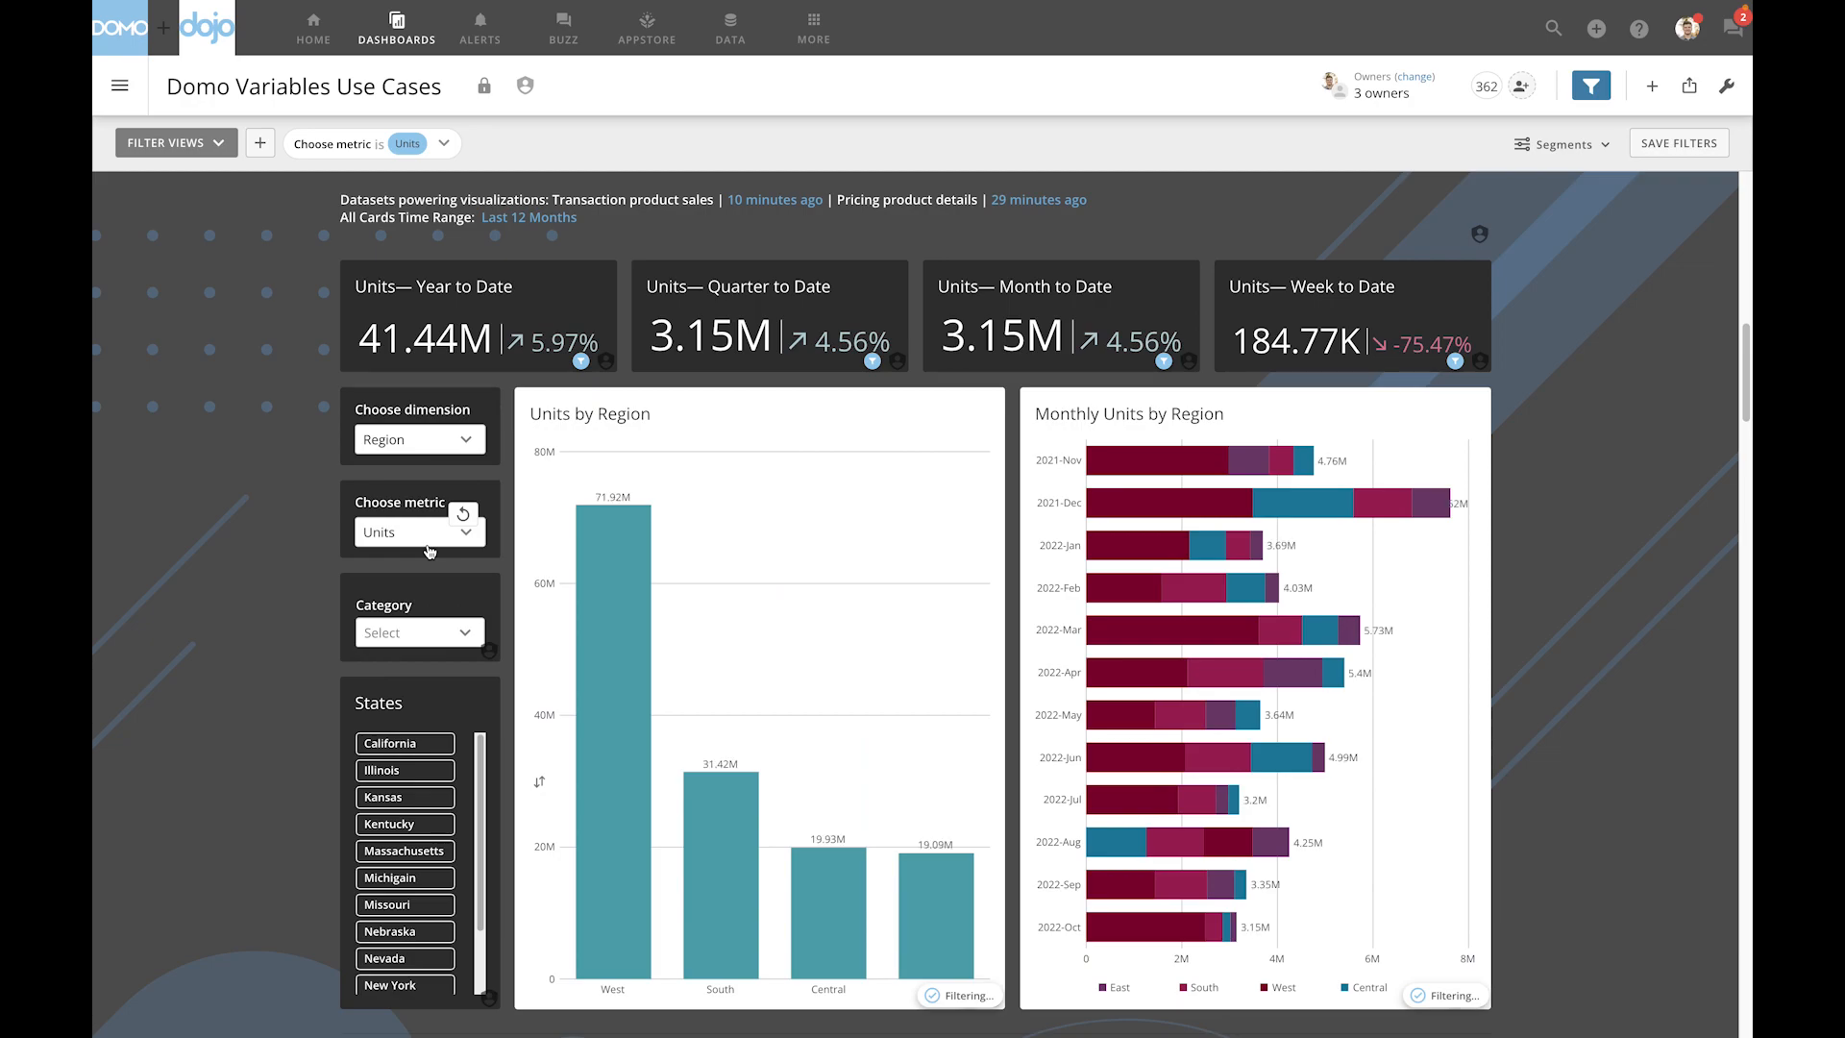
{"action": "left_click", "coordinate": [427, 534]}
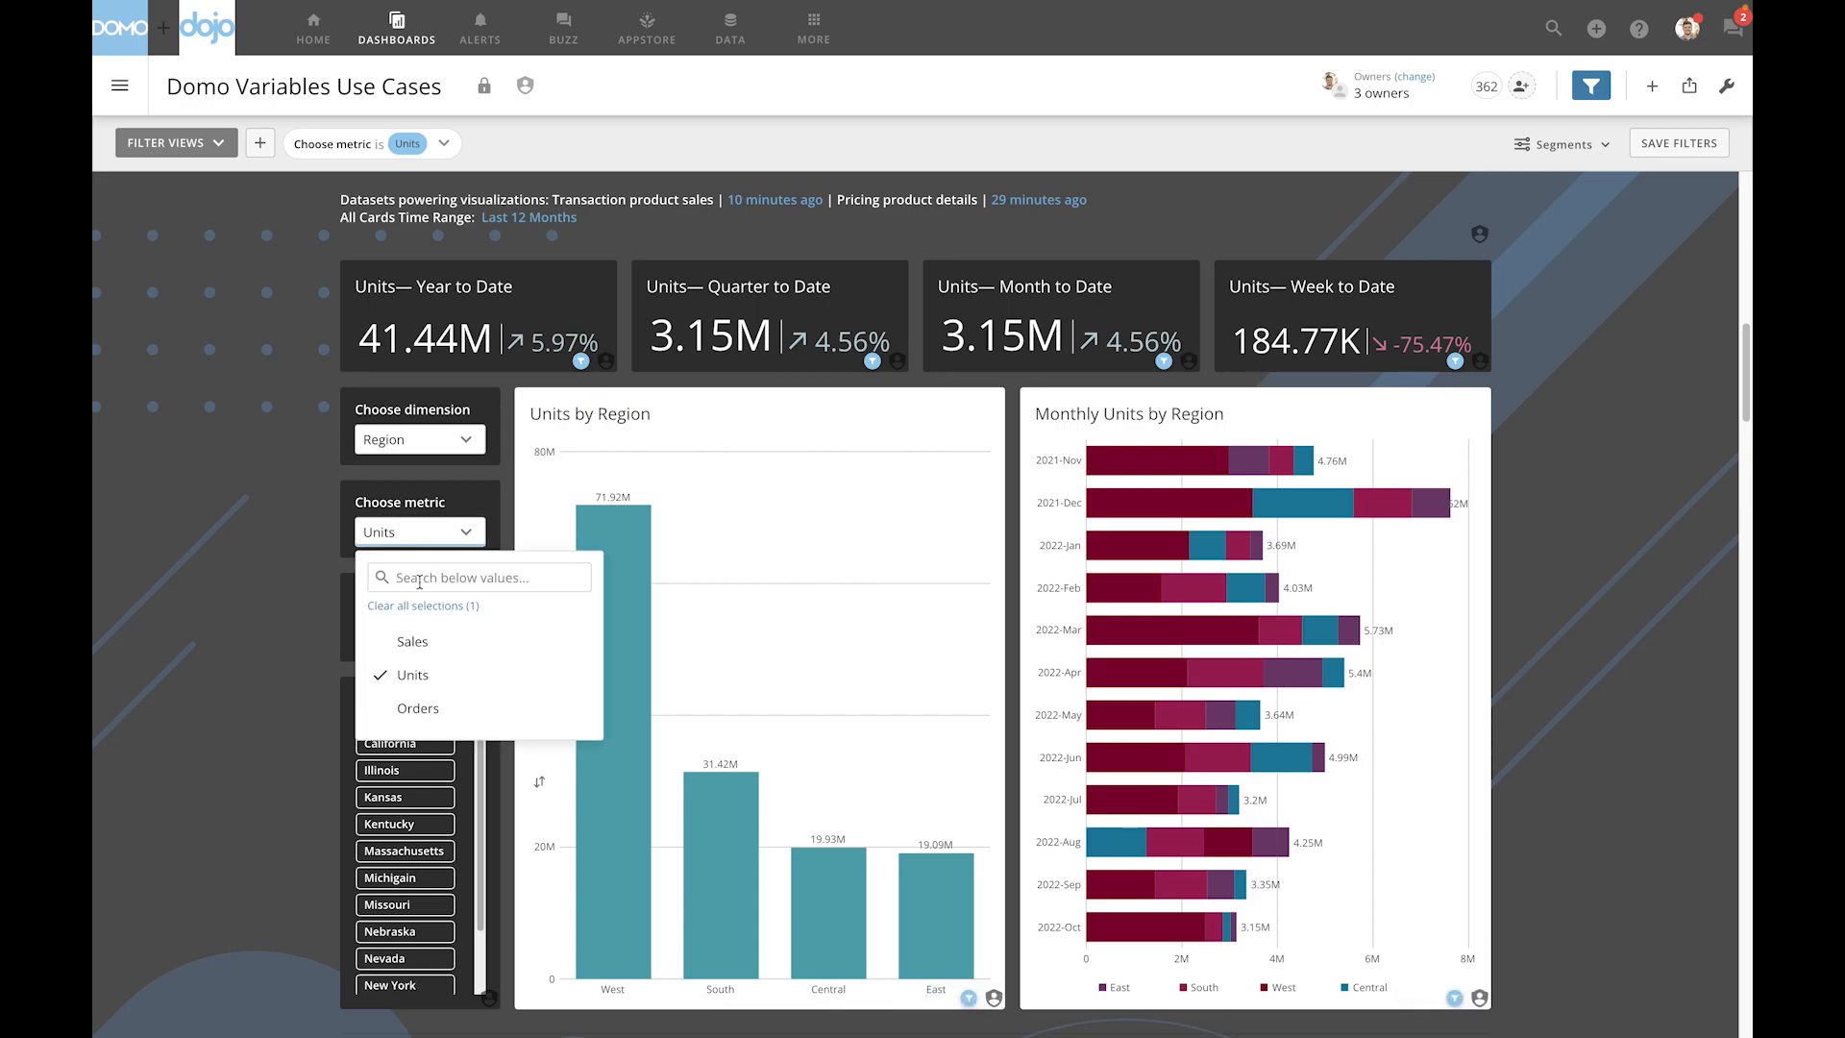
{"action": "left_click", "coordinate": [419, 641]}
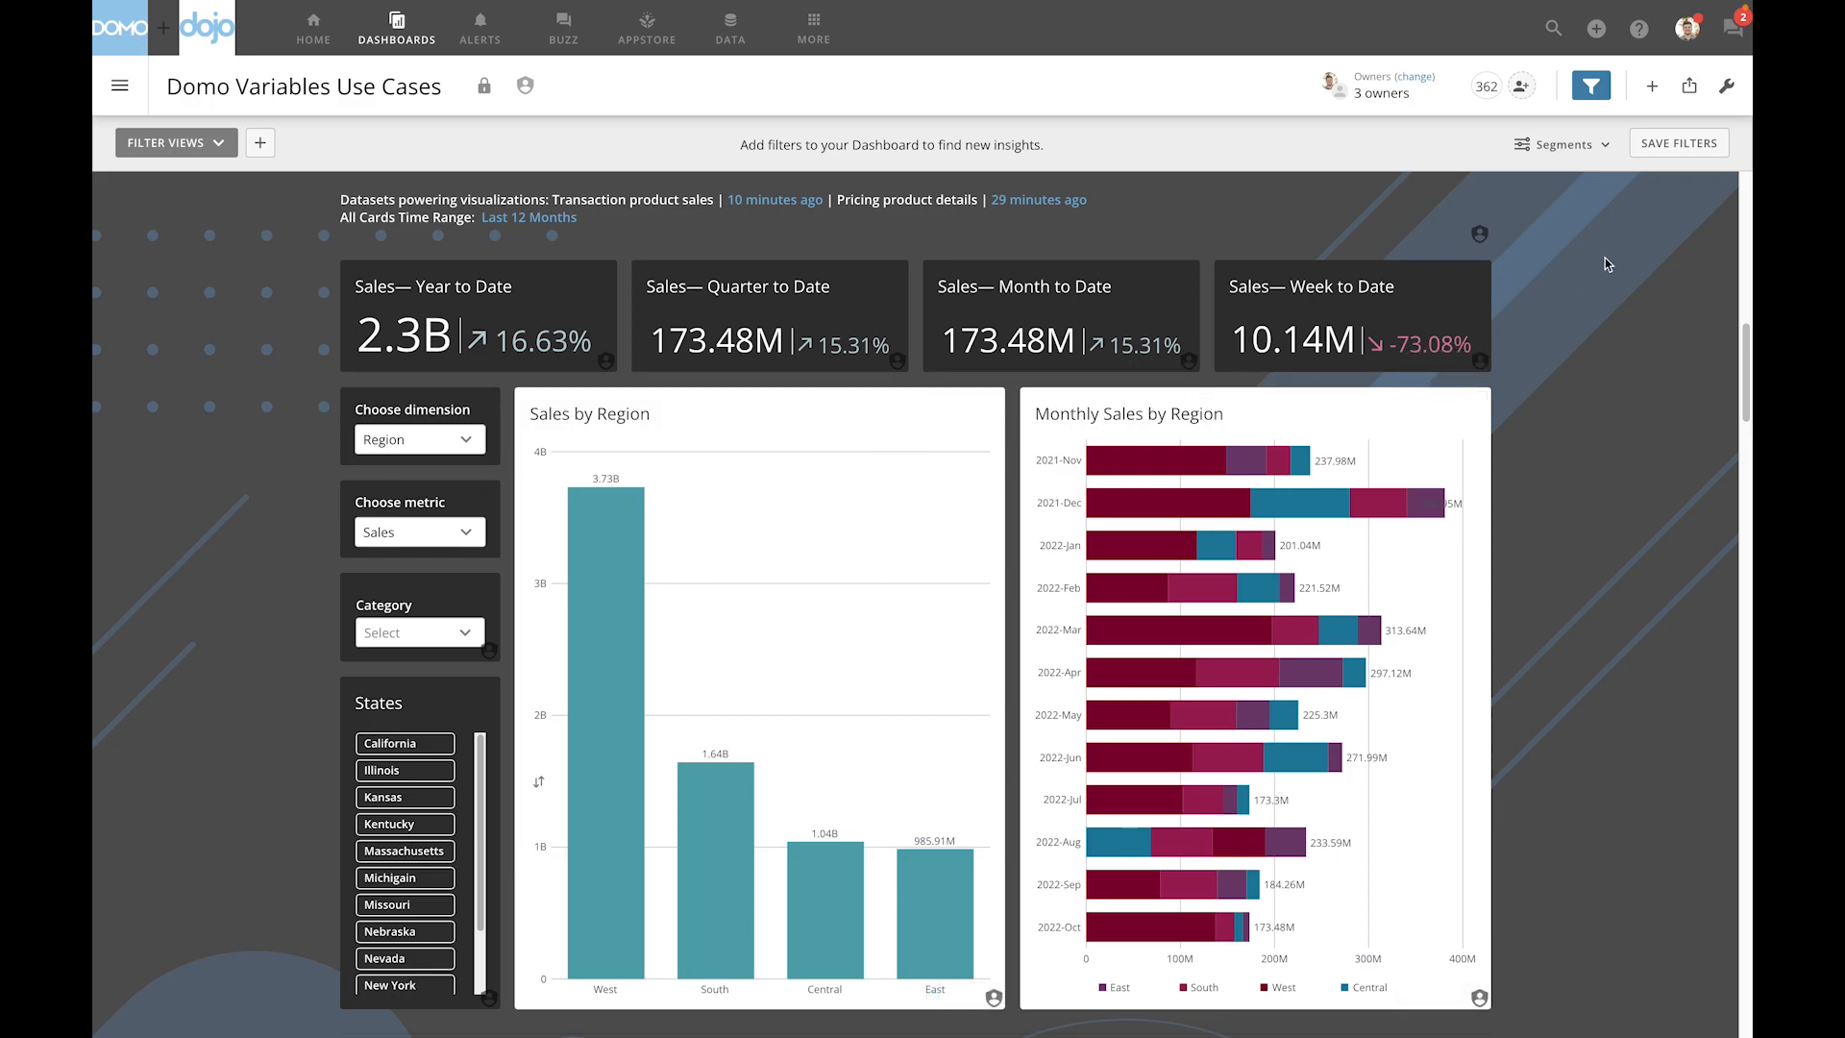
- Examine the variables available as smart text in the Sales by Region card's title, leaving the title and description unedited
{"action": "left_click", "coordinate": [1727, 96]}
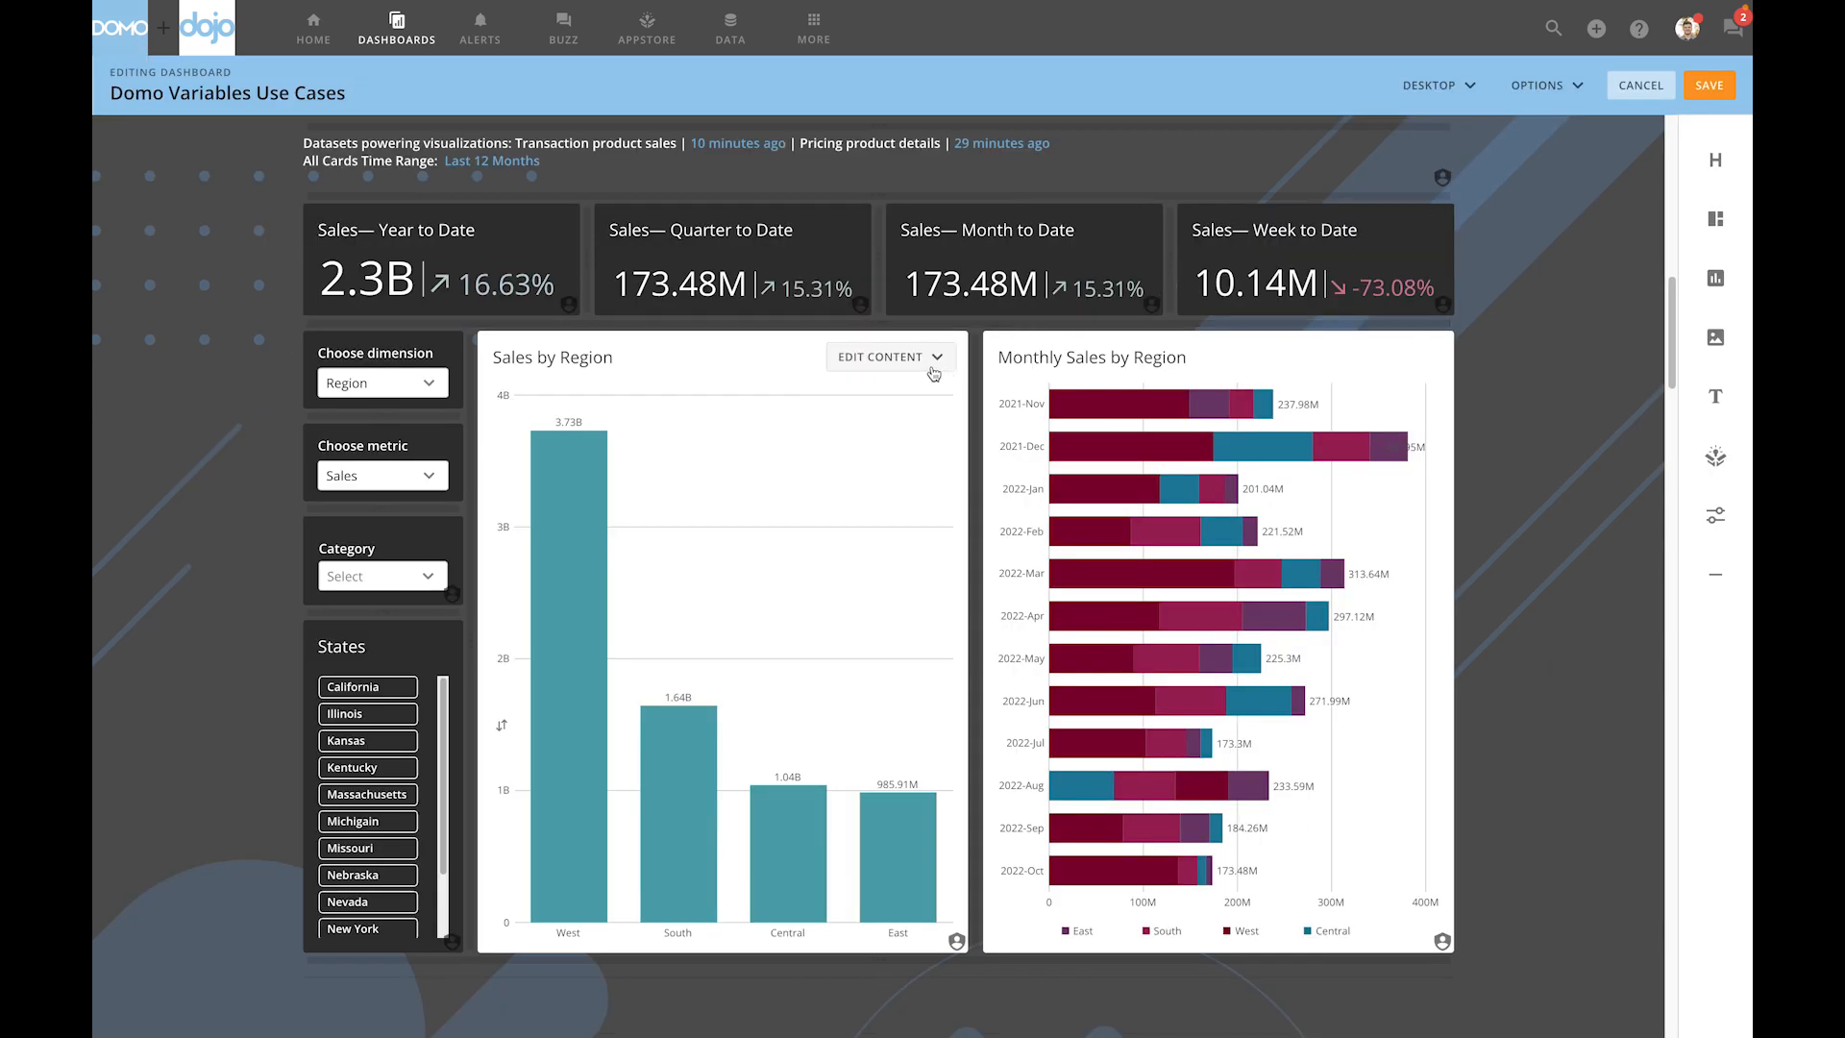
{"action": "left_click", "coordinate": [888, 357]}
{"action": "left_click", "coordinate": [862, 439]}
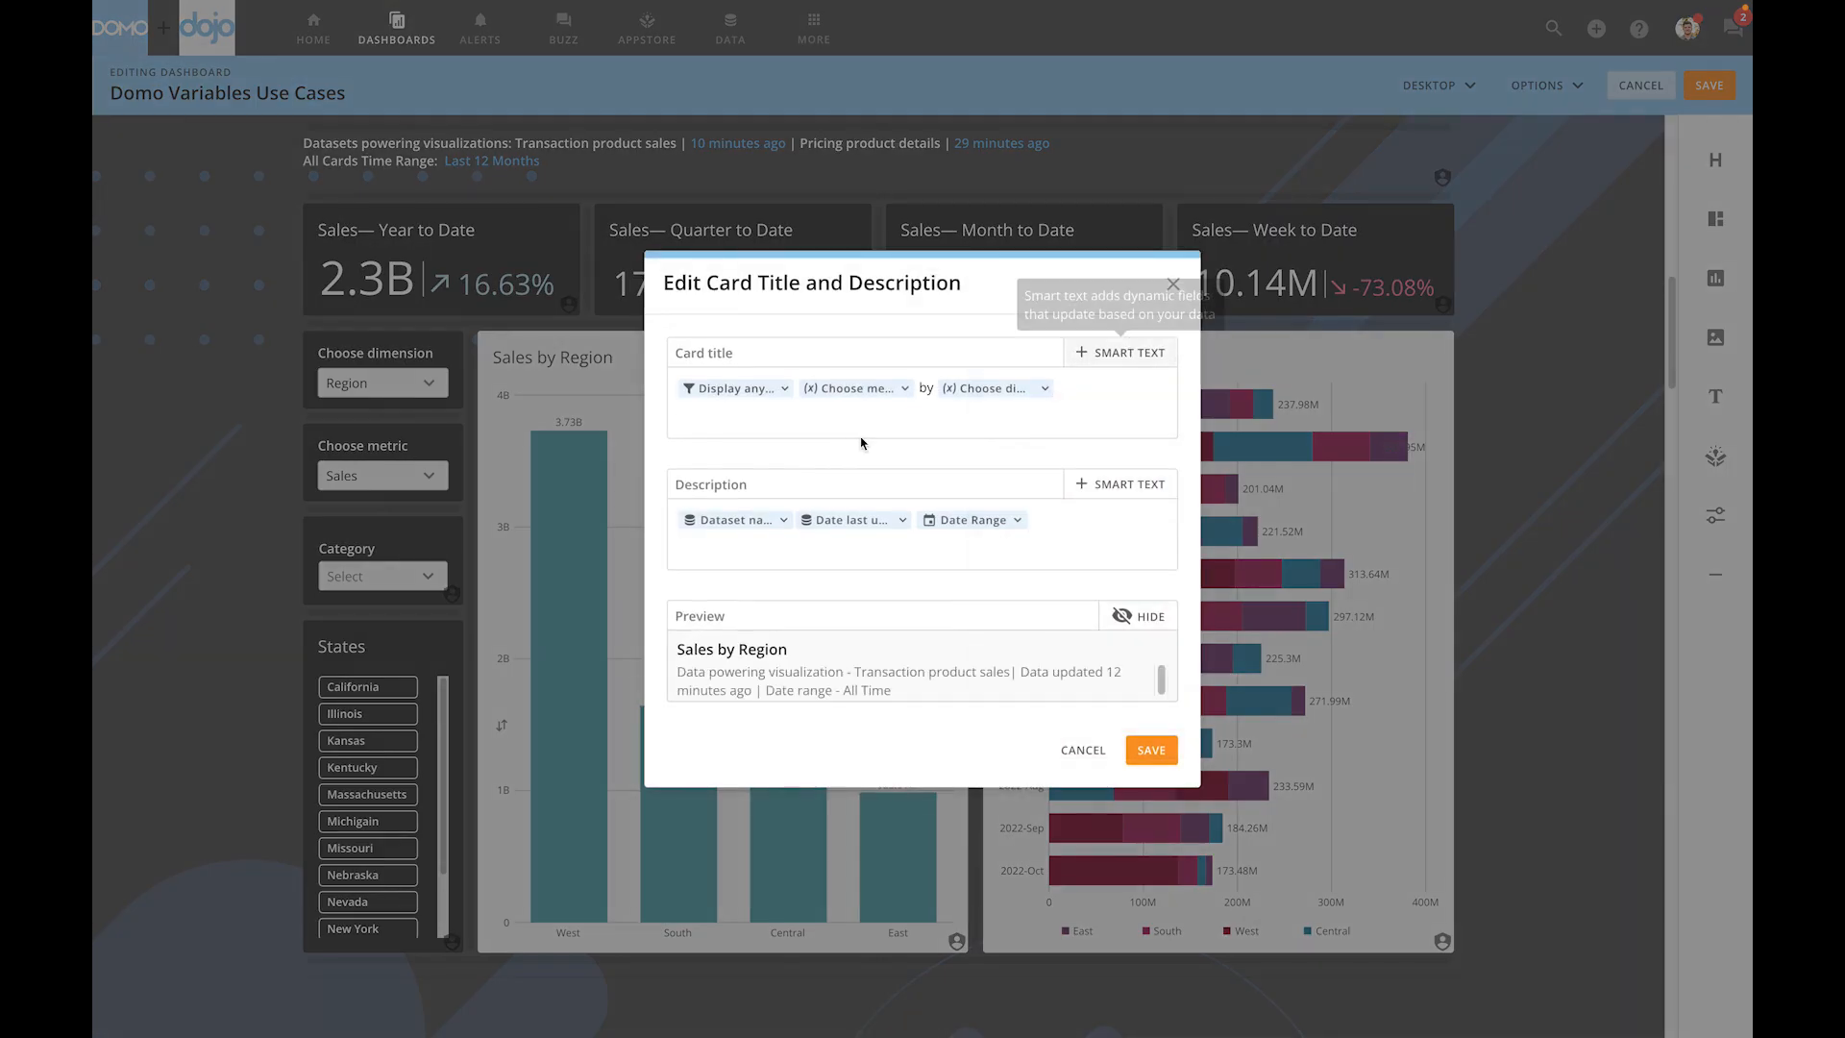
{"action": "left_click", "coordinate": [1126, 366]}
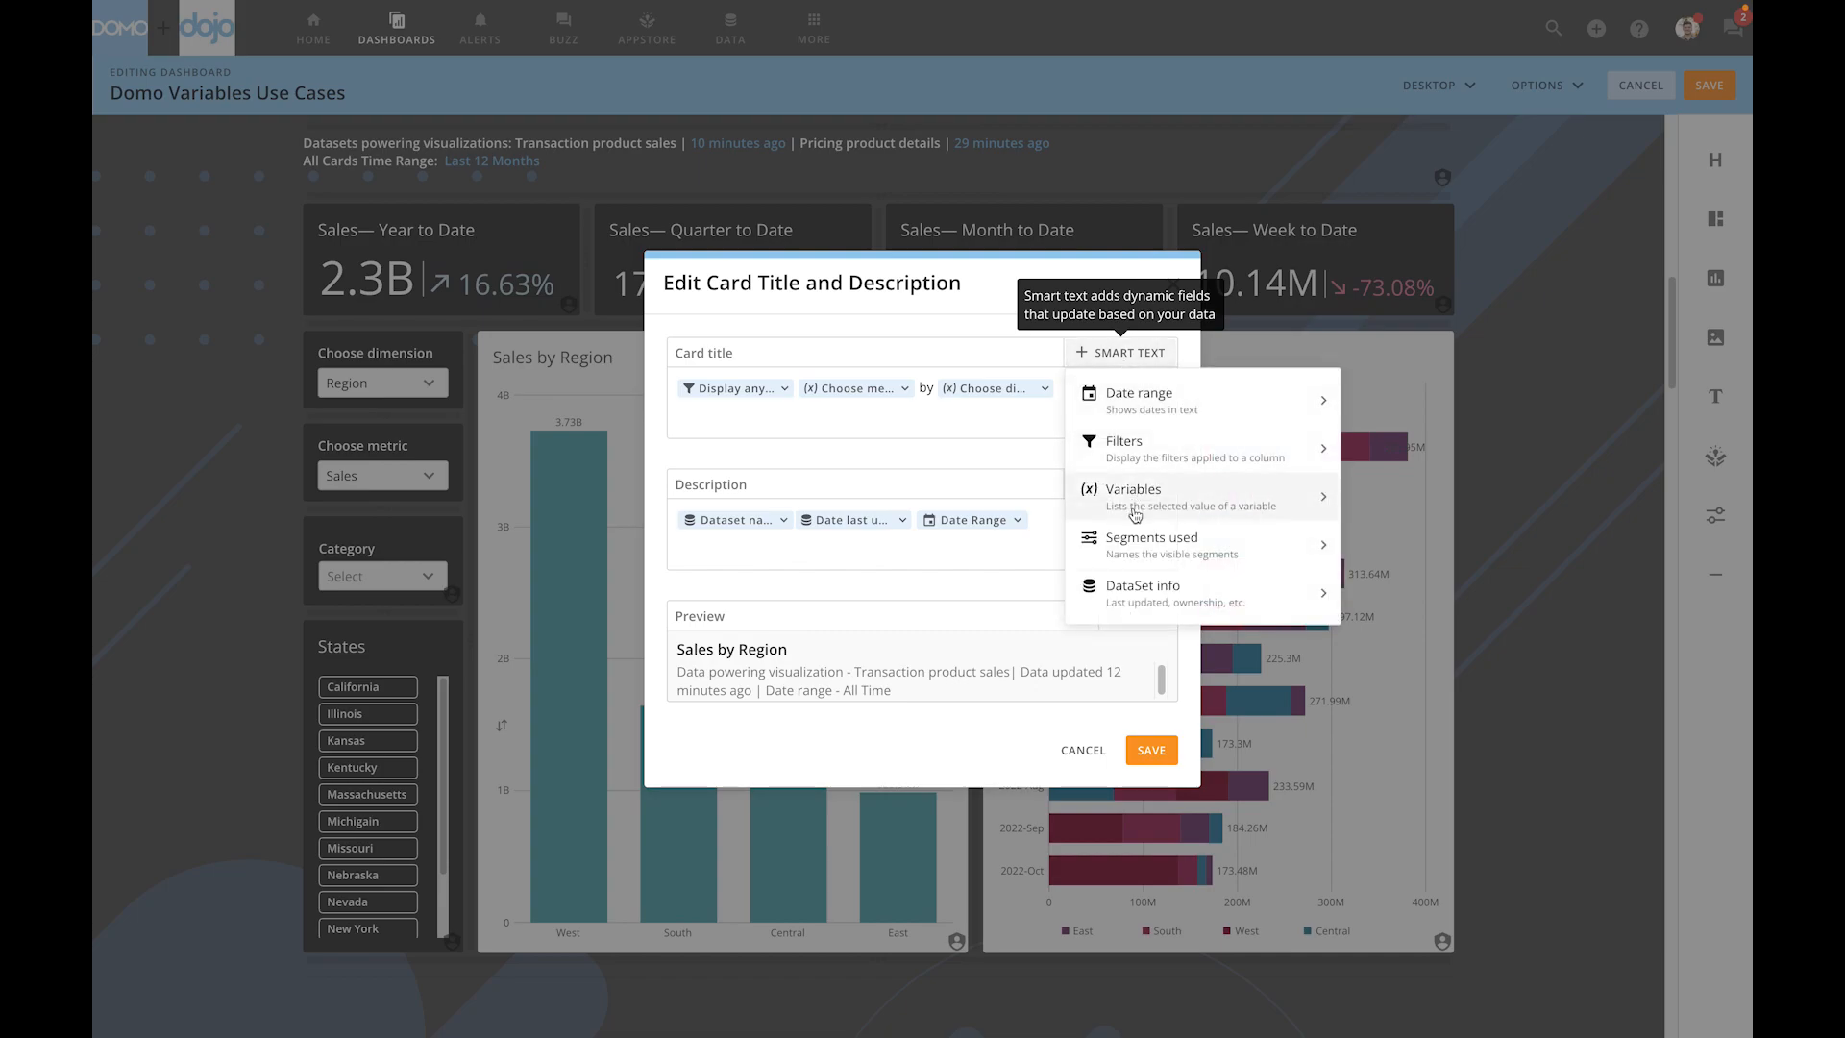
{"action": "left_click", "coordinate": [1134, 516]}
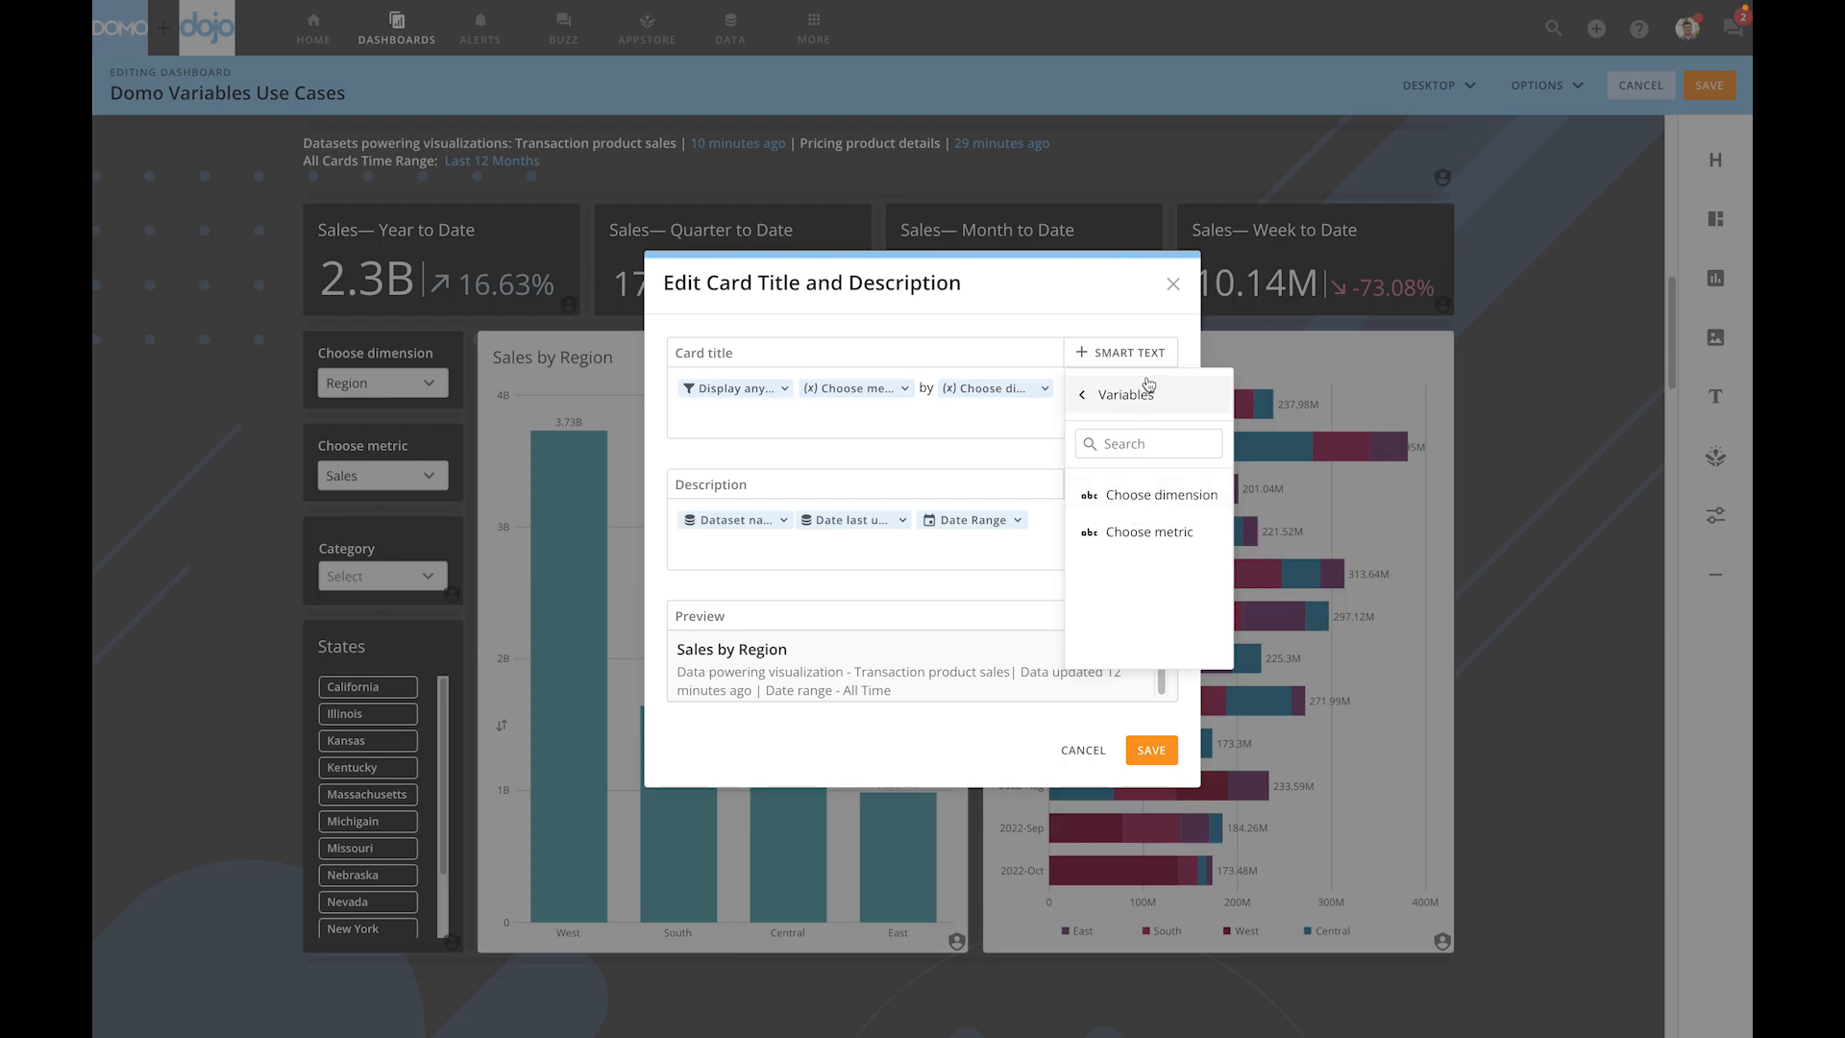
{"action": "left_click", "coordinate": [1139, 336]}
{"action": "left_click", "coordinate": [1172, 284]}
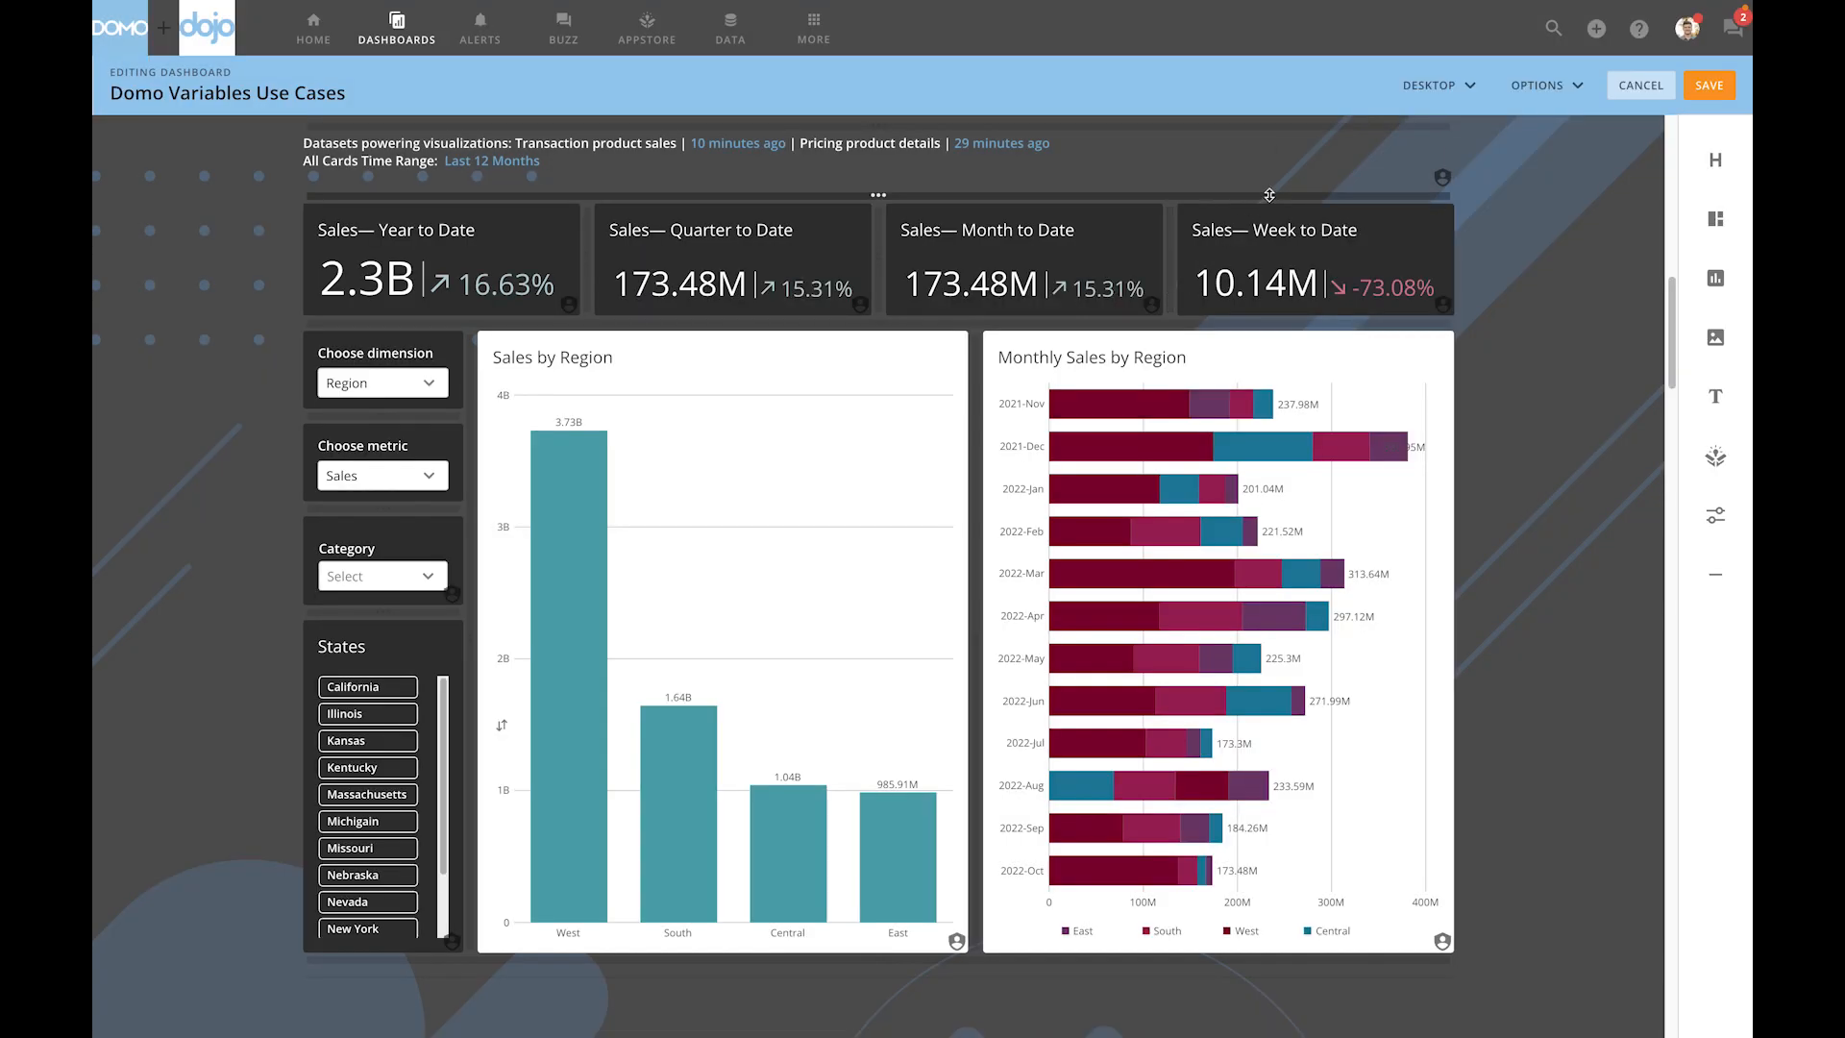
- Look at the Variables smart text option for the dataset and time range text block above the sales summary cards
{"action": "left_click", "coordinate": [1213, 158]}
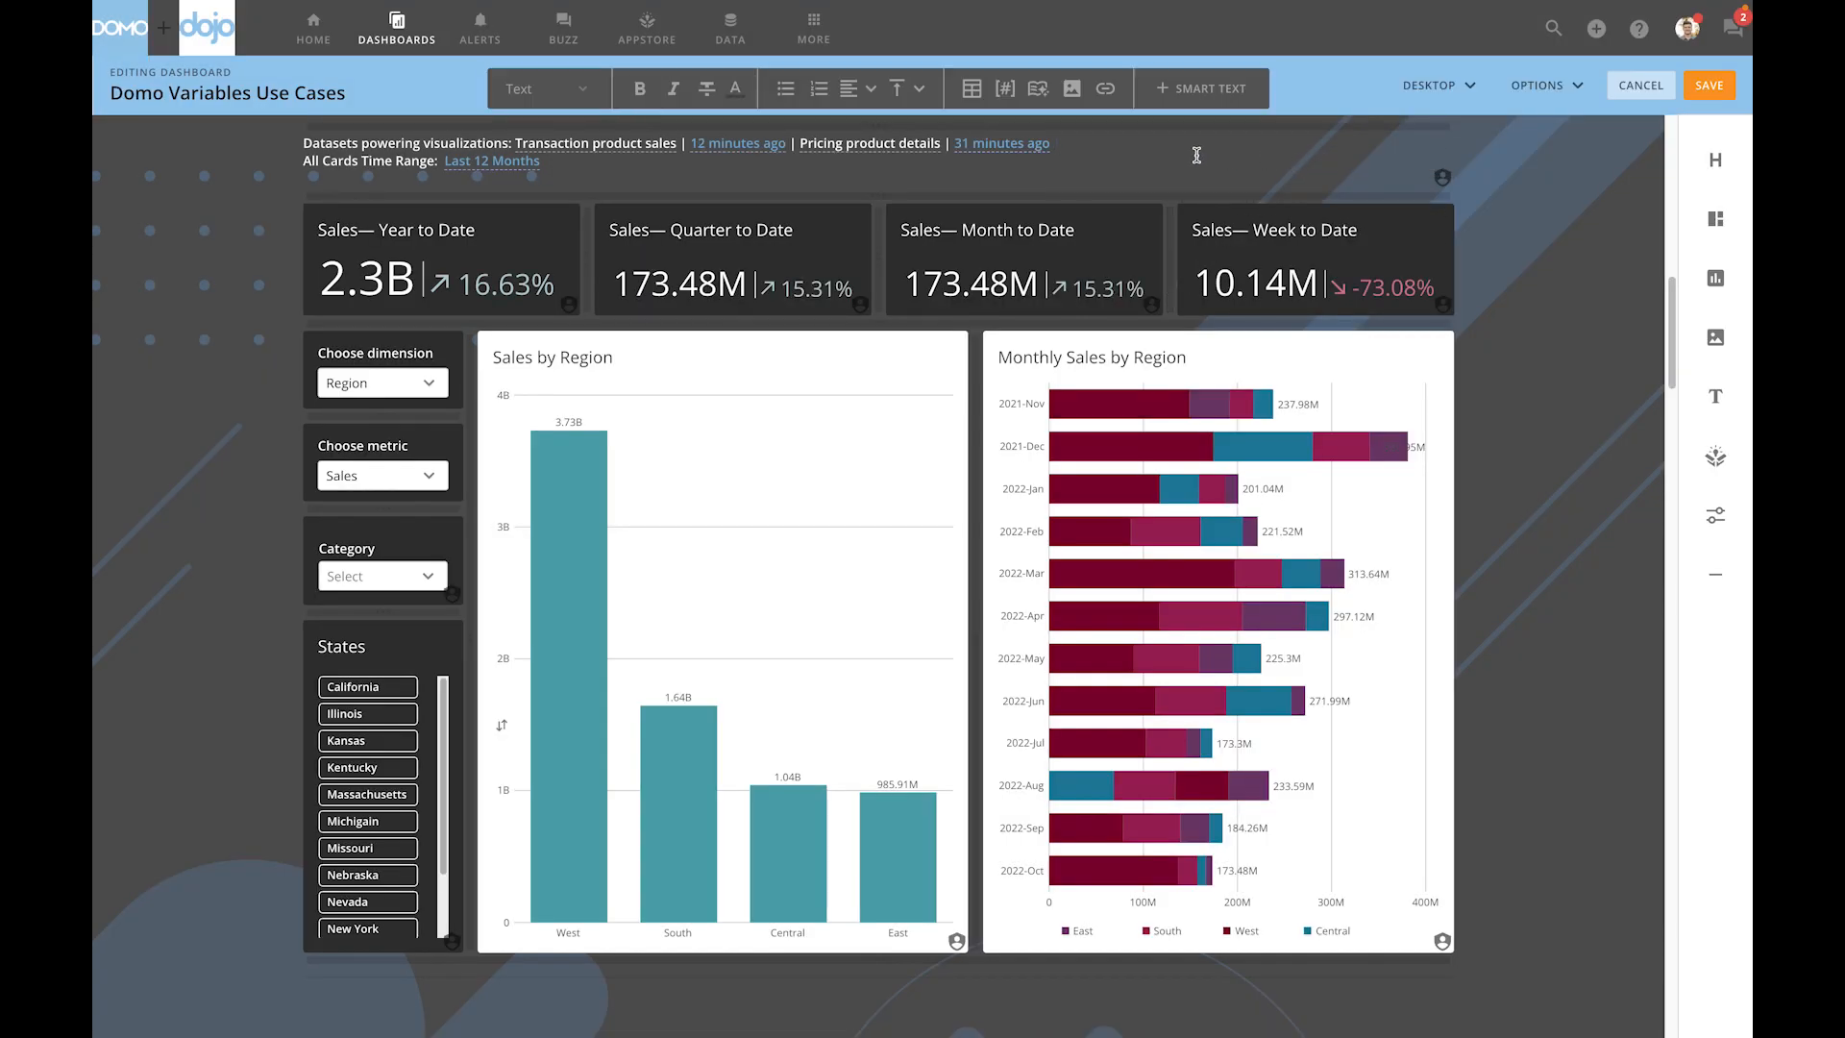
{"action": "left_click", "coordinate": [1190, 96]}
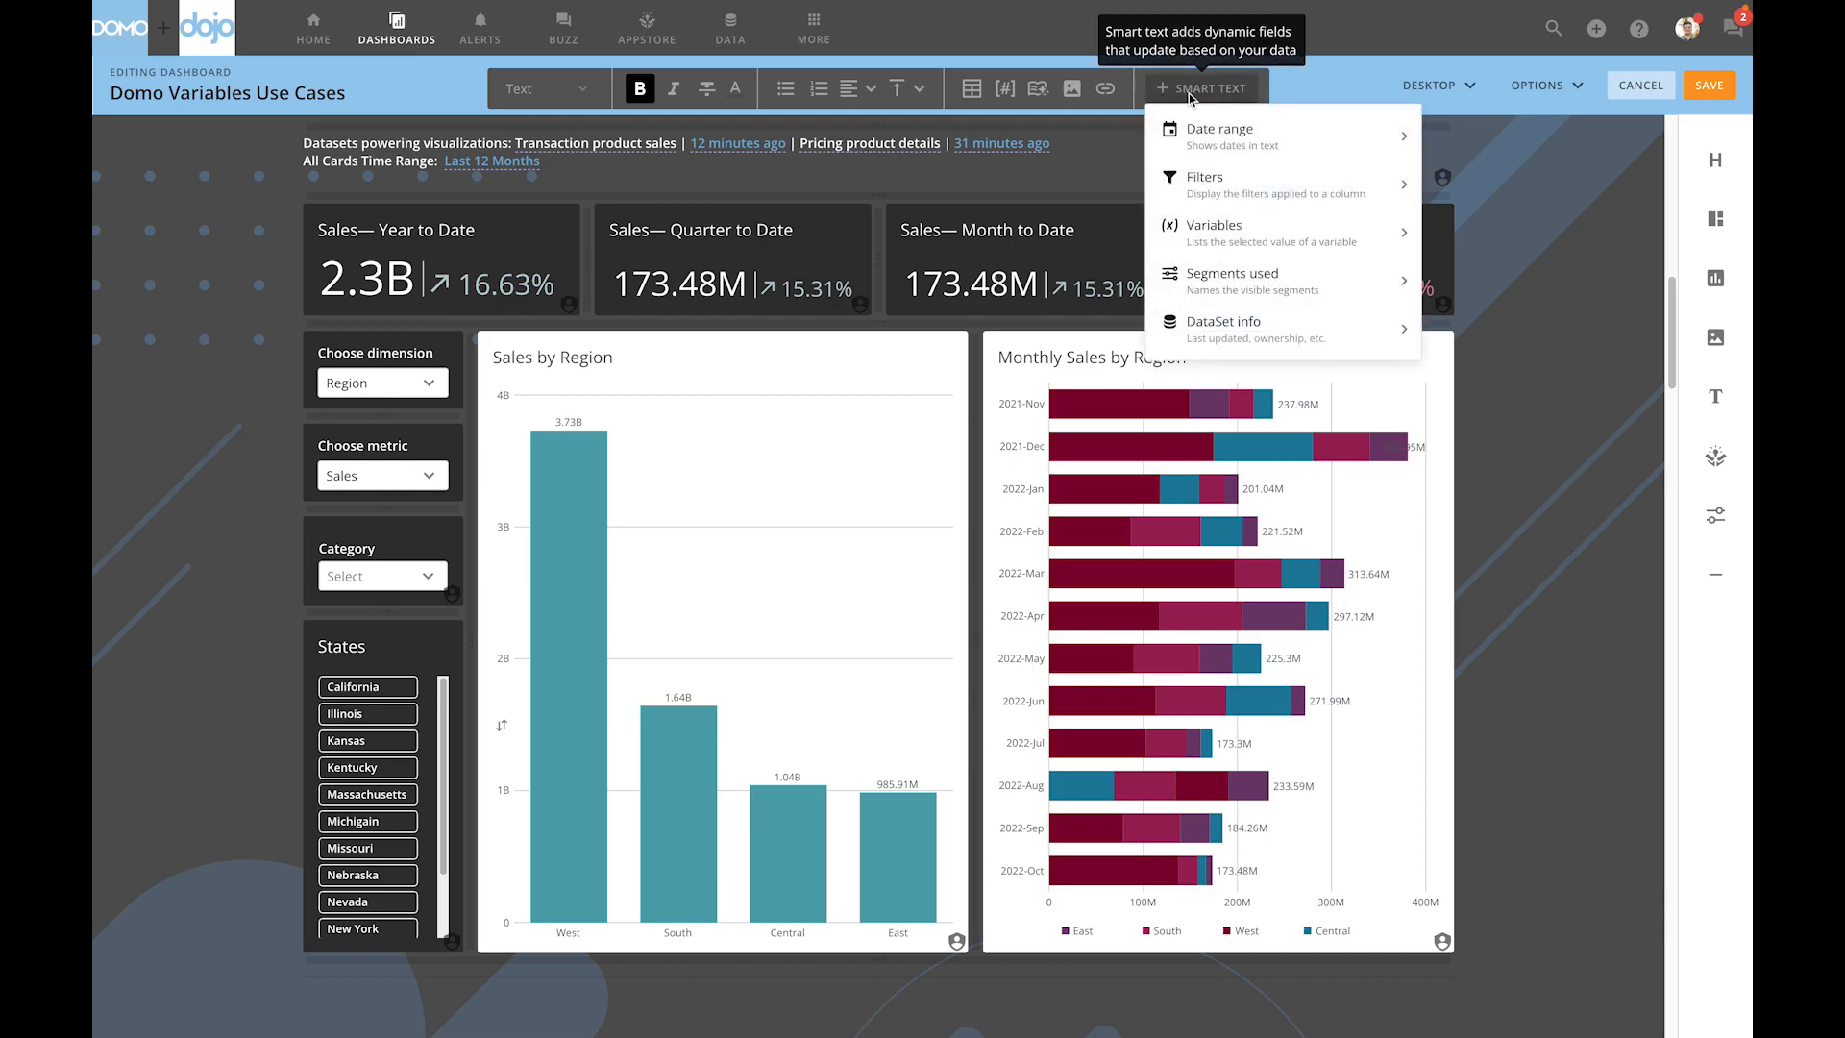
{"action": "left_click", "coordinate": [1217, 236]}
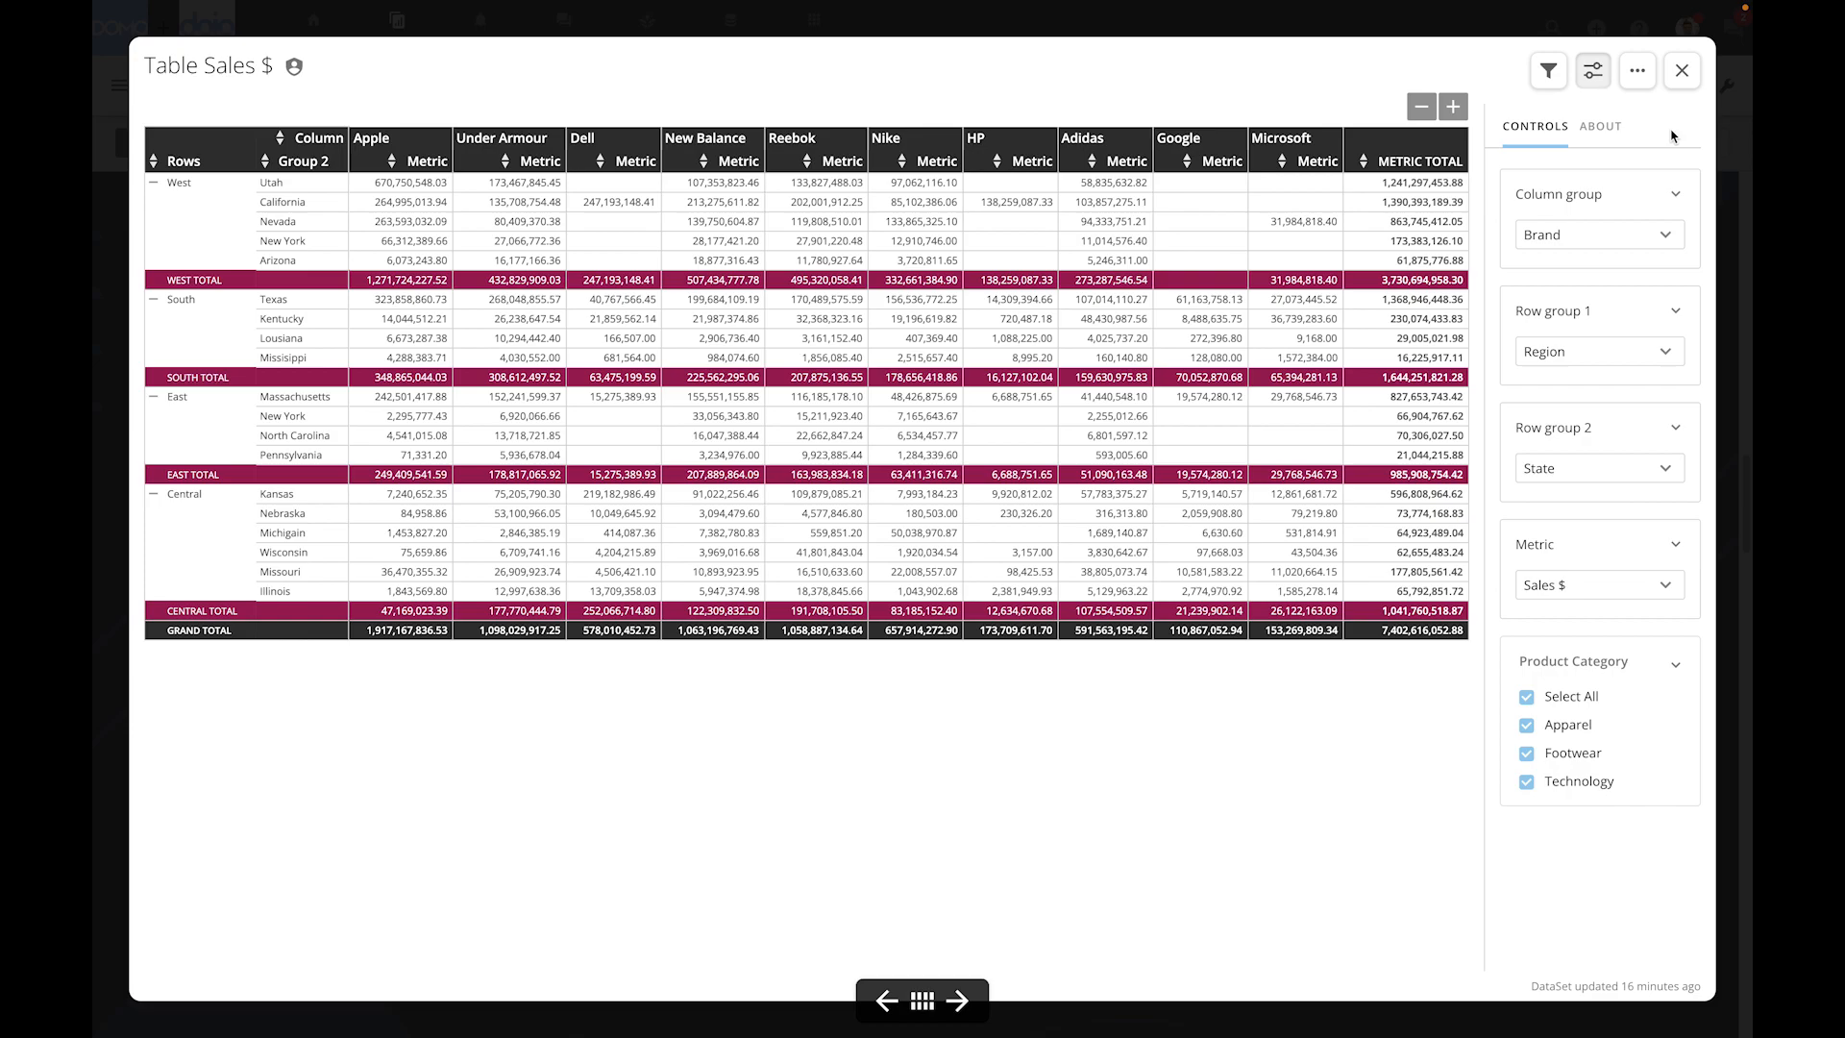
- Set the Table Sales $ card's Column group to Category, Row group 1 to State, Row group 2 to City and Metric to Units
{"action": "left_click", "coordinate": [1594, 240]}
{"action": "left_click", "coordinate": [1550, 374]}
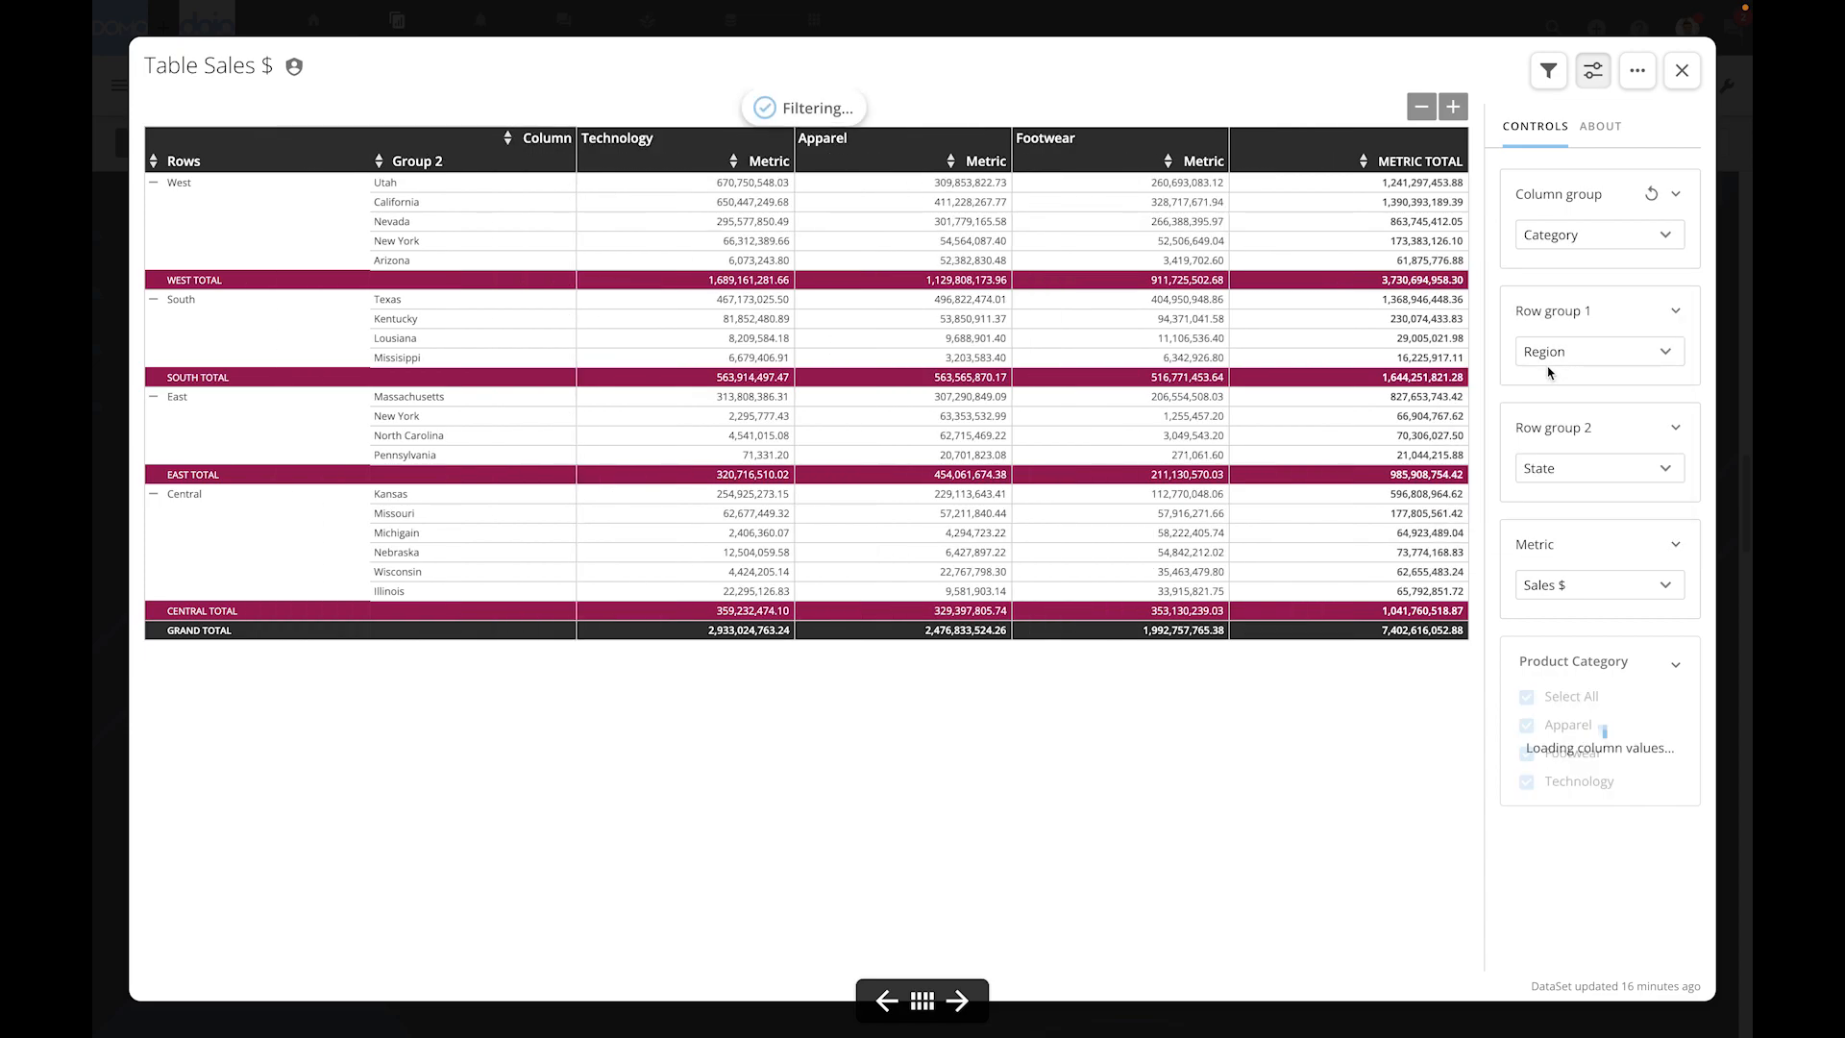
{"action": "left_click", "coordinate": [1593, 354]}
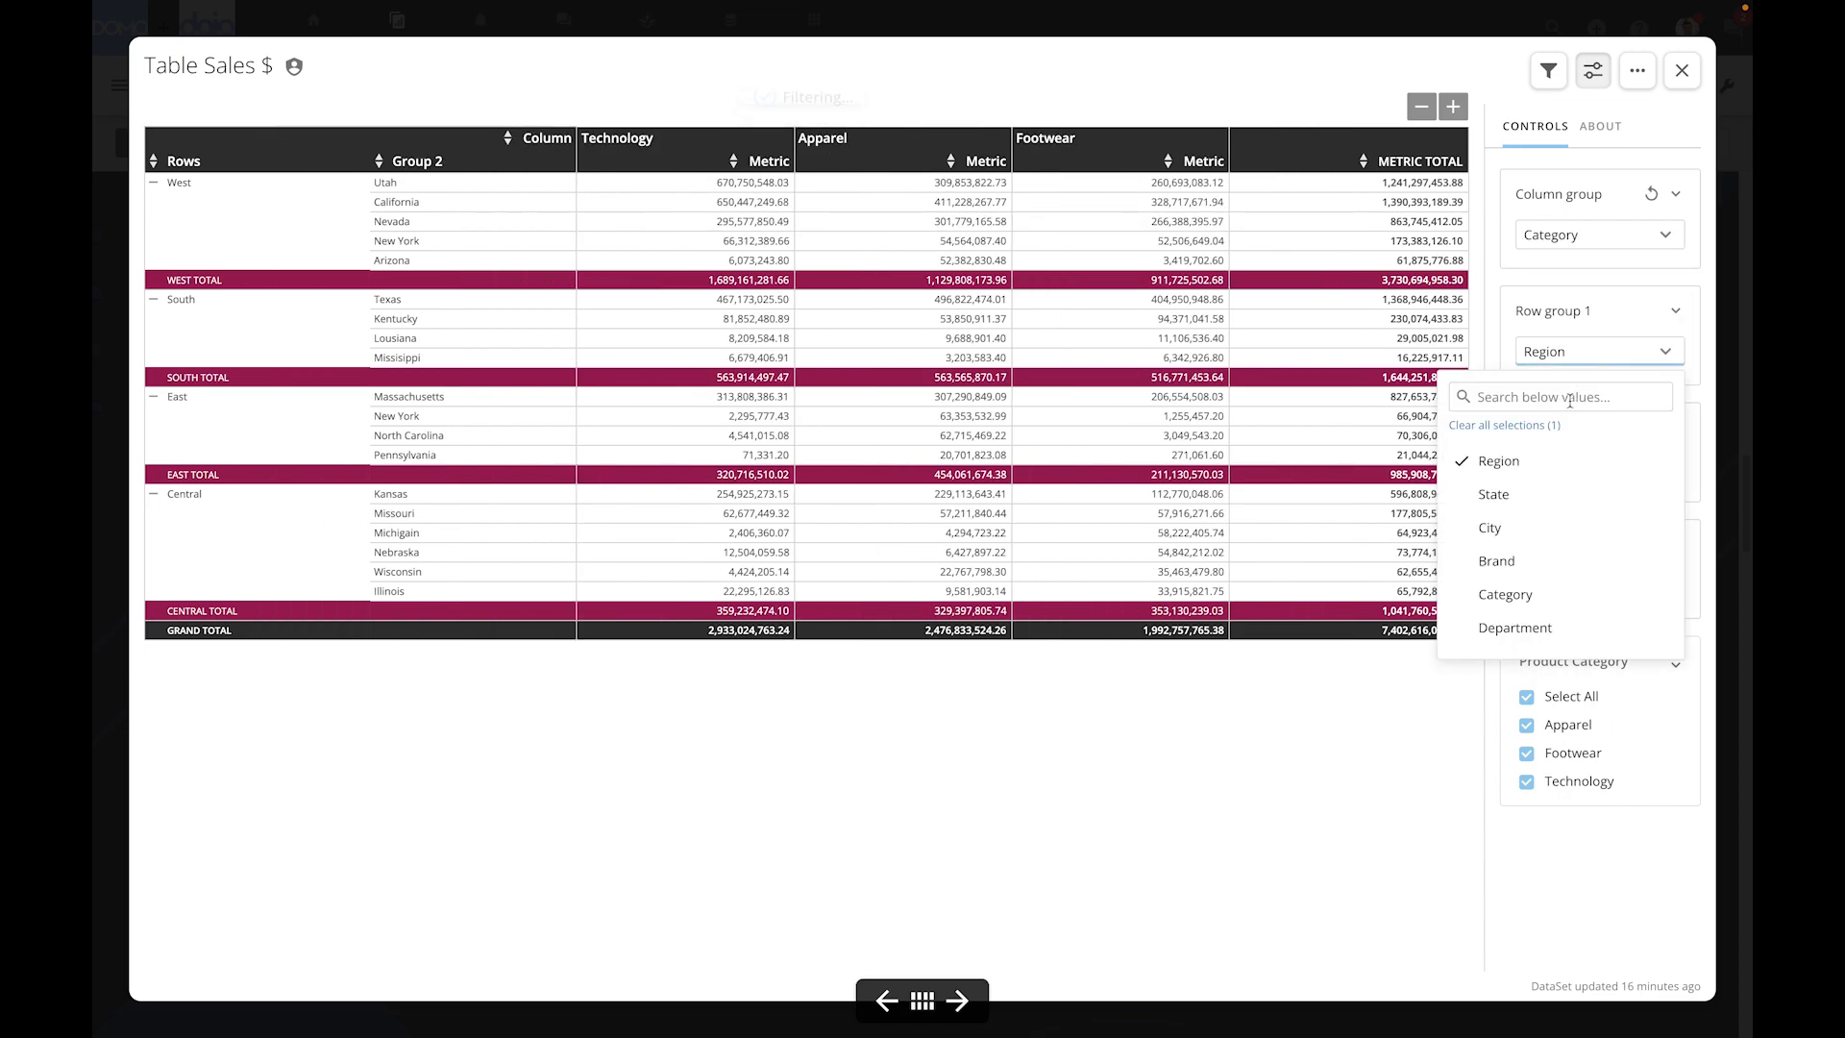
{"action": "left_click", "coordinate": [1550, 487]}
{"action": "left_click", "coordinate": [1594, 471]}
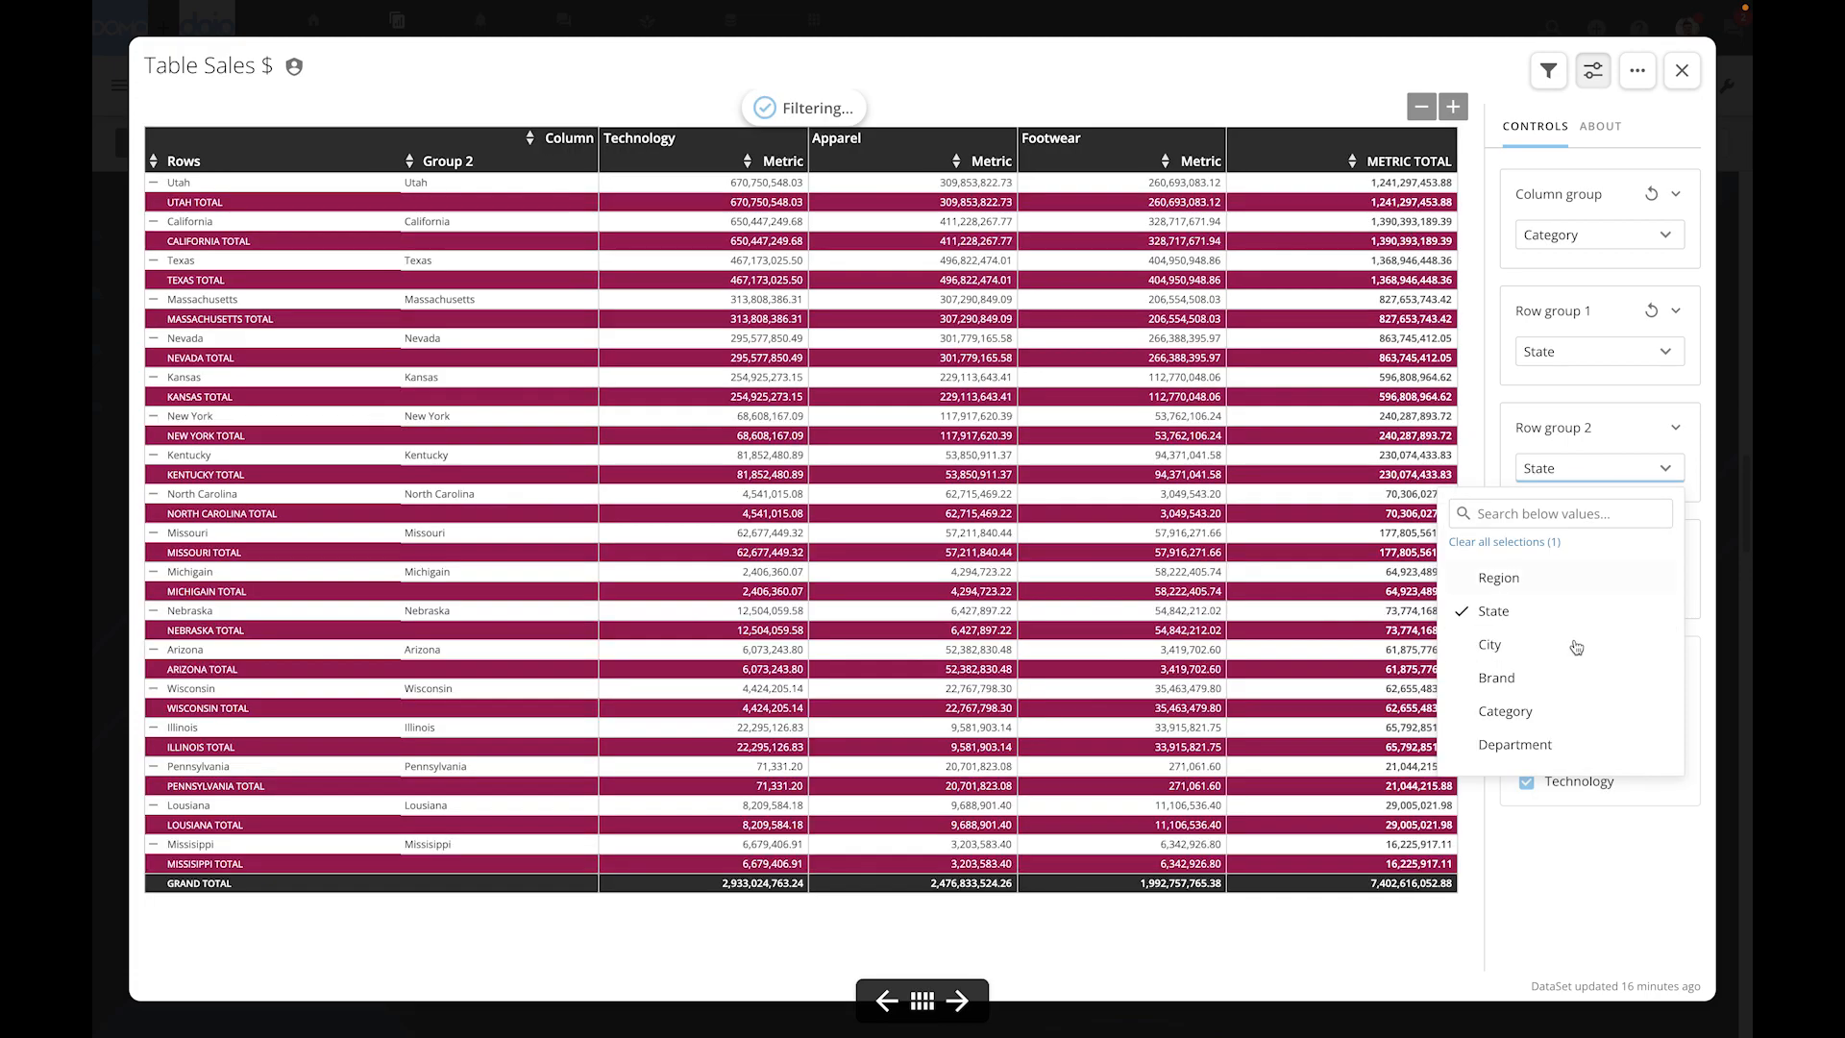
{"action": "left_click", "coordinate": [1576, 643]}
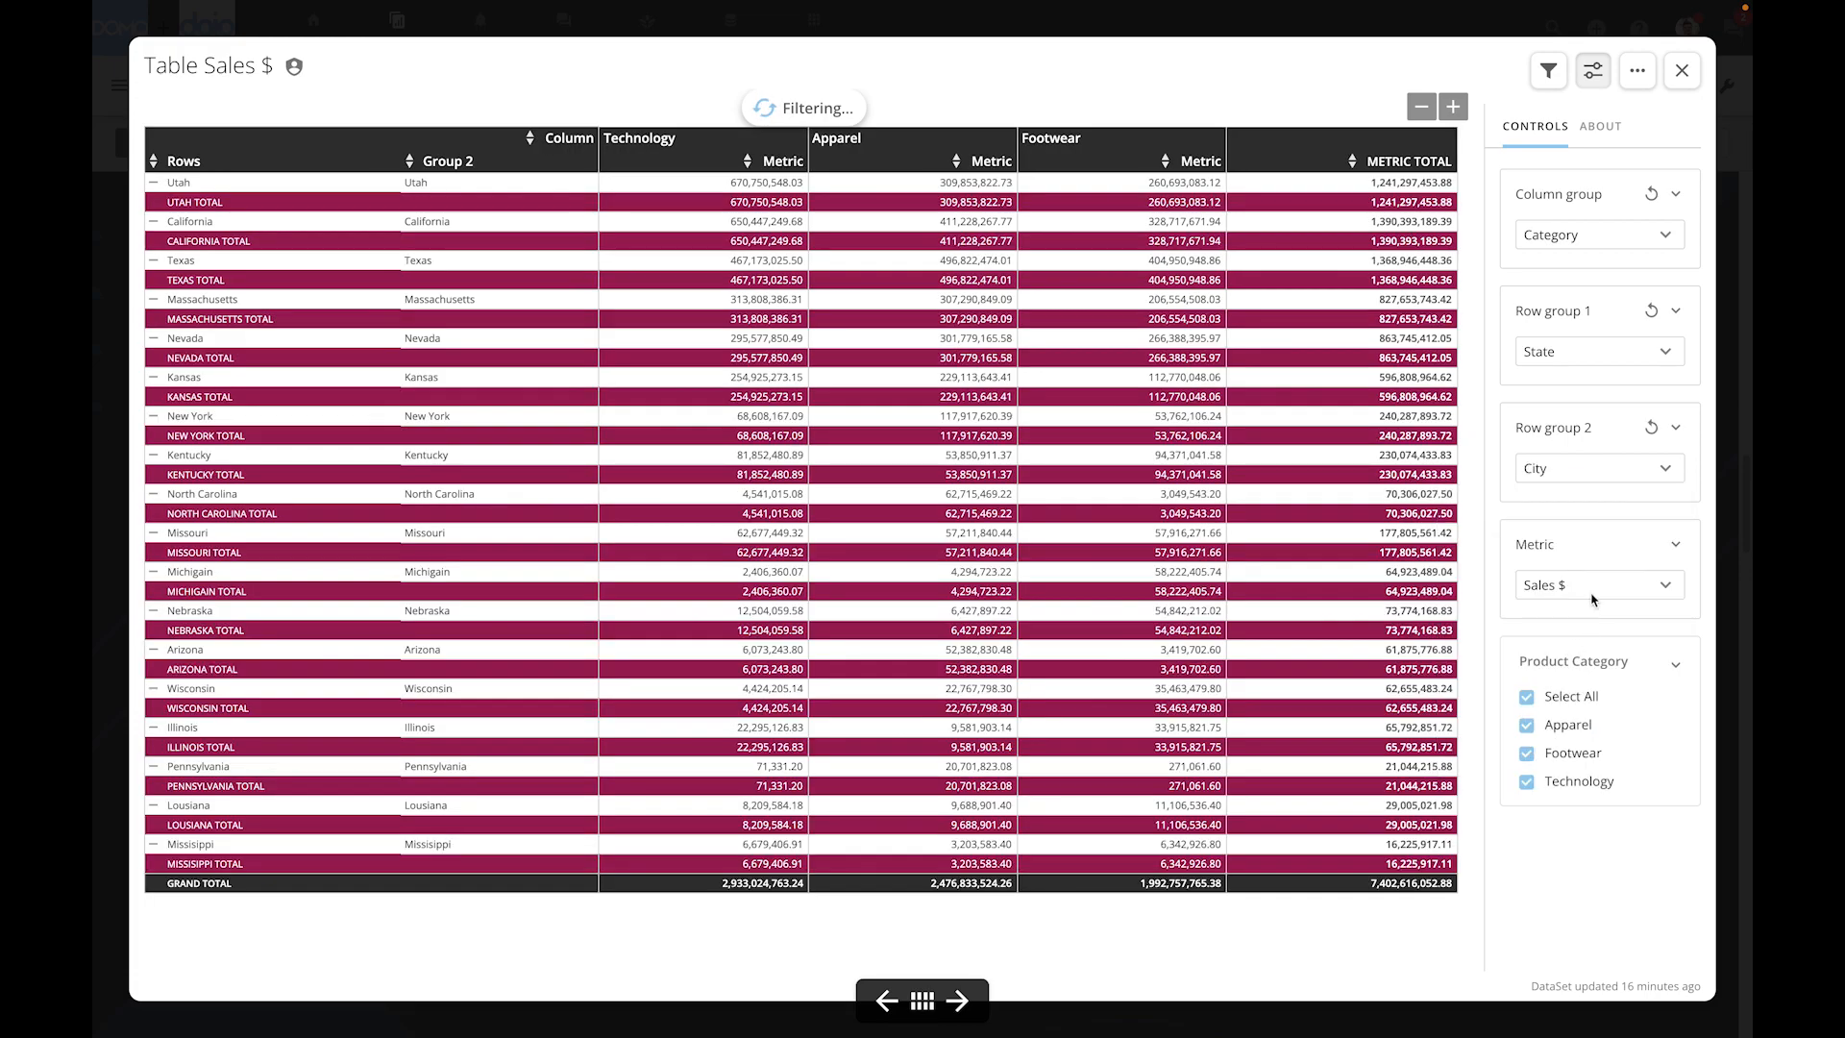
{"action": "left_click", "coordinate": [1596, 588]}
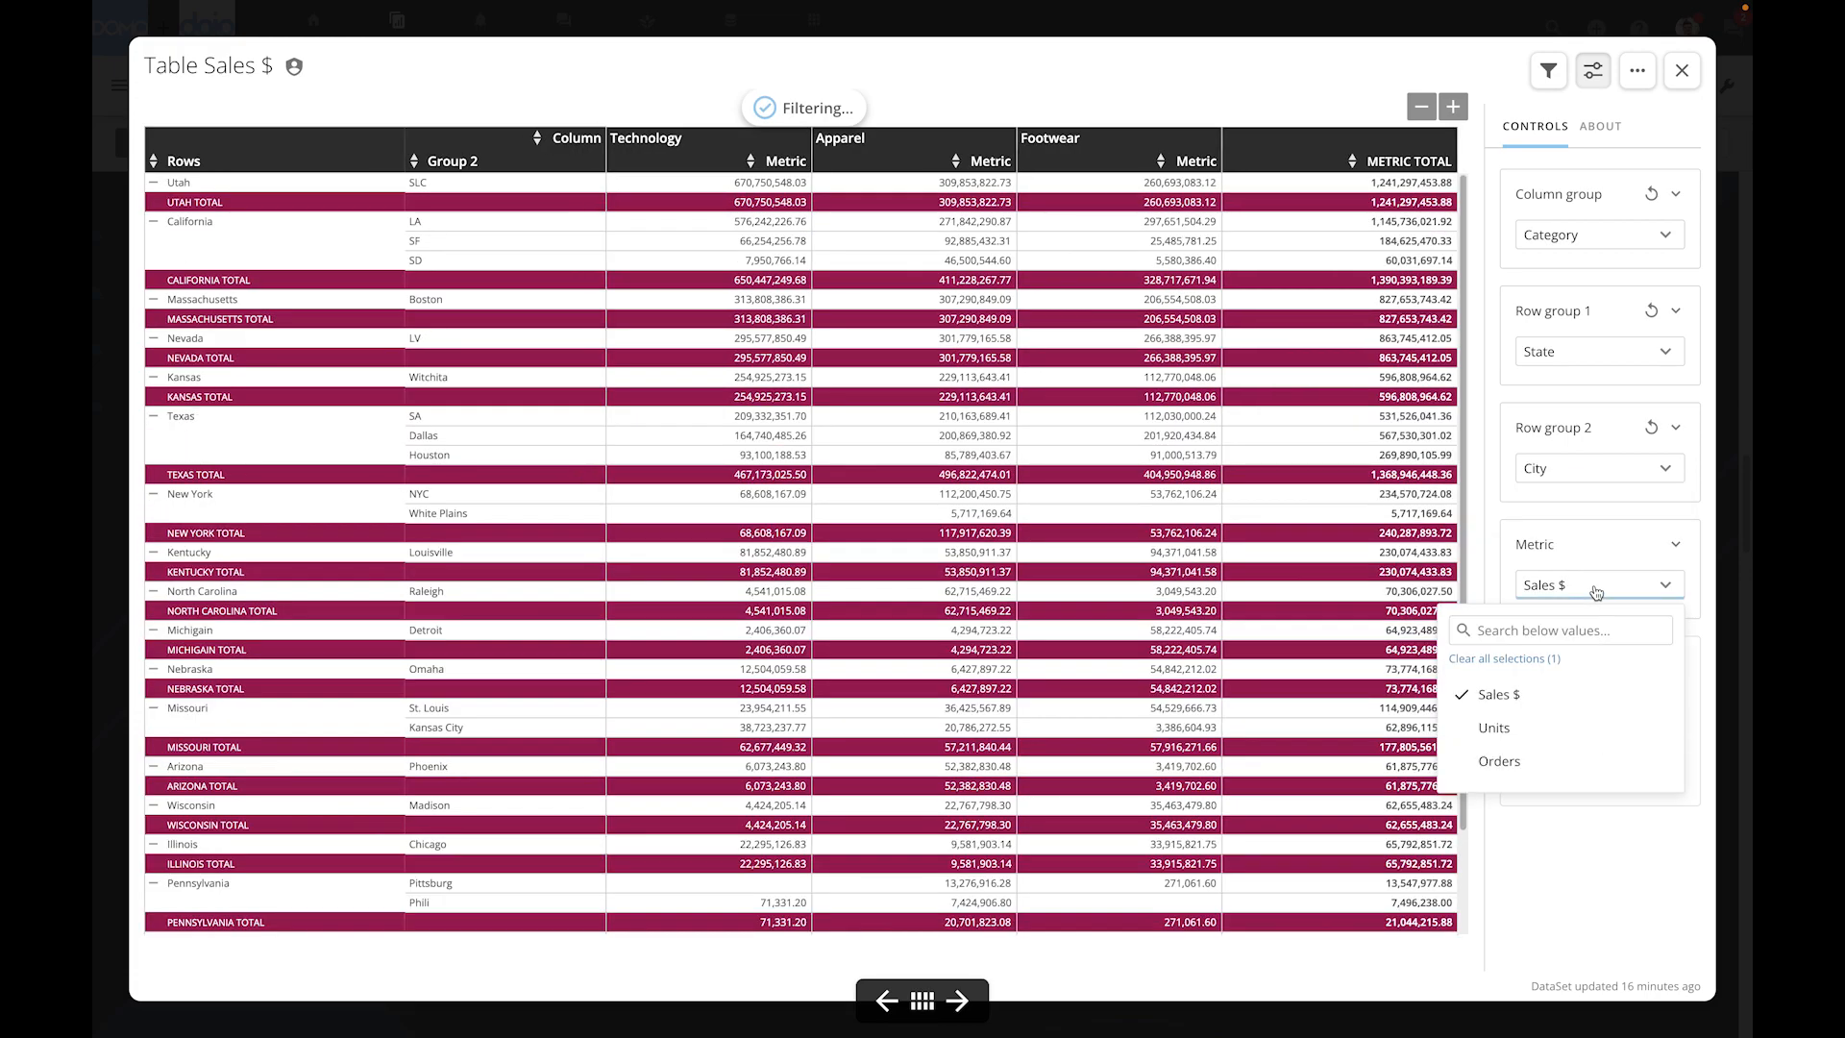
{"action": "left_click", "coordinate": [1552, 727]}
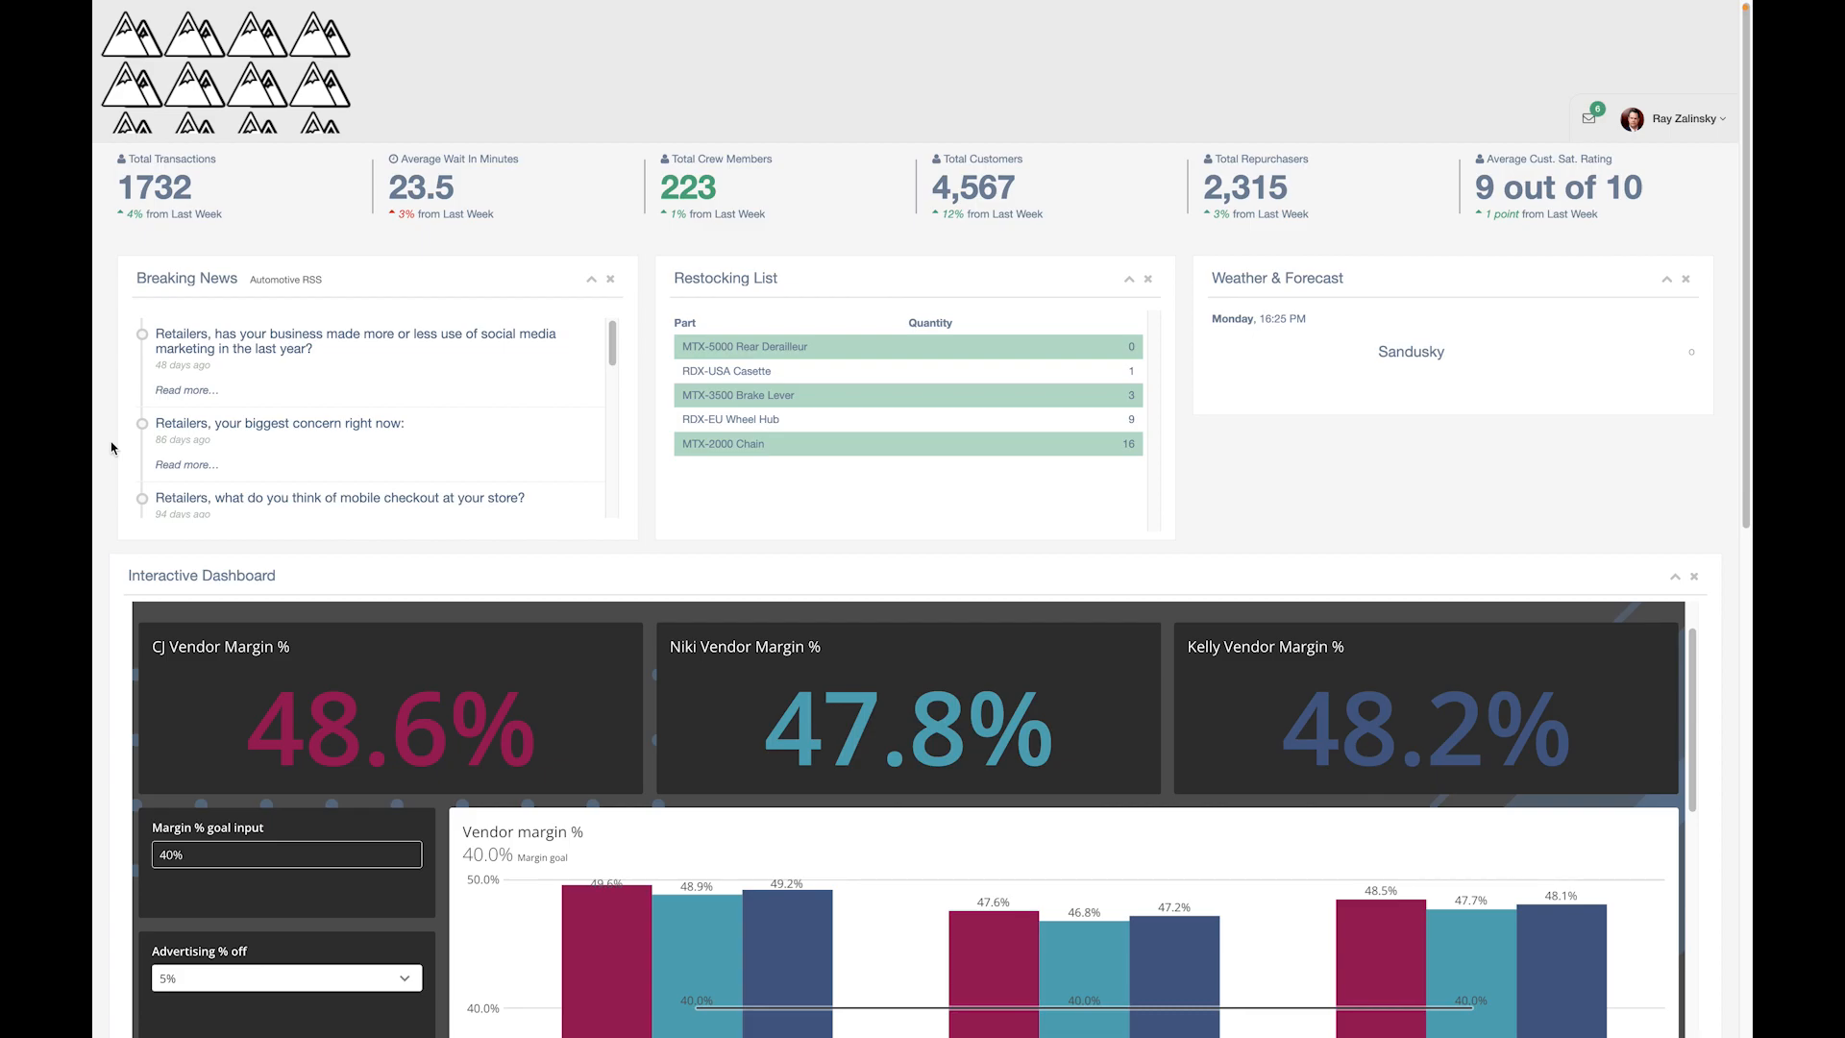
- Set the Advertising % off control to 10% in the embedded Interactive Dashboard
{"action": "scroll", "coordinate": [110, 447], "scroll_direction": "down", "scroll_amount": 3}
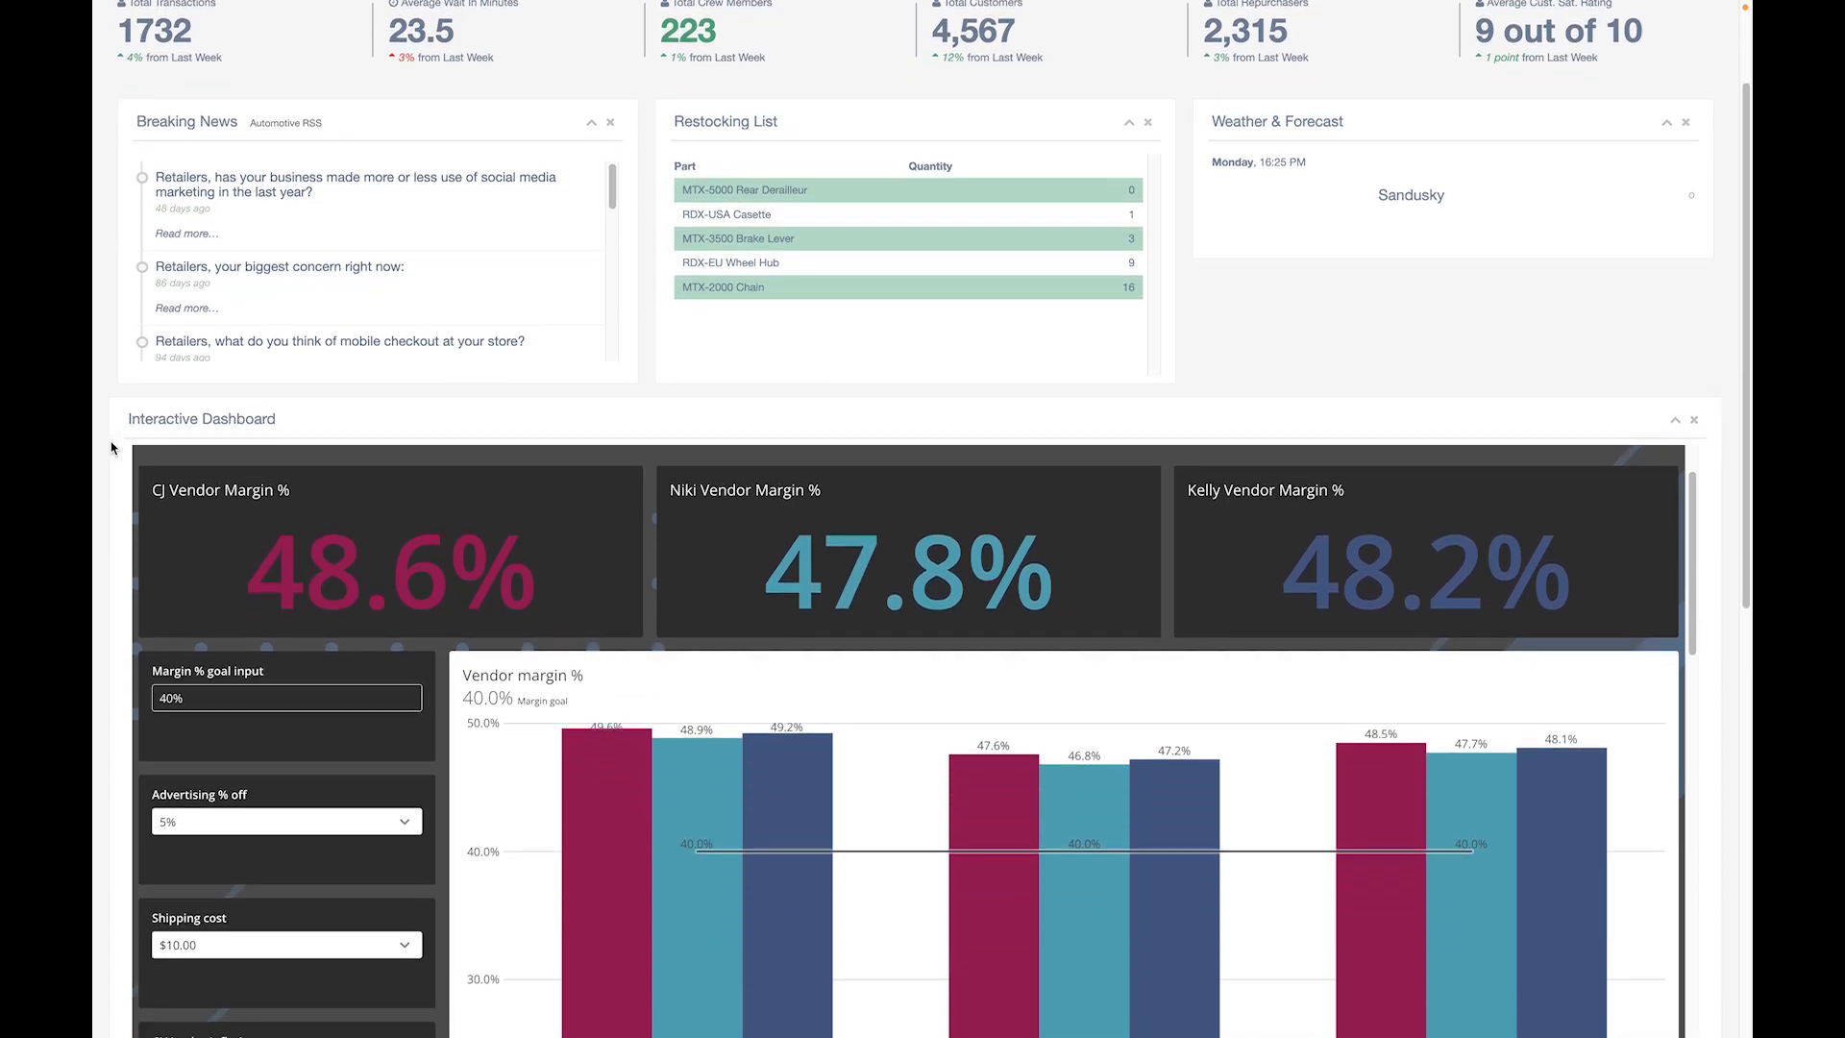
{"action": "scroll", "coordinate": [110, 448], "scroll_direction": "down", "scroll_amount": 8}
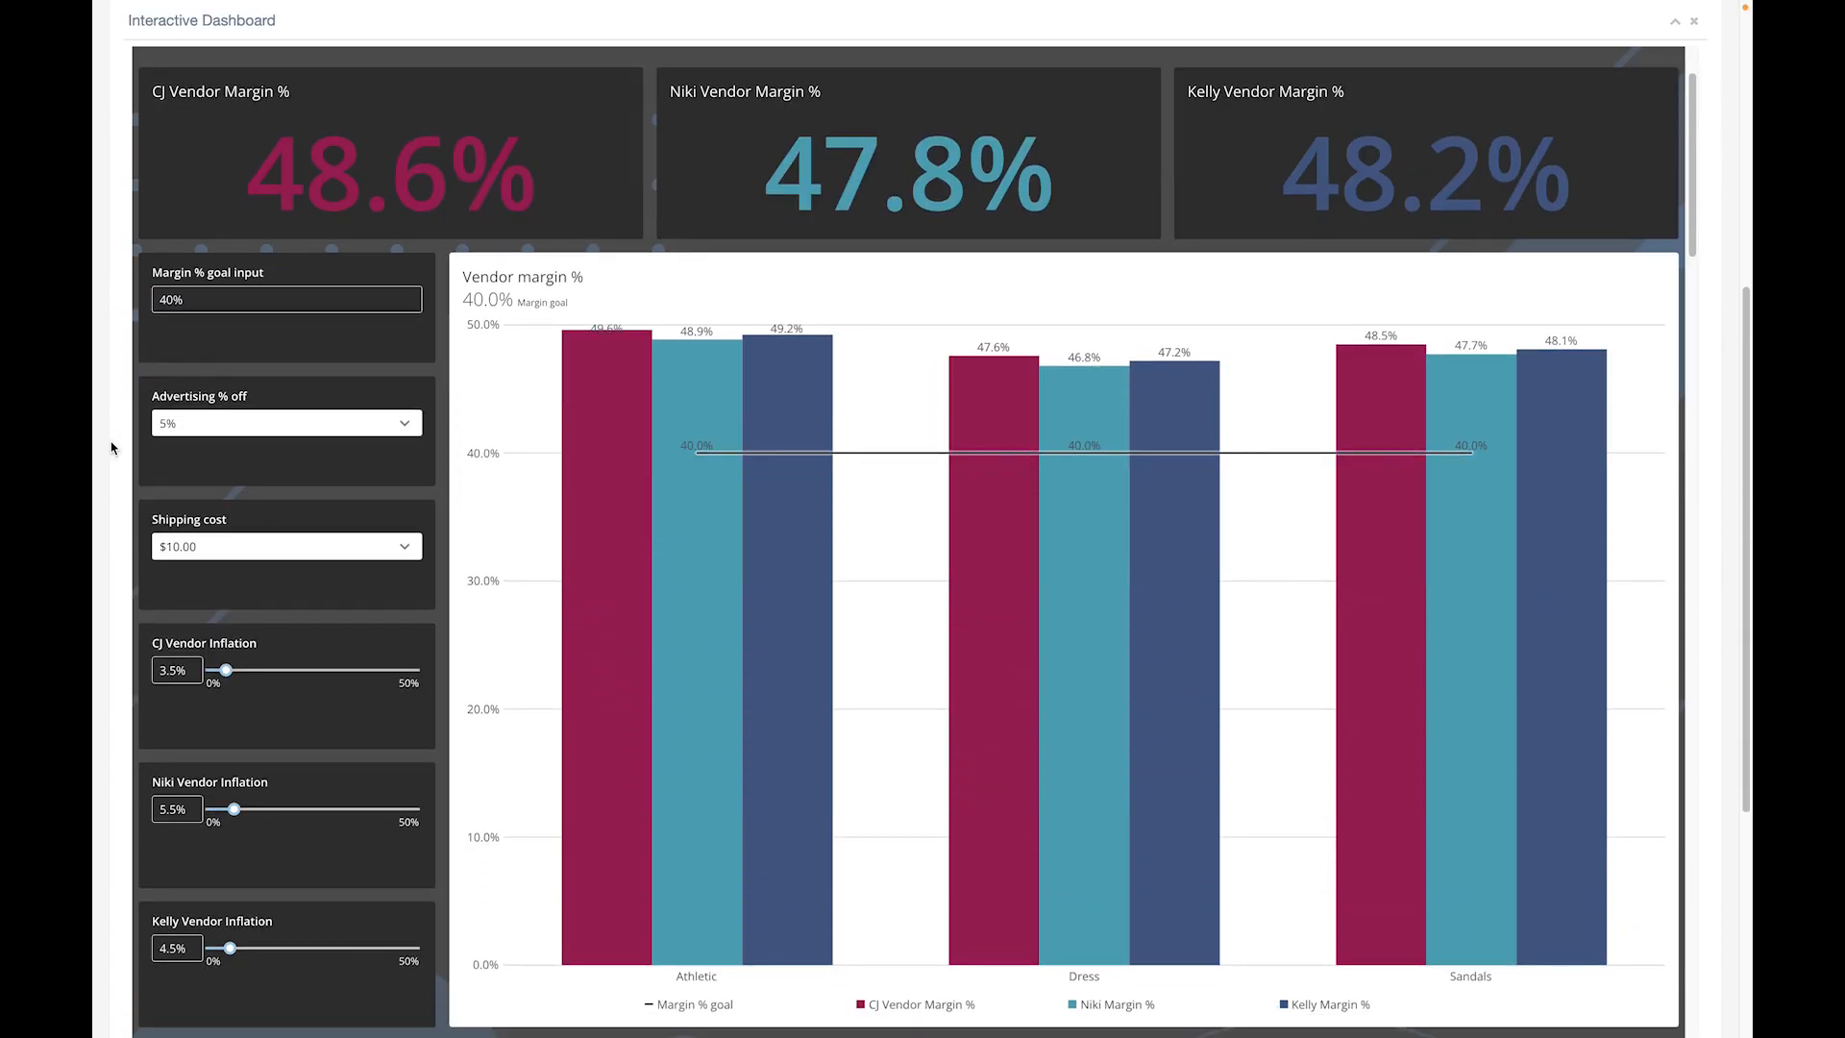
{"action": "left_click", "coordinate": [233, 440]}
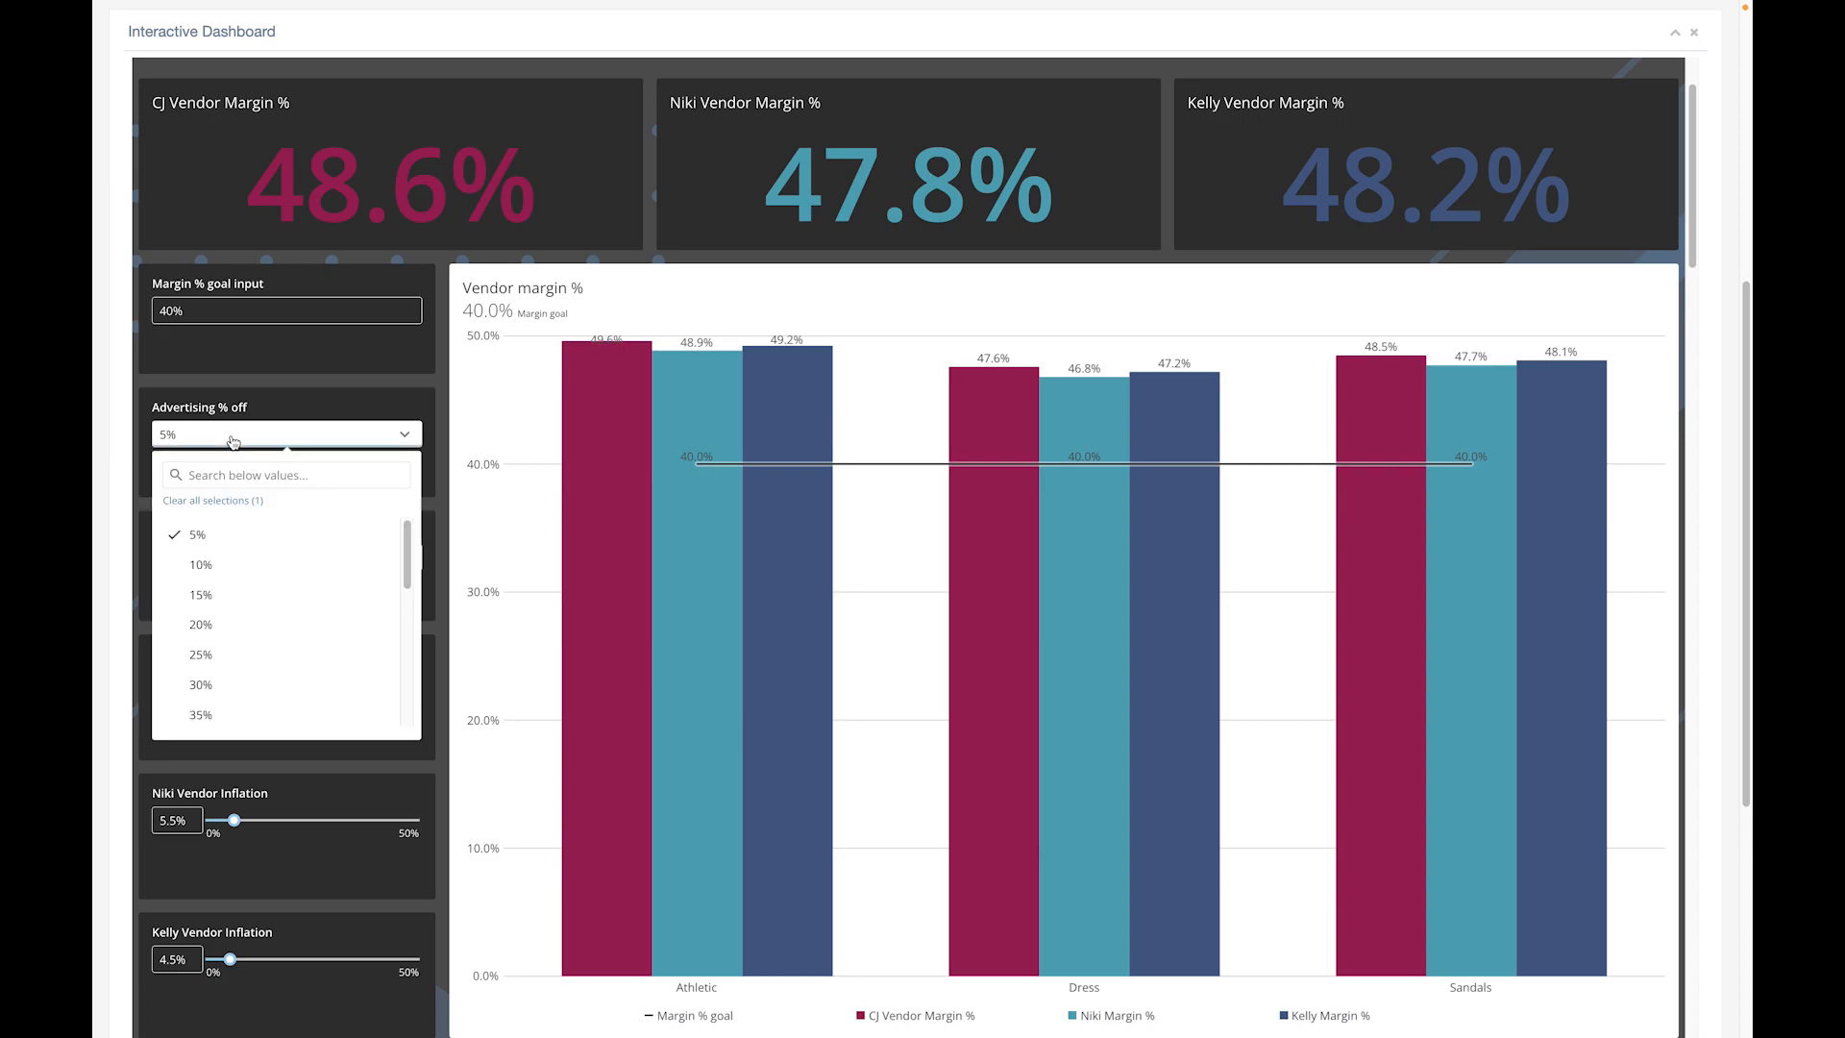
{"action": "left_click", "coordinate": [246, 566]}
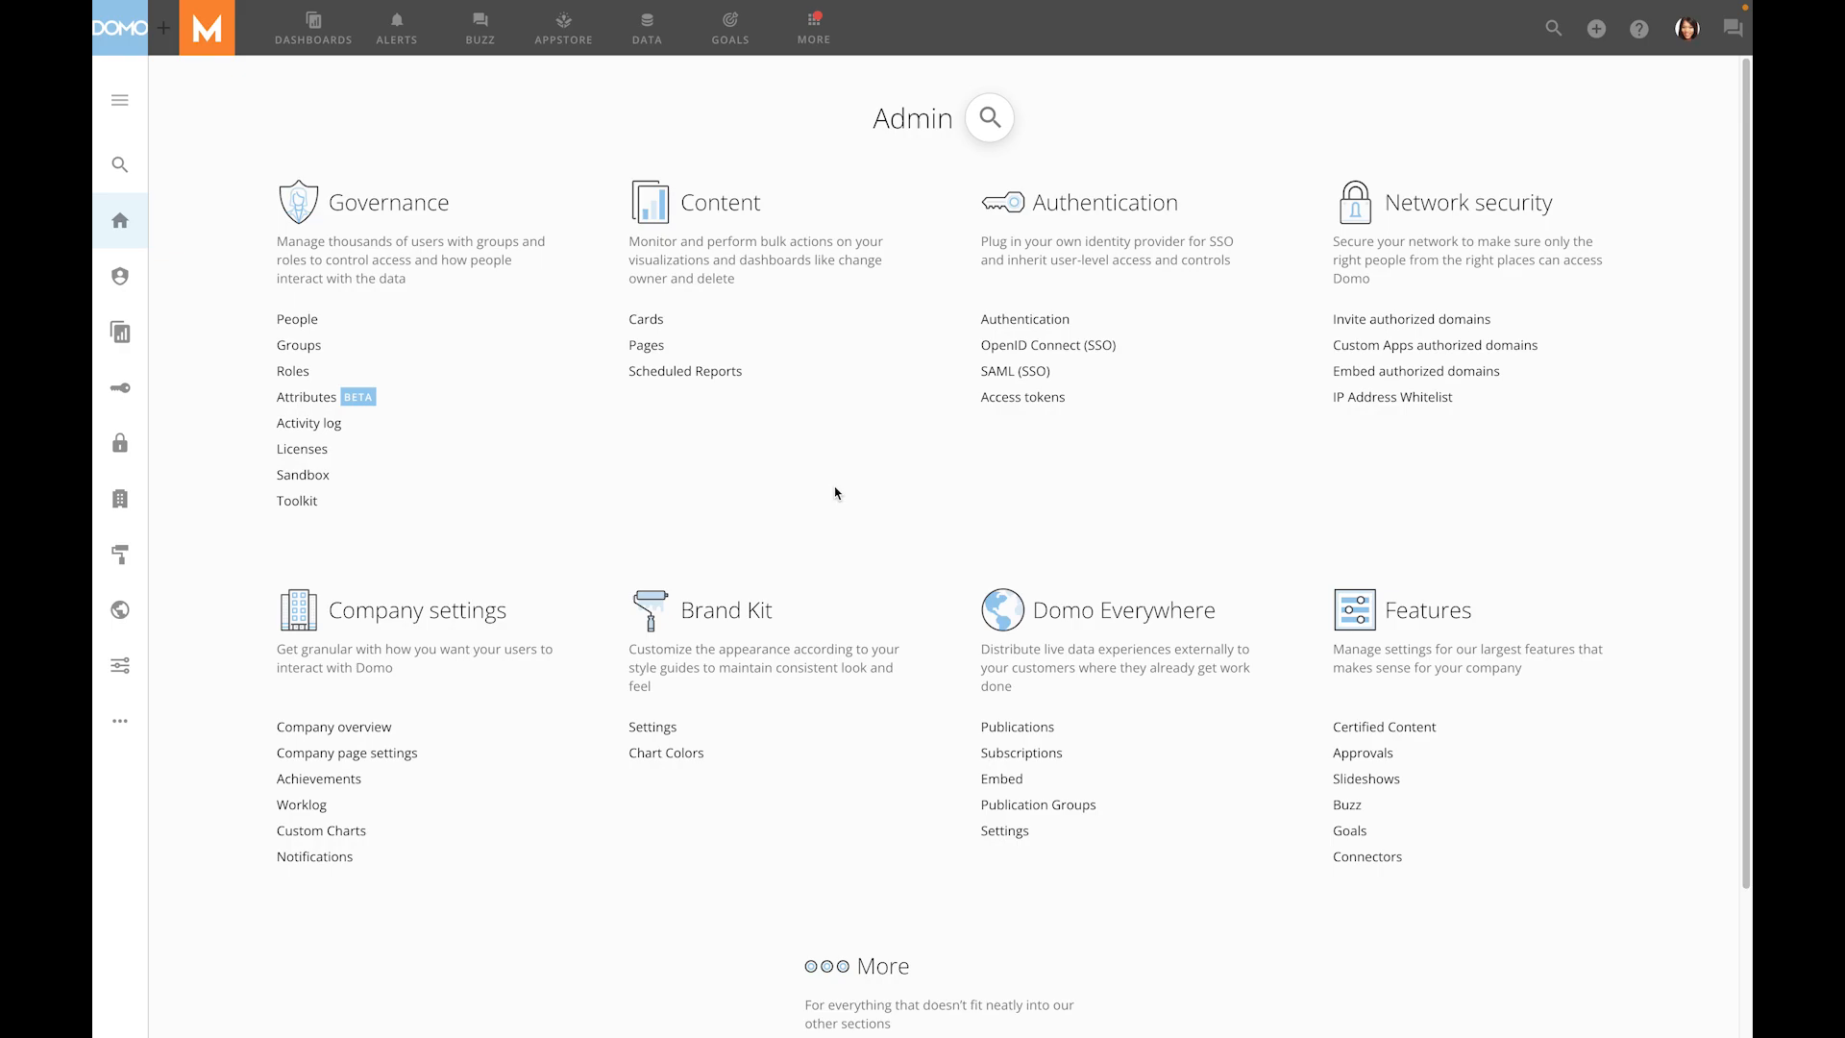
- Review the Edit Variables grant in the role comparison grid, and open the locked Goal 2022 variable in the Beast Mode Editor
{"action": "left_click", "coordinate": [310, 375]}
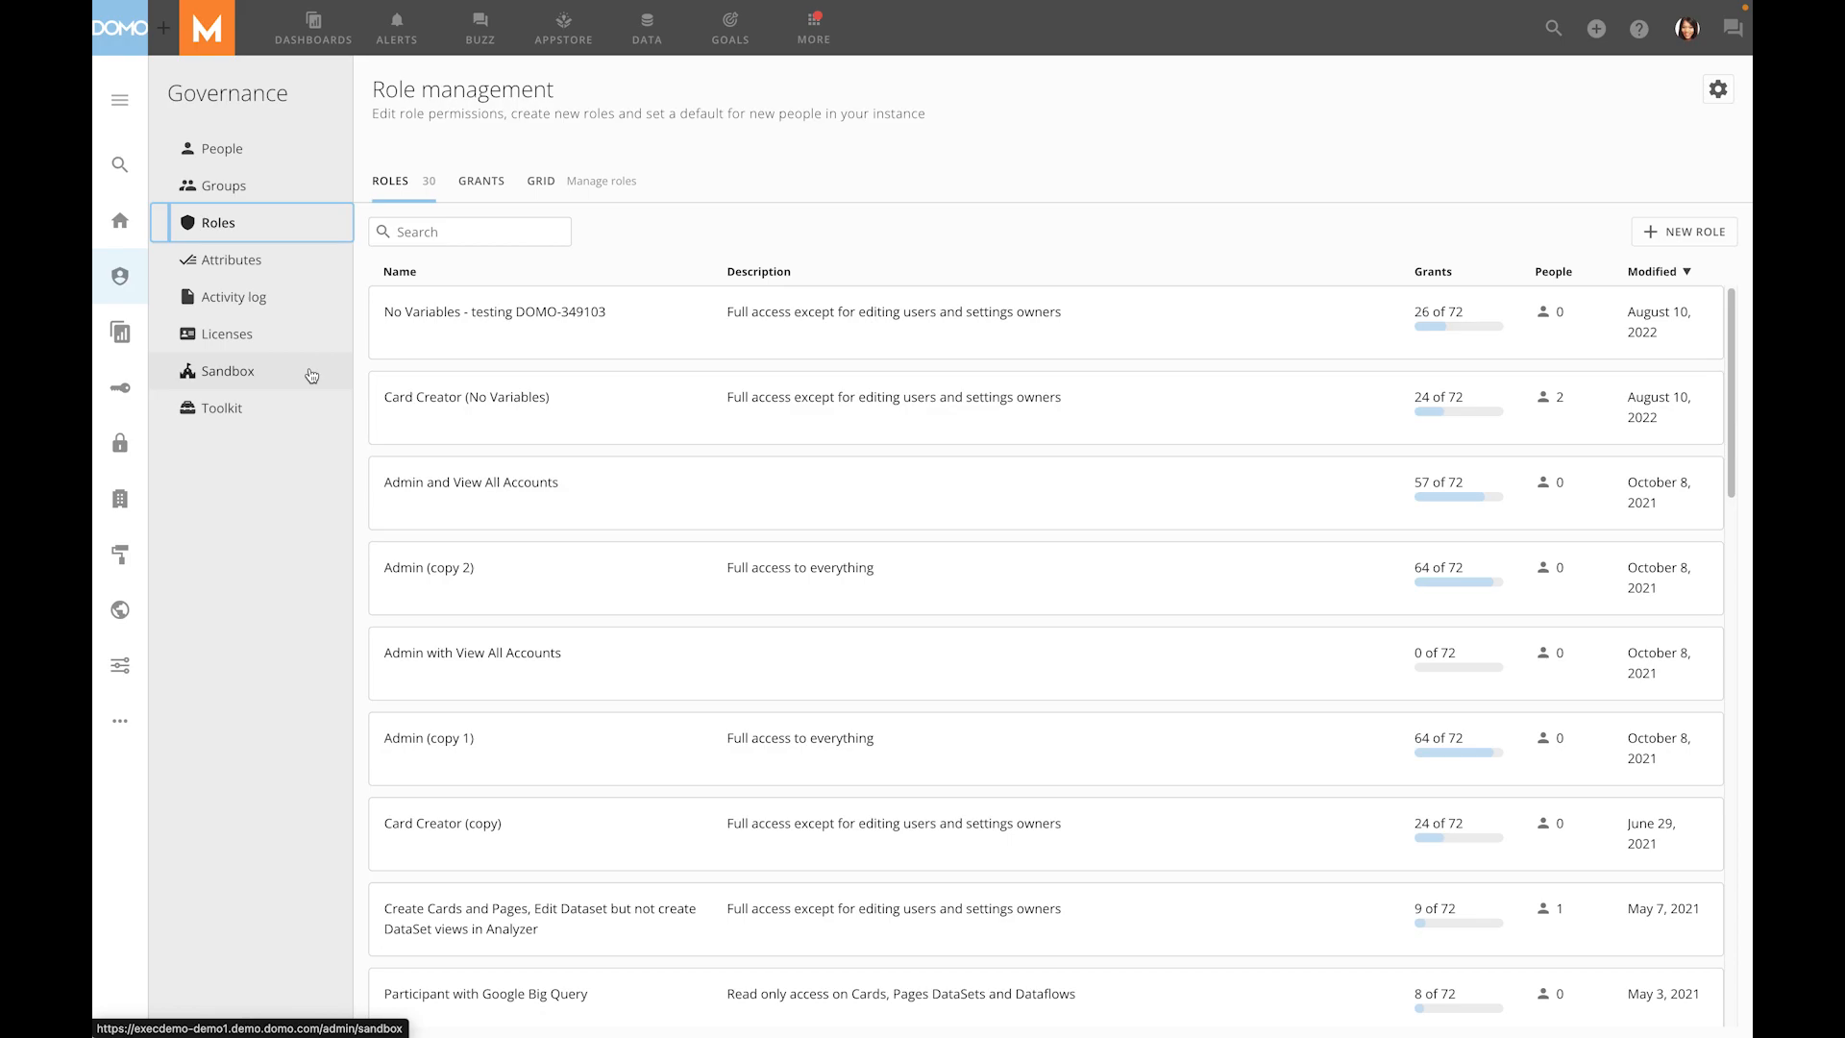
{"action": "left_click", "coordinate": [551, 184]}
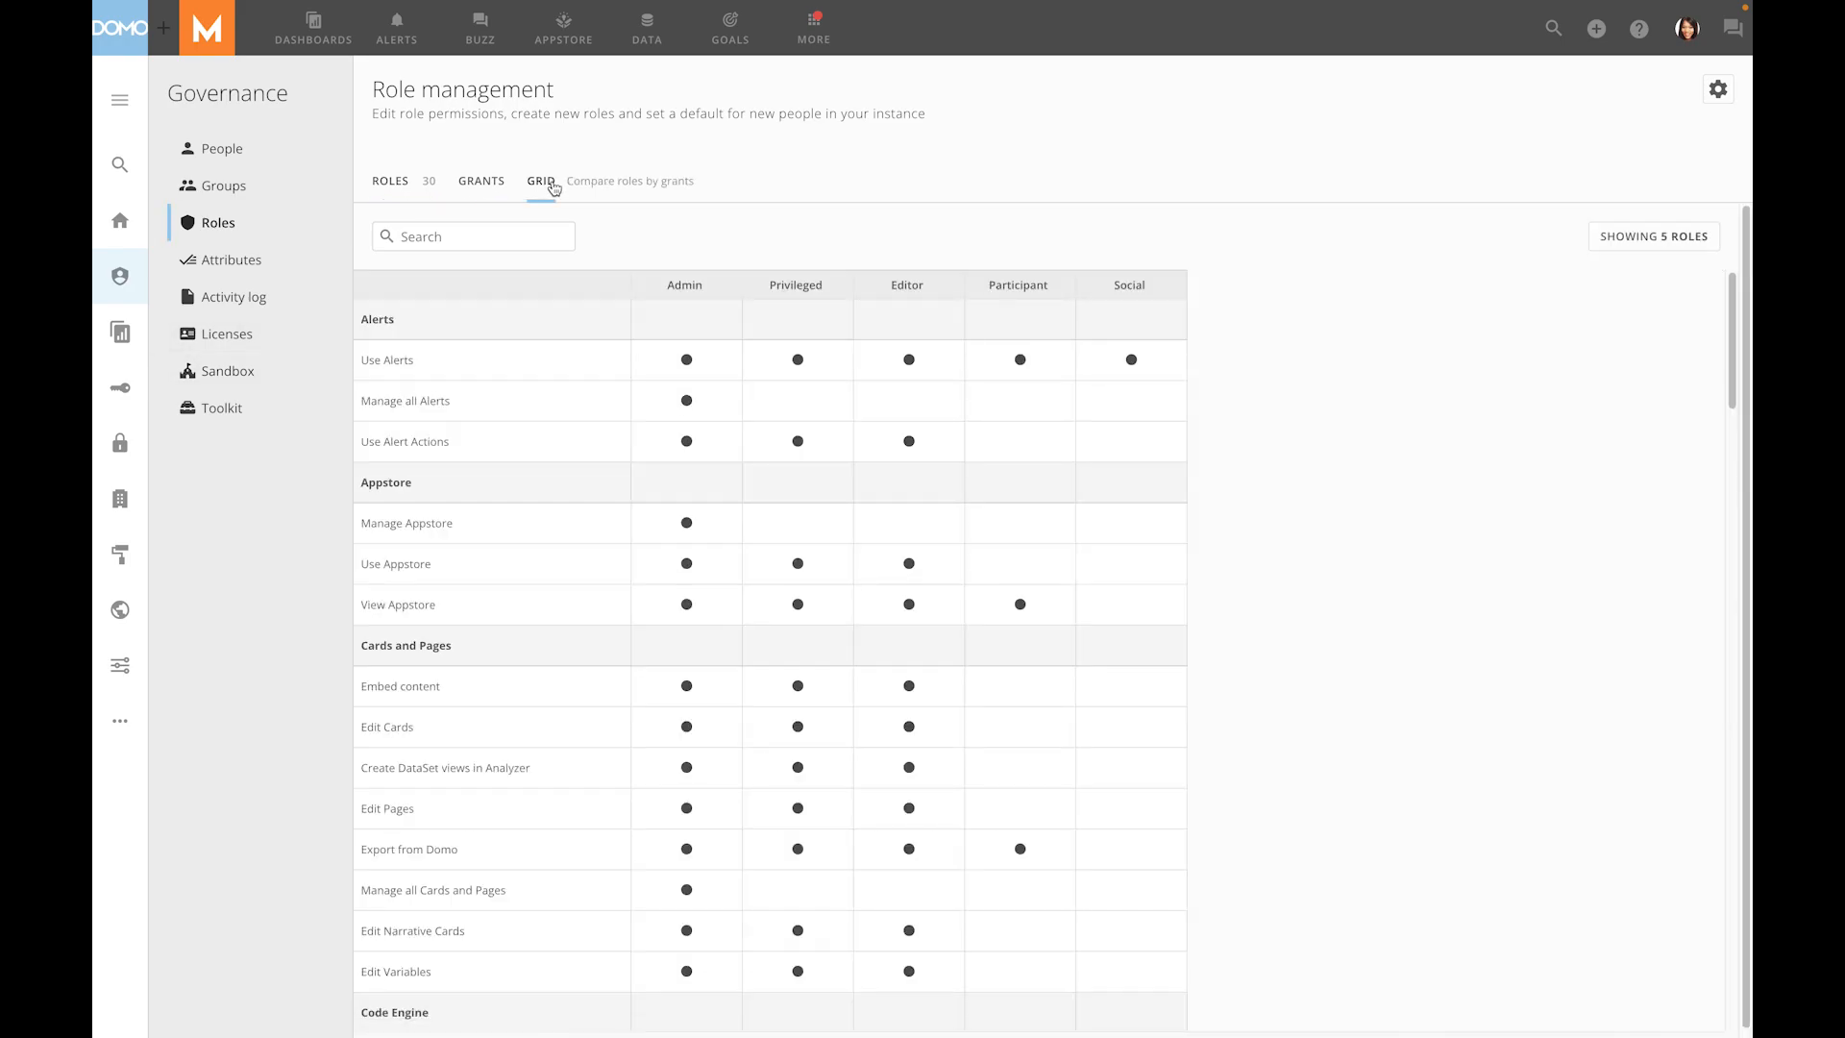
{"action": "scroll", "coordinate": [553, 692], "scroll_direction": "down", "scroll_amount": 2}
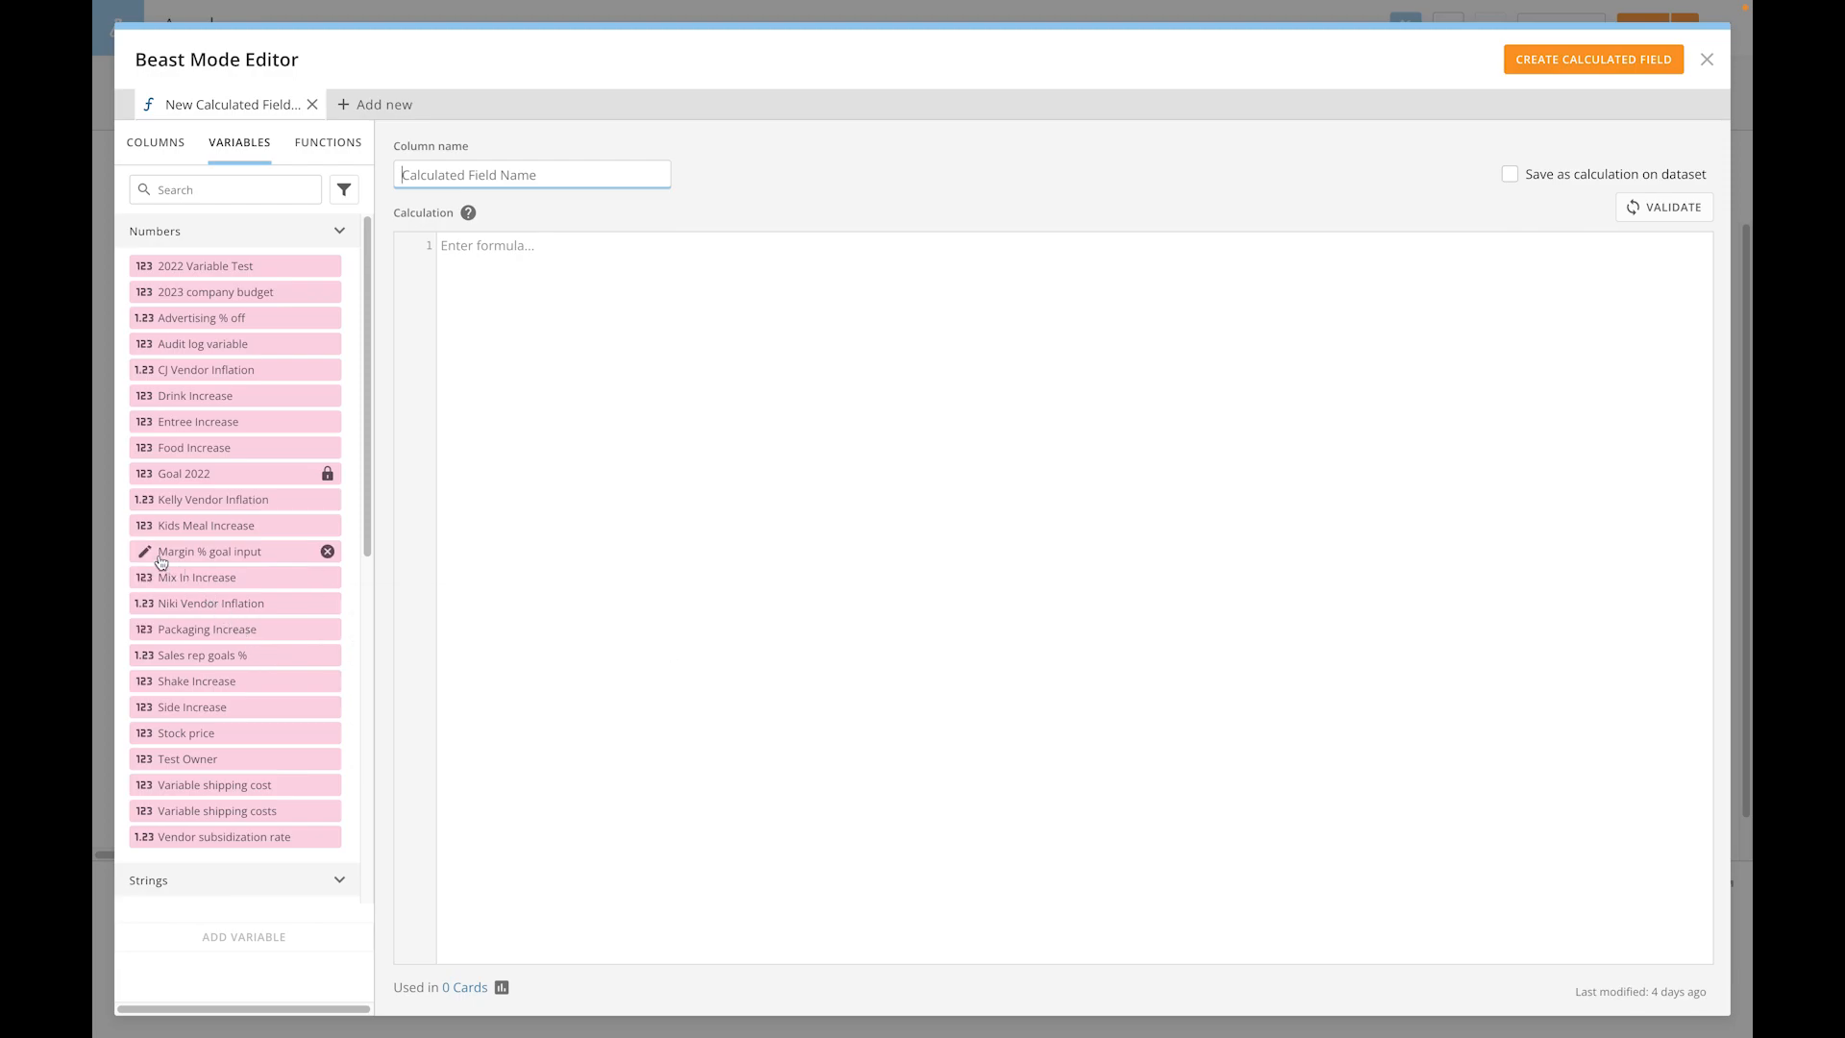
{"action": "left_click", "coordinate": [144, 474]}
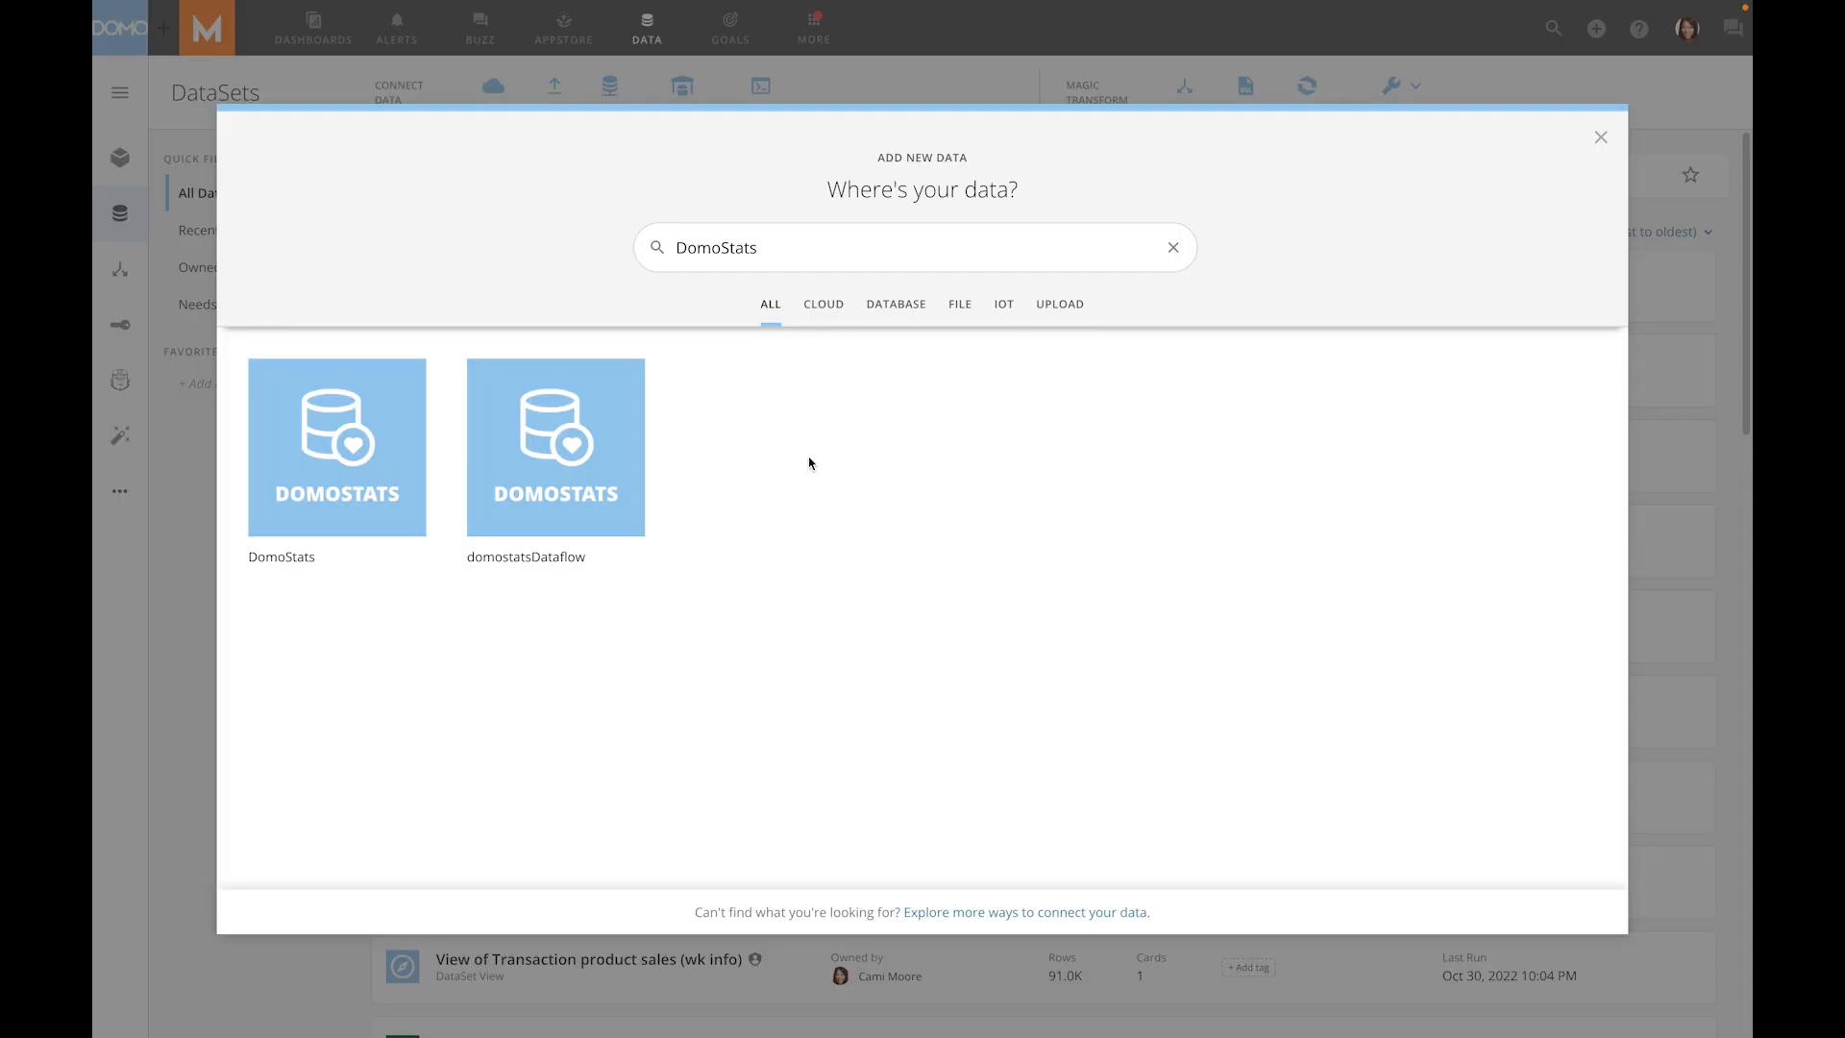
- Look through the DomoStats connector's report options for the variable reports, such as Variables used in Beast Modes
{"action": "left_click", "coordinate": [355, 445]}
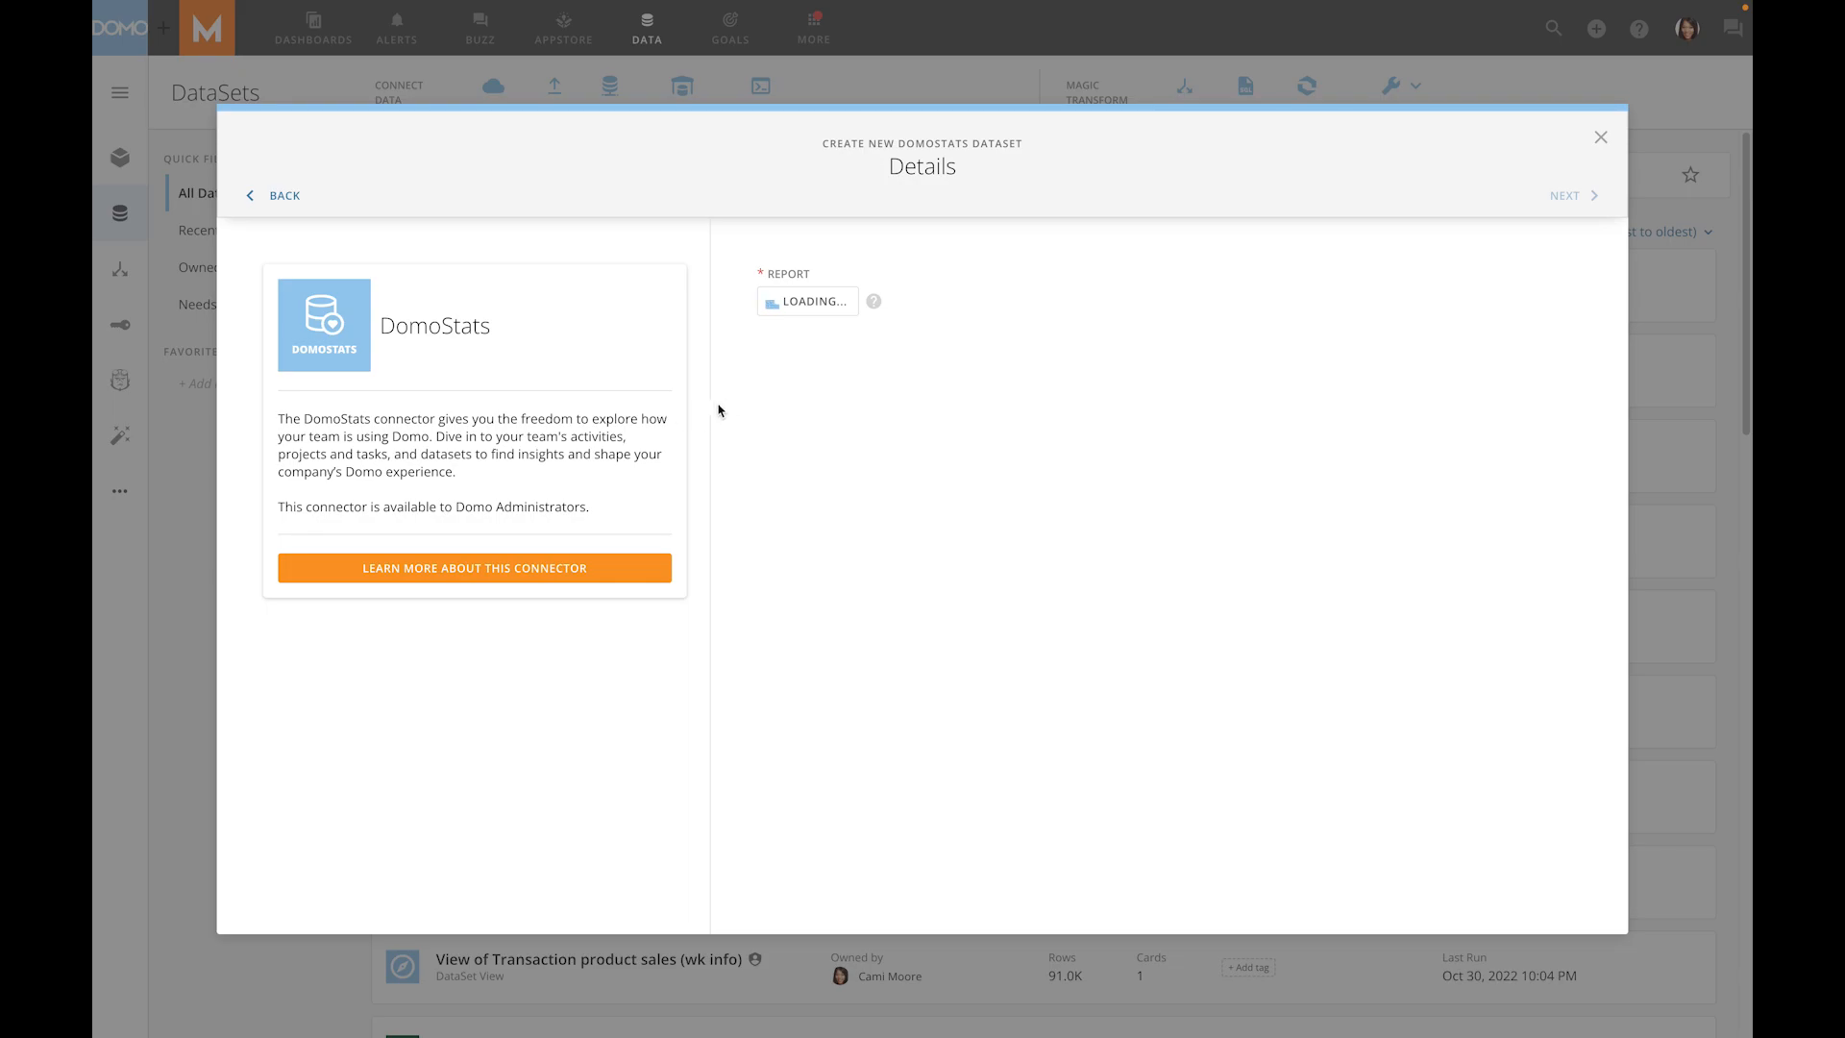
{"action": "left_click", "coordinate": [817, 308]}
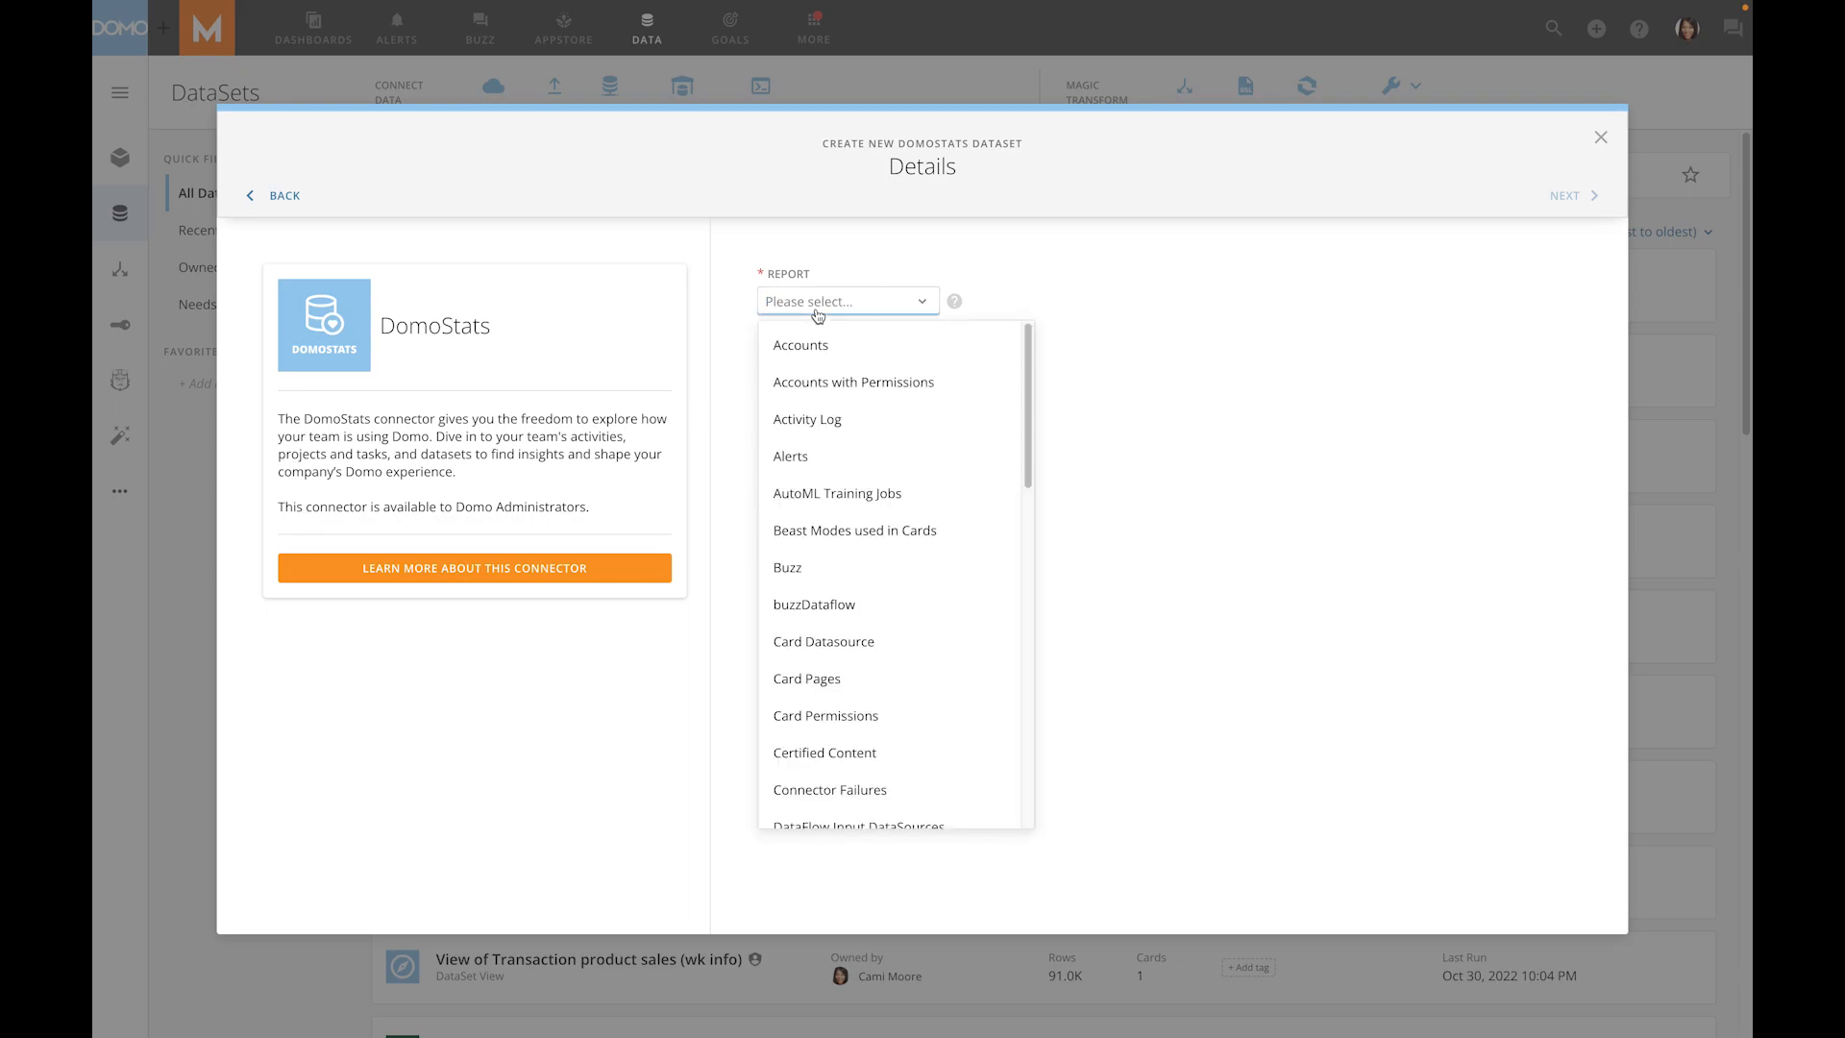
{"action": "scroll", "coordinate": [897, 494], "scroll_direction": "down", "scroll_amount": 15}
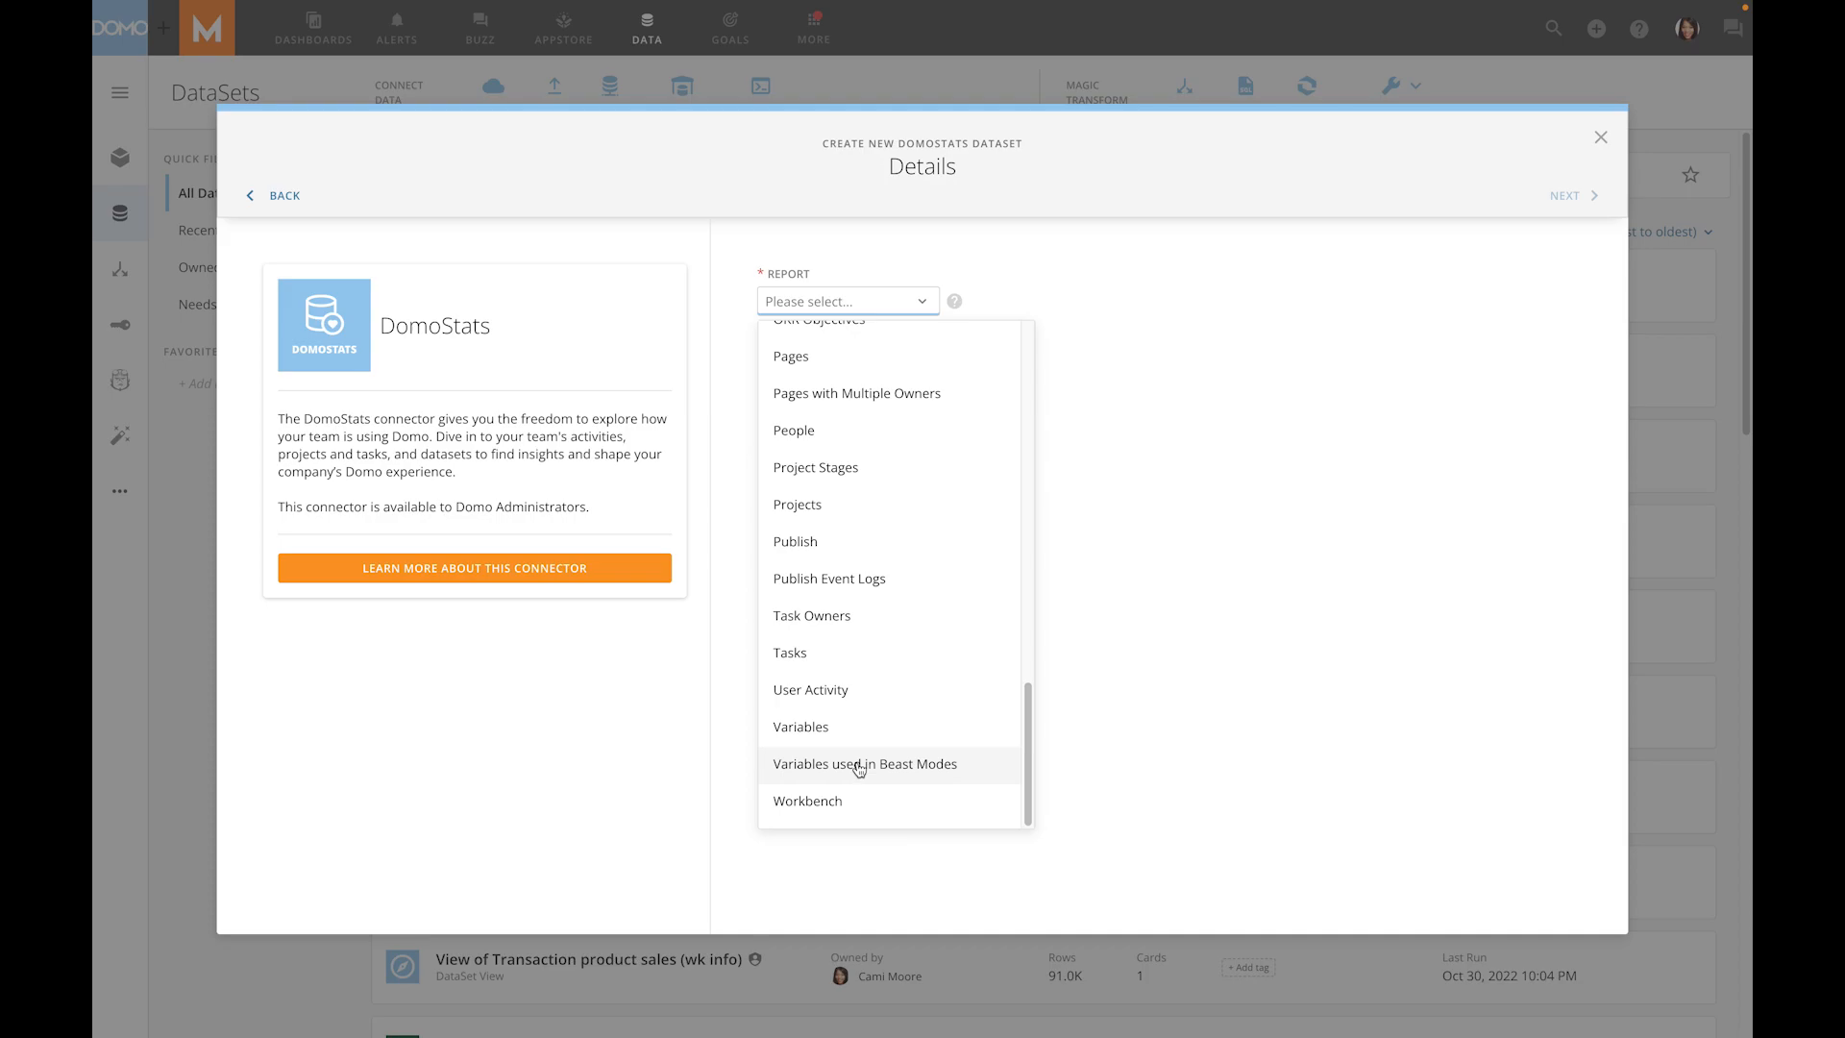
{"action": "scroll", "coordinate": [879, 749], "scroll_direction": "up", "scroll_amount": 10}
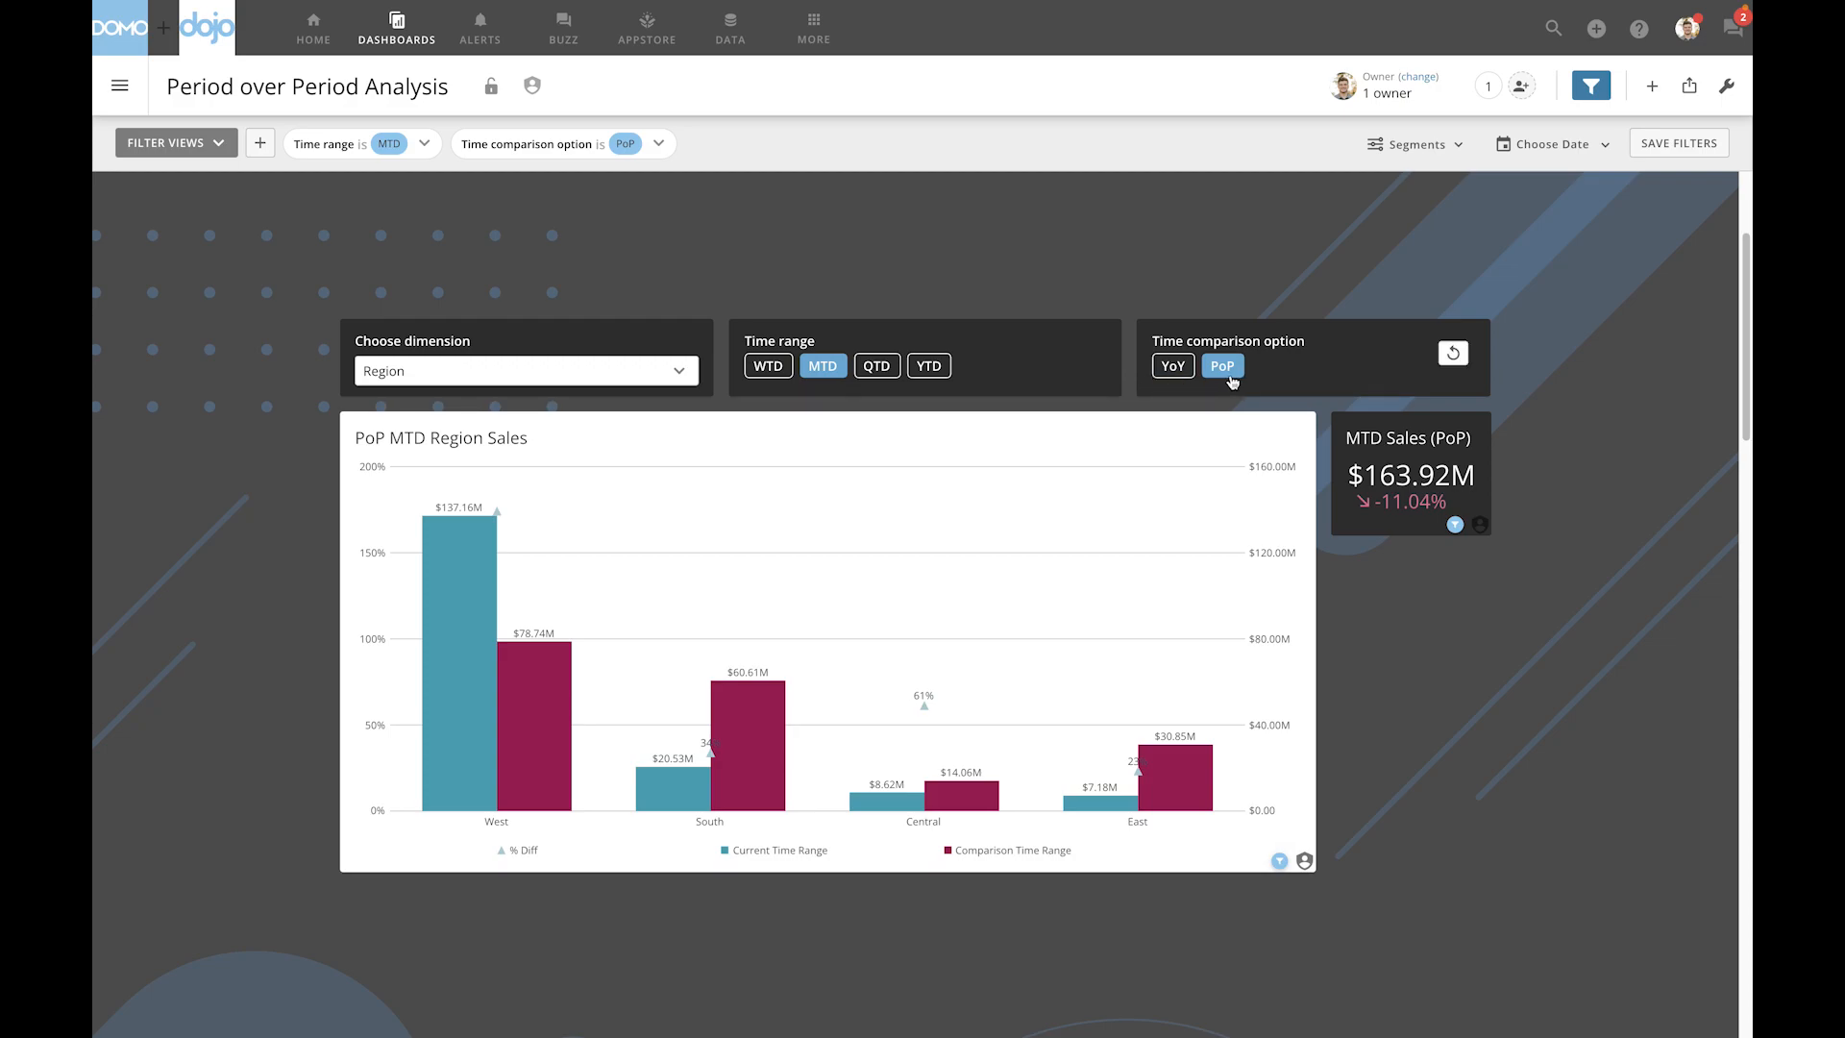
- Set the Period over Period Analysis dashboard's Time comparison option to YoY and its Time range to YTD
{"action": "left_click", "coordinate": [1173, 368]}
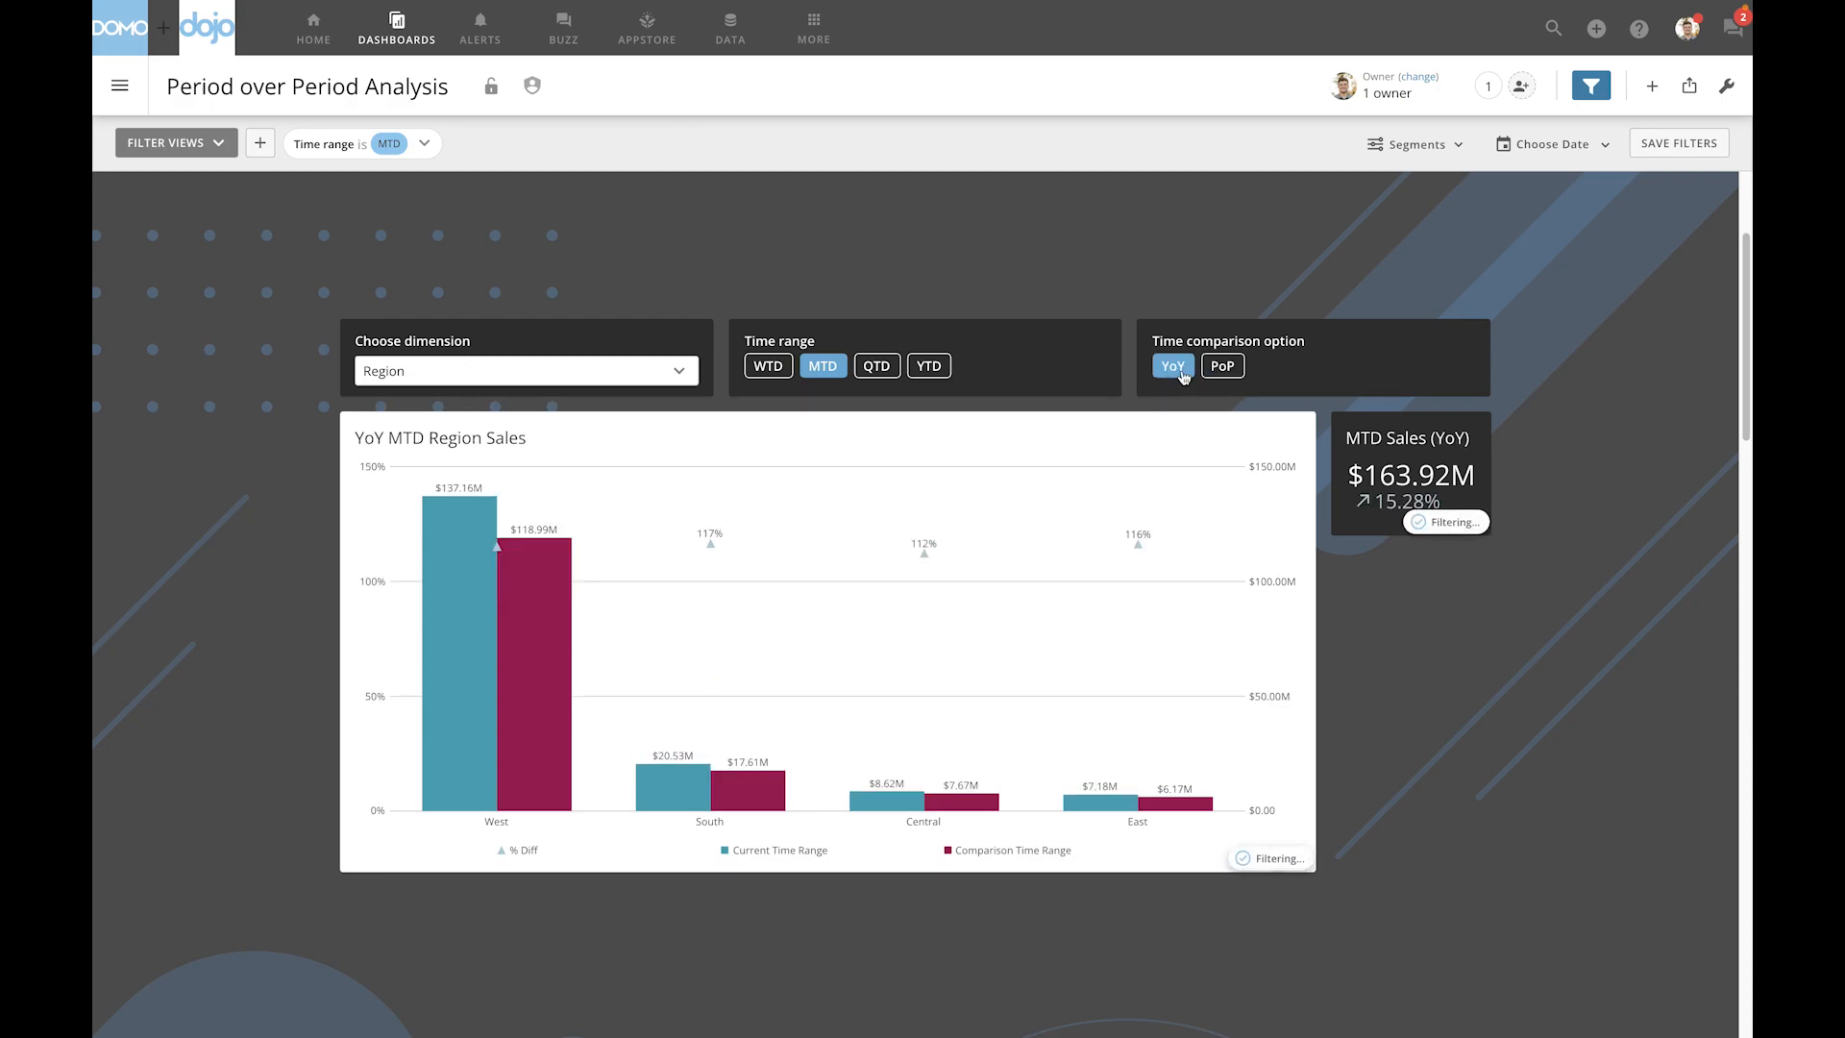
{"action": "left_click", "coordinate": [928, 373]}
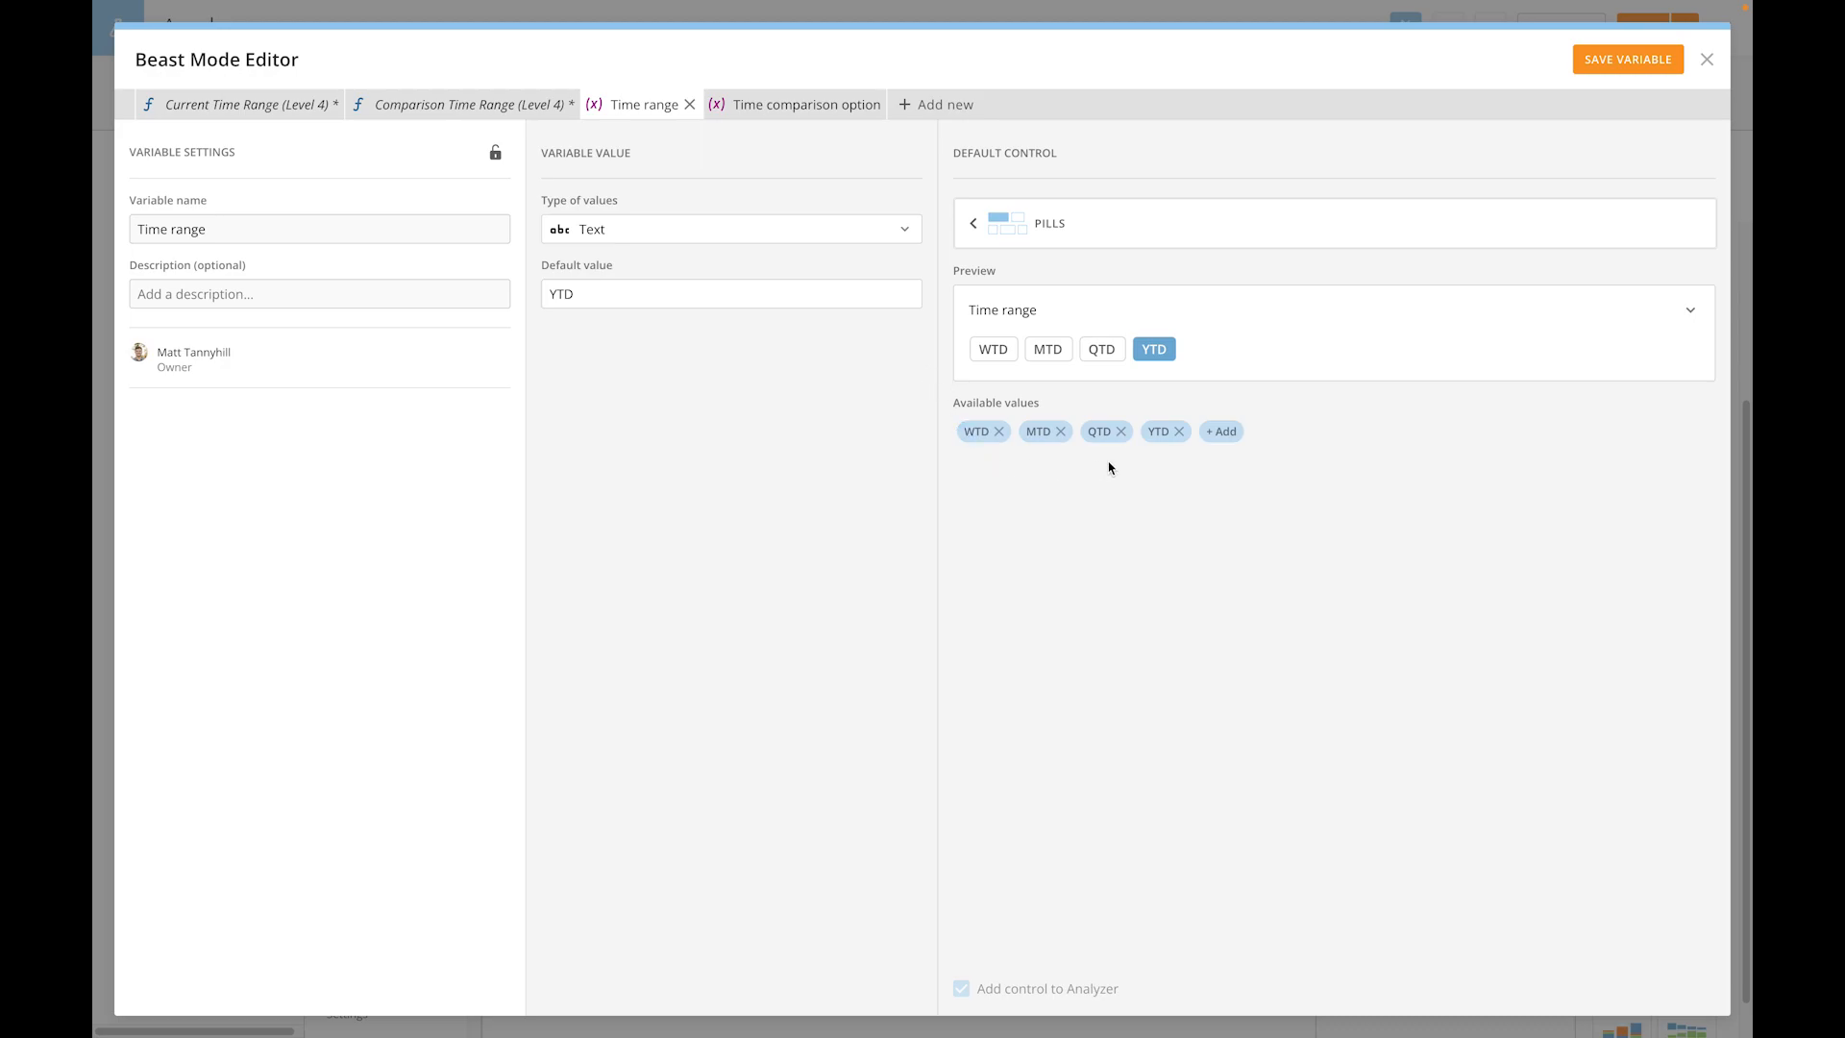
- Examine the Time comparison option variable and the Current and Comparison Time Range (Level 4) calculations
{"action": "left_click", "coordinate": [817, 104]}
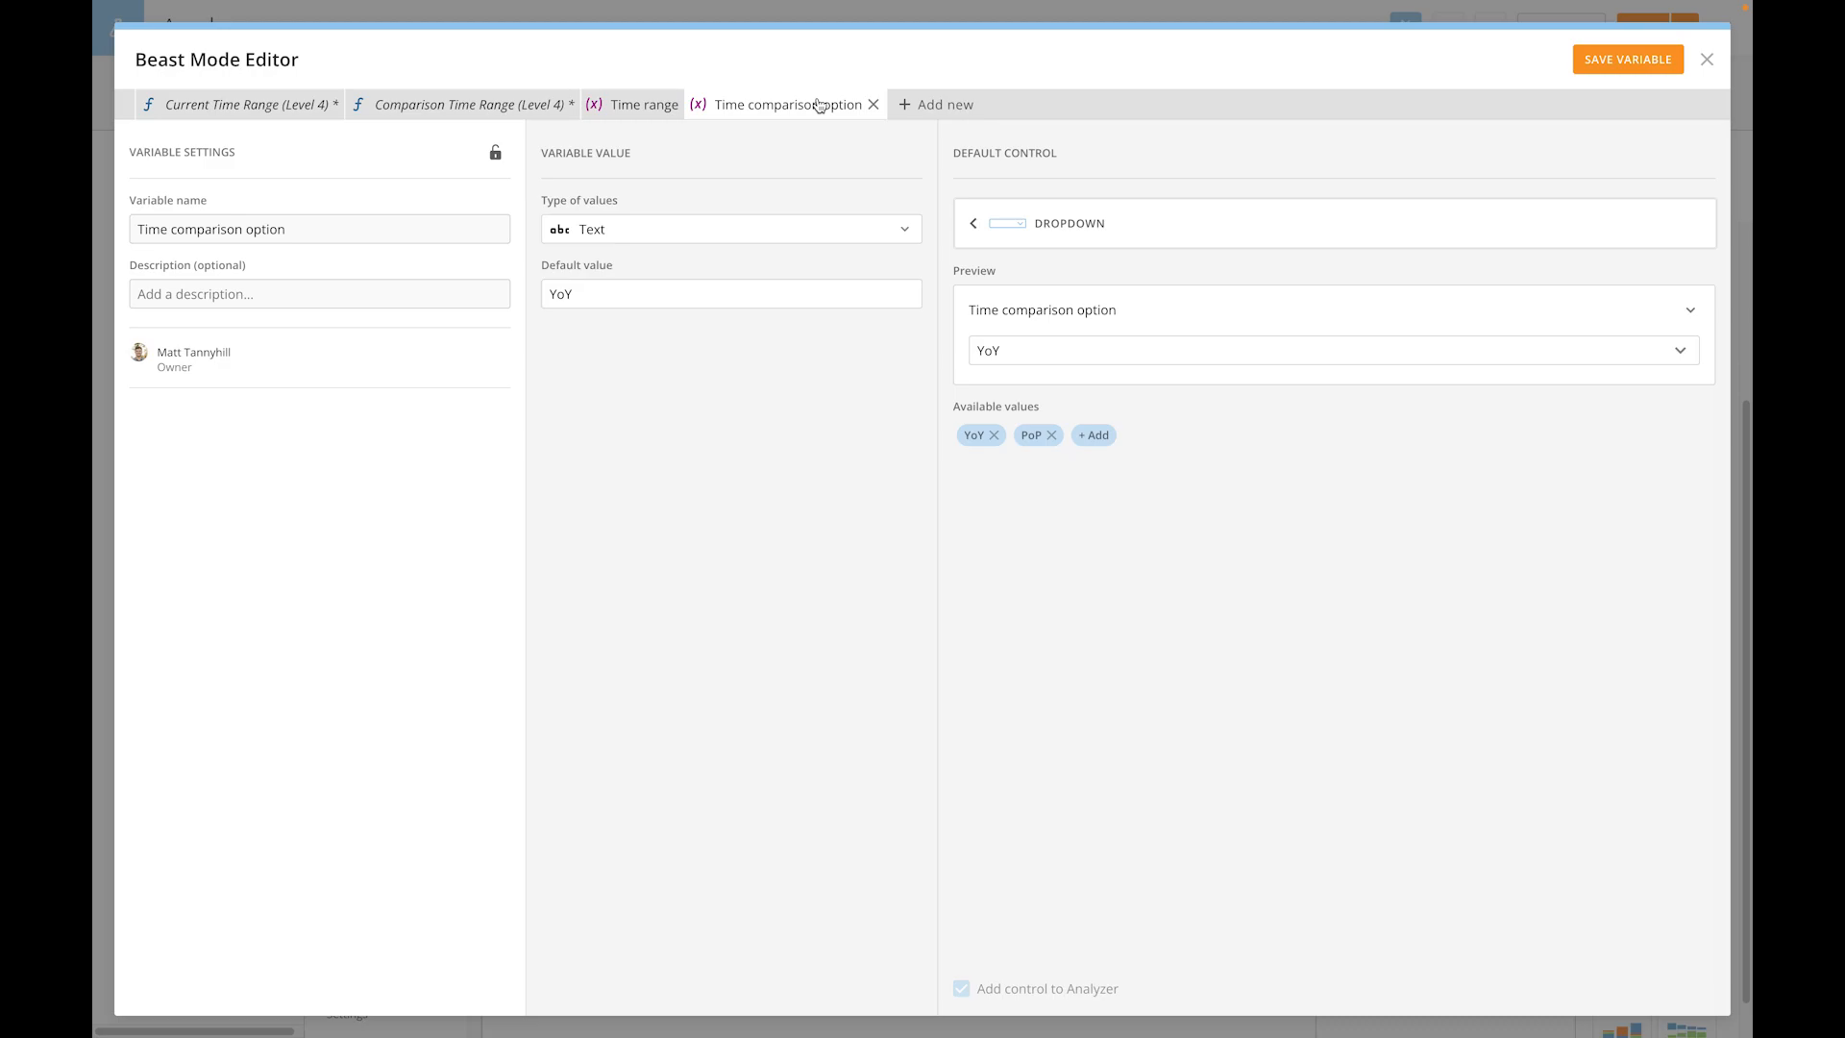
{"action": "left_click", "coordinate": [258, 109]}
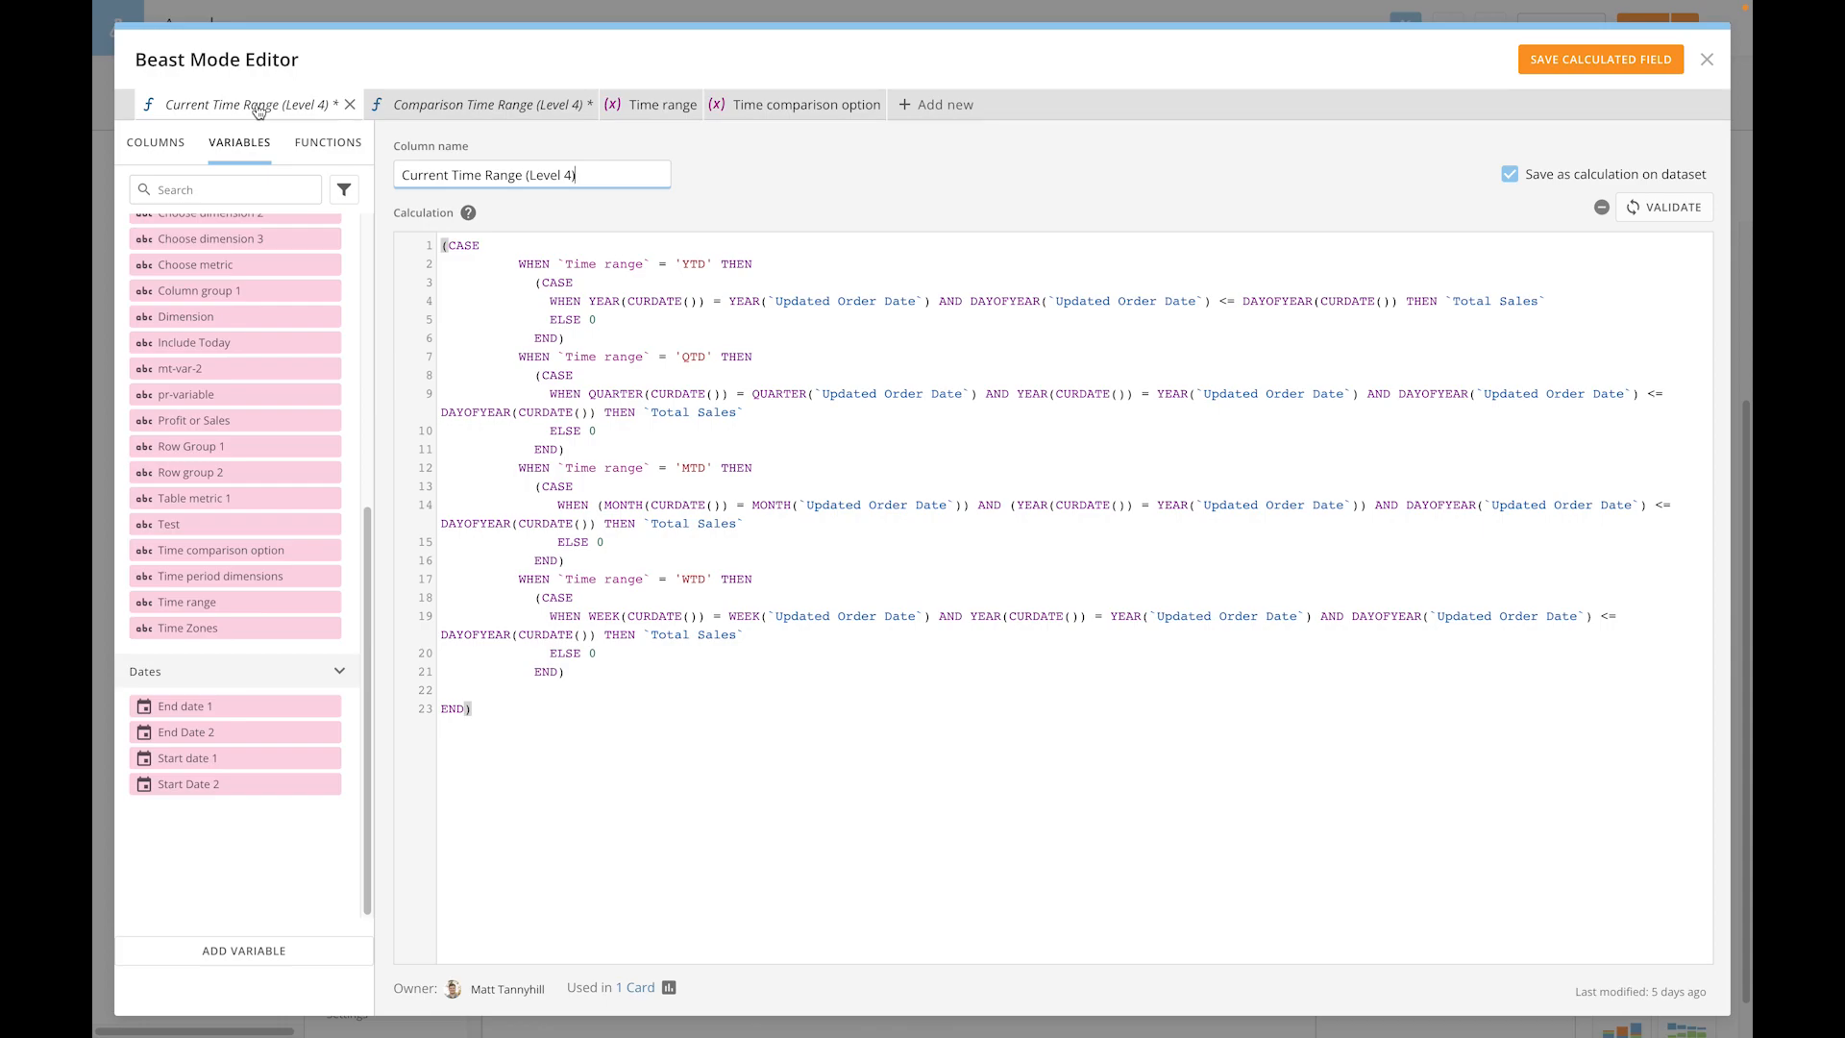
{"action": "left_click", "coordinate": [753, 212]}
{"action": "left_click", "coordinate": [524, 116]}
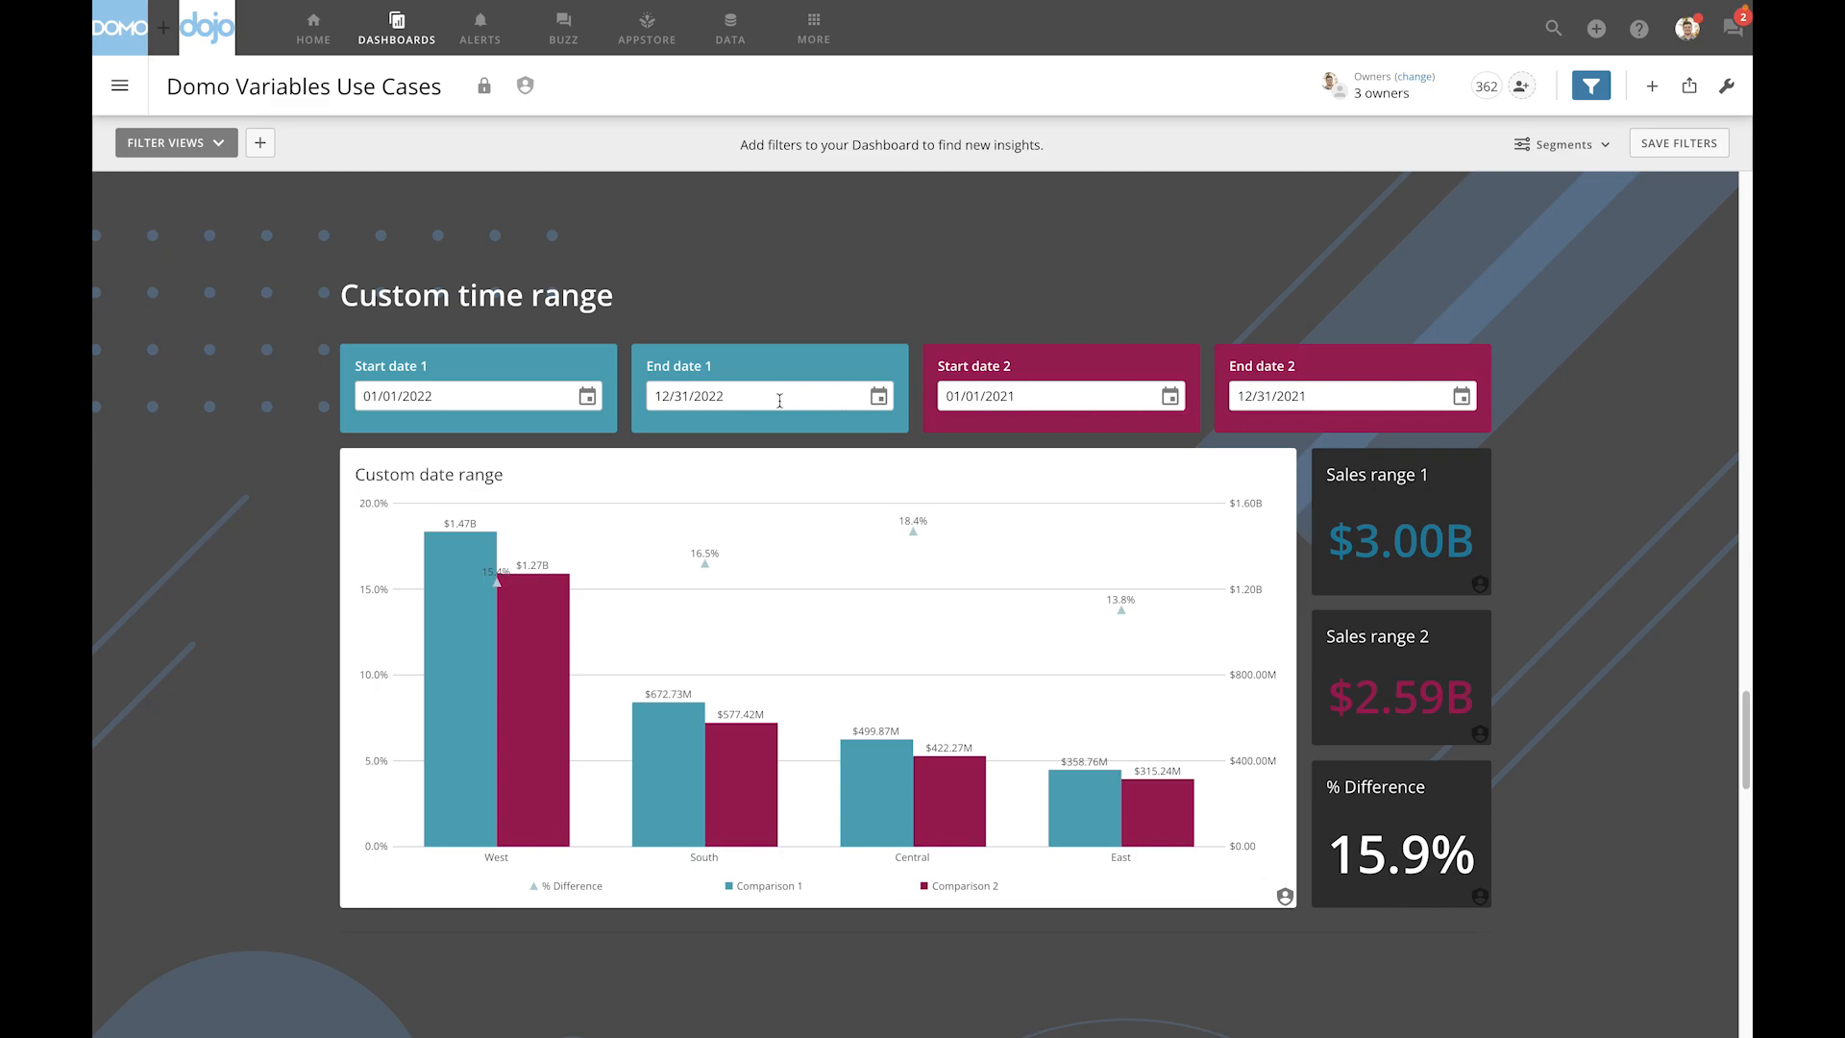
- Set Start date 1 to 01/15/2022 and pick a new Start date 2 for the Custom time range section
{"action": "left_click", "coordinate": [558, 396]}
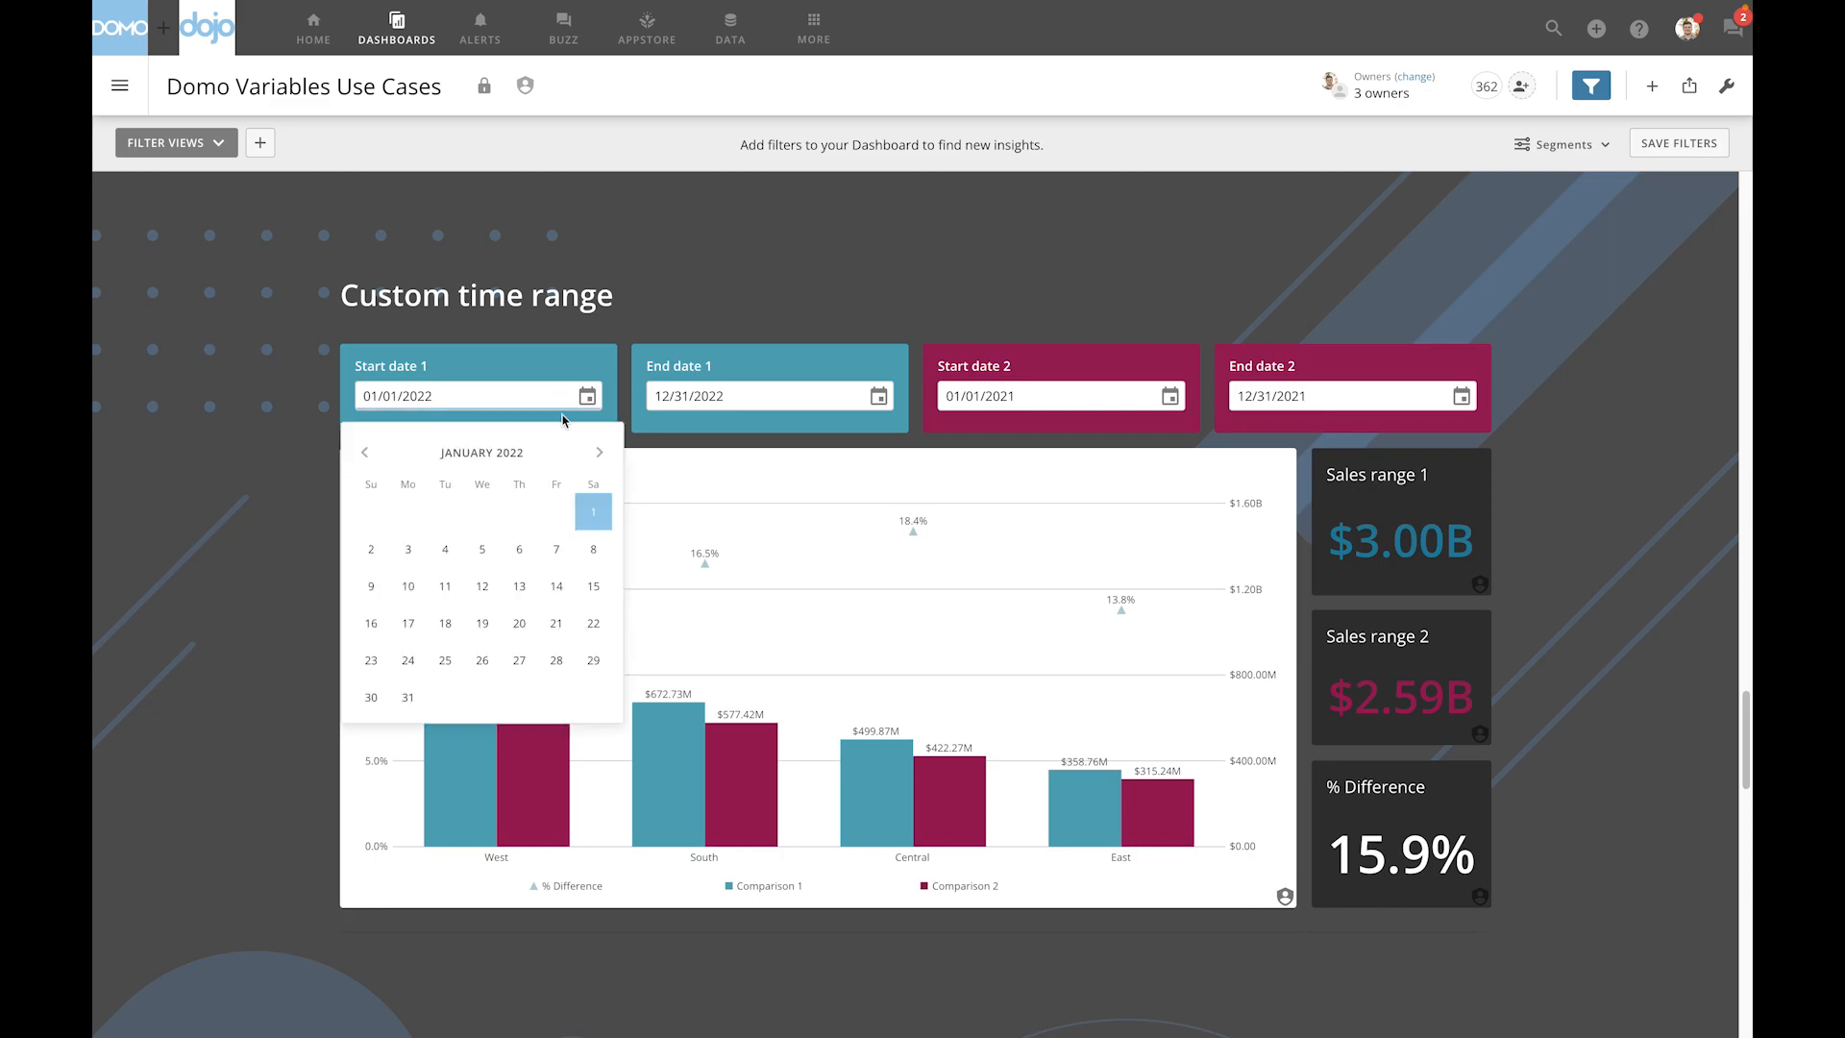
{"action": "left_click", "coordinate": [593, 588]}
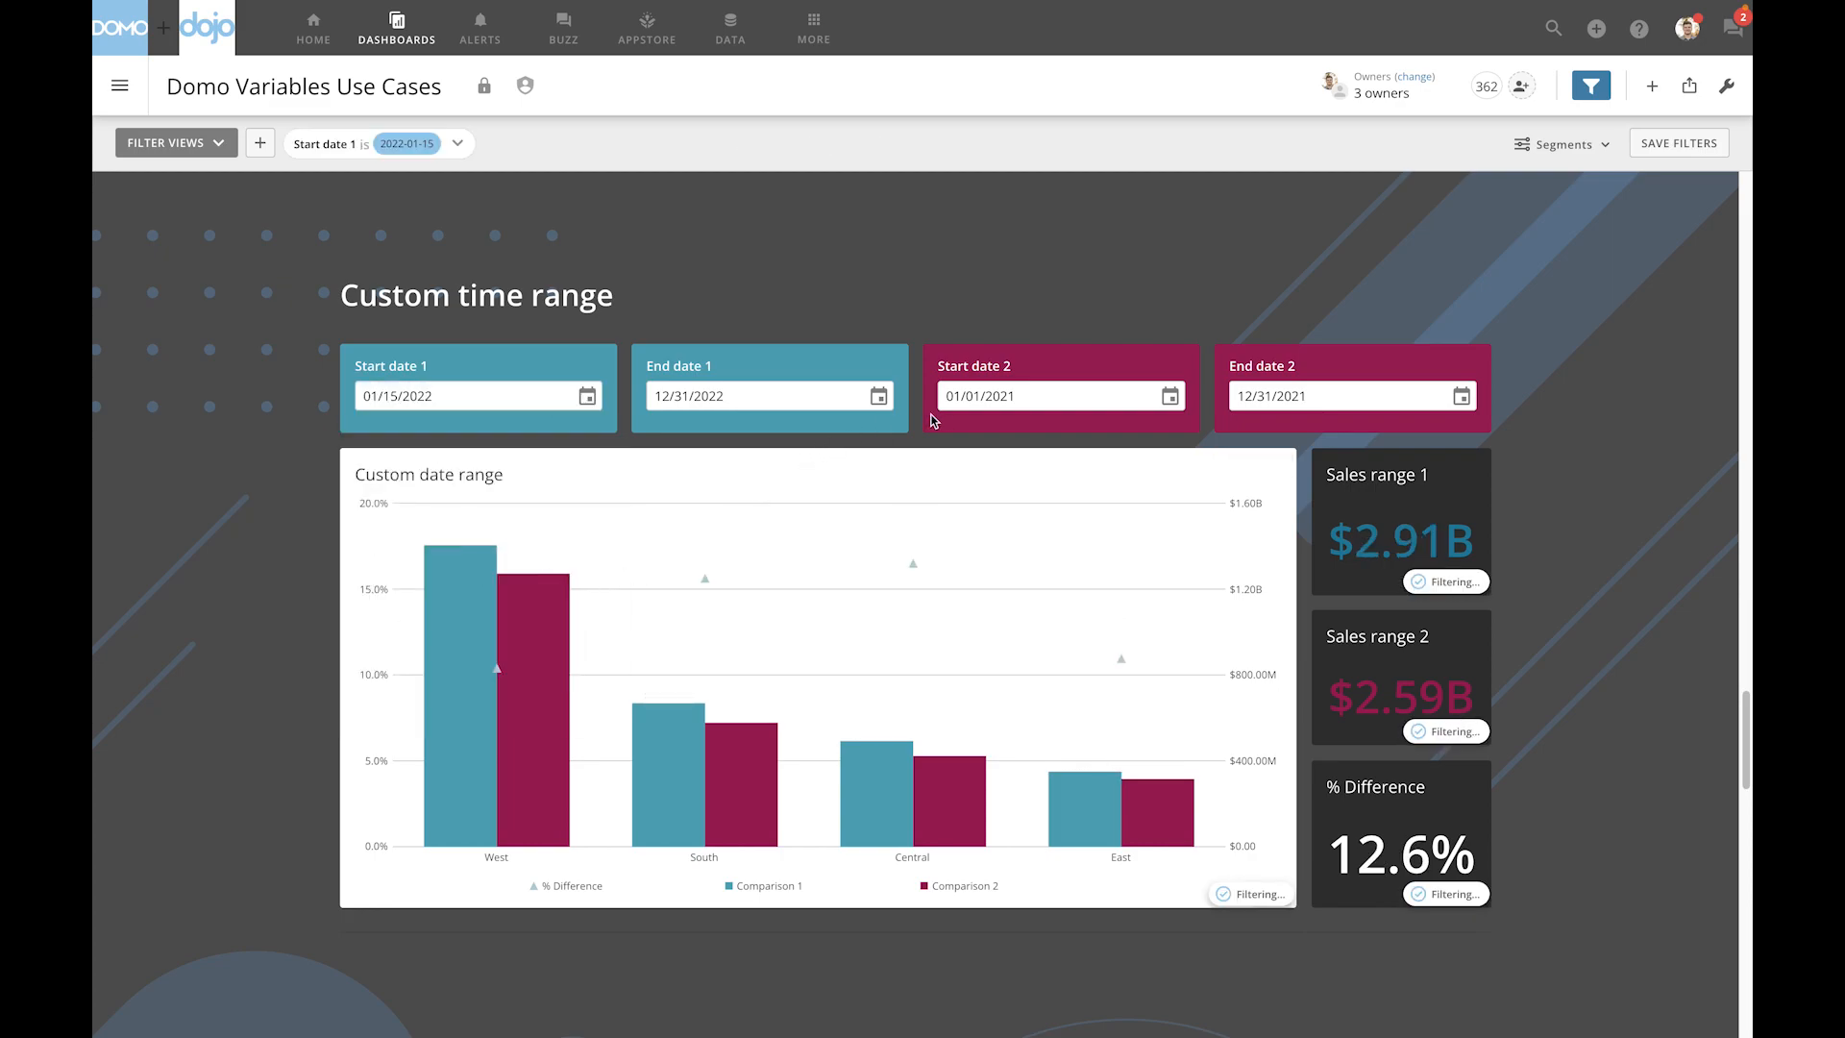
{"action": "left_click", "coordinate": [1013, 396]}
{"action": "left_click", "coordinate": [1139, 586]}
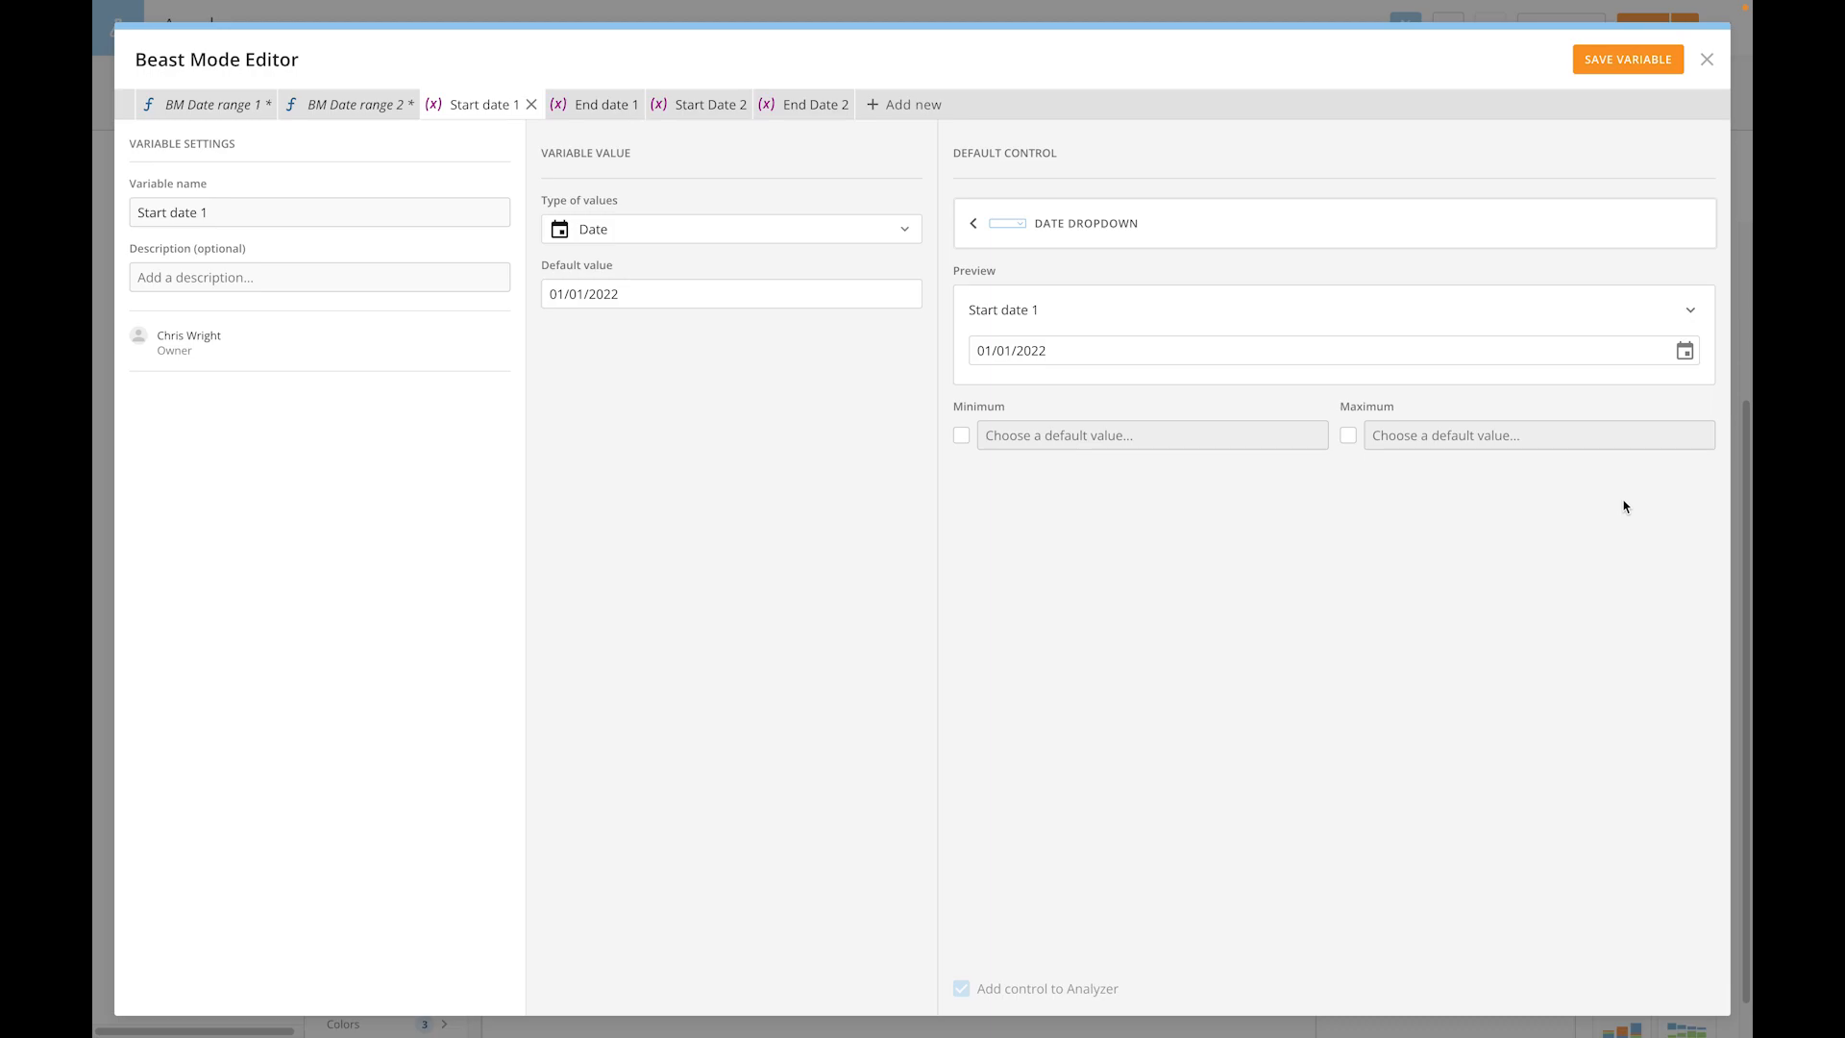
- Examine the Start date 1 variable's value types and default date, and view the BM Date range 1 calculation
{"action": "left_click", "coordinate": [679, 237]}
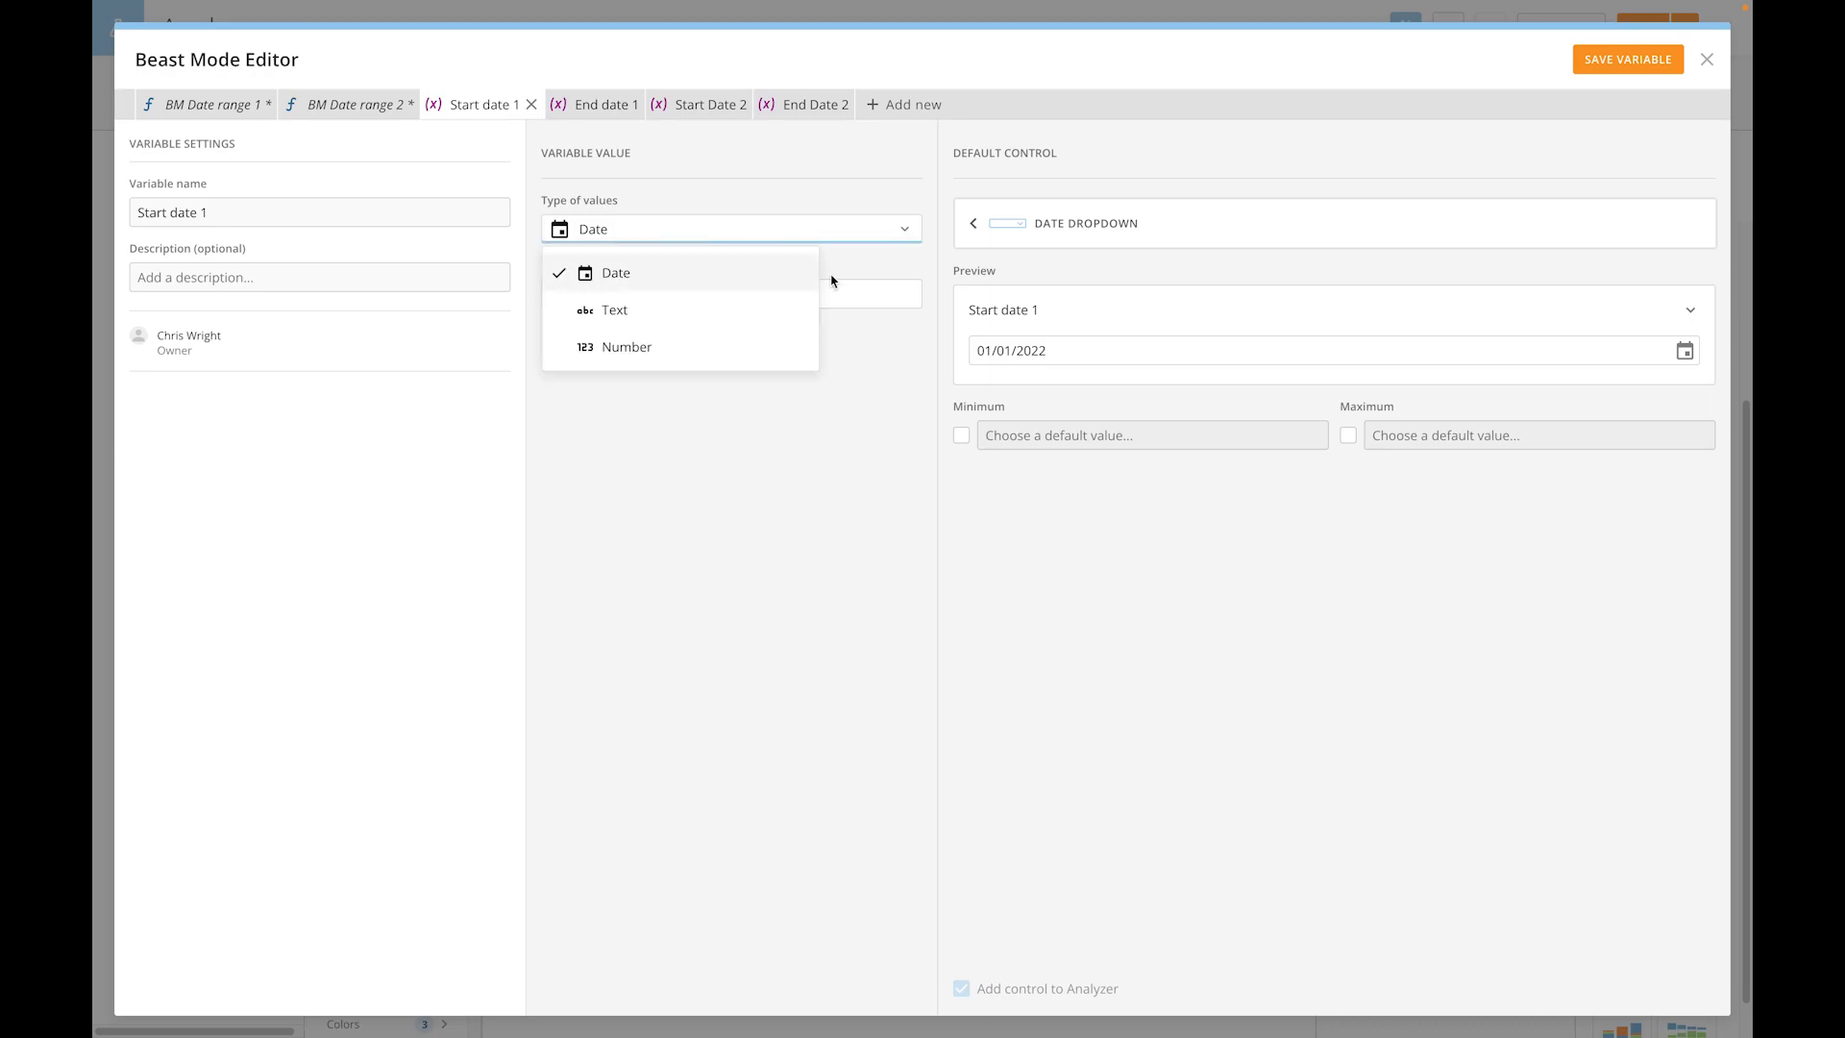
{"action": "left_click", "coordinate": [860, 332]}
{"action": "left_click", "coordinate": [850, 293]}
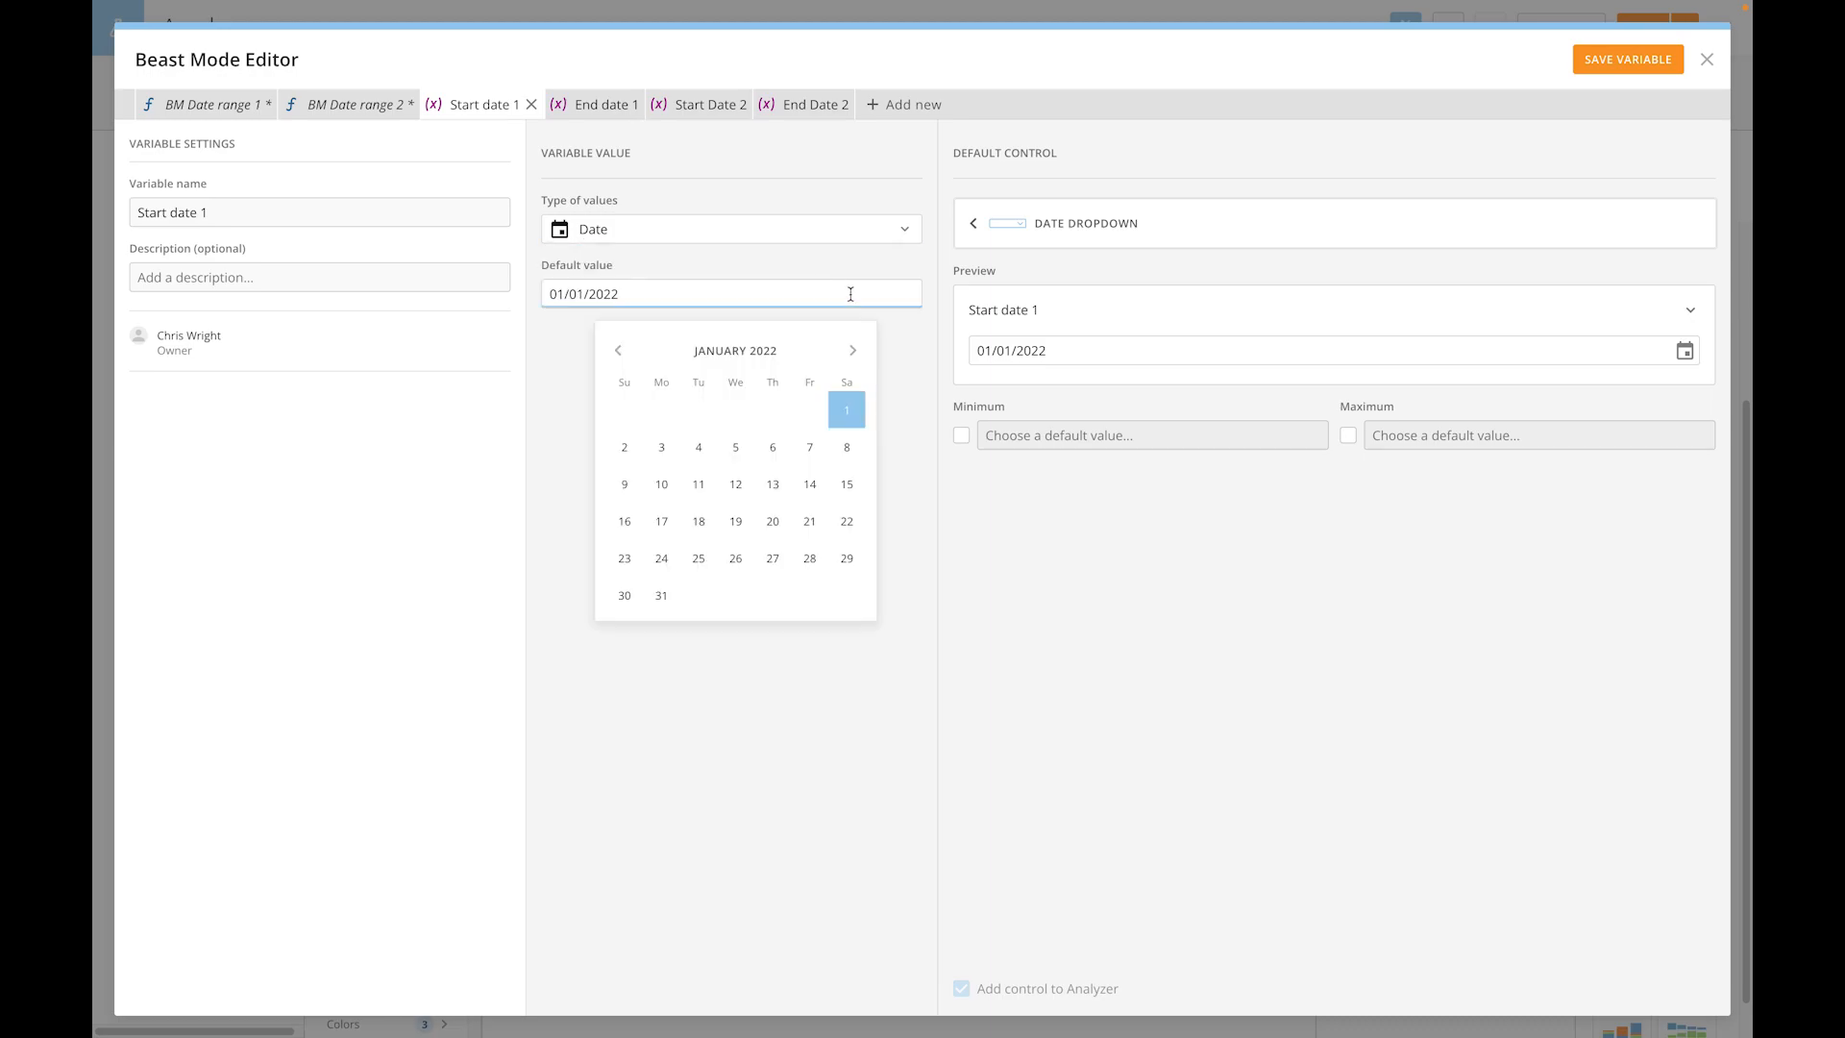
{"action": "left_click", "coordinate": [915, 361]}
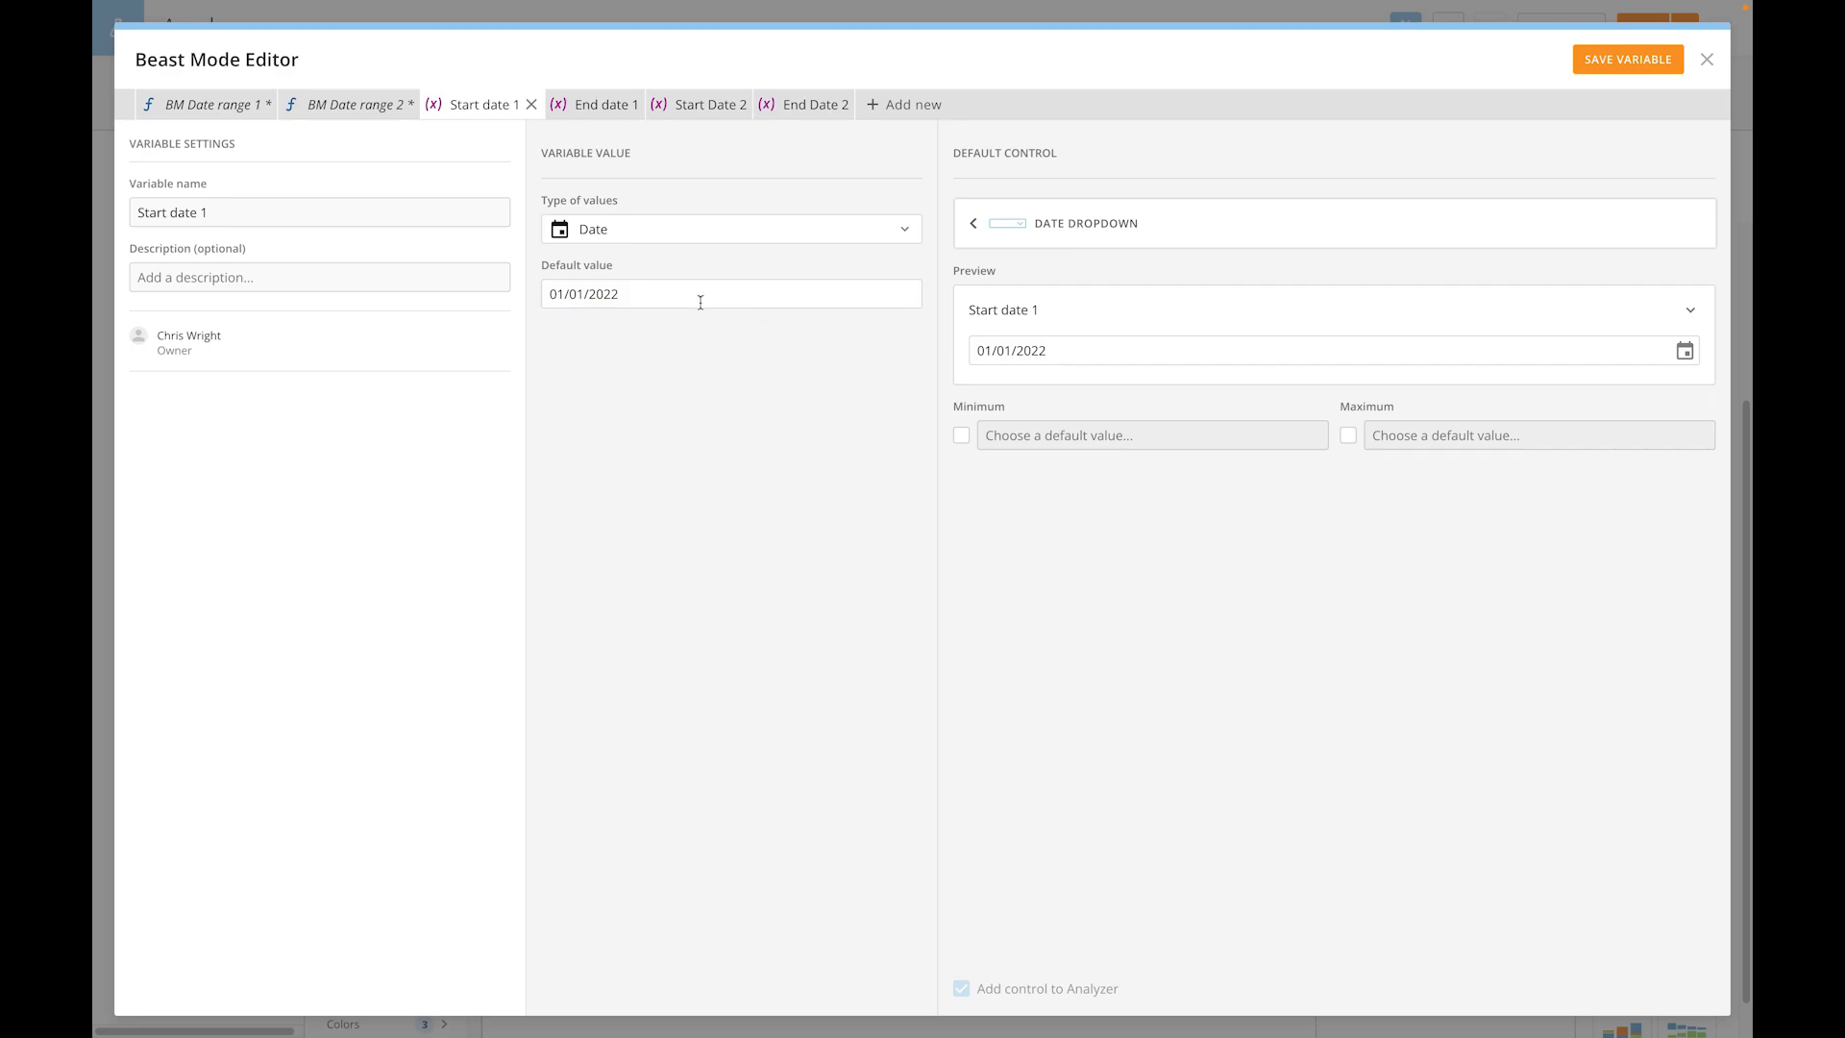
{"action": "left_click", "coordinate": [231, 114]}
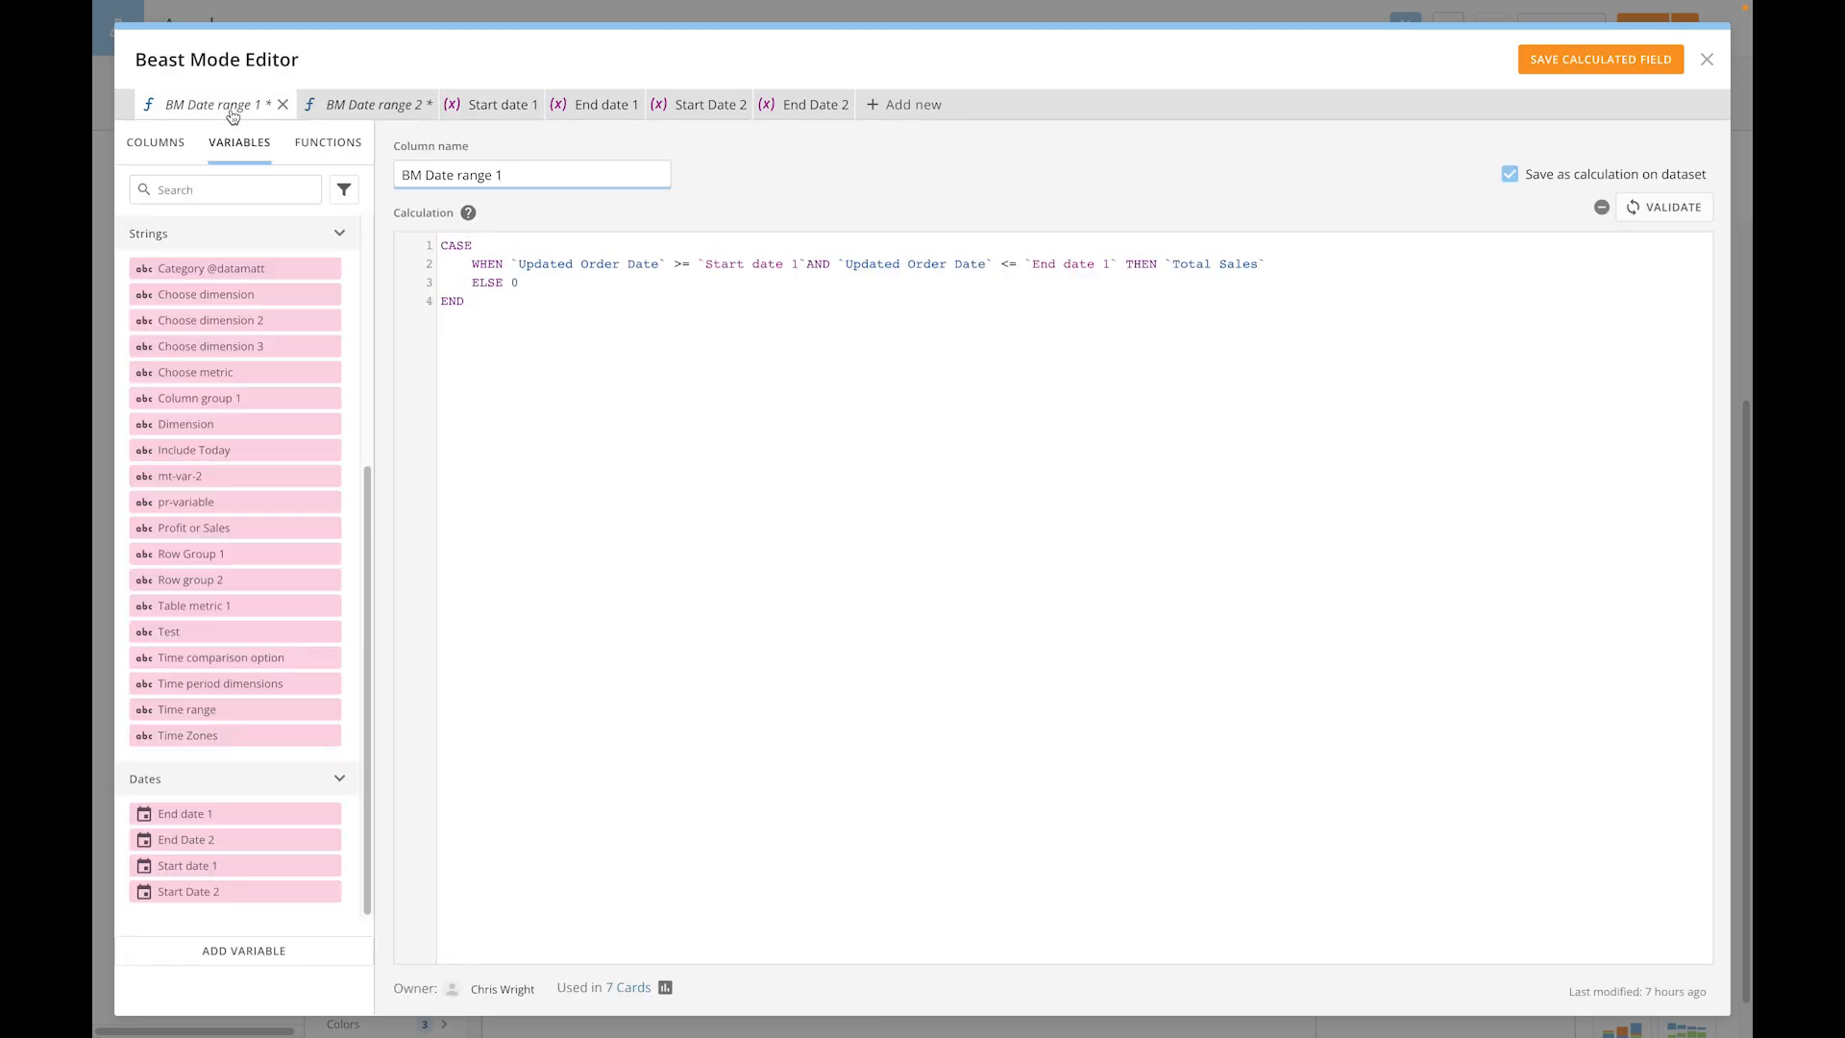